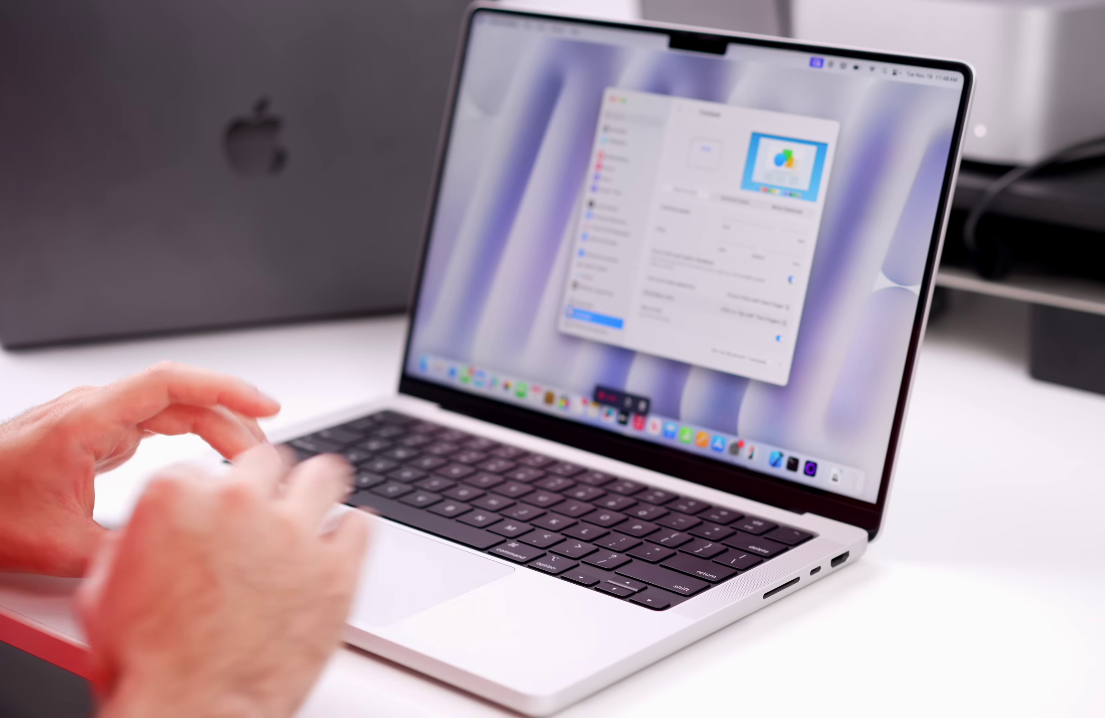
- Switch Force Click and haptic feedback off and back on, and turn off natural scrolling for the trackpad
{"action": "left_click", "coordinate": [791, 281]}
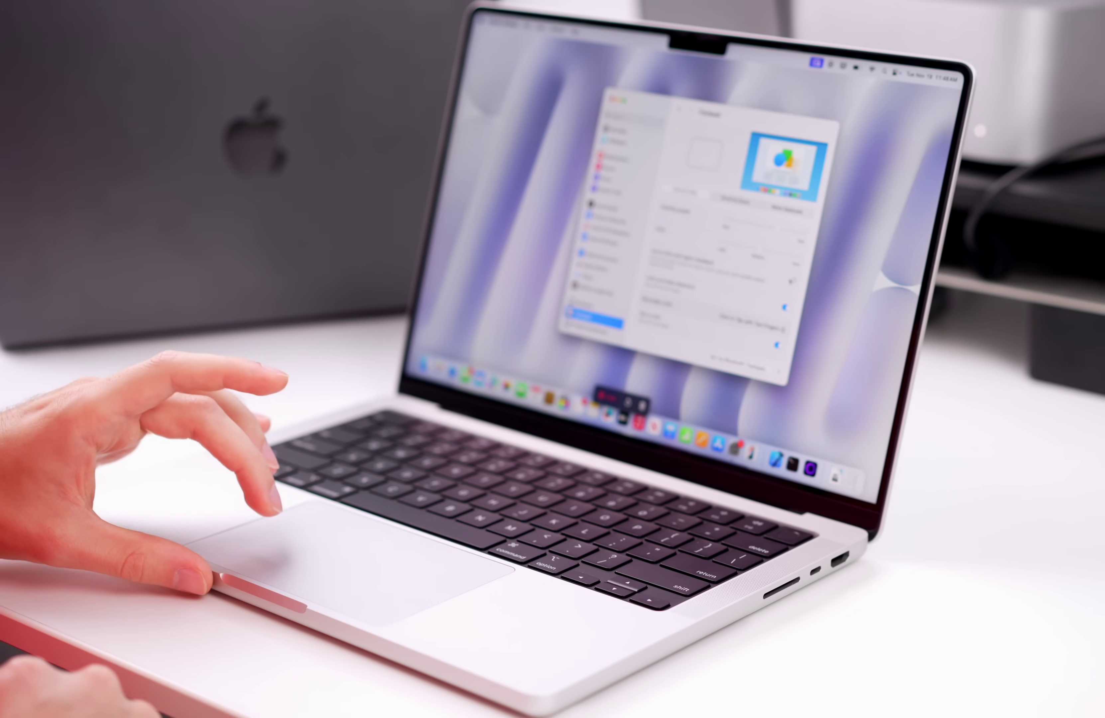
{"action": "left_click", "coordinate": [791, 280]}
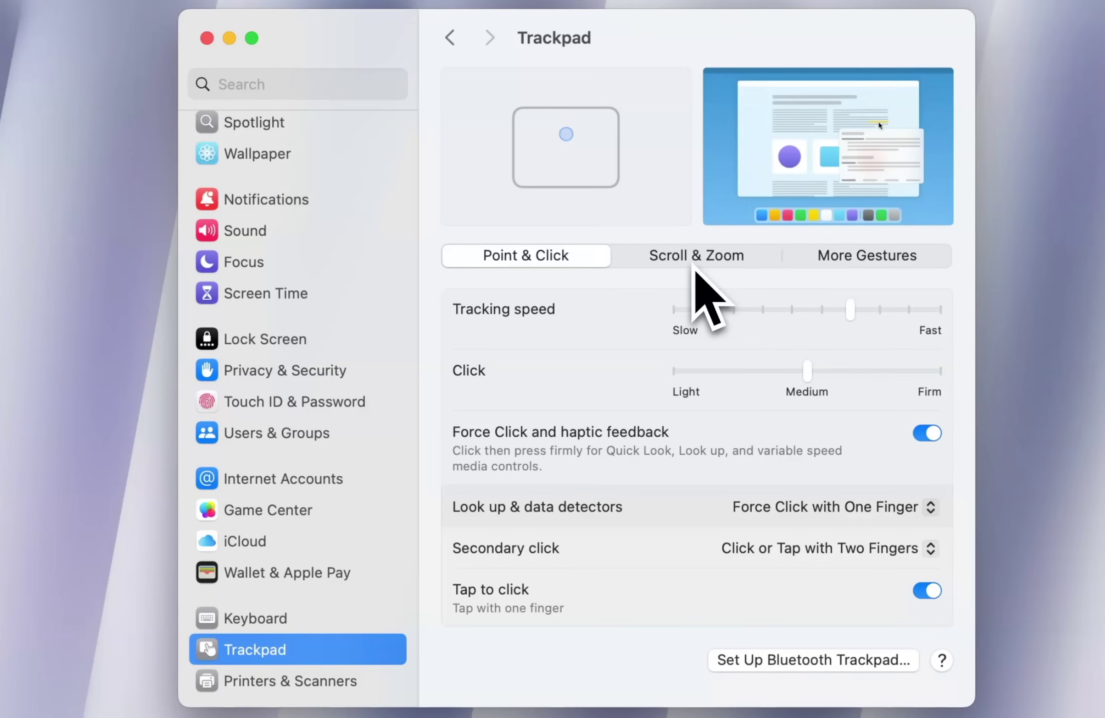
{"action": "left_click", "coordinate": [695, 261]}
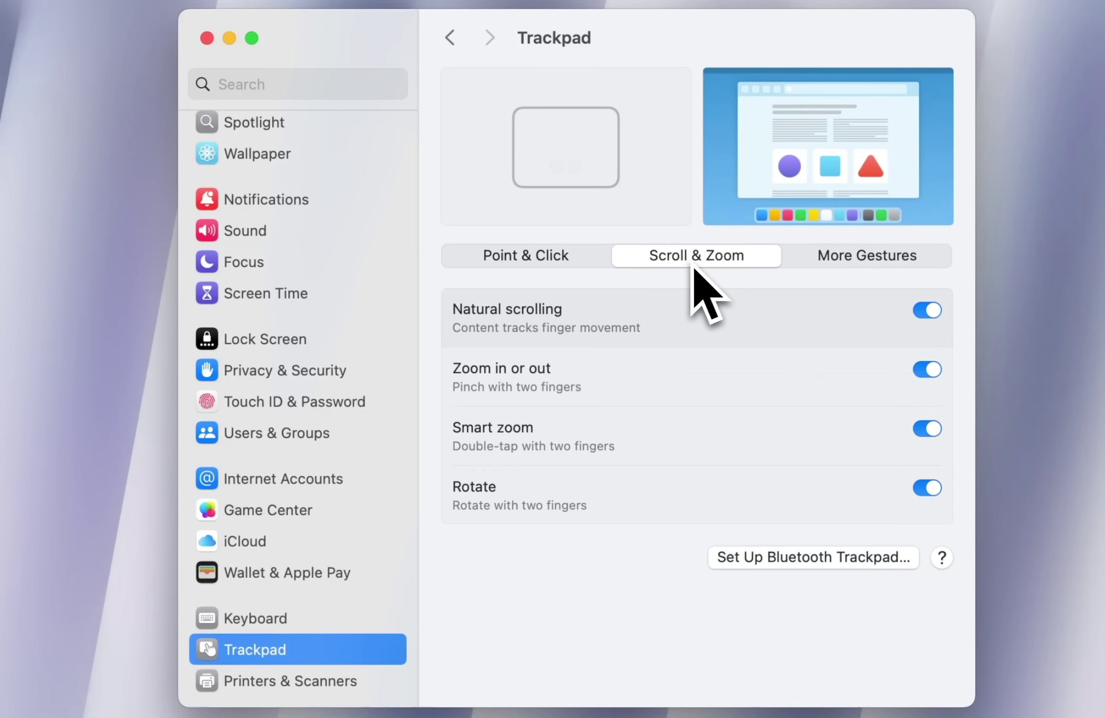
{"action": "left_click", "coordinate": [924, 315]}
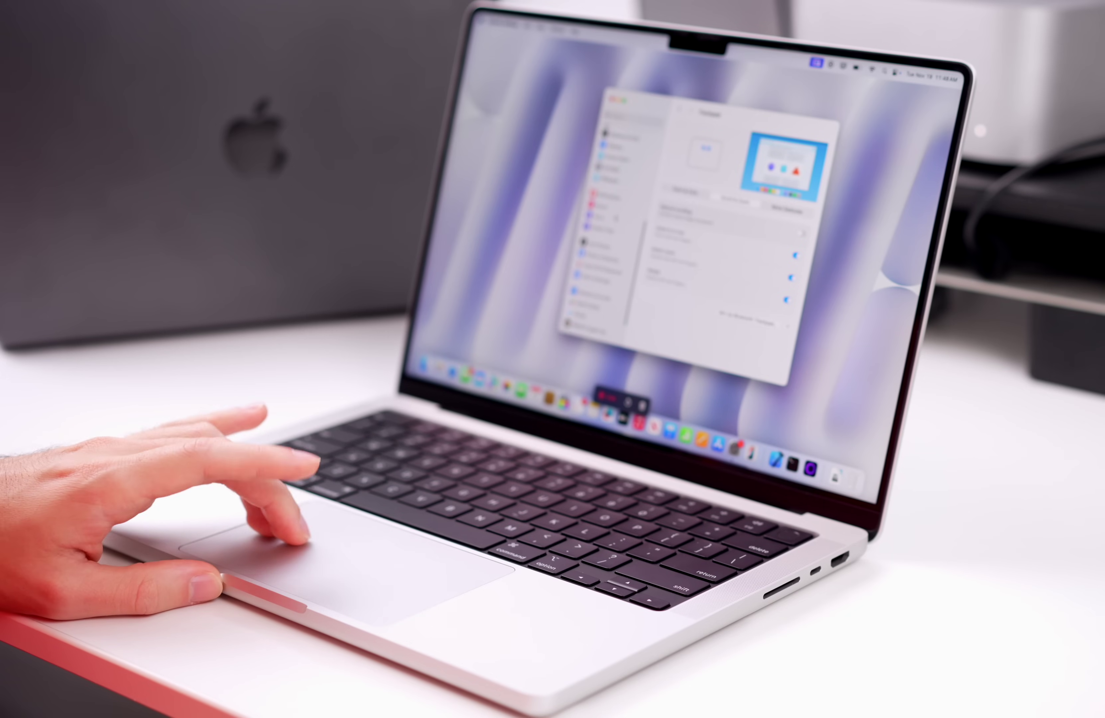
- Enable trackpad dragging with the Three Finger Drag style in the Pointer Control accessibility settings
{"action": "scroll", "coordinate": [602, 224], "scroll_direction": "up", "scroll_amount": 5}
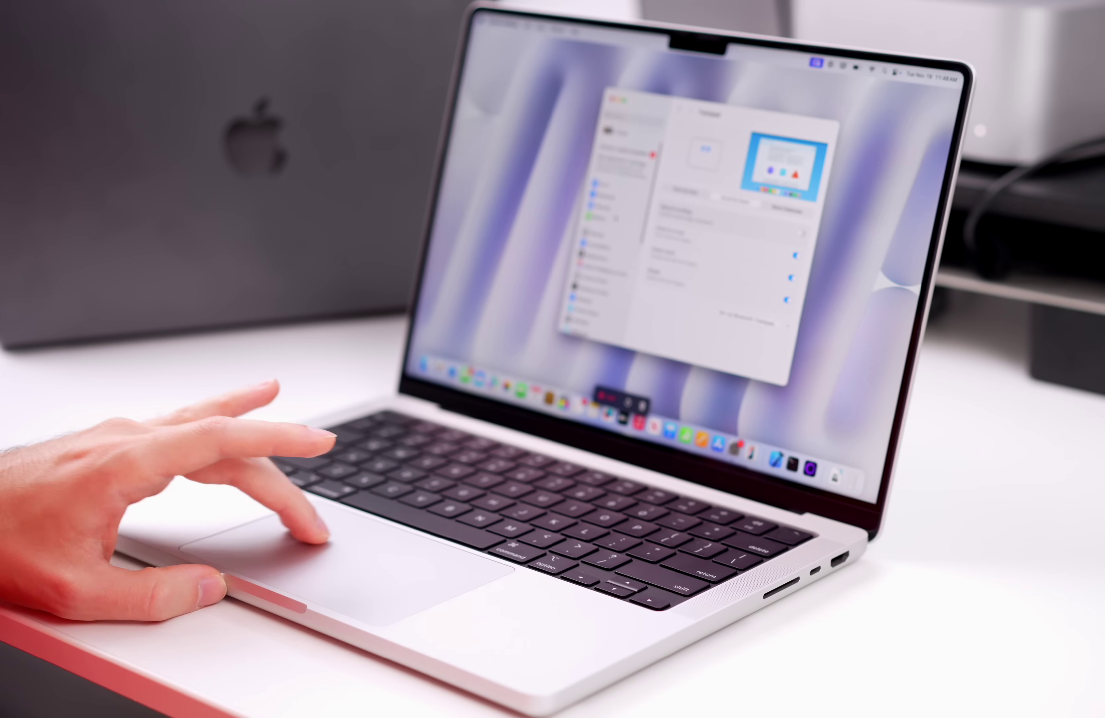
{"action": "scroll", "coordinate": [602, 224], "scroll_direction": "down", "scroll_amount": 5}
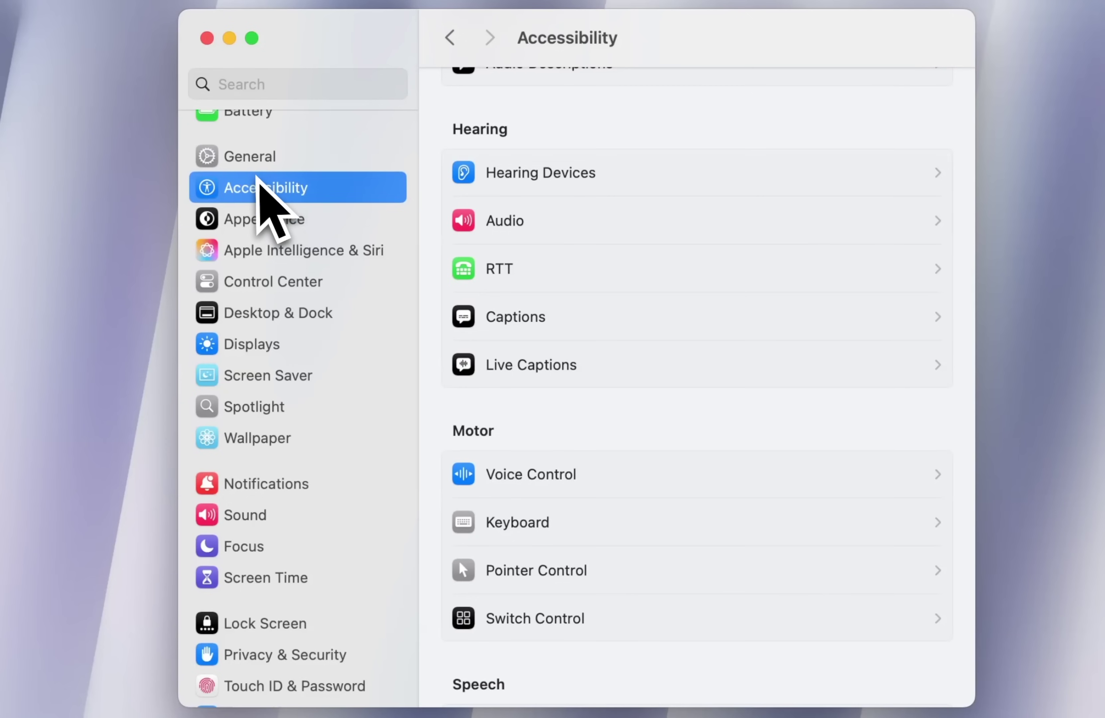
{"action": "left_click", "coordinate": [604, 580]}
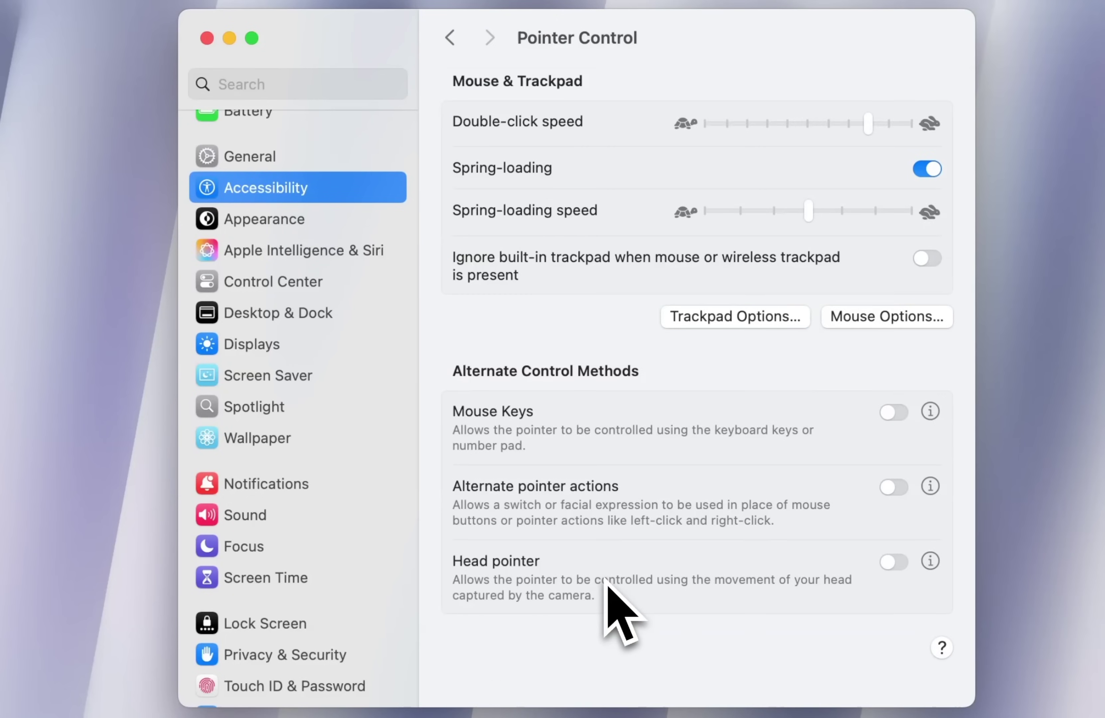
{"action": "left_click", "coordinate": [745, 322]}
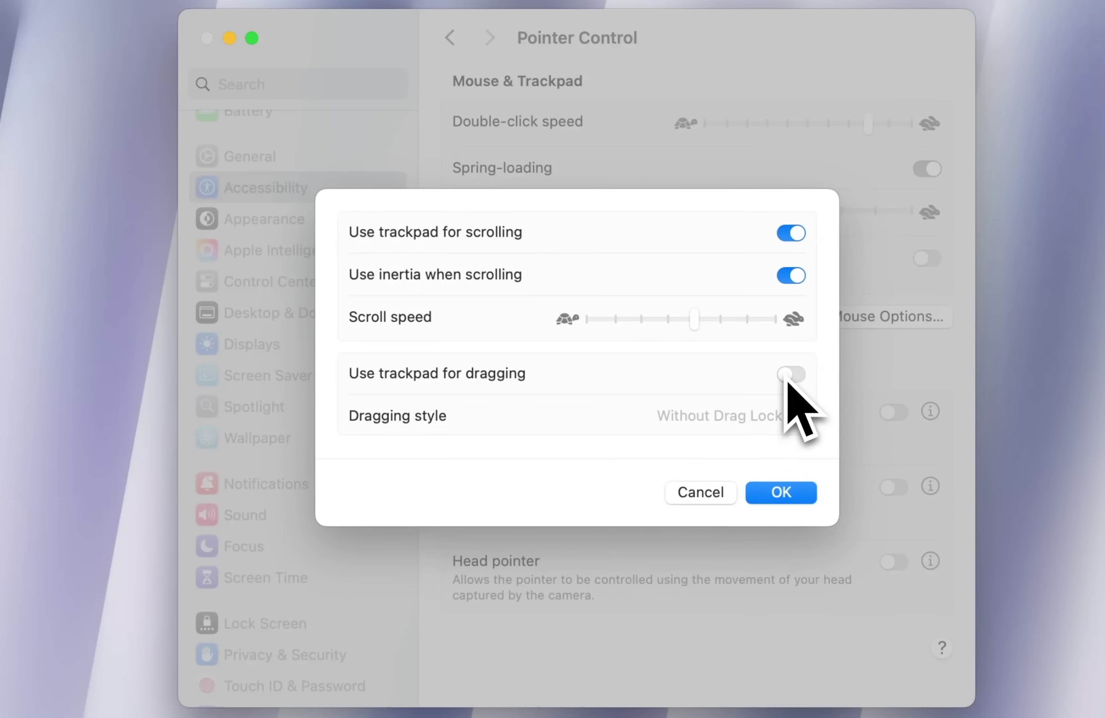
{"action": "left_click", "coordinate": [774, 392]}
{"action": "left_click", "coordinate": [731, 466]}
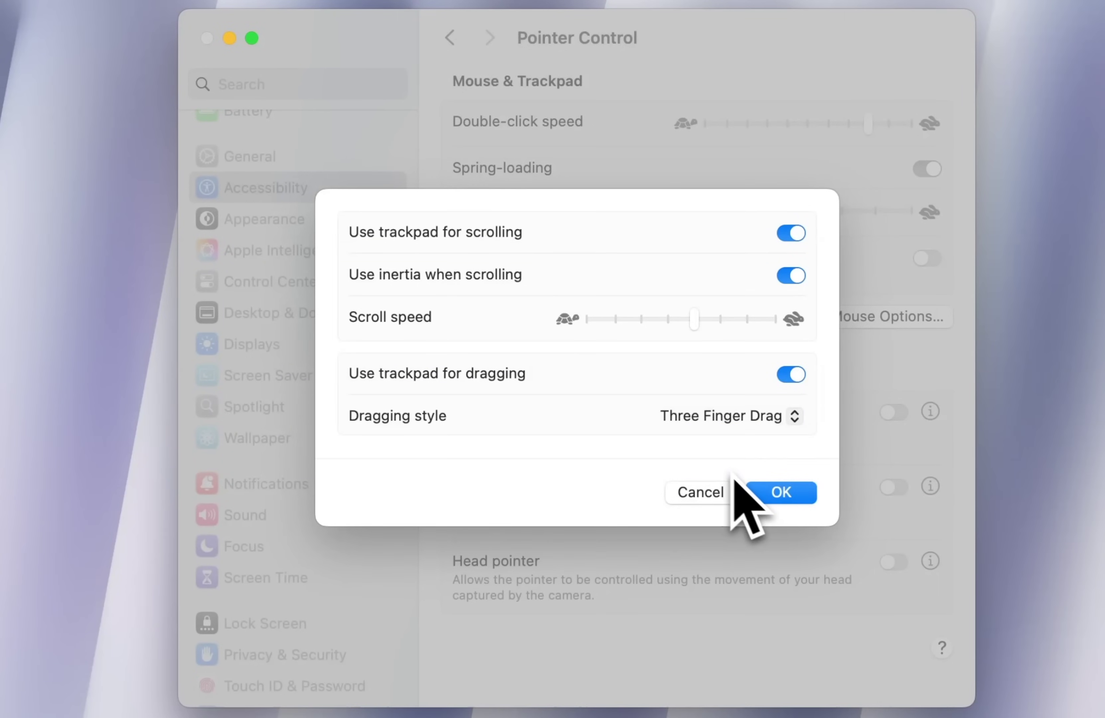
{"action": "left_click", "coordinate": [780, 498]}
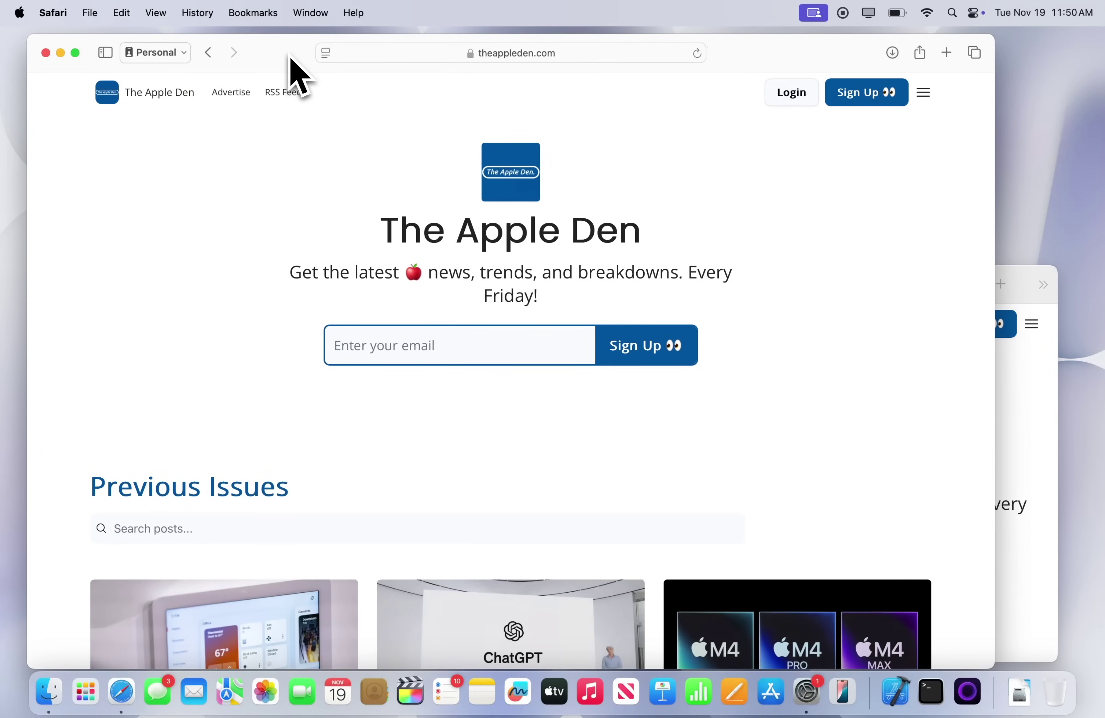
- Tile the Personal Safari window to the left half of the screen and the Work window to the right half
{"action": "left_click_drag", "start_coordinate": [298, 75], "coordinate": [12, 252]}
{"action": "left_click_drag", "start_coordinate": [749, 289], "coordinate": [777, 116]}
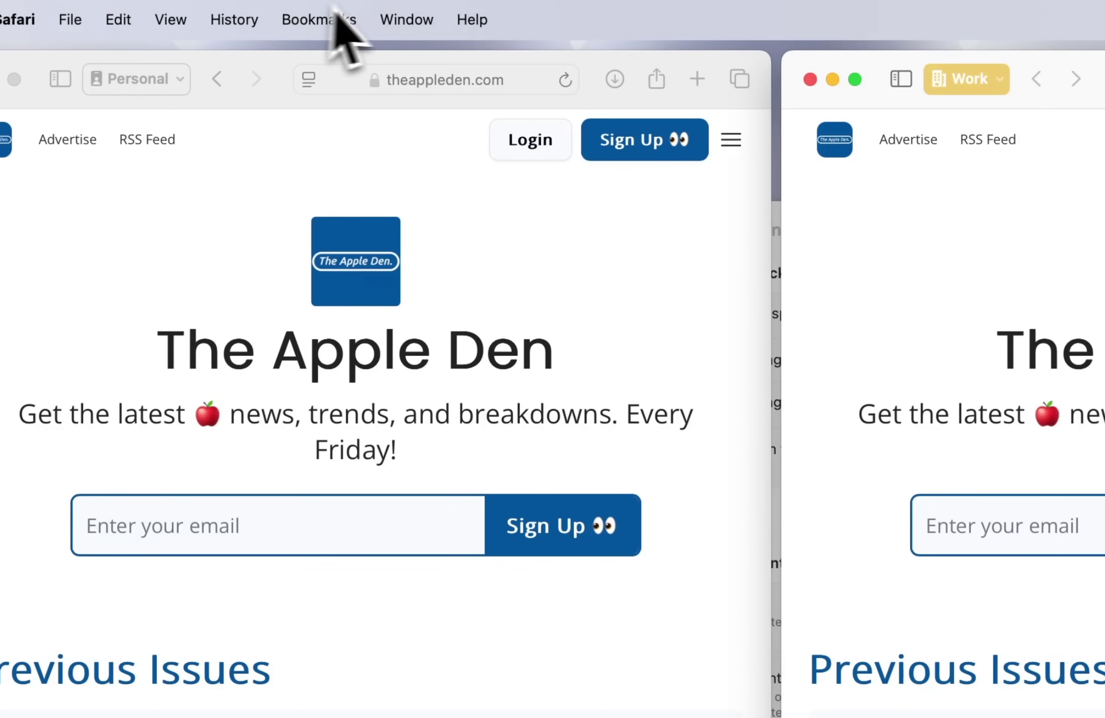
- Examine the Move & Resize arrangements for the Work window, including the alternate arrangements that combine a half with quarters
{"action": "left_click", "coordinate": [406, 19]}
{"action": "mouse_move", "coordinate": [514, 264]}
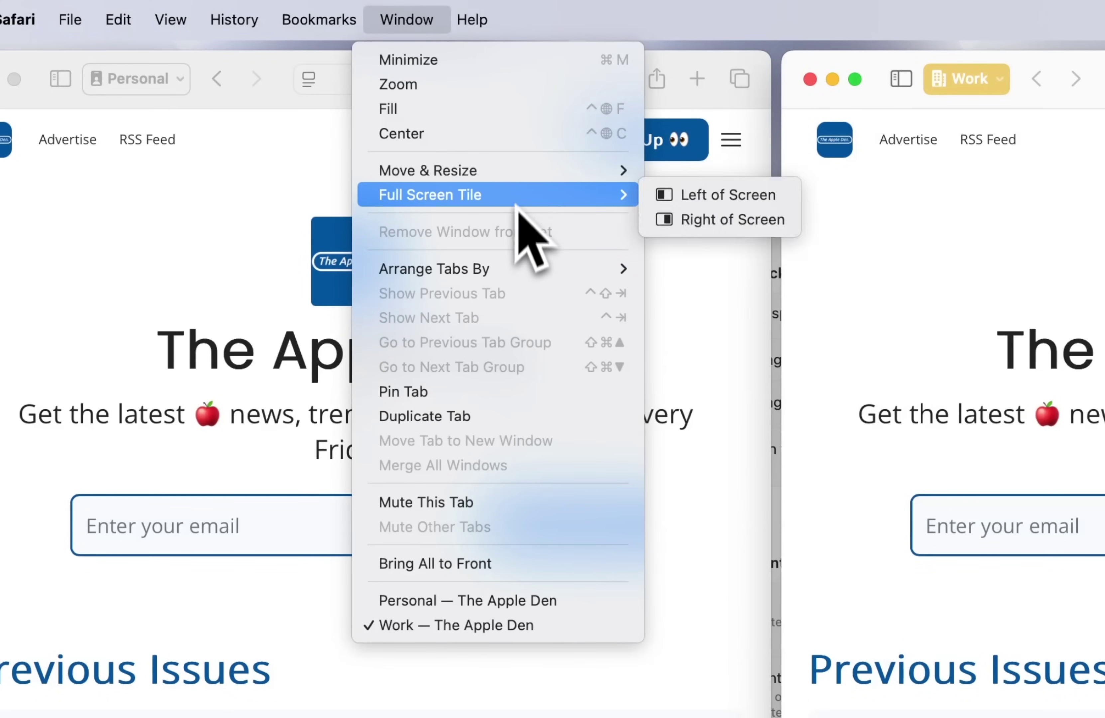
{"action": "mouse_move", "coordinate": [520, 172]}
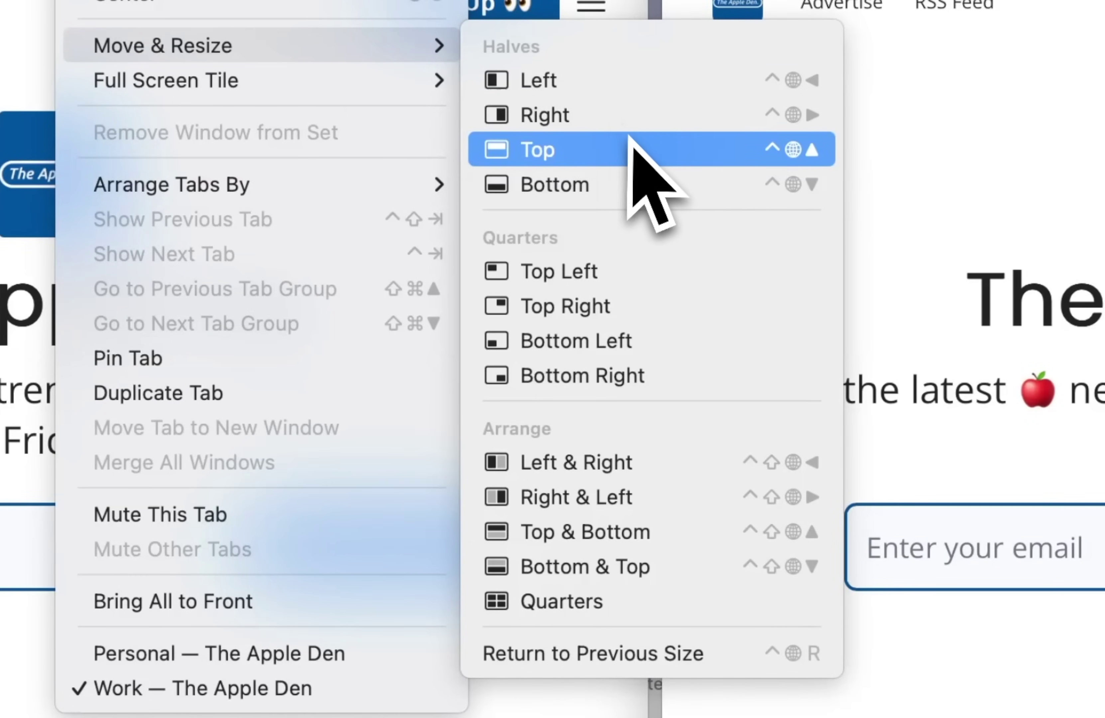
{"action": "key", "text": "alt"}
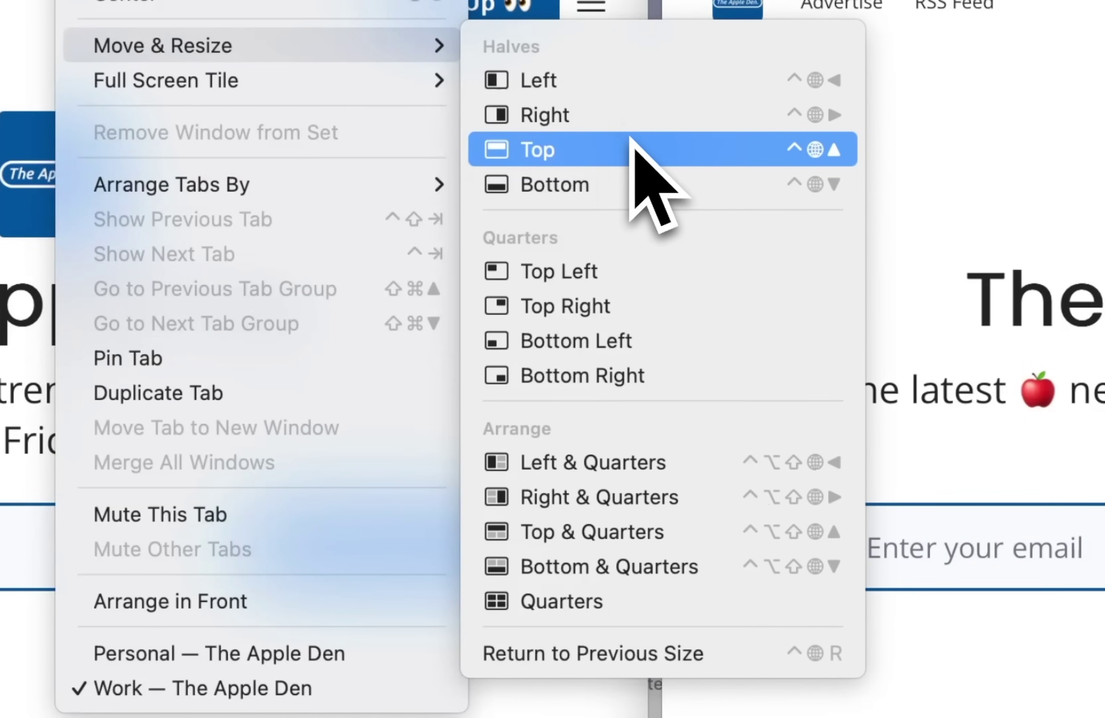
{"action": "key", "text": "alt"}
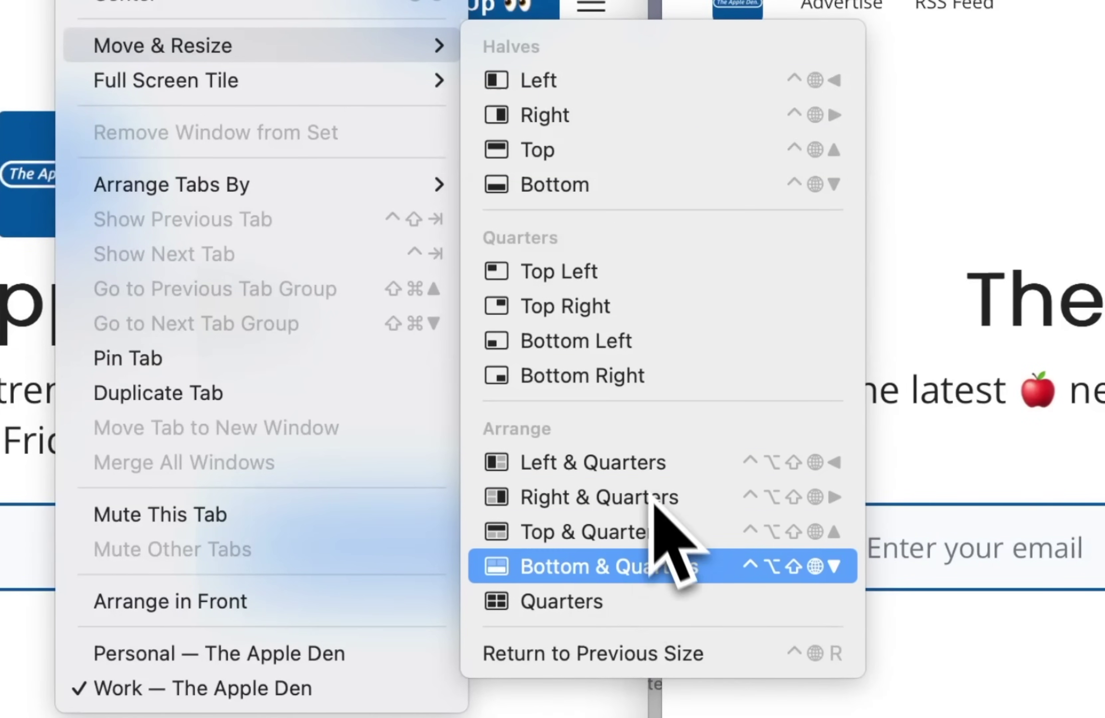
{"action": "left_click", "coordinate": [653, 497], "text": "alt"}
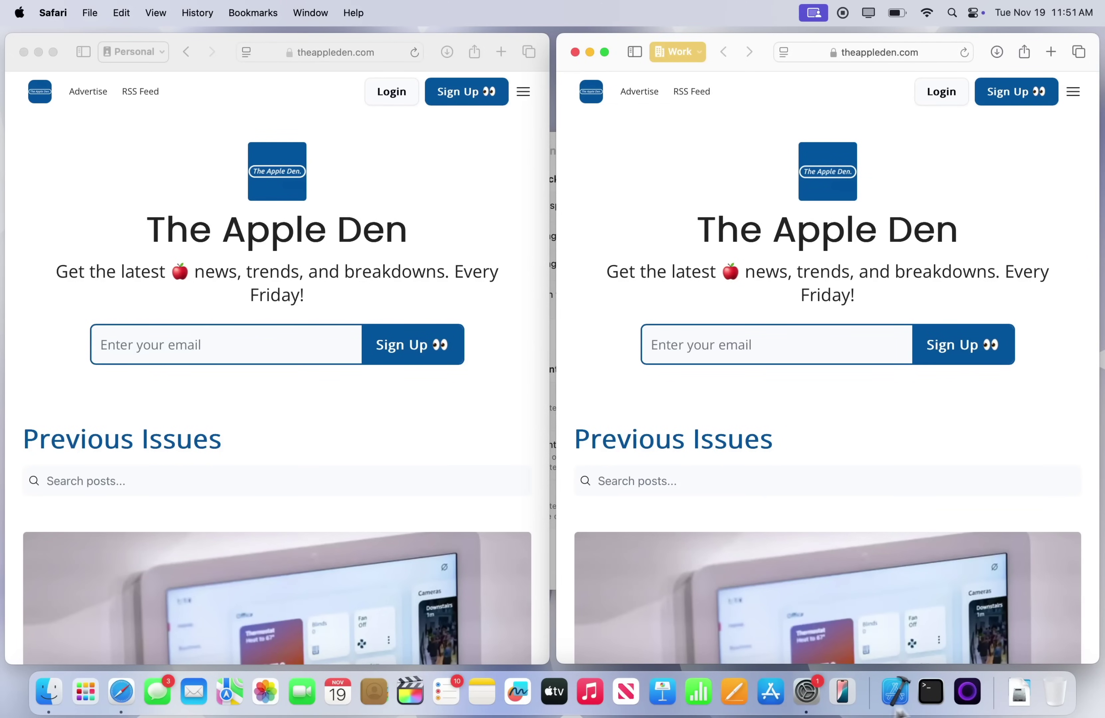
- Turn off margins for tiled windows in the Desktop & Dock settings, comparing the two layouts behind the settings window
{"action": "left_click", "coordinate": [806, 692]}
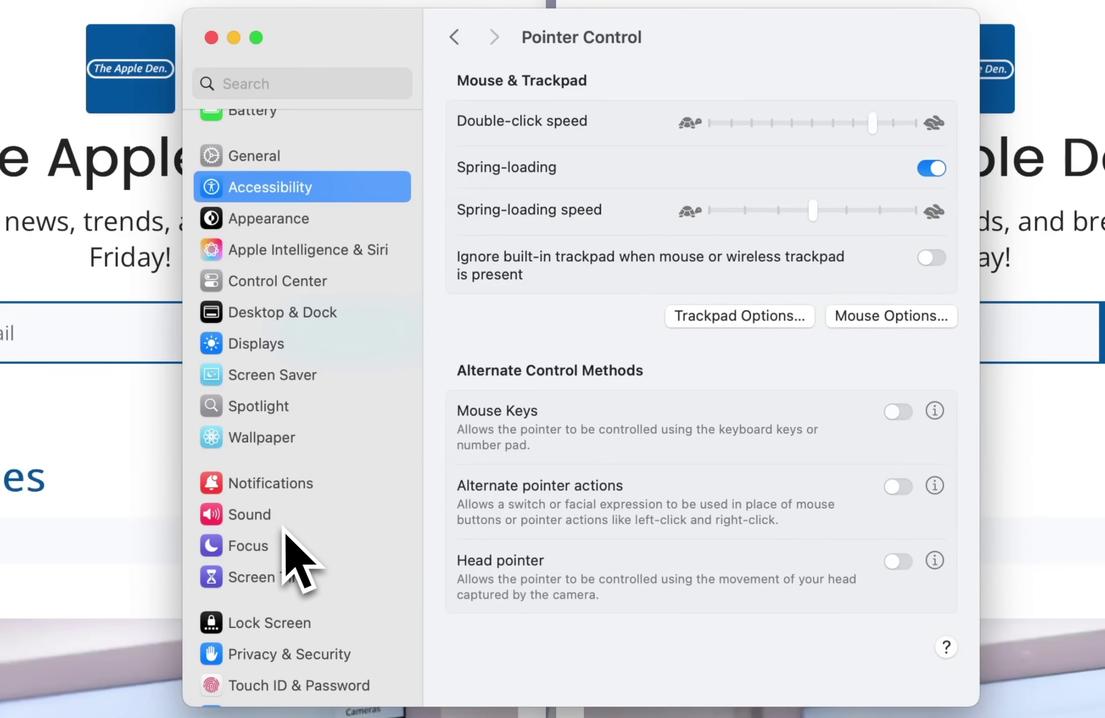
{"action": "left_click", "coordinate": [309, 326]}
{"action": "scroll", "coordinate": [531, 407], "scroll_direction": "down", "scroll_amount": 10}
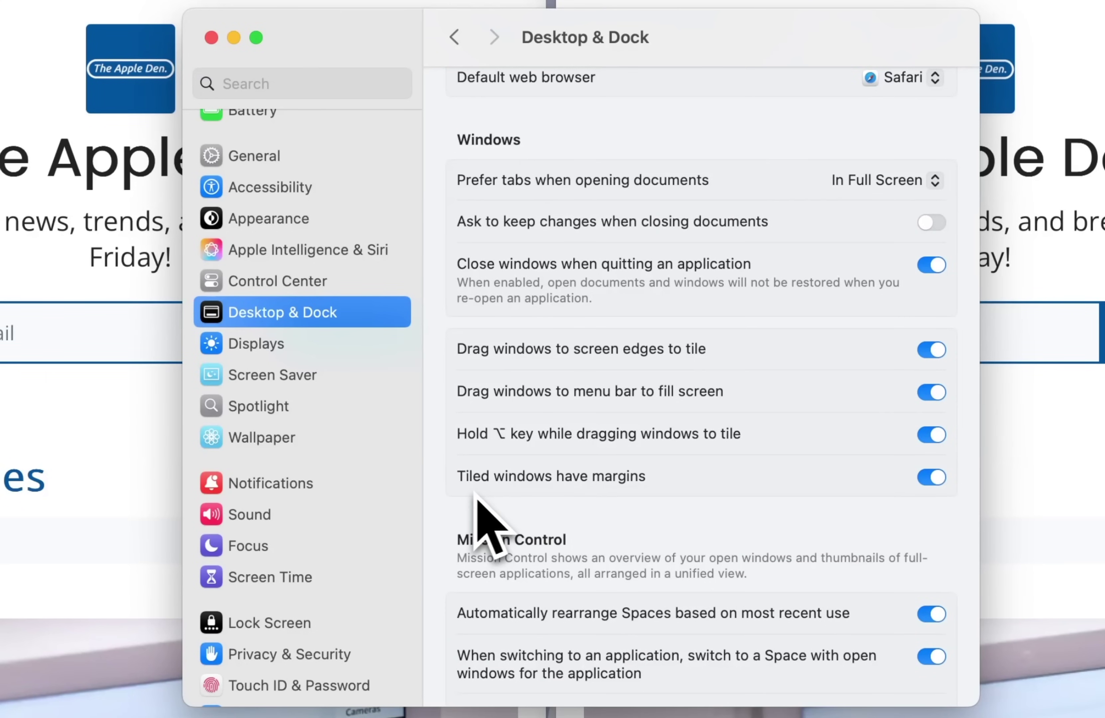
{"action": "left_click_drag", "start_coordinate": [685, 25], "coordinate": [676, 156]}
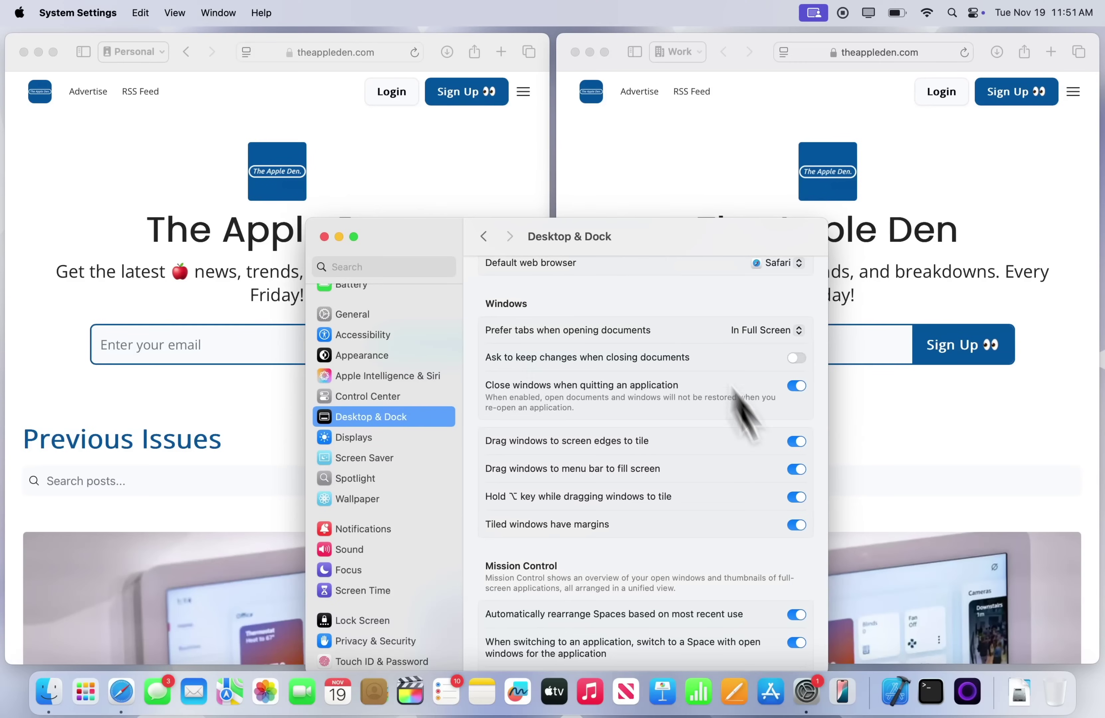
{"action": "left_click", "coordinate": [803, 531]}
{"action": "left_click", "coordinate": [801, 529]}
{"action": "left_click", "coordinate": [801, 528]}
{"action": "left_click", "coordinate": [800, 527]}
{"action": "left_click", "coordinate": [799, 528]}
{"action": "left_click", "coordinate": [801, 530]}
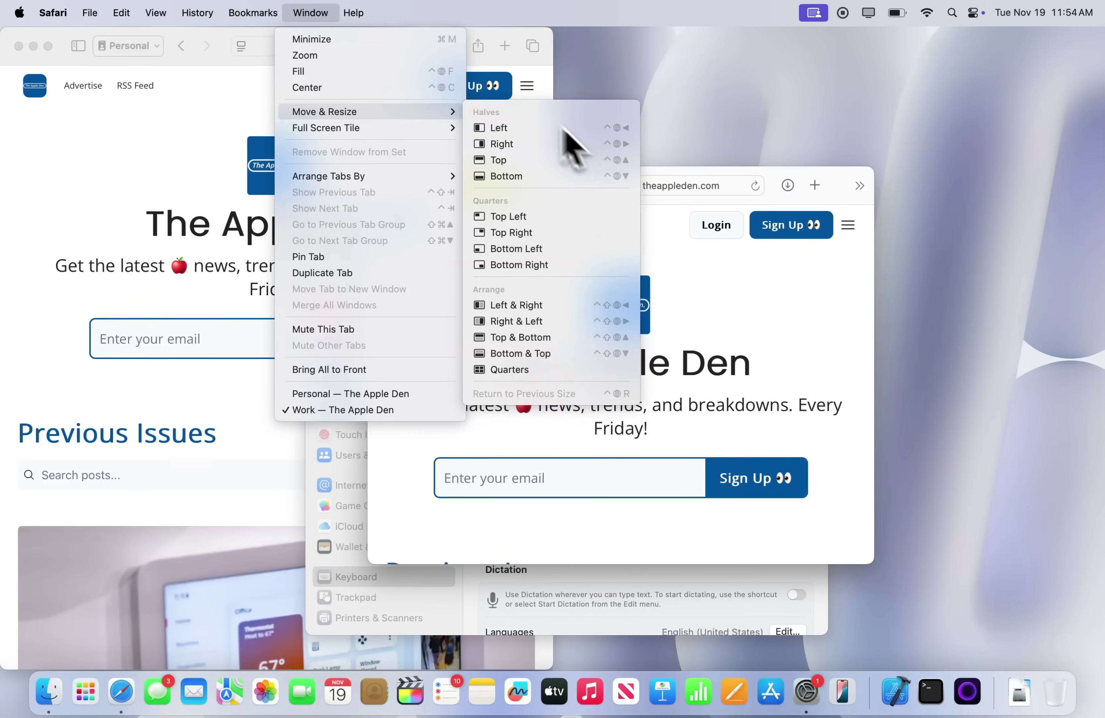
- Add an all-applications keyboard shortcut, Option+Command+R, for the Top Right menu command and apply it to the Work Safari window
{"action": "left_click", "coordinate": [327, 13]}
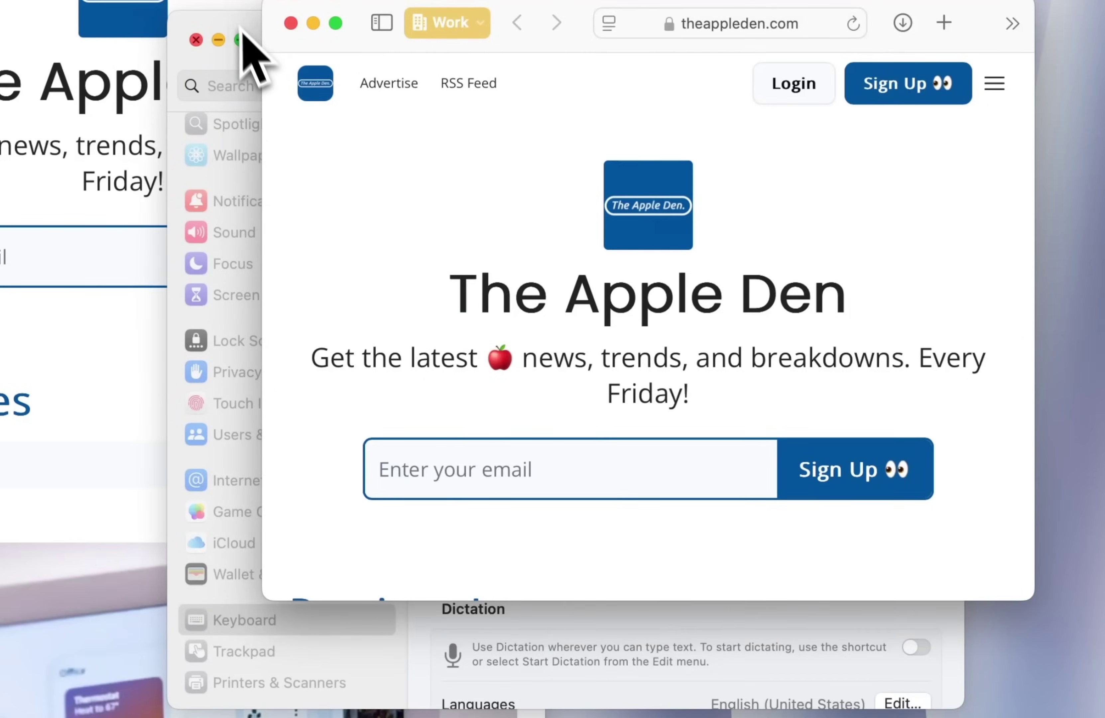
{"action": "left_click", "coordinate": [240, 27]}
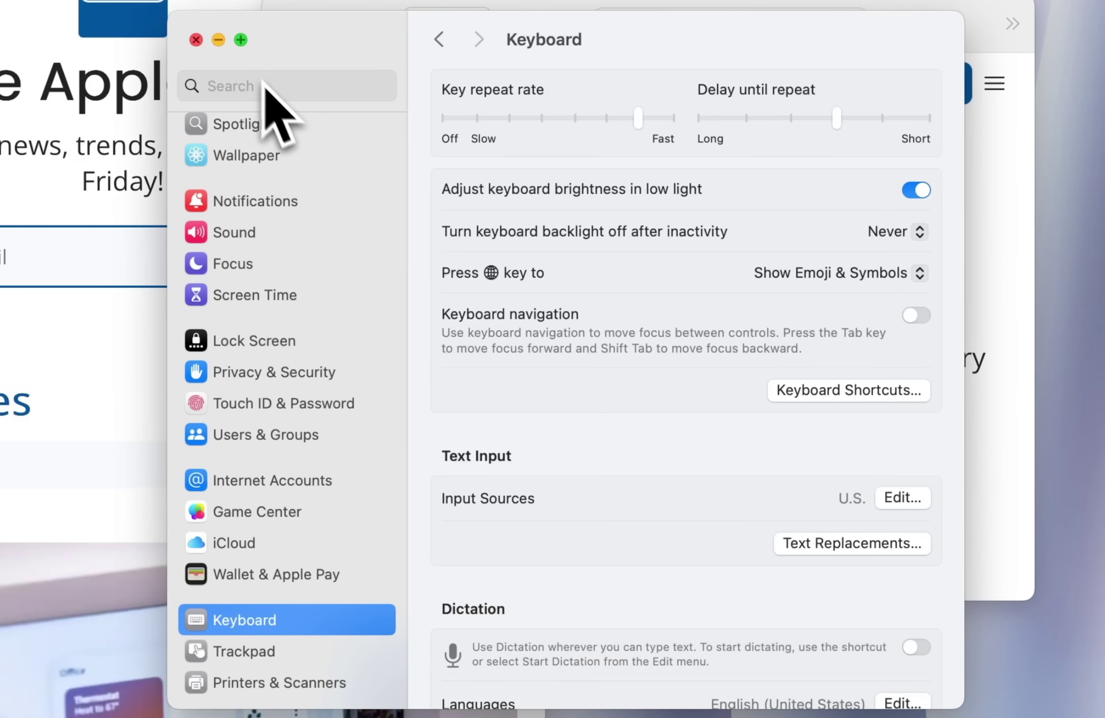
{"action": "left_click", "coordinate": [832, 401]}
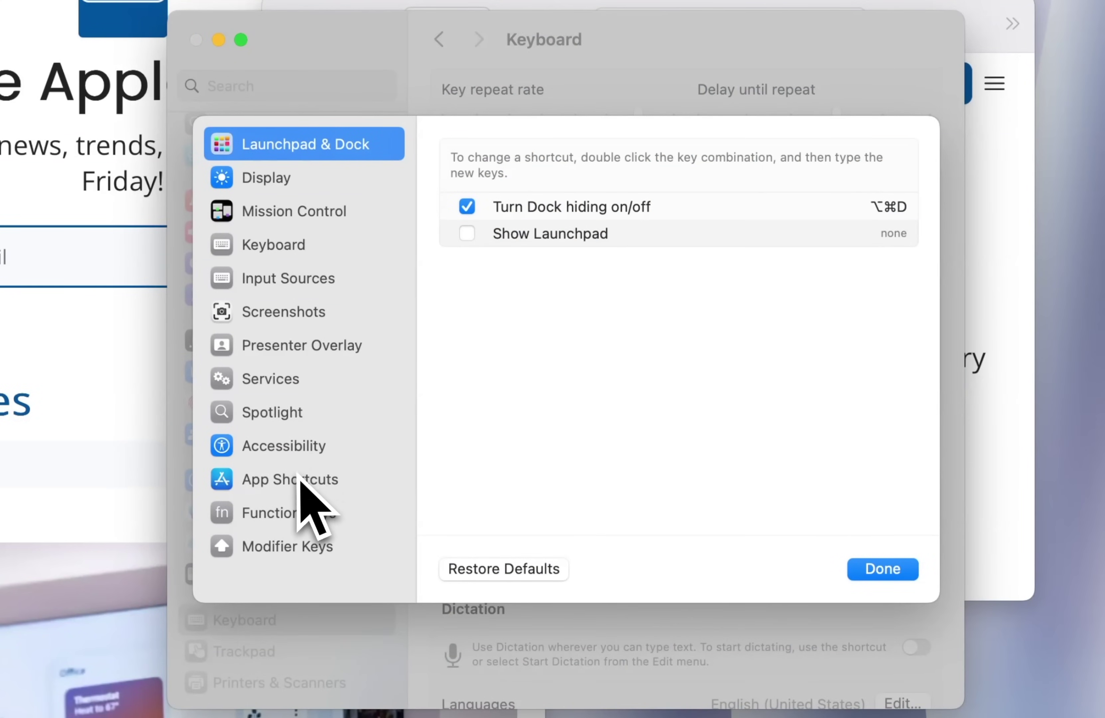
{"action": "left_click", "coordinate": [301, 485]}
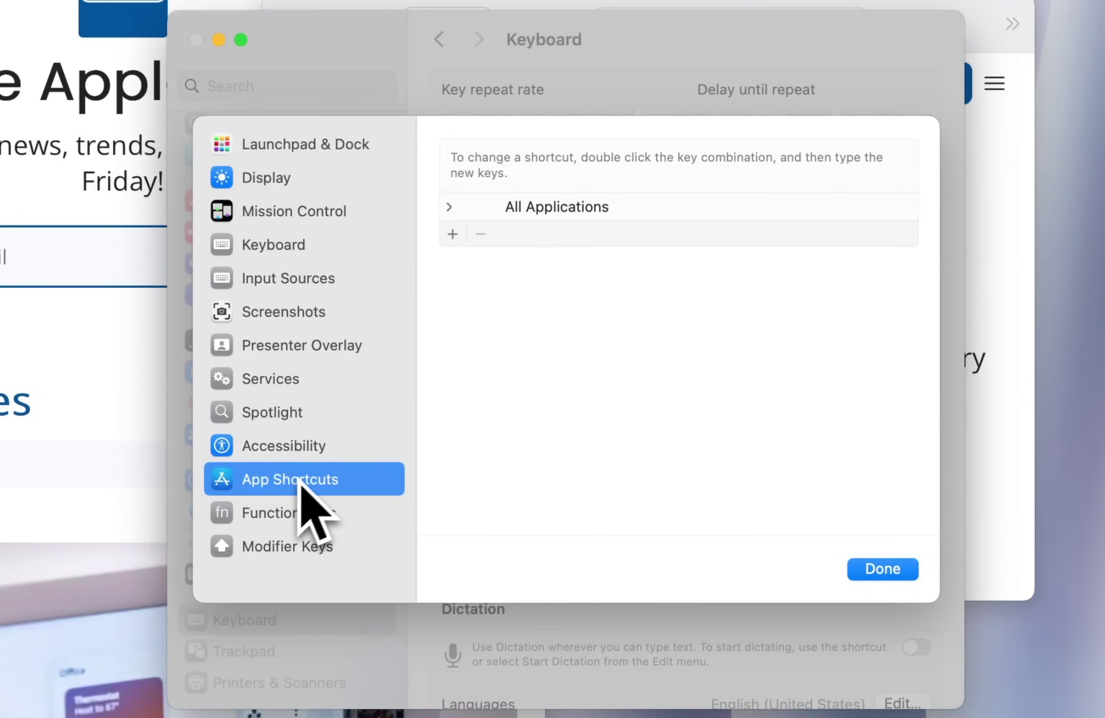
{"action": "left_click", "coordinate": [453, 234]}
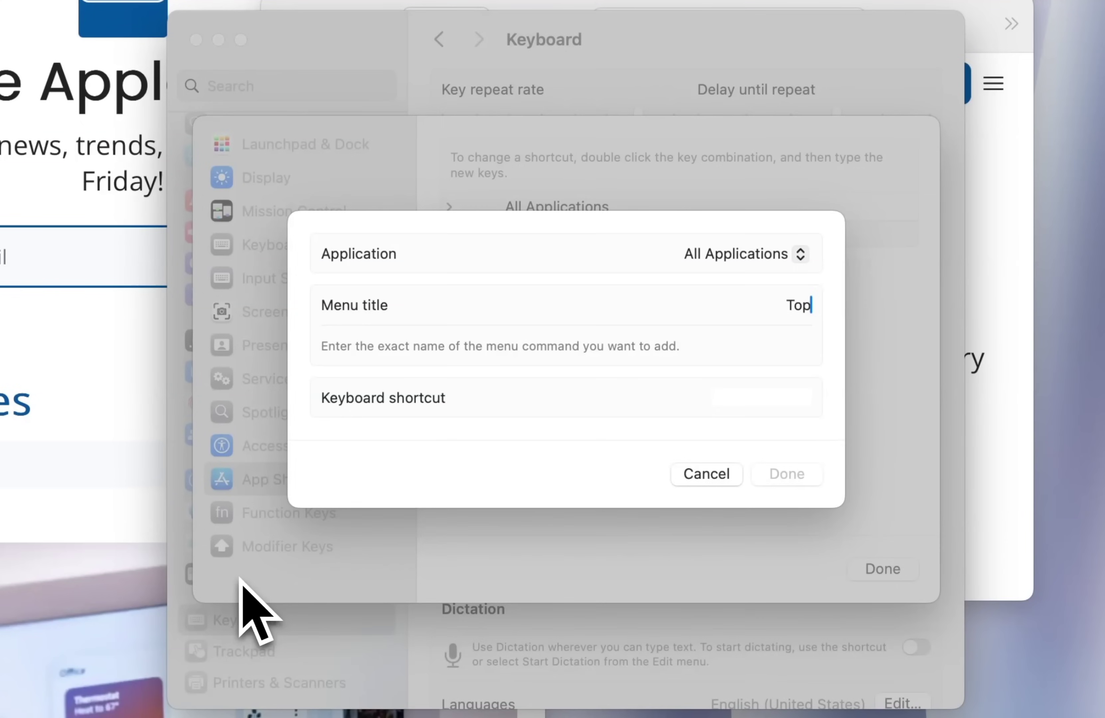
{"action": "key", "text": "BackSpace"}
{"action": "key", "text": "BackSpace"}
{"action": "type", "text": "Right"}
{"action": "key", "text": "Tab"}
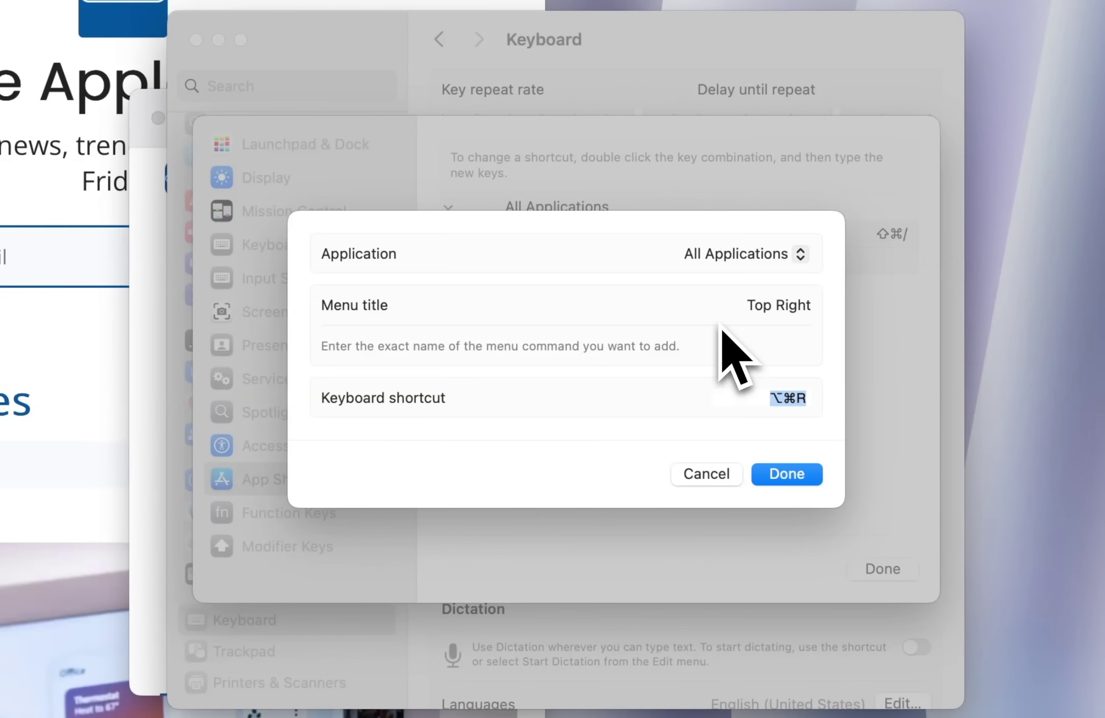
{"action": "left_click", "coordinate": [809, 476]}
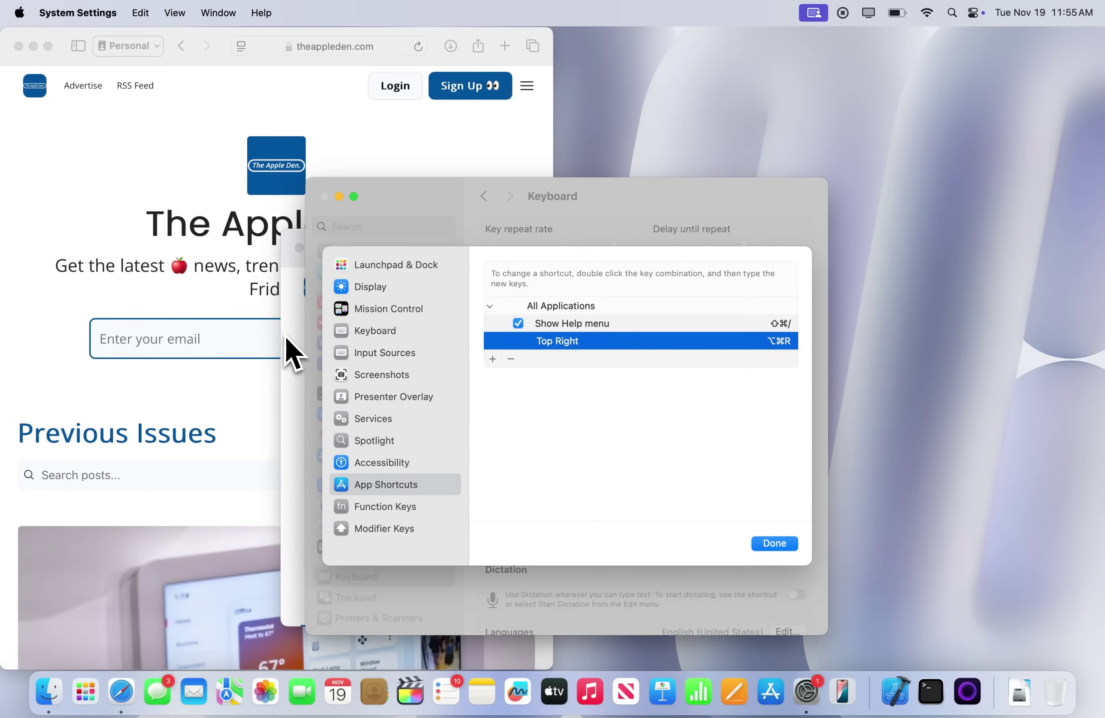
{"action": "left_click", "coordinate": [286, 339]}
{"action": "key", "text": "alt+cmd+r"}
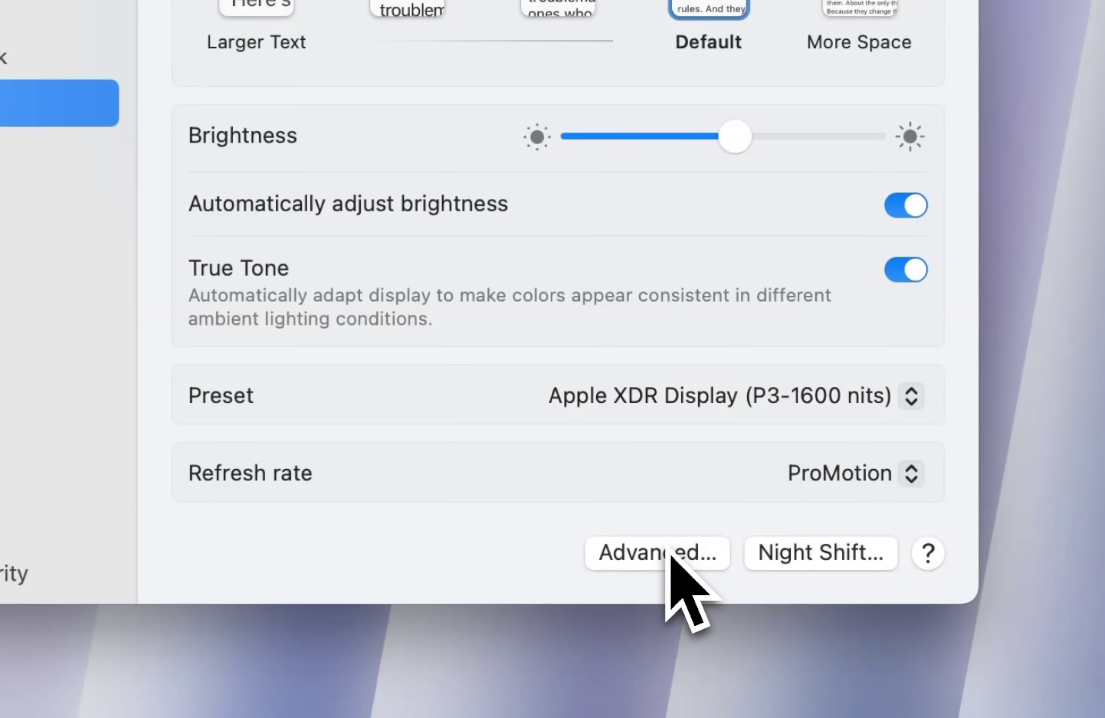
- Turn off pointer and keyboard movement between nearby Macs or iPads, and turn off True Tone, in the Displays settings
{"action": "left_click", "coordinate": [670, 552]}
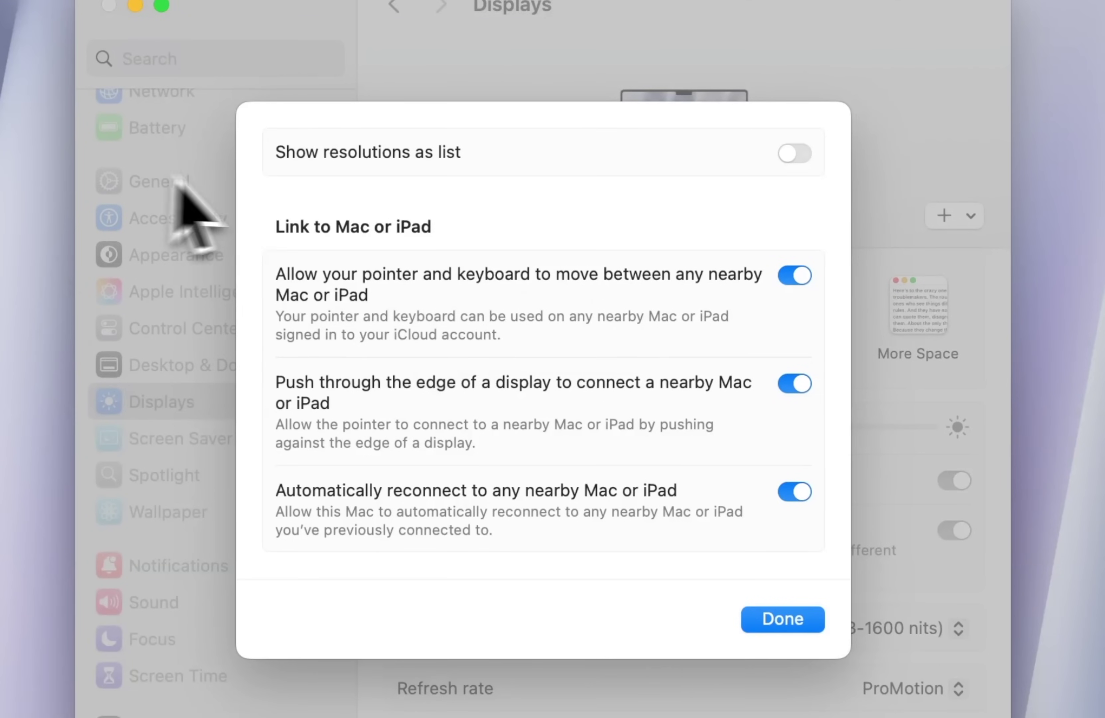
{"action": "left_click", "coordinate": [798, 277]}
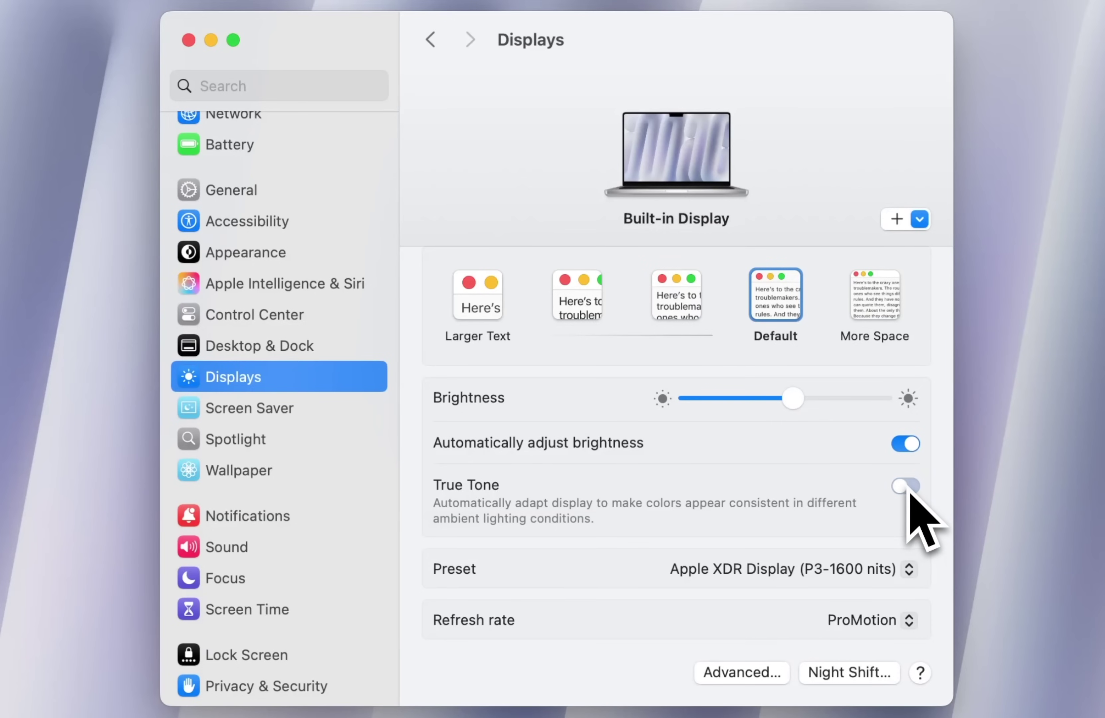
{"action": "left_click", "coordinate": [906, 488]}
- Set scroll bars to always show and to jump to the spot that's clicked, and test this on the sidebar's scroll bar
{"action": "left_click", "coordinate": [283, 256]}
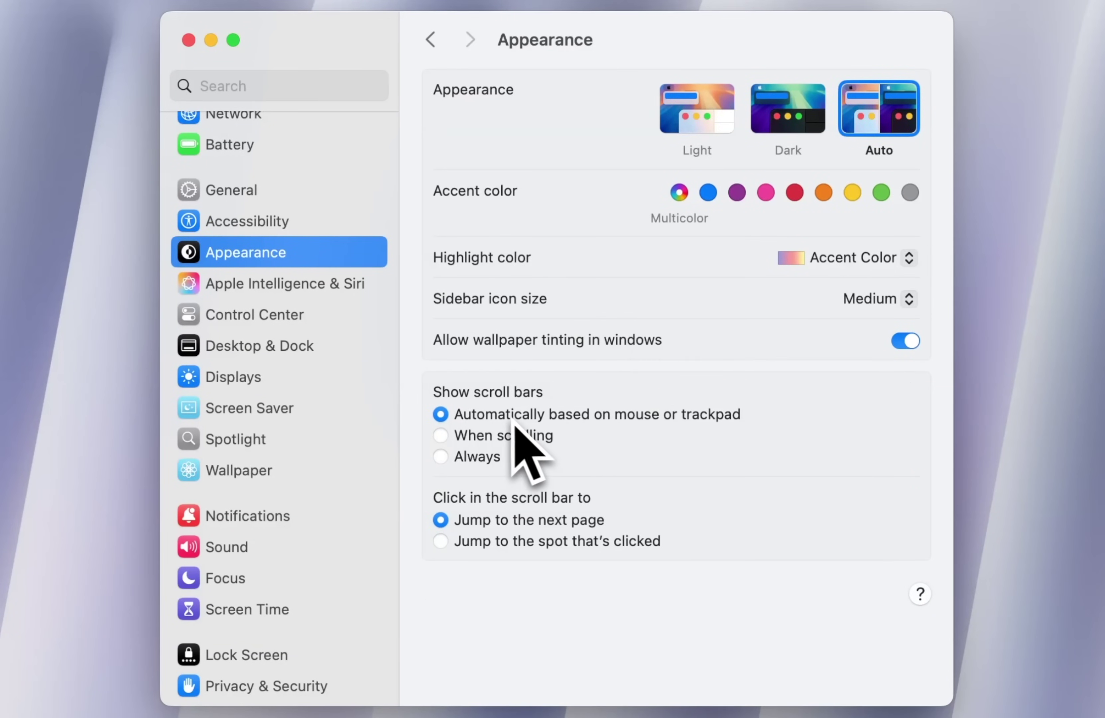
{"action": "left_click", "coordinate": [478, 458]}
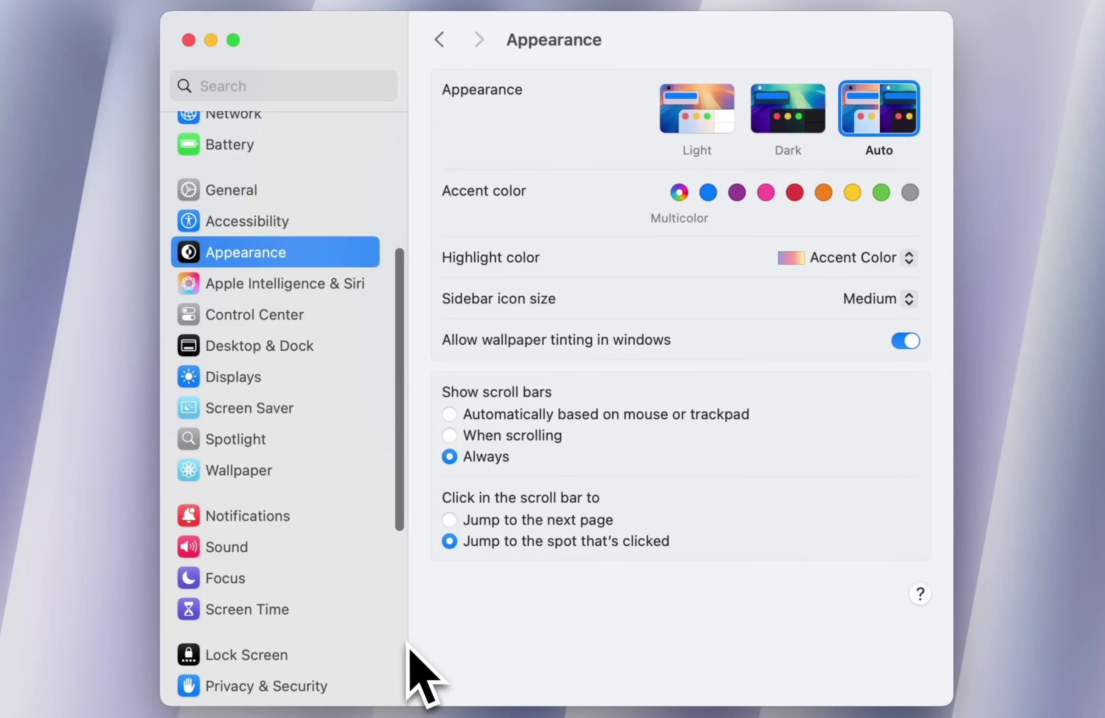
{"action": "left_click", "coordinate": [400, 665]}
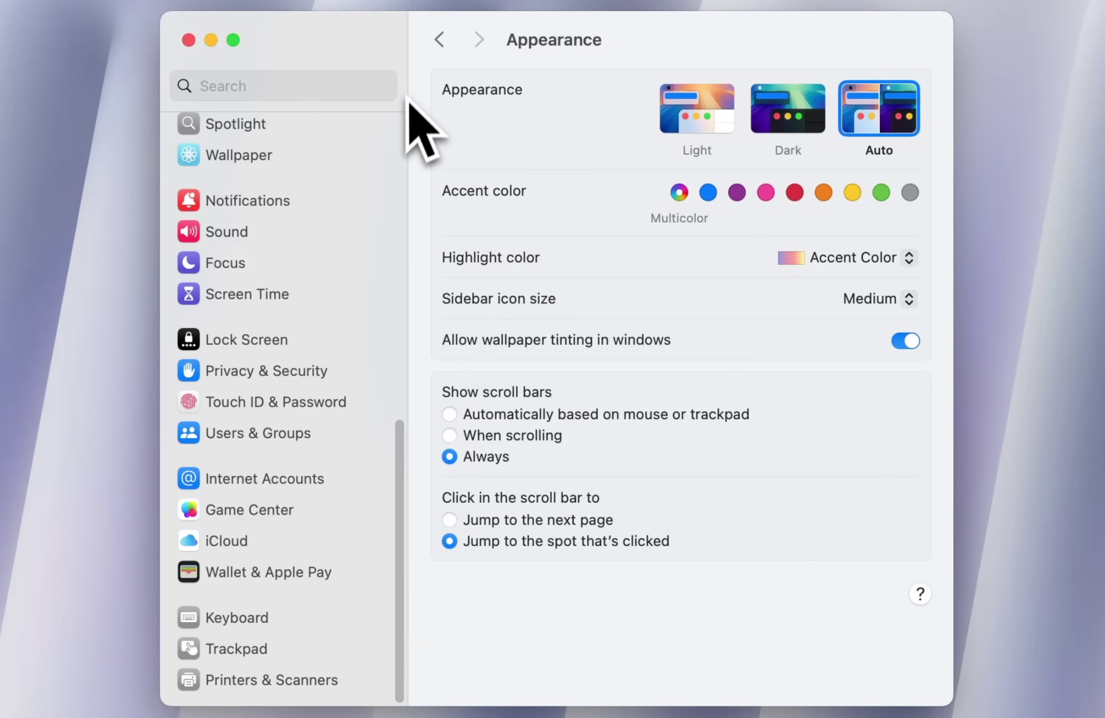
{"action": "left_click", "coordinate": [400, 129]}
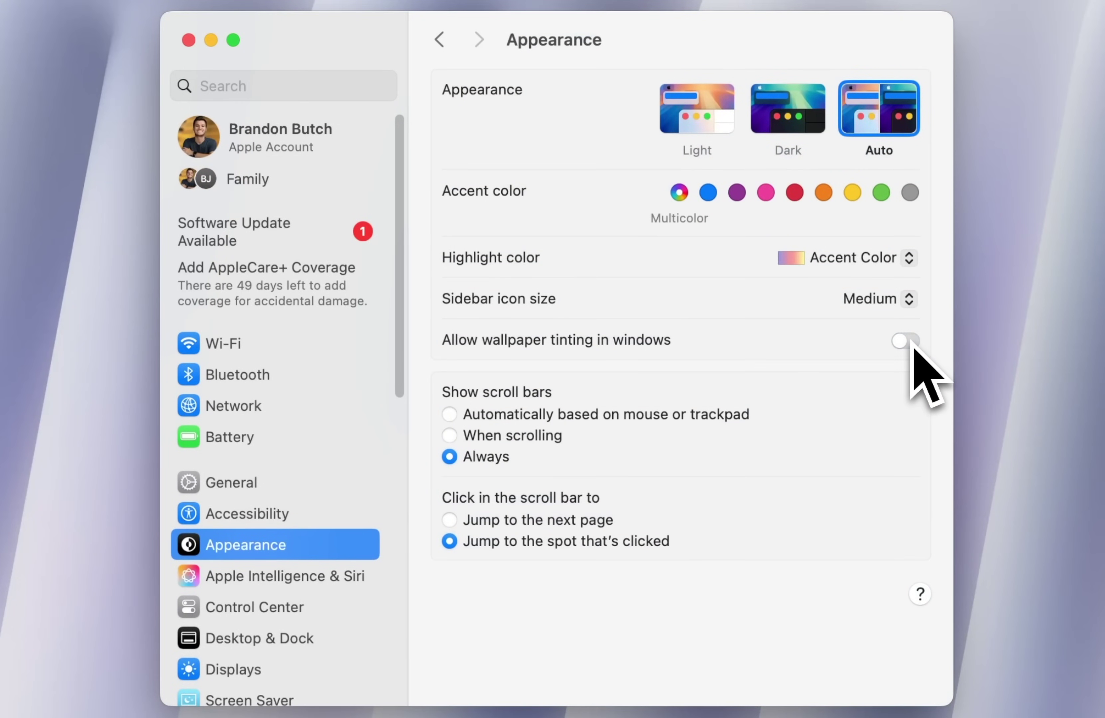
- In the Lock Screen settings, turn the display off after 20 minutes on both battery and power adapter, and require the password immediately
{"action": "scroll", "coordinate": [273, 495], "scroll_direction": "down", "scroll_amount": 10}
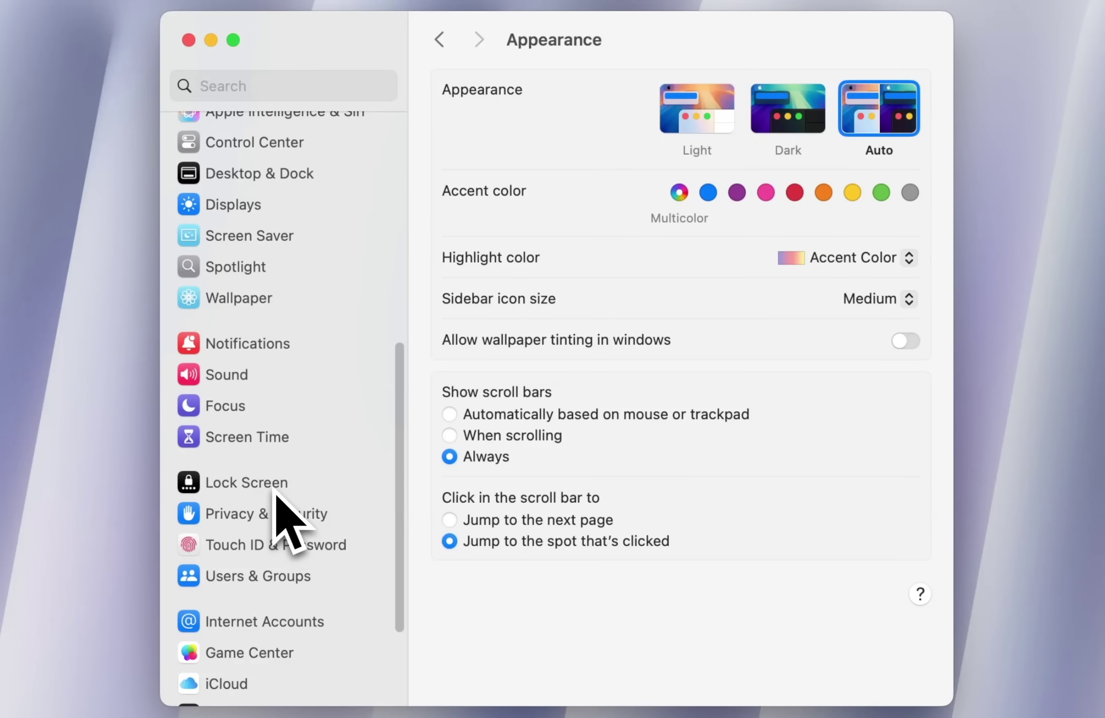
{"action": "left_click", "coordinate": [275, 485]}
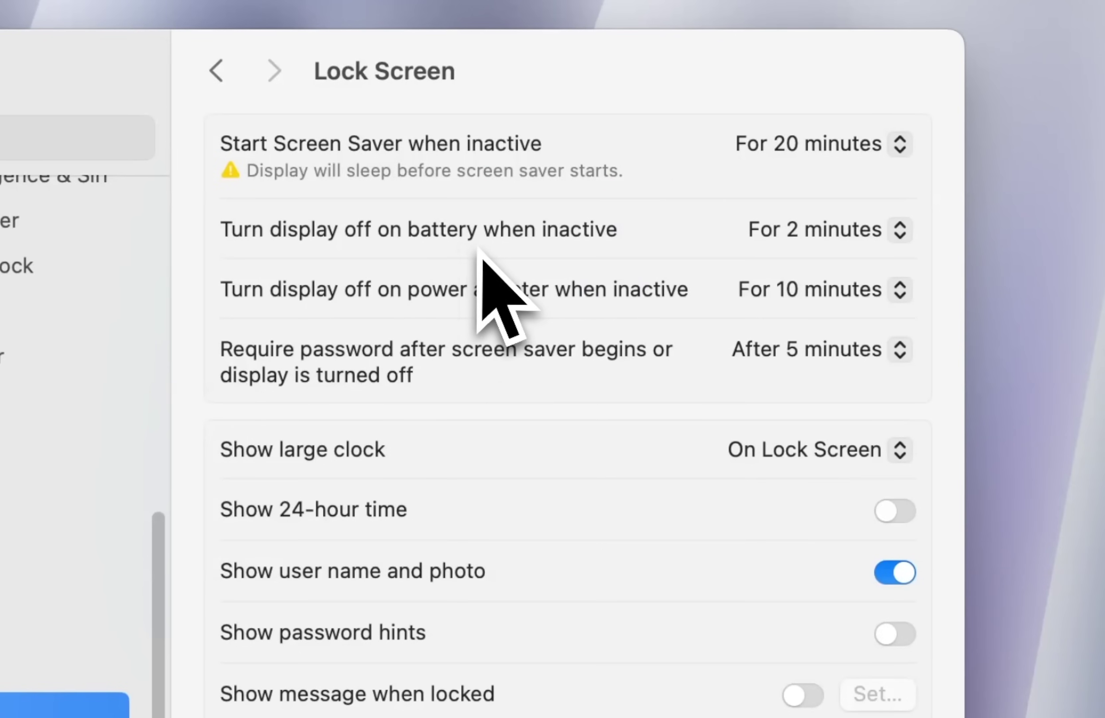
{"action": "left_click", "coordinate": [897, 232]}
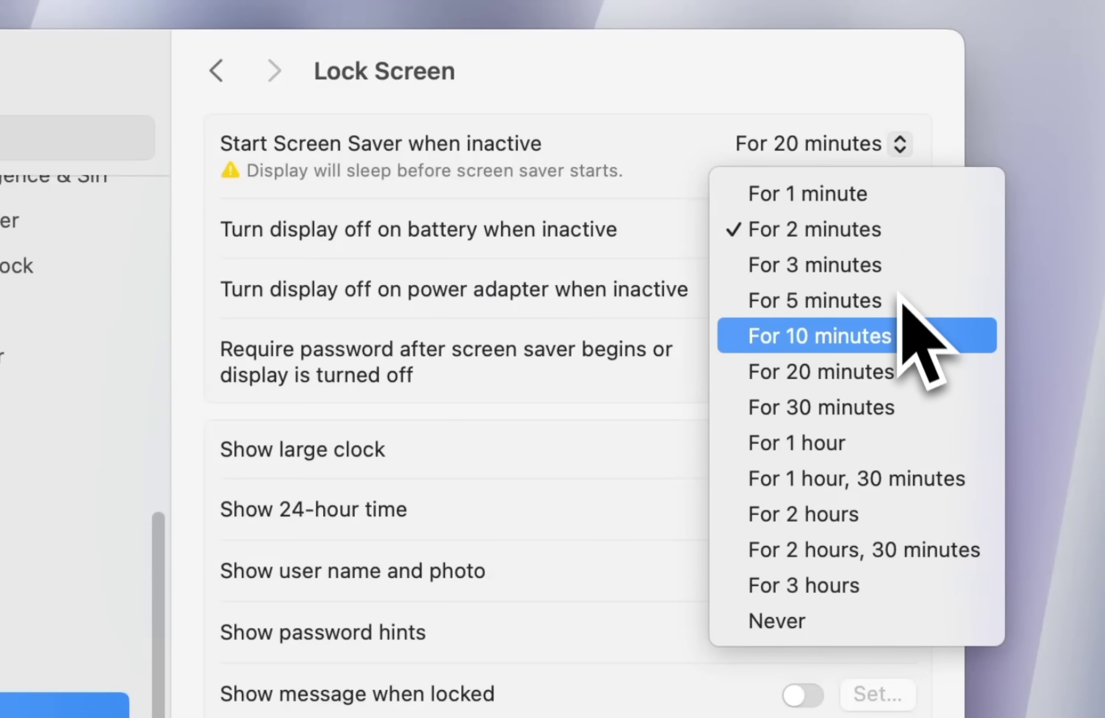
{"action": "left_click", "coordinate": [877, 372]}
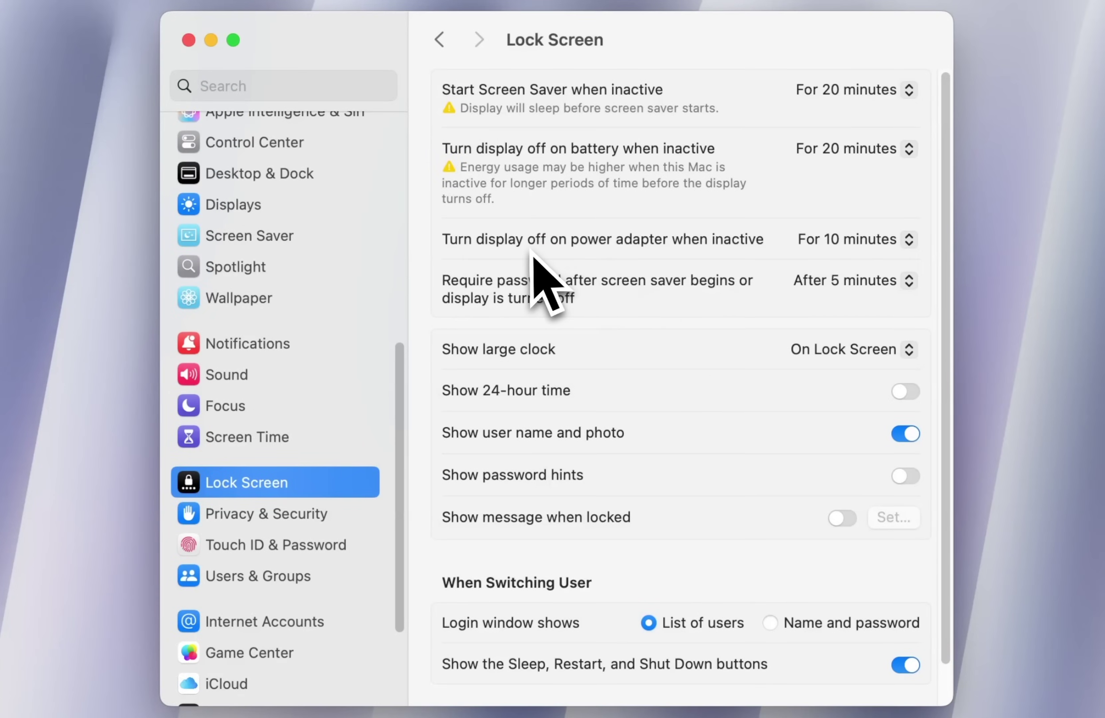
{"action": "left_click", "coordinate": [821, 241]}
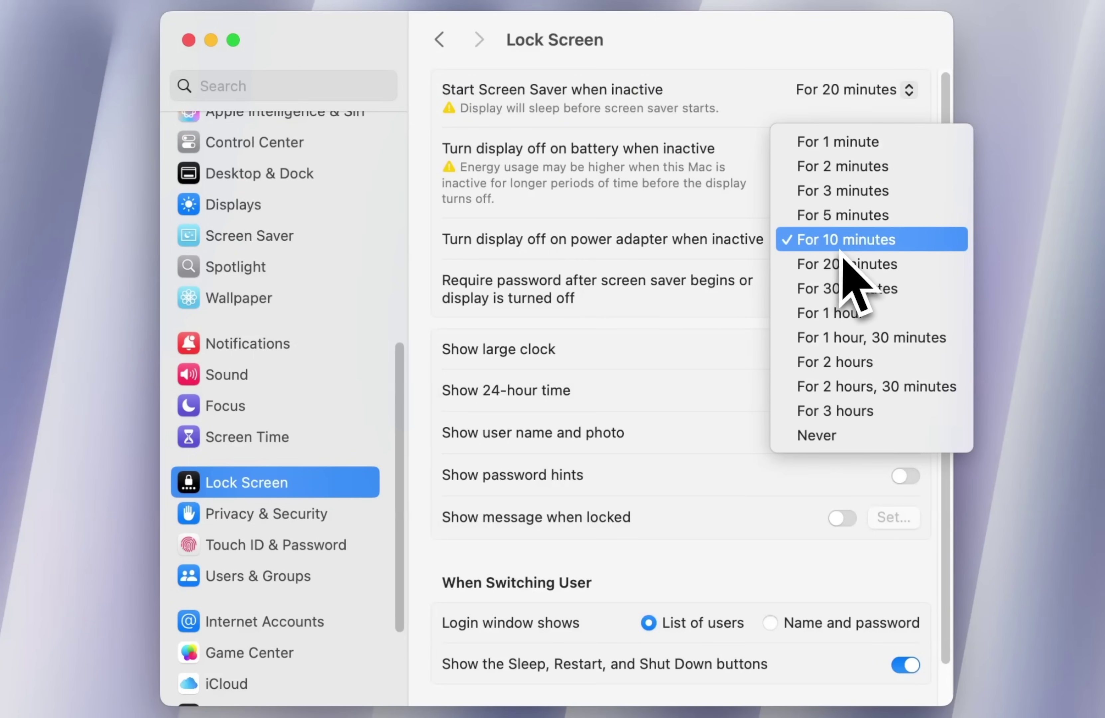
{"action": "left_click", "coordinate": [848, 263]}
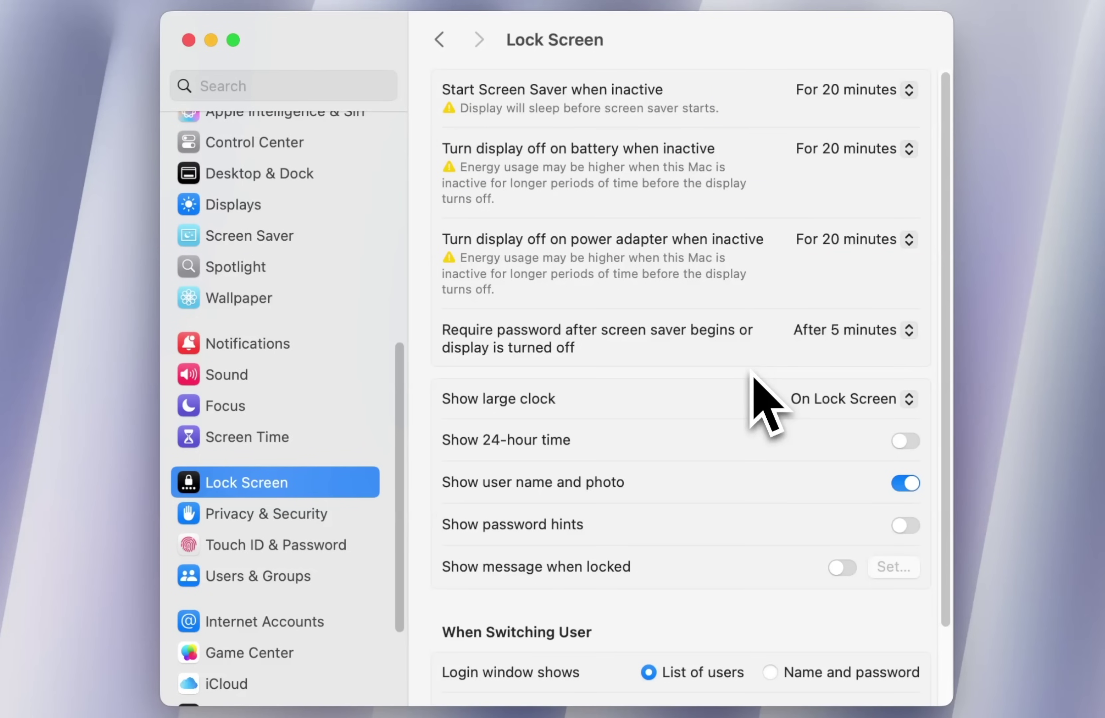
{"action": "left_click", "coordinate": [856, 331]}
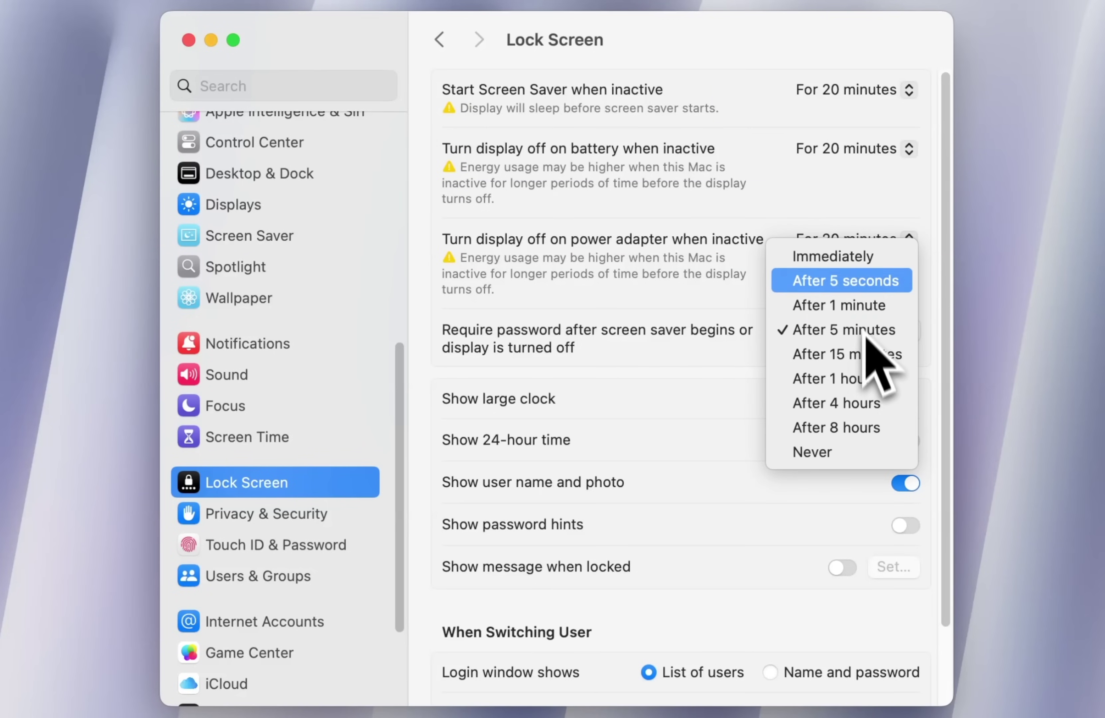
{"action": "left_click", "coordinate": [850, 262]}
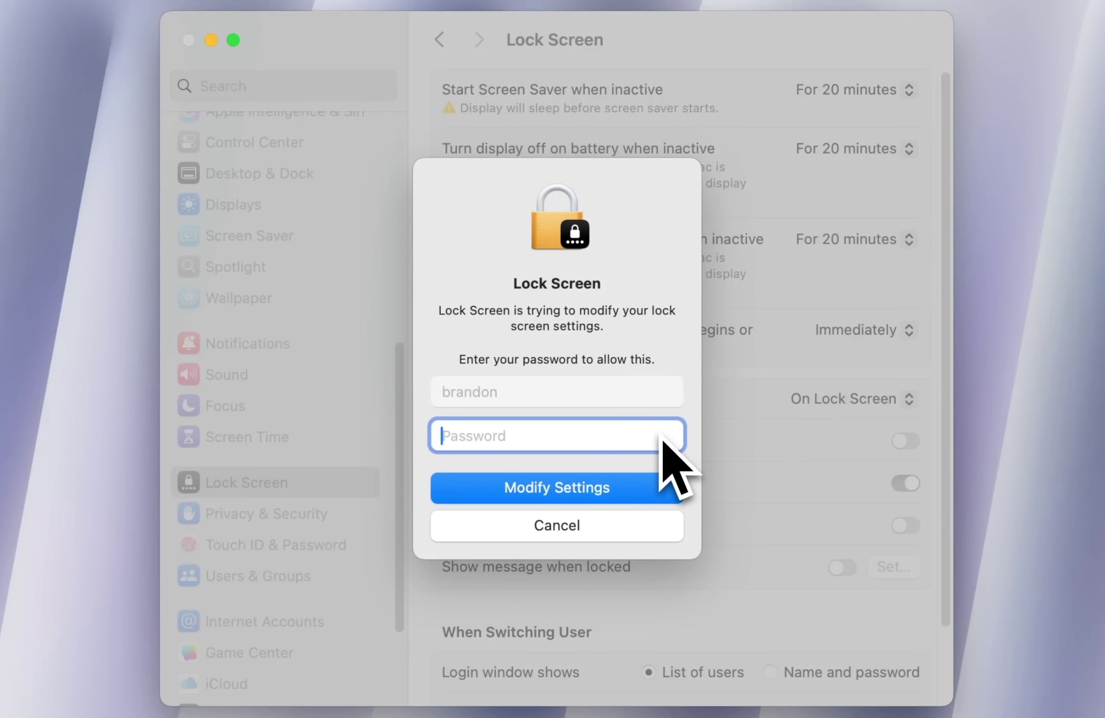
- In the Touch ID & Password settings, allow the first listed Apple Watch to unlock applications and the Mac
{"action": "left_click", "coordinate": [280, 545]}
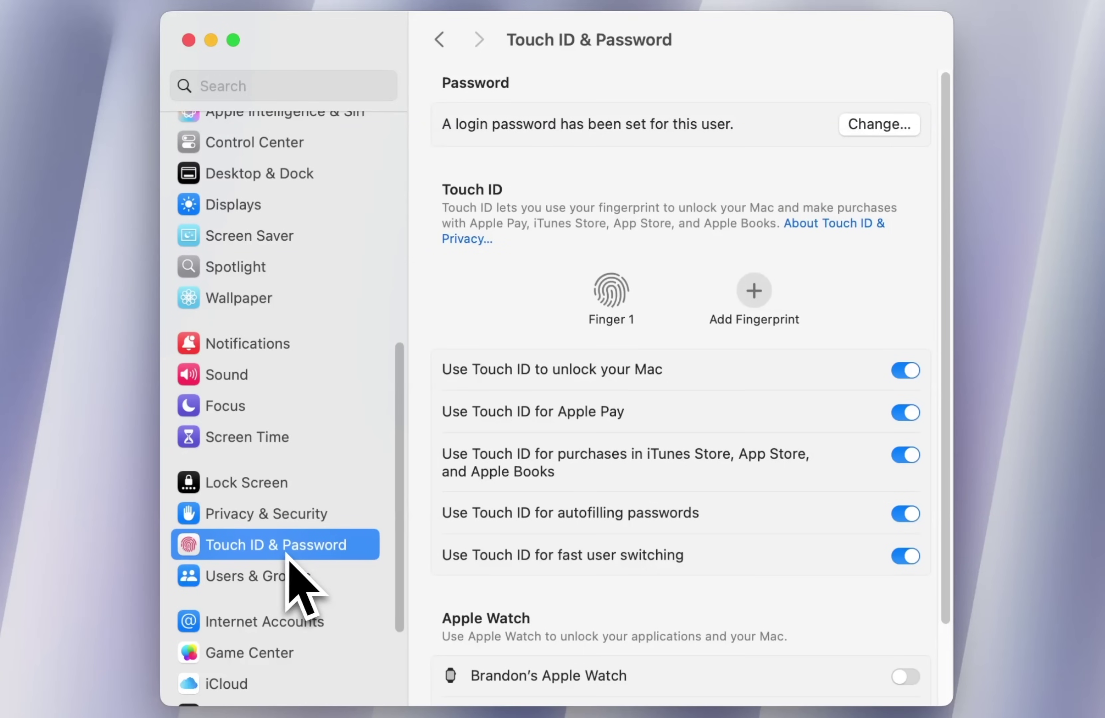
{"action": "scroll", "coordinate": [590, 569], "scroll_direction": "down", "scroll_amount": 3}
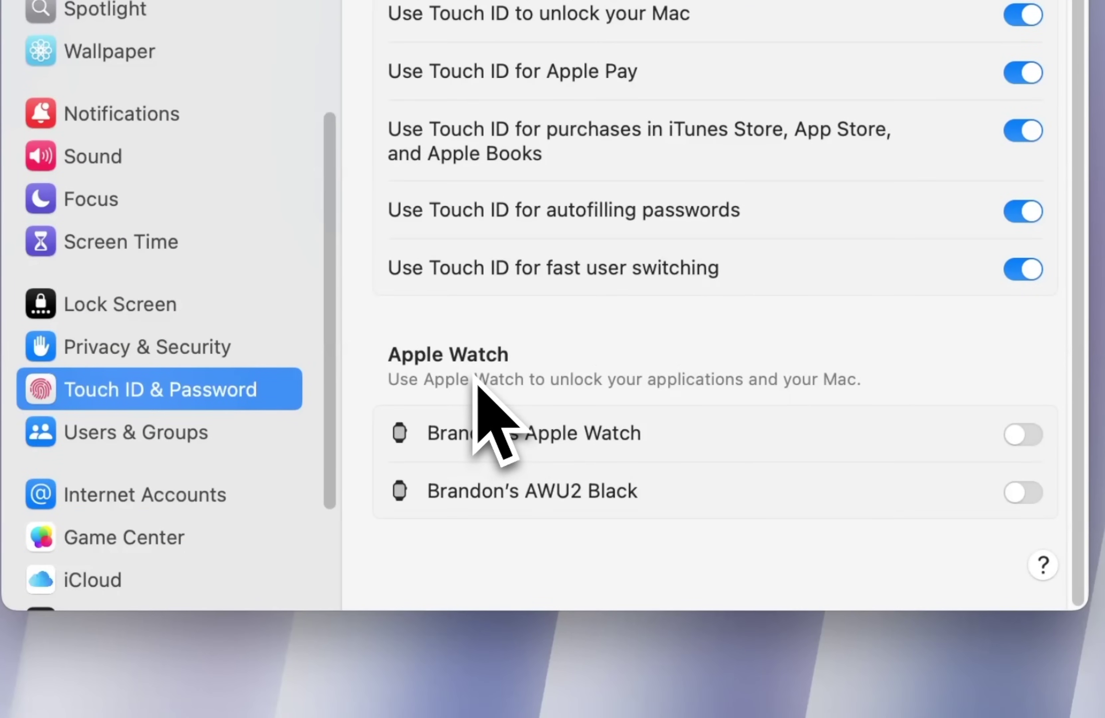
{"action": "left_click", "coordinate": [1035, 433]}
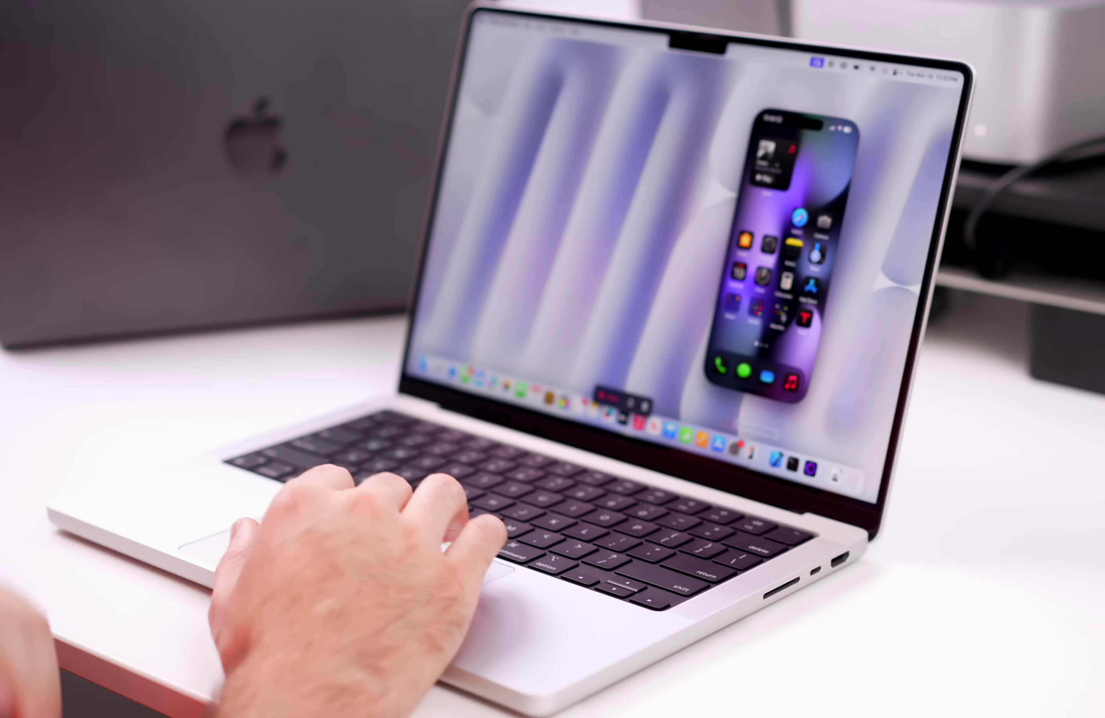
- In iPhone Mirroring, try the larger and smaller display sizes, then move the mirrored phone window higher on the desktop and enlarge it
{"action": "mouse_move", "coordinate": [813, 111]}
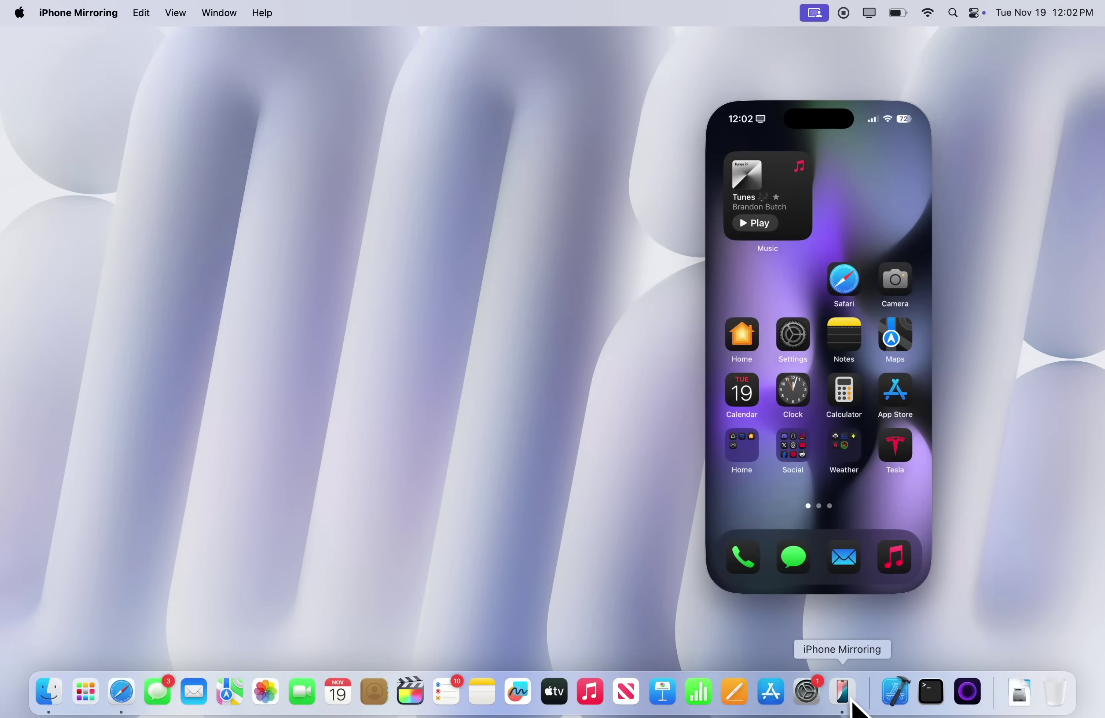
{"action": "mouse_move", "coordinate": [816, 96]}
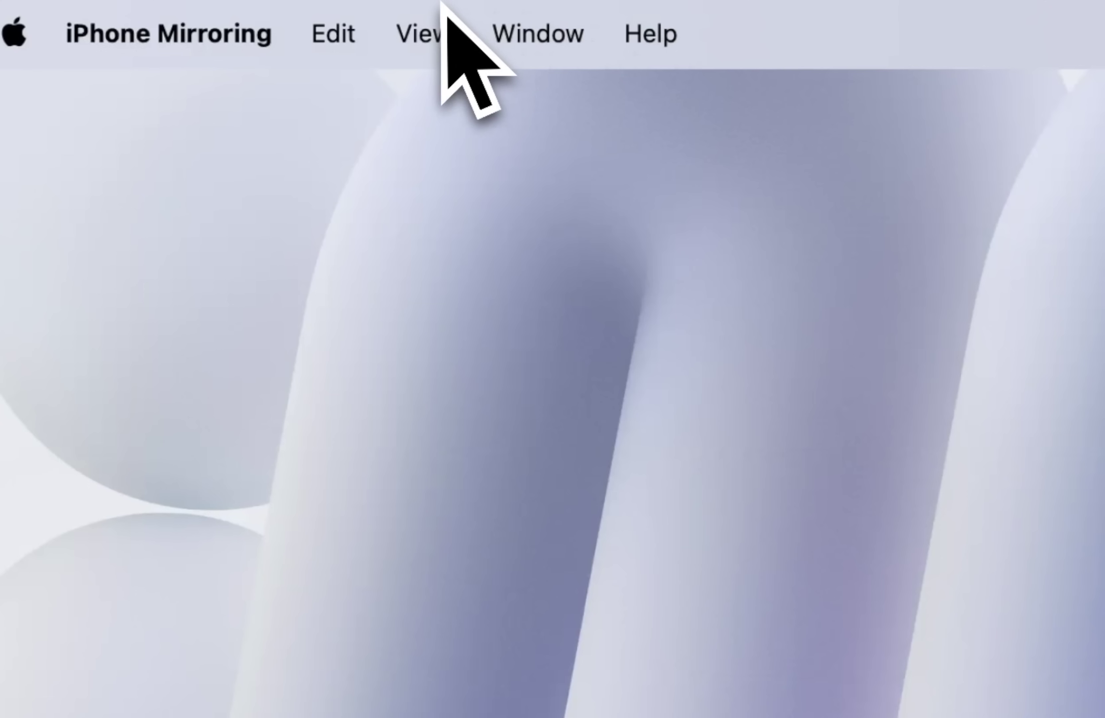
{"action": "left_click", "coordinate": [182, 5]}
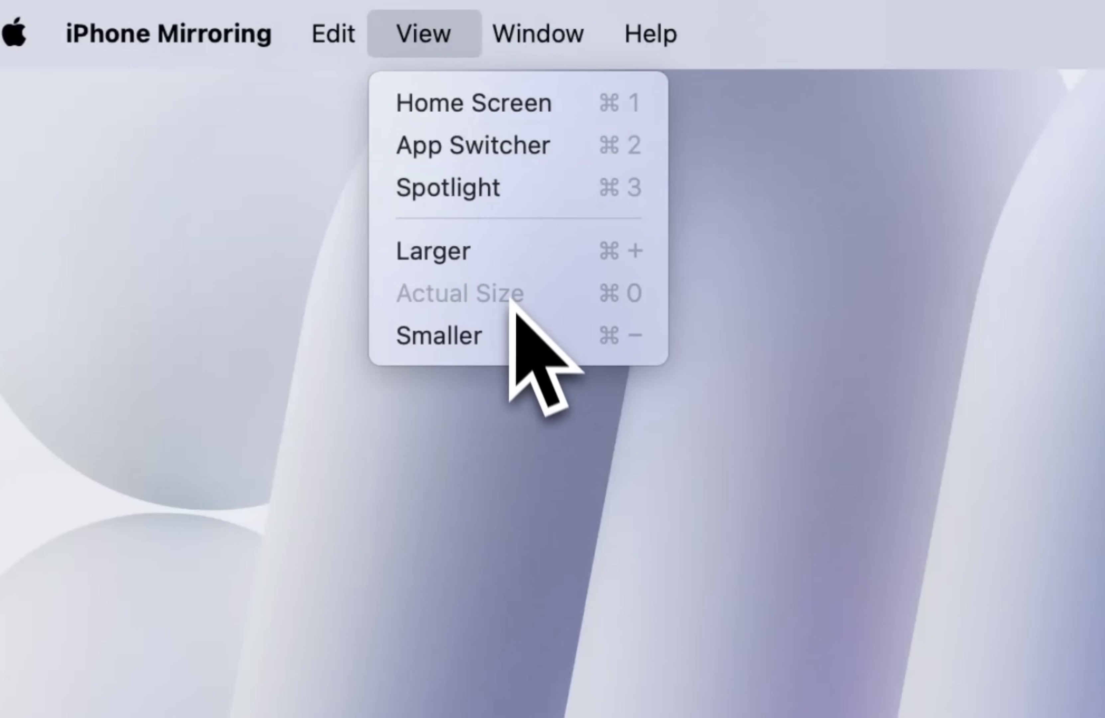
{"action": "left_click", "coordinate": [509, 329]}
{"action": "left_click", "coordinate": [419, 13]}
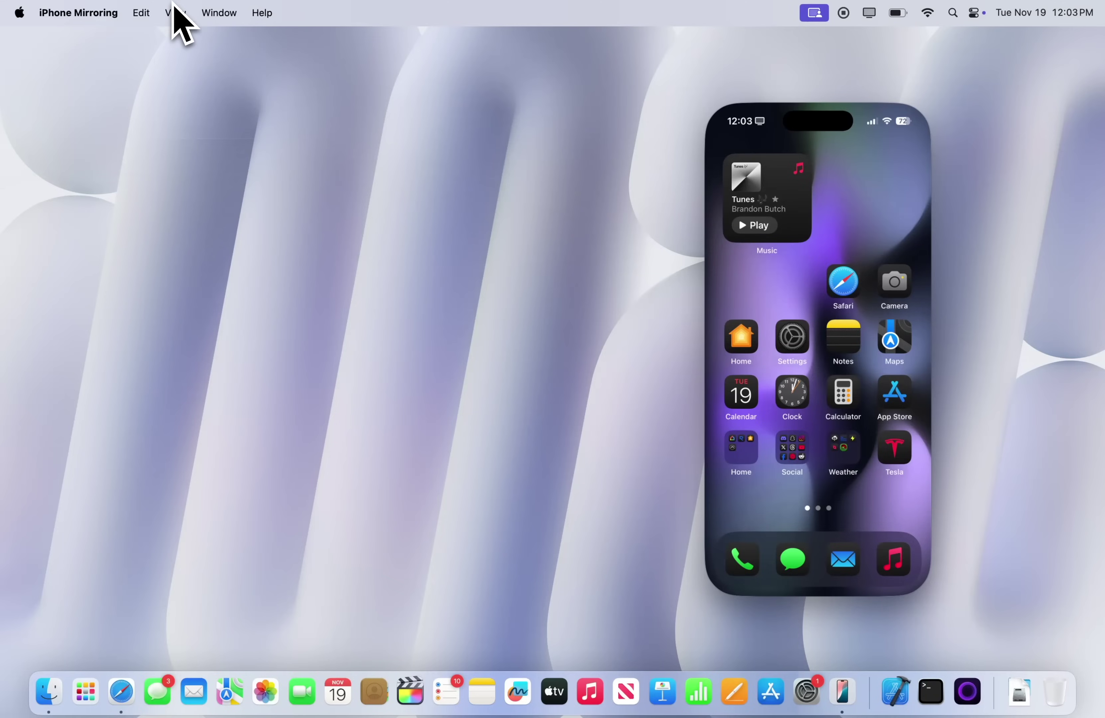
{"action": "key", "text": "super+minus"}
{"action": "key", "text": "super+plus"}
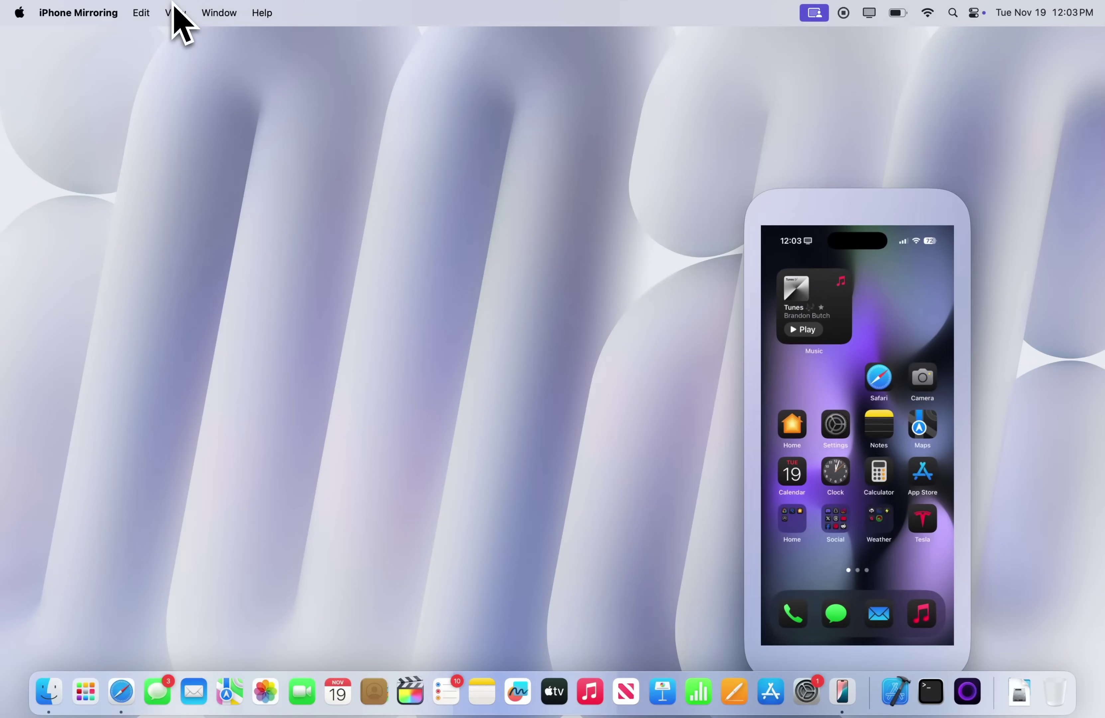
{"action": "key", "text": "super+plus"}
{"action": "key", "text": "super+minus"}
{"action": "key", "text": "super+minus"}
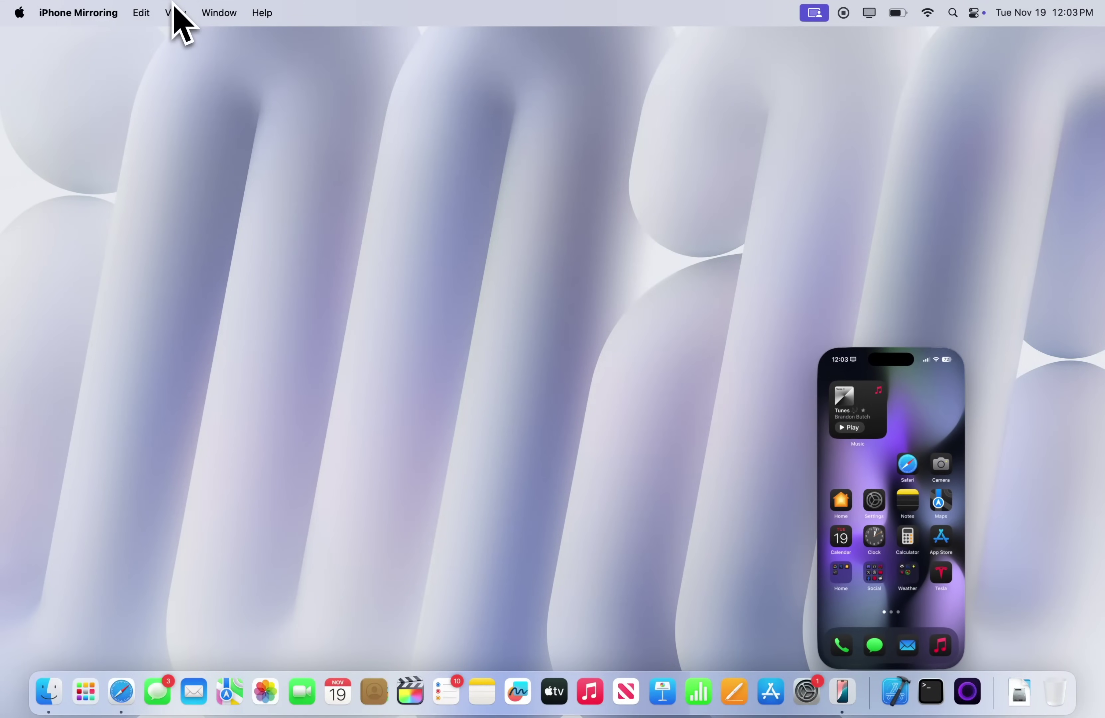
{"action": "left_click_drag", "start_coordinate": [912, 335], "coordinate": [853, 94]}
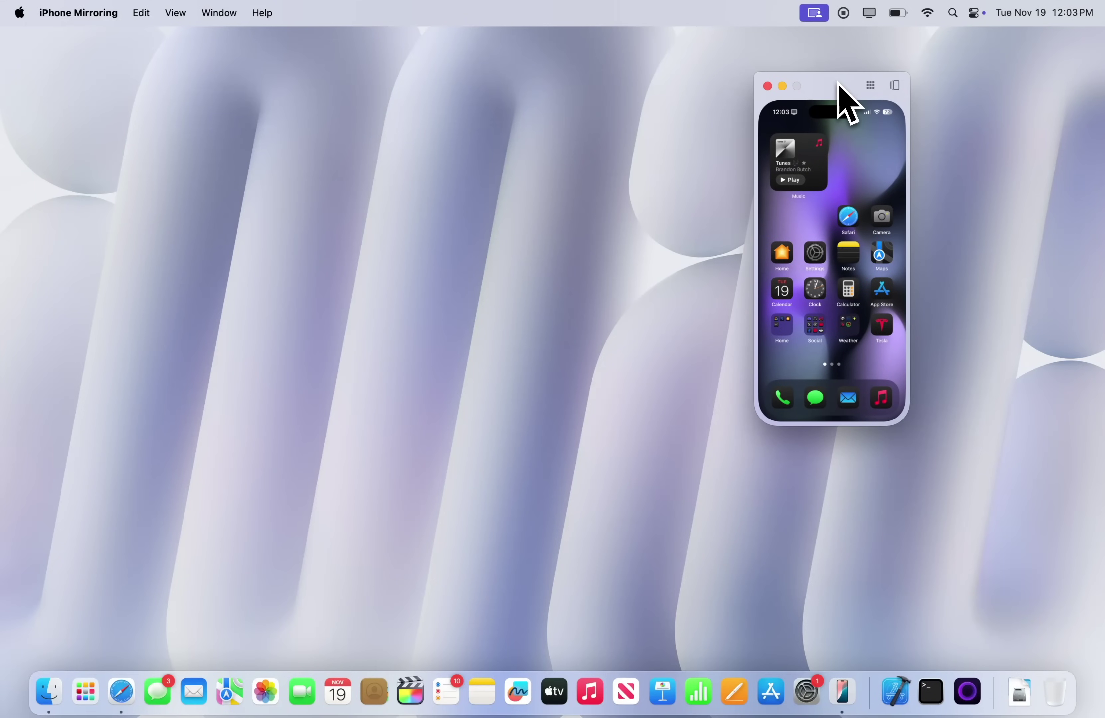
{"action": "key", "text": "super+plus"}
- Swipe back and forth through the mirrored iPhone's home screen pages
{"action": "scroll", "coordinate": [866, 259], "scroll_direction": "right", "scroll_amount": 5}
{"action": "scroll", "coordinate": [868, 258], "scroll_direction": "left", "scroll_amount": 5}
{"action": "scroll", "coordinate": [868, 257], "scroll_direction": "right", "scroll_amount": 3}
{"action": "scroll", "coordinate": [869, 258], "scroll_direction": "right", "scroll_amount": 3}
{"action": "scroll", "coordinate": [868, 258], "scroll_direction": "left", "scroll_amount": 3}
{"action": "scroll", "coordinate": [868, 258], "scroll_direction": "right", "scroll_amount": 3}
{"action": "scroll", "coordinate": [868, 259], "scroll_direction": "right", "scroll_amount": 3}
{"action": "scroll", "coordinate": [868, 258], "scroll_direction": "left", "scroll_amount": 3}
- Open the Settings app on the mirrored iPhone, return to its Home Screen and bring up the App Switcher
{"action": "key", "text": "super+1"}
{"action": "left_click", "coordinate": [848, 344]}
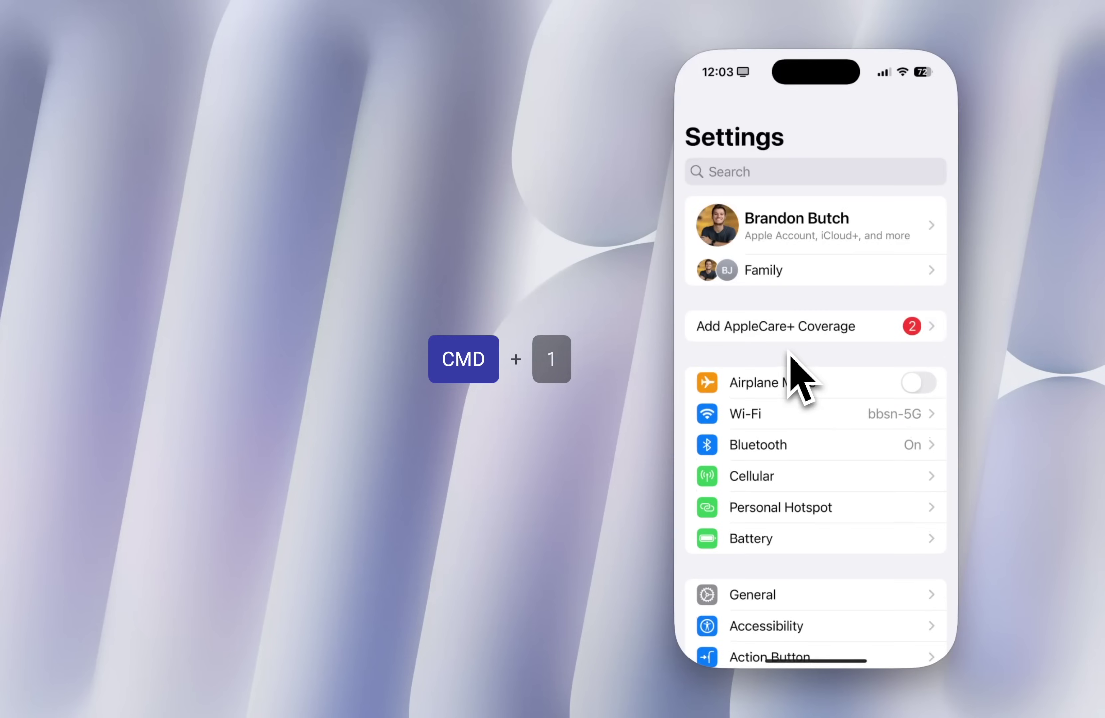
{"action": "key", "text": "super+1"}
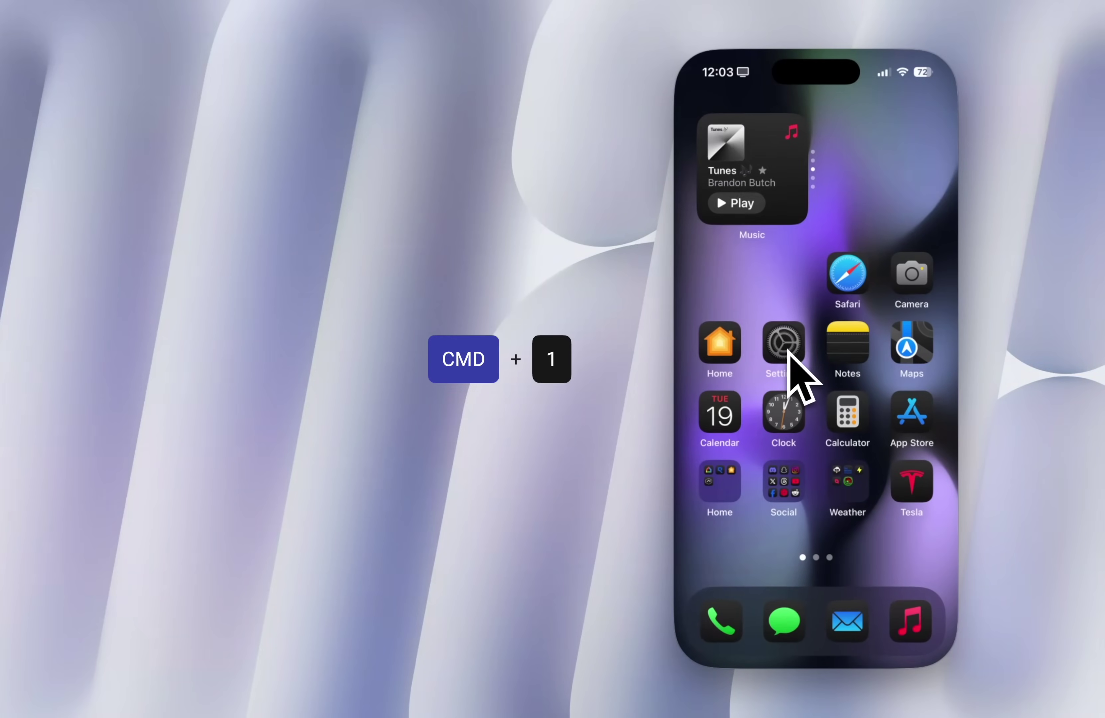
{"action": "key", "text": "super+2"}
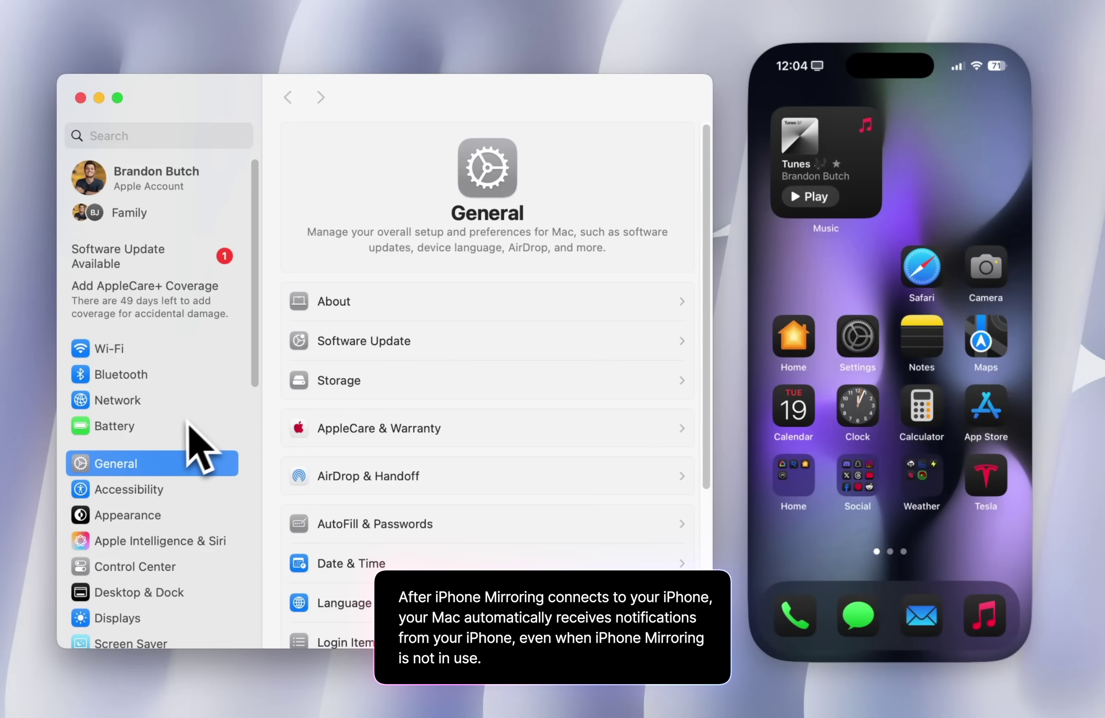
- Open the Notifications from iPhone options within the Mac's Notifications settings
{"action": "scroll", "coordinate": [169, 419], "scroll_direction": "down", "scroll_amount": 10}
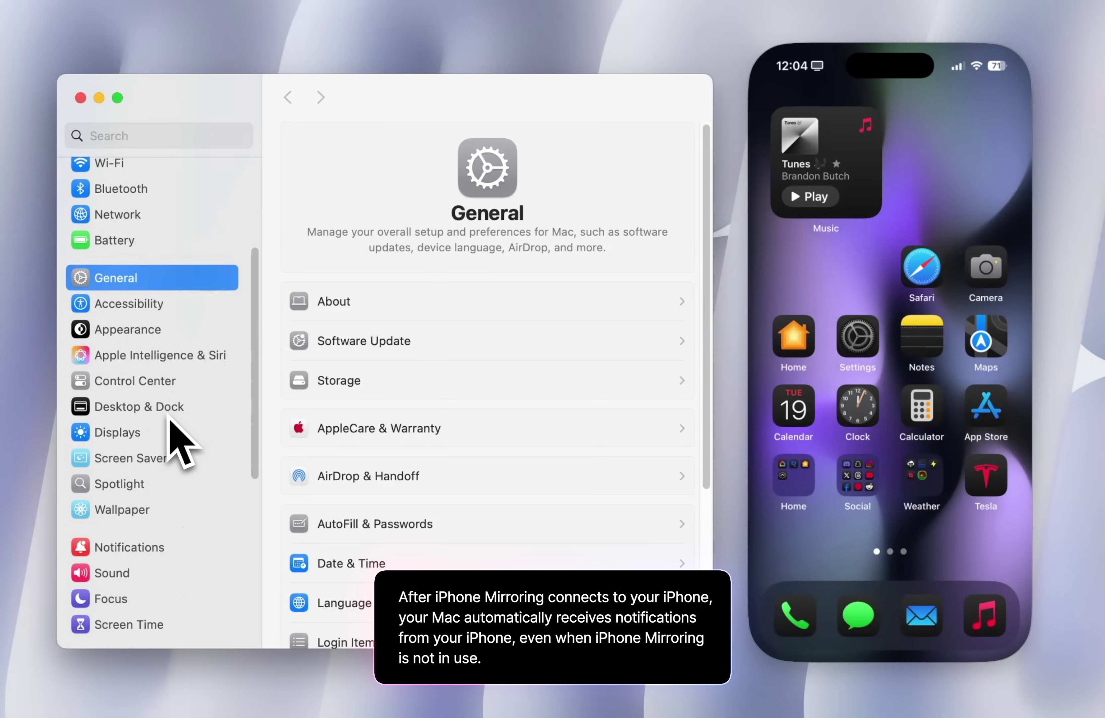
{"action": "left_click", "coordinate": [148, 369]}
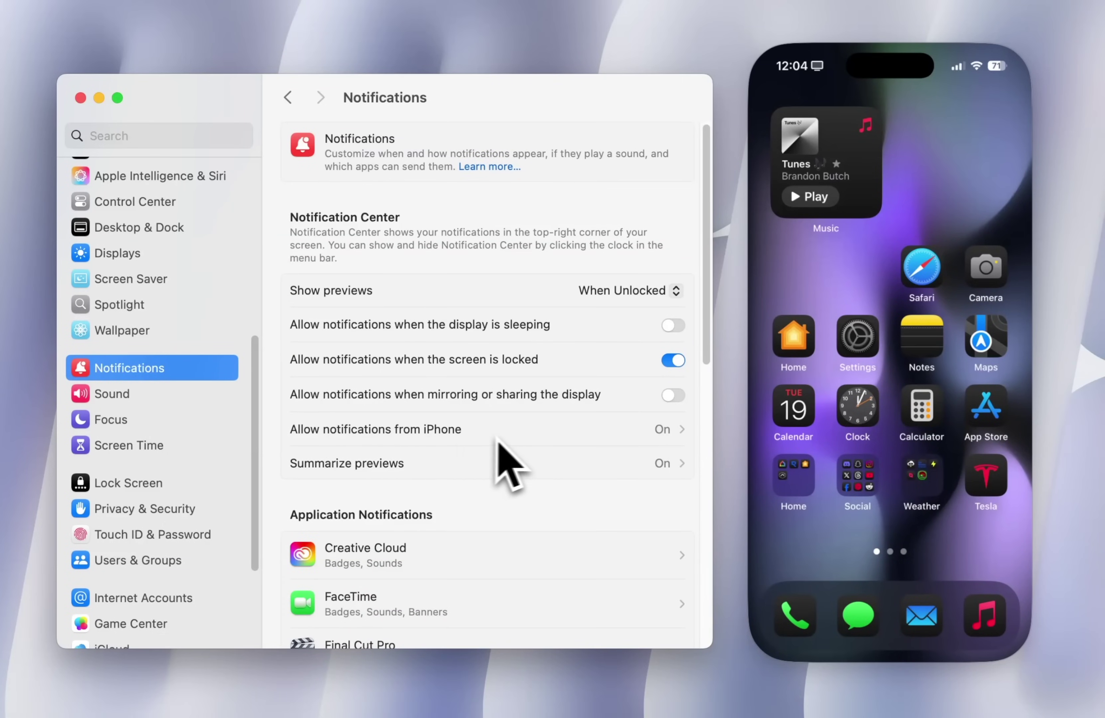
{"action": "left_click", "coordinate": [536, 431]}
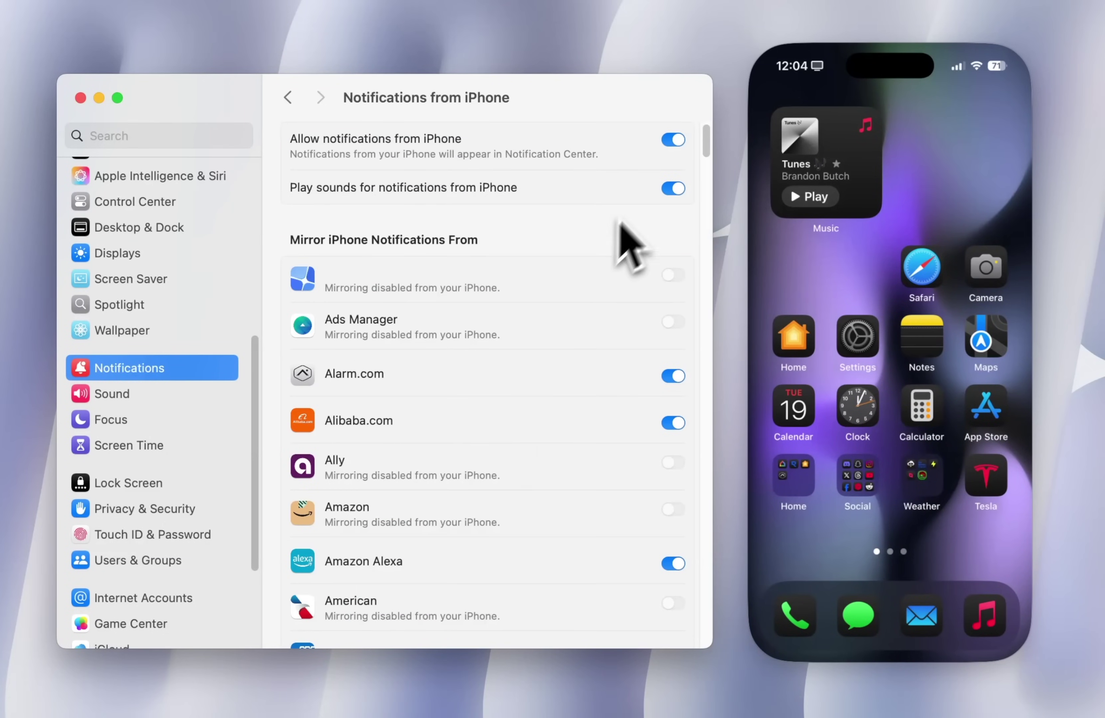
- Close the iPhone Mirroring window and show Notification Center to view the notifications sent from the iPhone
{"action": "mouse_move", "coordinate": [765, 56]}
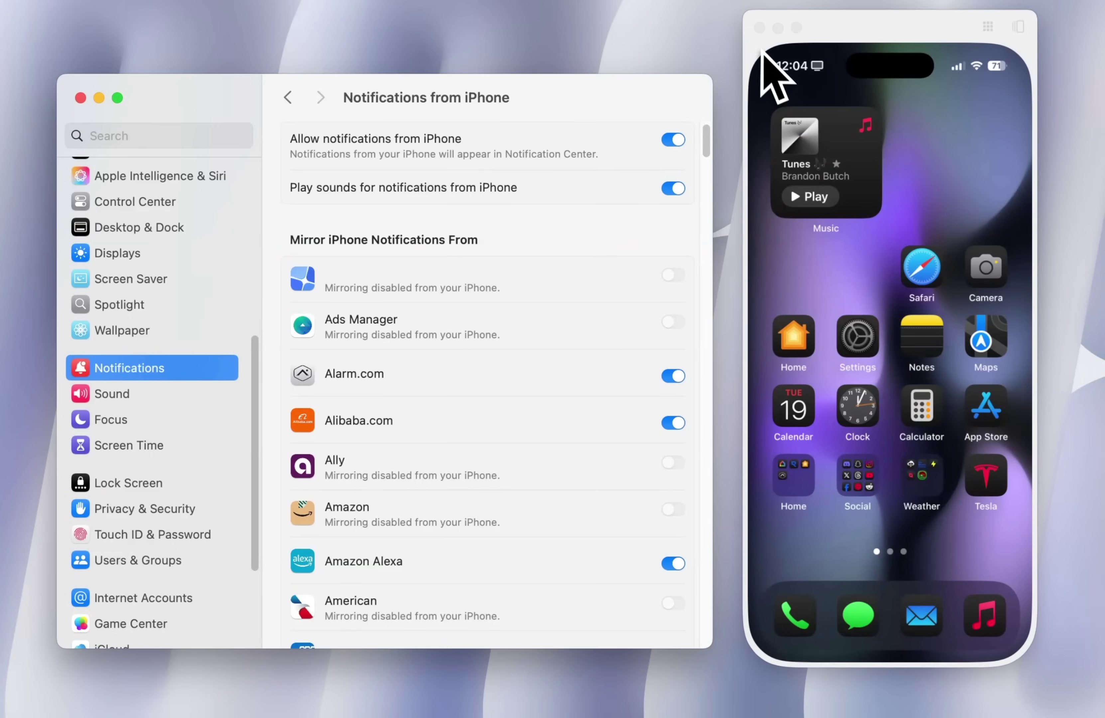
{"action": "left_click", "coordinate": [760, 25]}
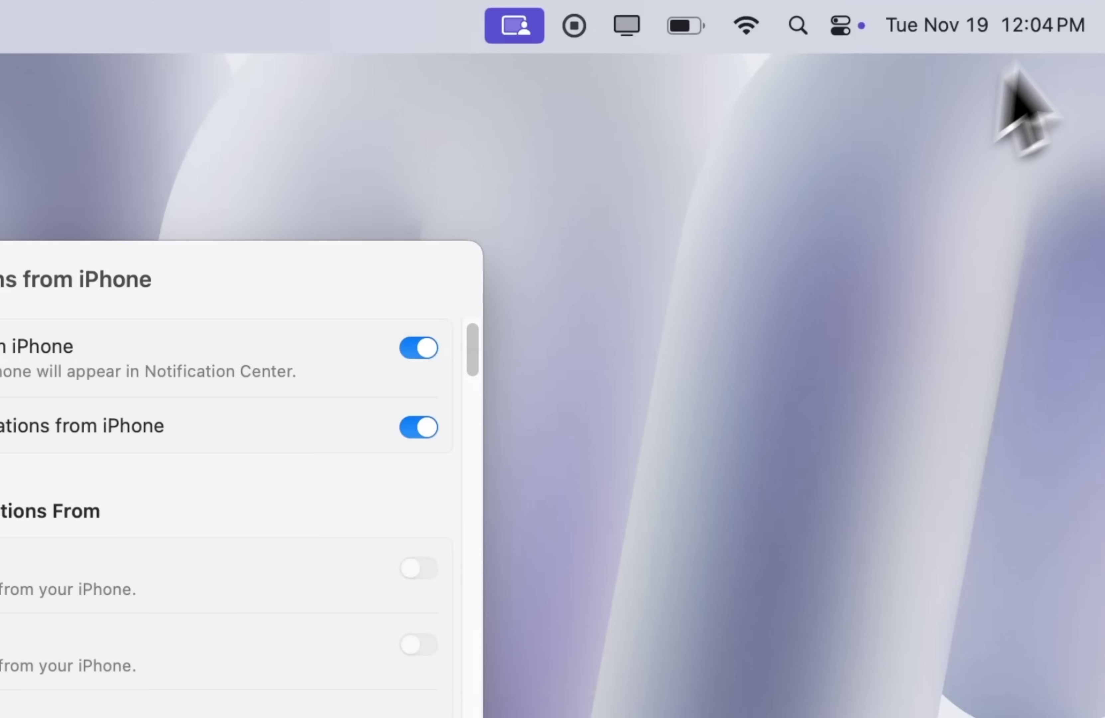
{"action": "left_click", "coordinate": [1028, 28]}
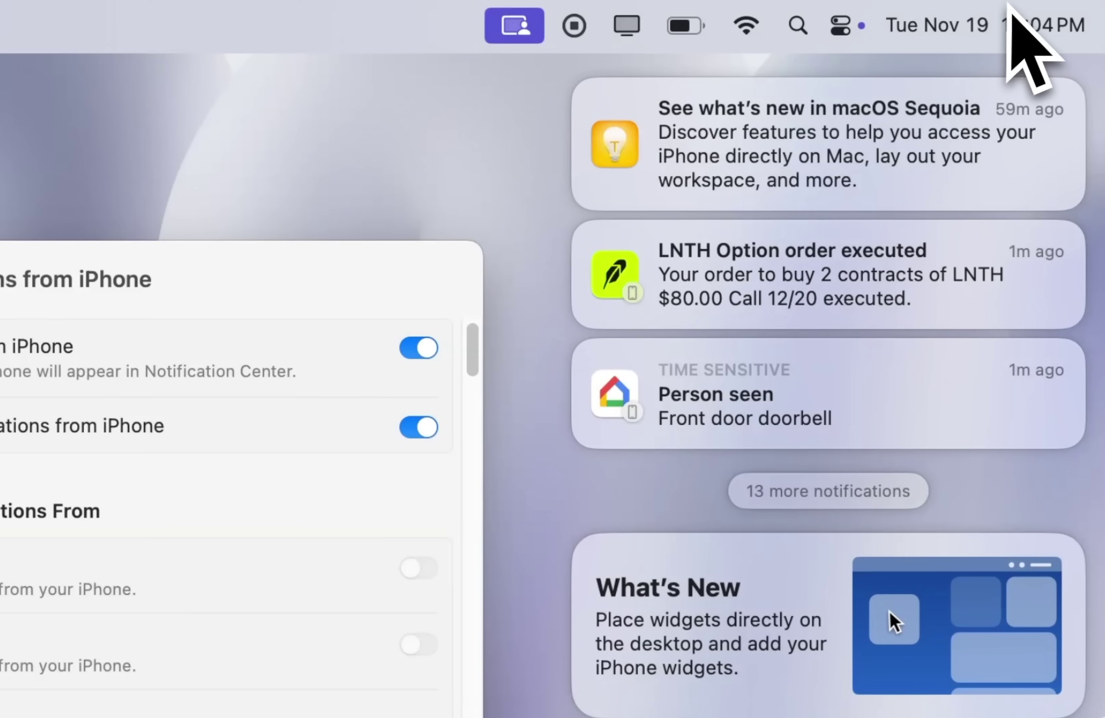
- Examine the list of apps whose iPhone notifications can be mirrored to the Mac
{"action": "mouse_move", "coordinate": [651, 328]}
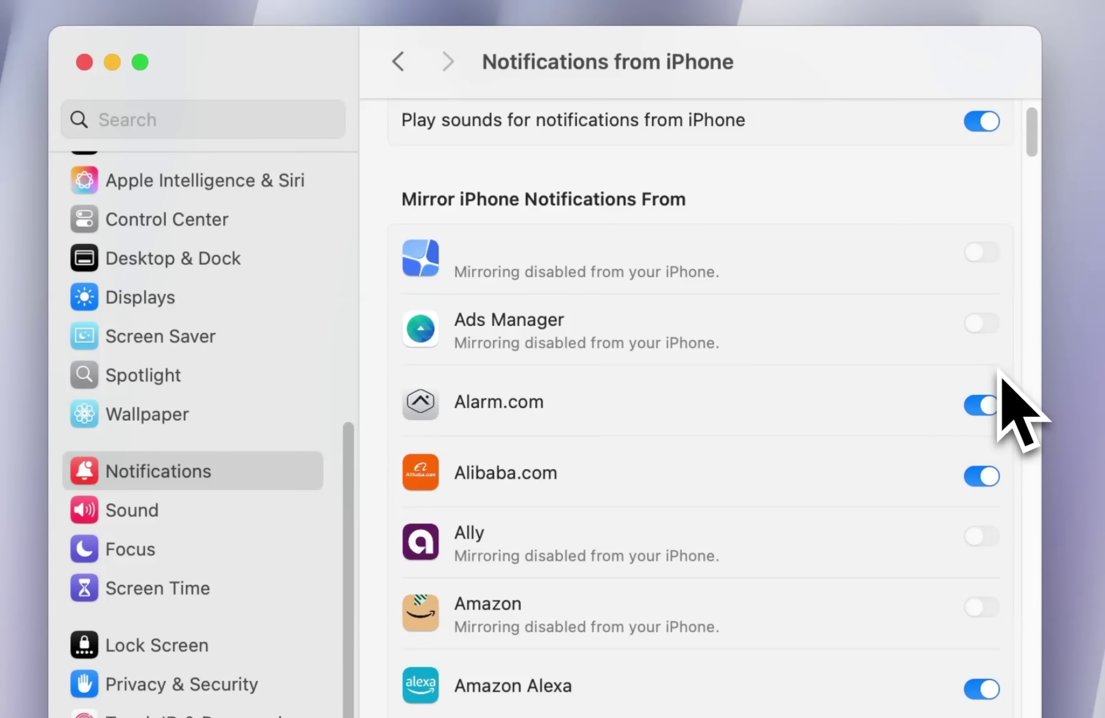
{"action": "scroll", "coordinate": [868, 412], "scroll_direction": "down", "scroll_amount": 10}
{"action": "scroll", "coordinate": [869, 419], "scroll_direction": "down", "scroll_amount": 15}
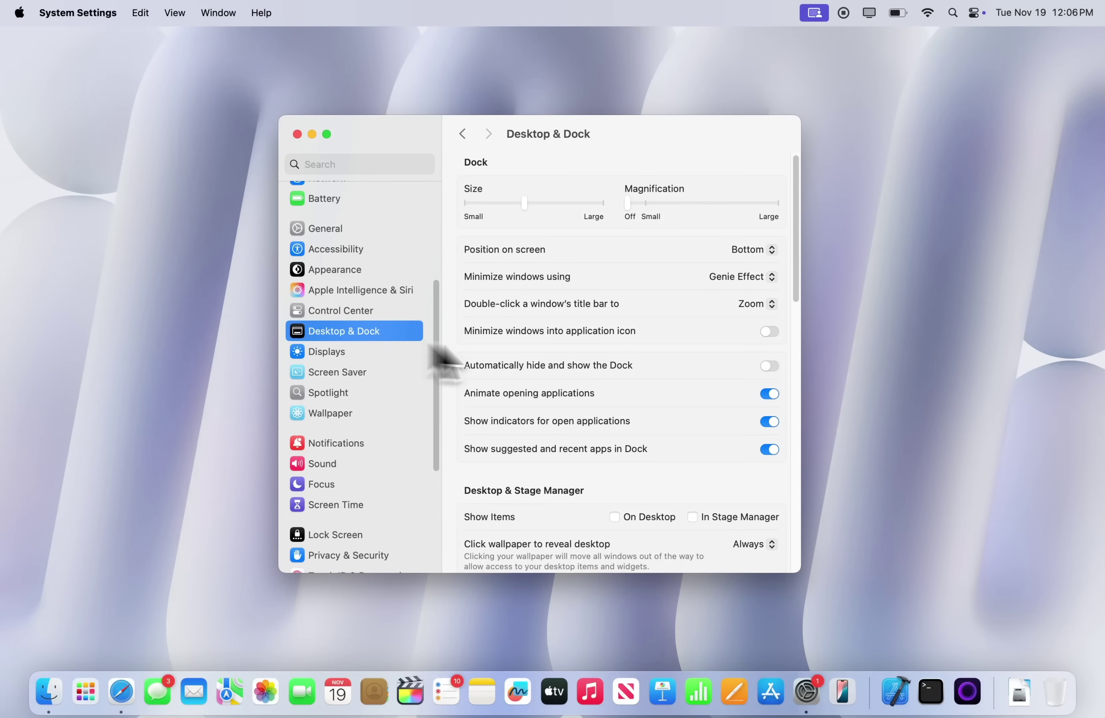
- In the Desktop & Dock settings, assign Launchpad to the lower-left hot corner
{"action": "mouse_move", "coordinate": [1067, 675]}
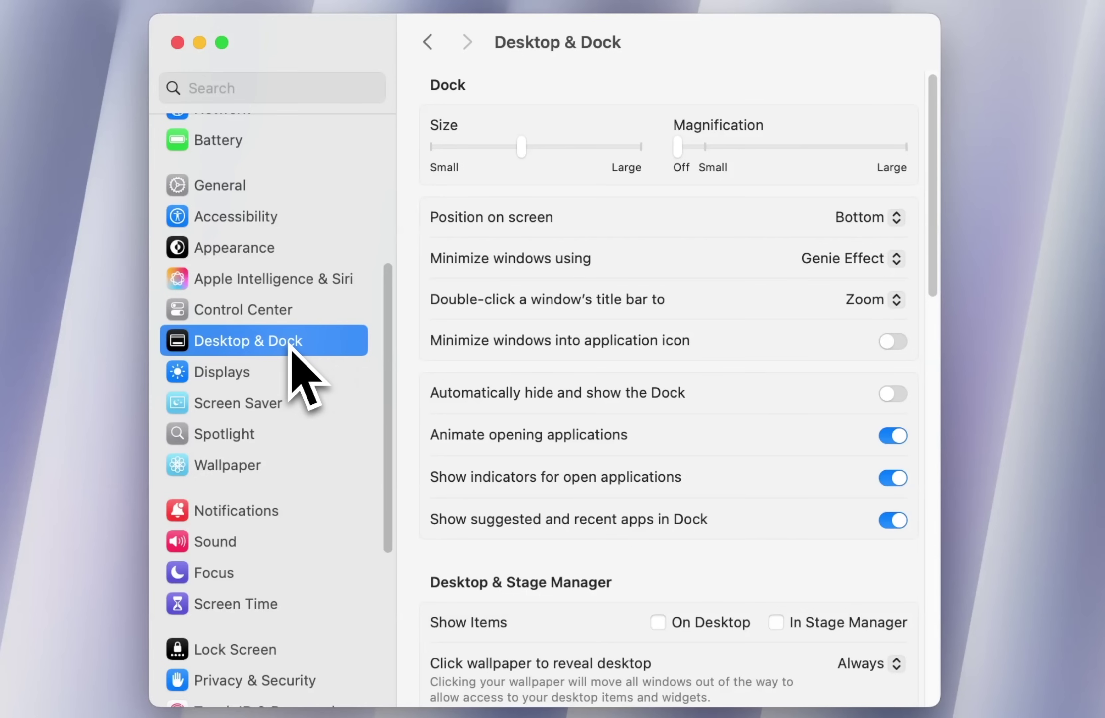
{"action": "scroll", "coordinate": [606, 420], "scroll_direction": "down", "scroll_amount": 10}
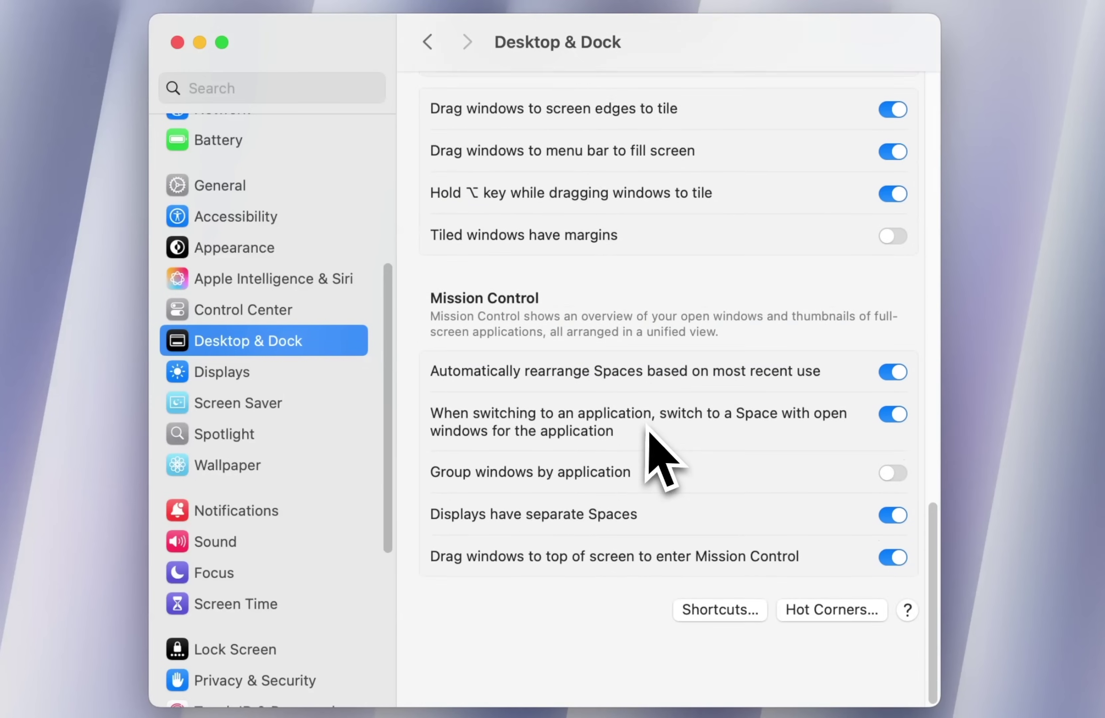
{"action": "left_click", "coordinate": [812, 677]}
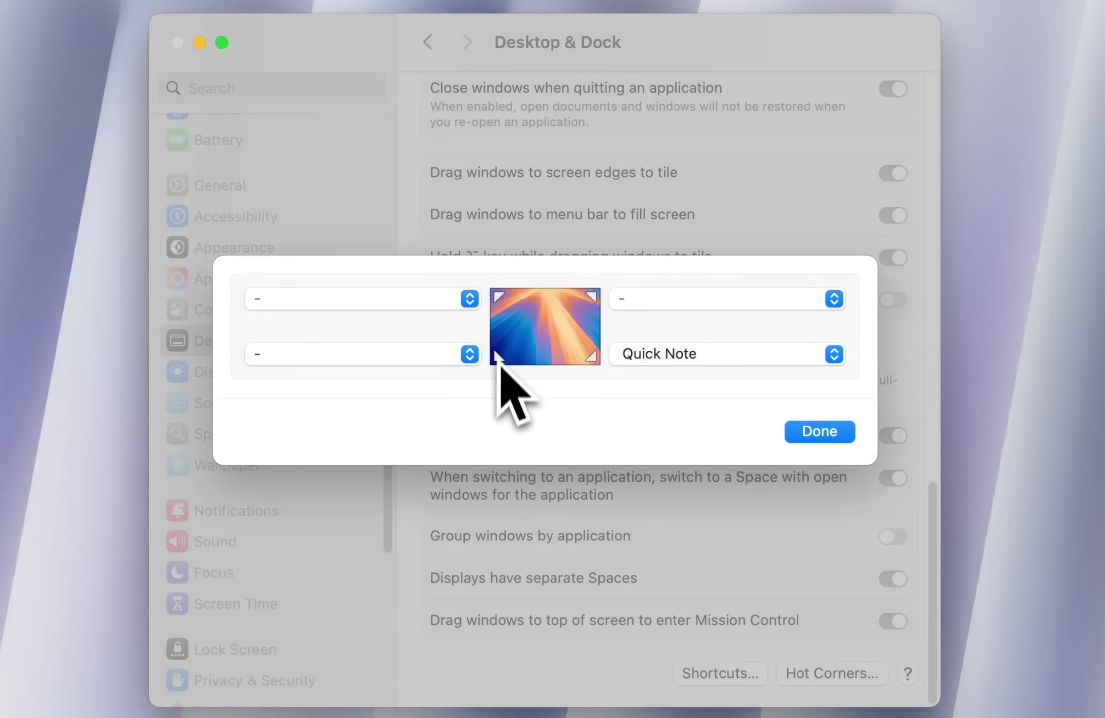
{"action": "left_click", "coordinate": [444, 357]}
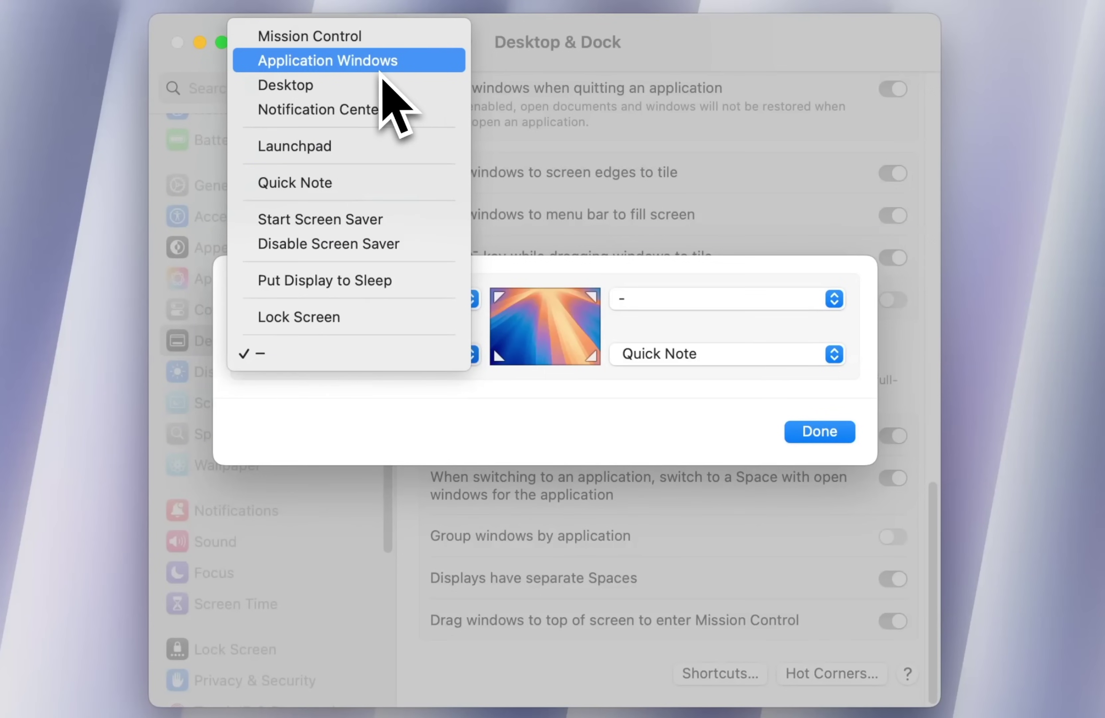
{"action": "left_click", "coordinate": [363, 147]}
- Test the lower-left hot corner by bringing up Launchpad, and close Launchpad again
{"action": "mouse_move", "coordinate": [2, 716]}
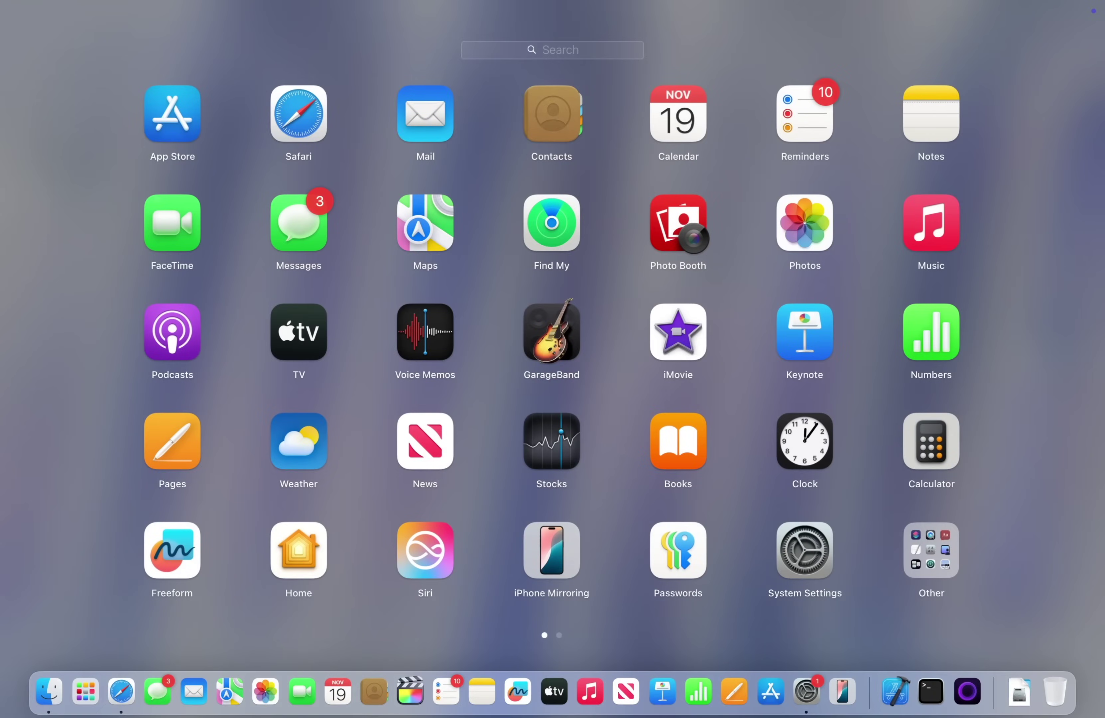
{"action": "left_click", "coordinate": [96, 588]}
{"action": "left_click", "coordinate": [74, 598]}
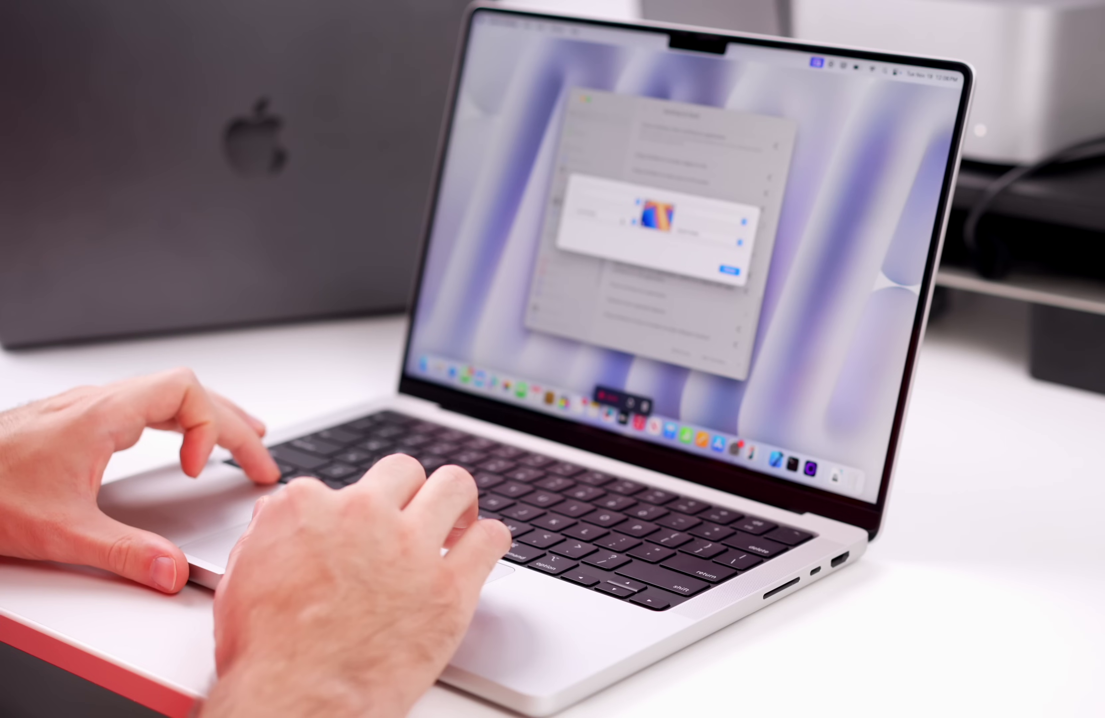
- Assign Launchpad with the Option modifier to the lower-left hot corner, test that it brings up Launchpad, and close Launchpad again
{"action": "left_click", "coordinate": [425, 357]}
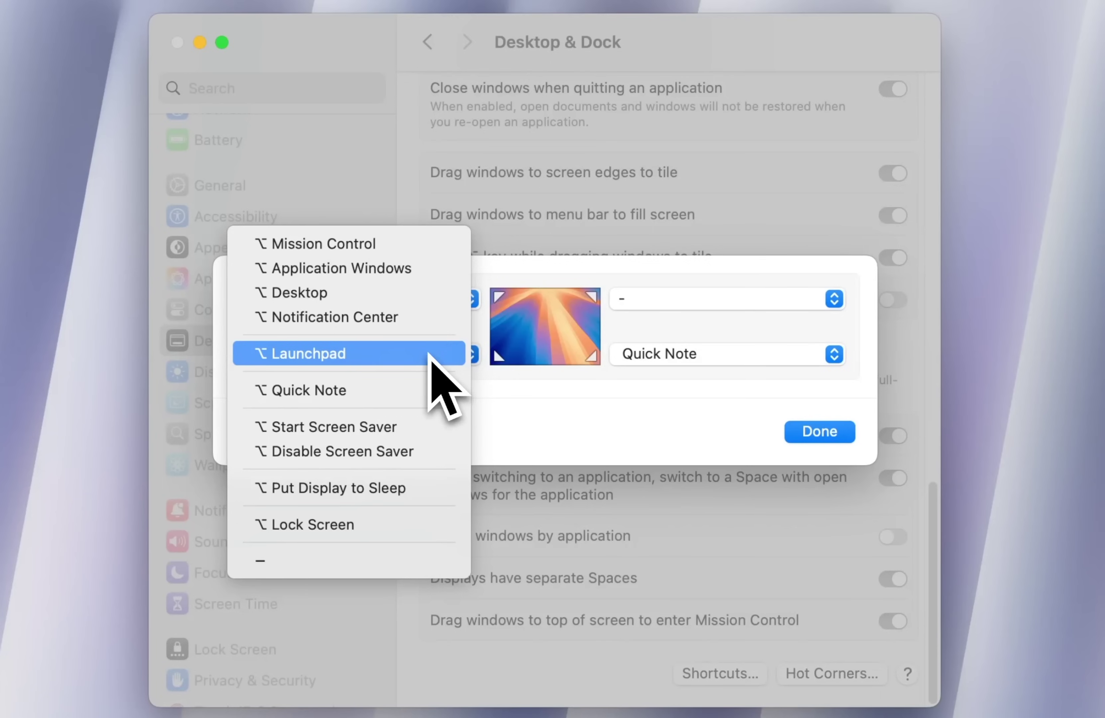
{"action": "left_click", "coordinate": [429, 356]}
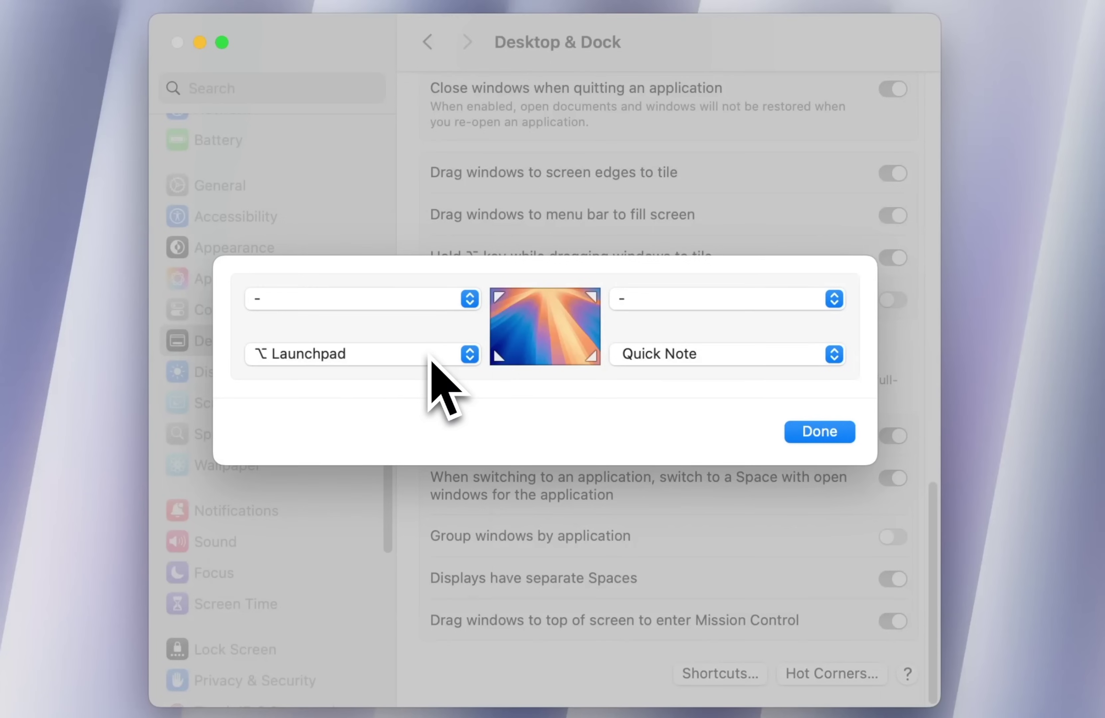
{"action": "left_click", "coordinate": [395, 363]}
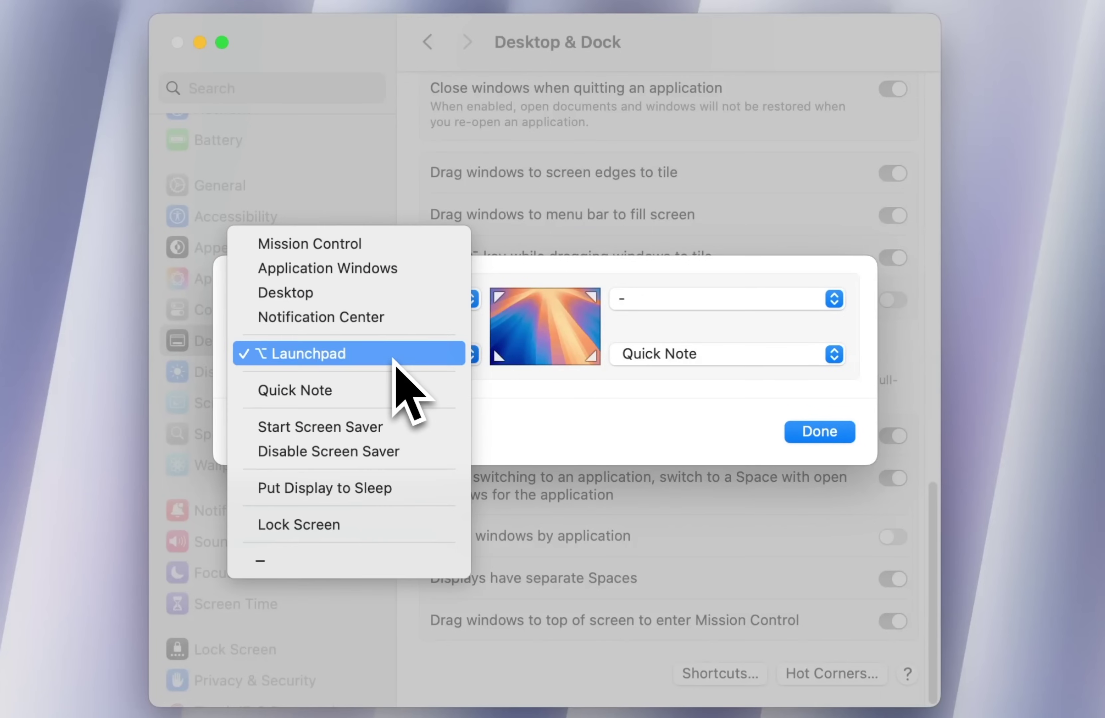
{"action": "left_click", "coordinate": [396, 351]}
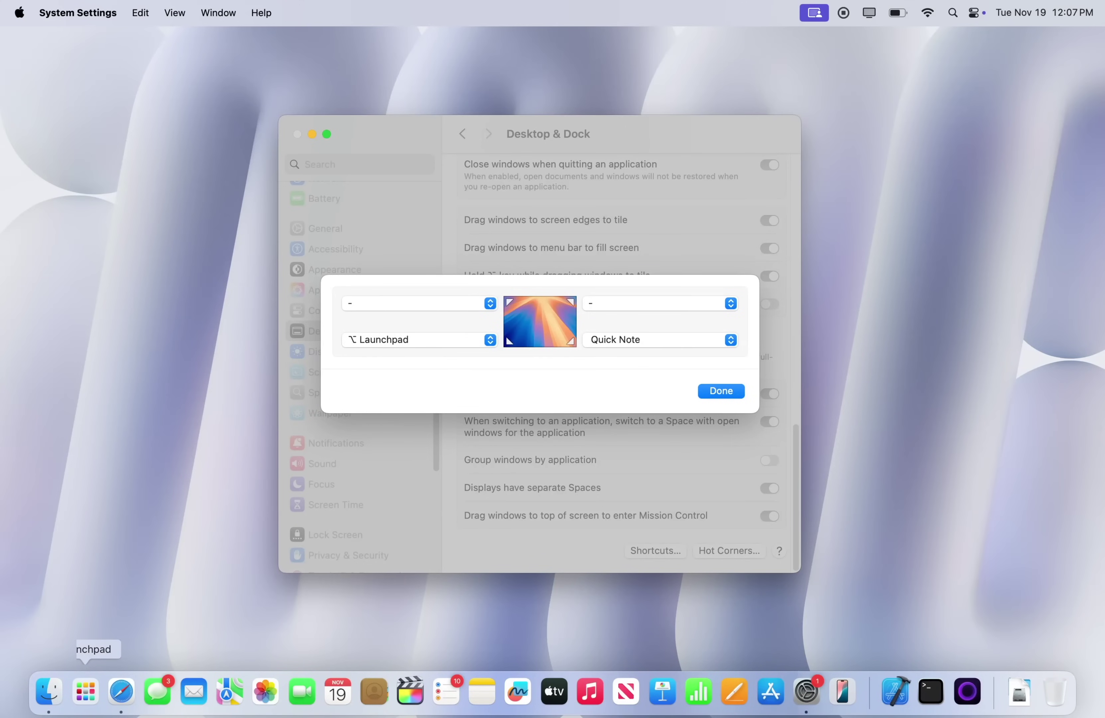
{"action": "mouse_move", "coordinate": [1, 717]}
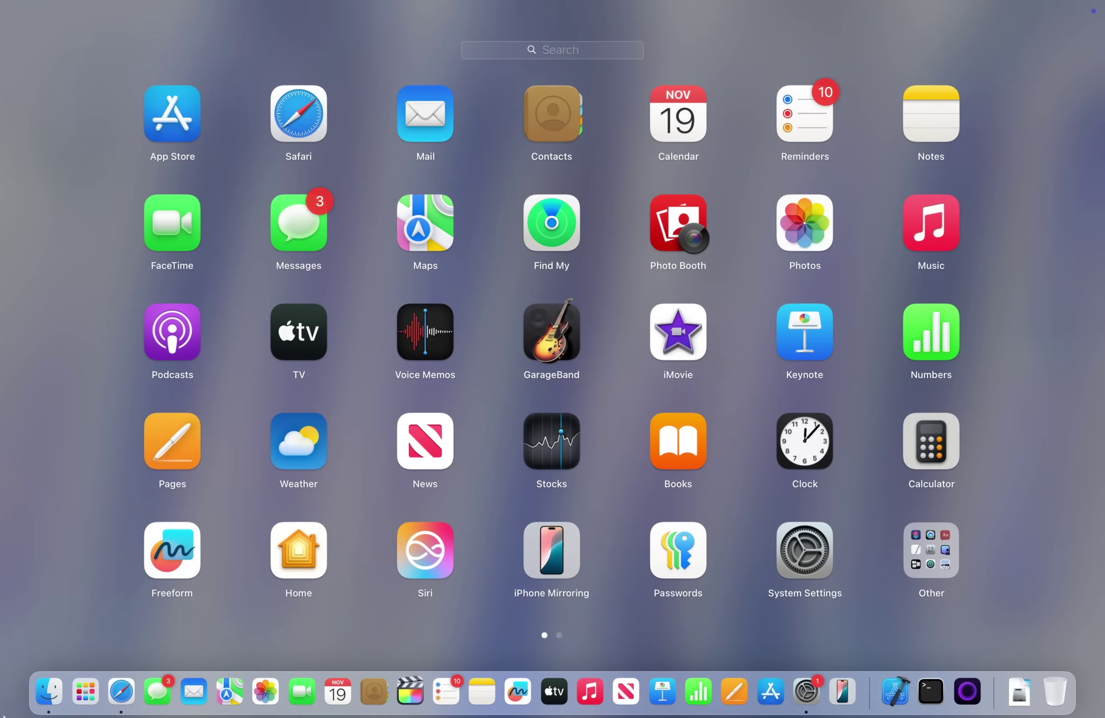
{"action": "left_click", "coordinate": [42, 650]}
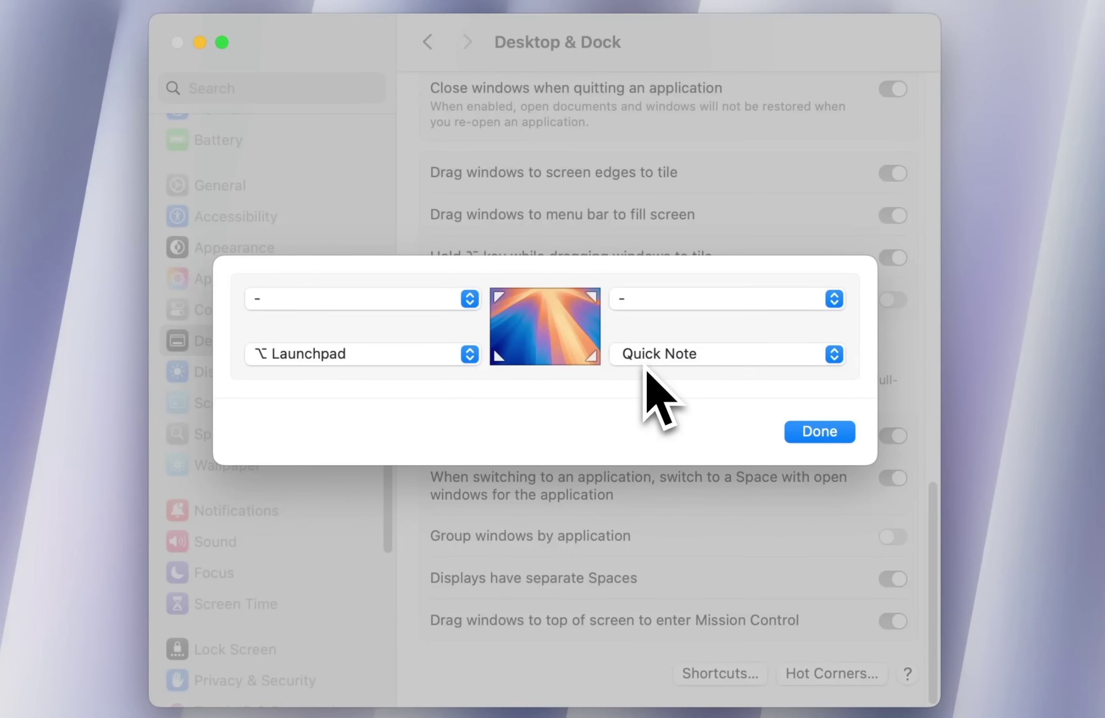
- View the Option and Command modifier variants of the actions available for the upper-left hot corner
{"action": "left_click", "coordinate": [415, 299]}
{"action": "key", "text": "alt"}
{"action": "key", "text": "super"}
{"action": "key", "text": "super"}
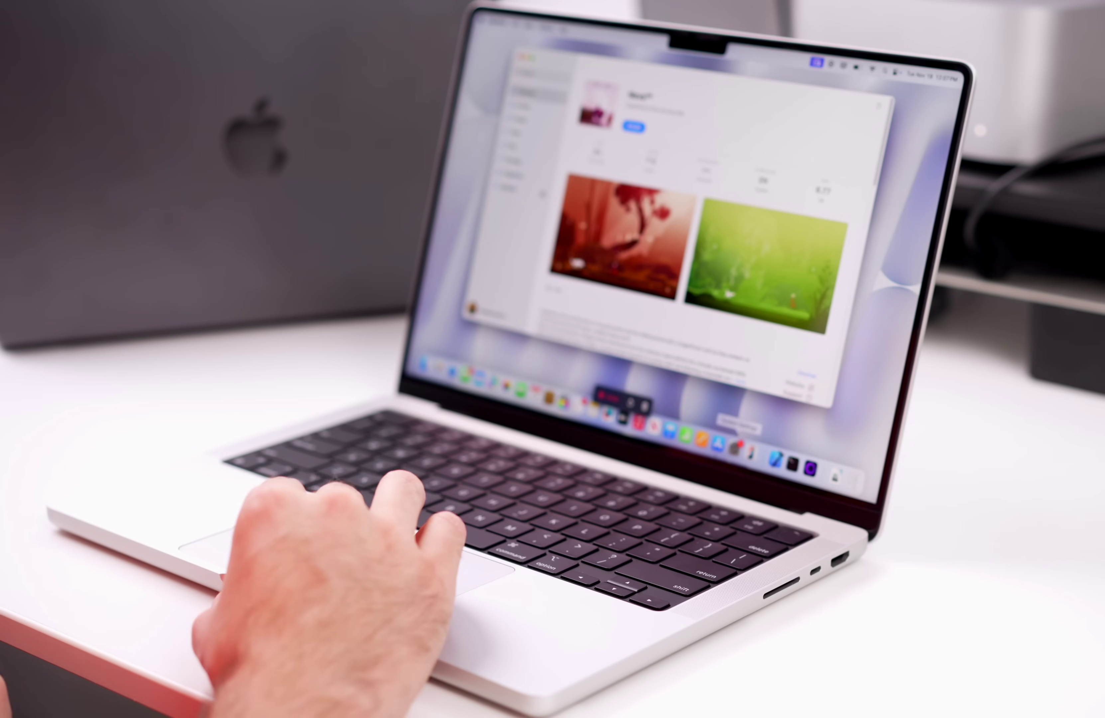
- Check the Mac's storage usage in System Settings, and close the settings window to return to the App Store
{"action": "left_click", "coordinate": [735, 439]}
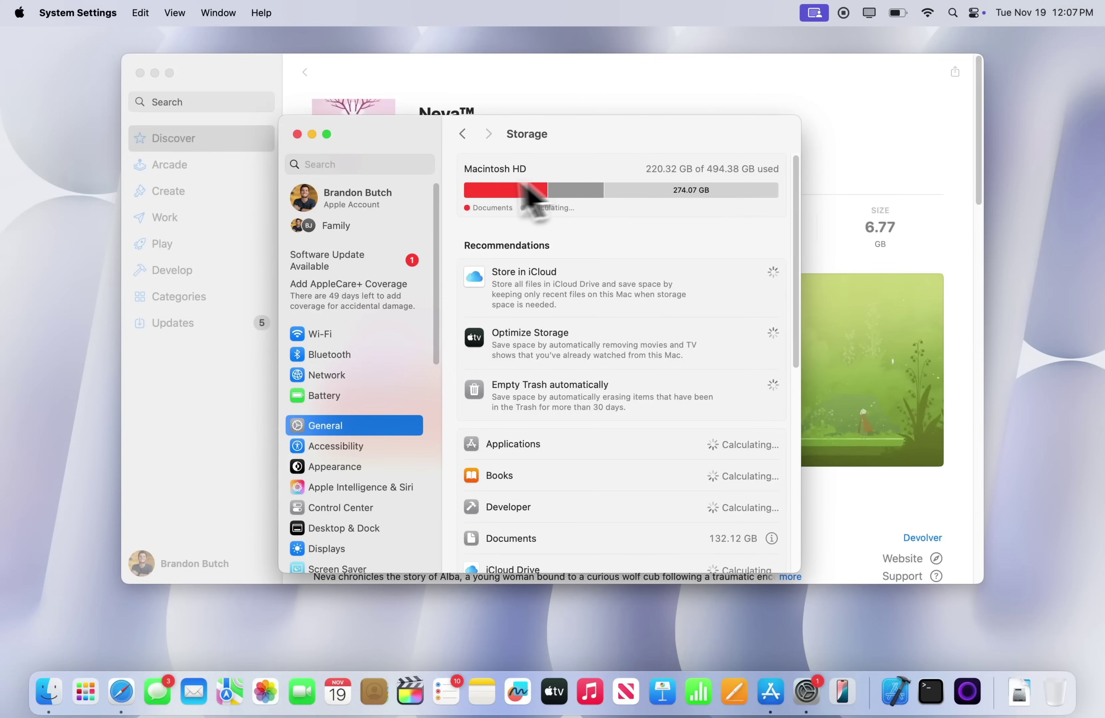
{"action": "left_click", "coordinate": [297, 134]}
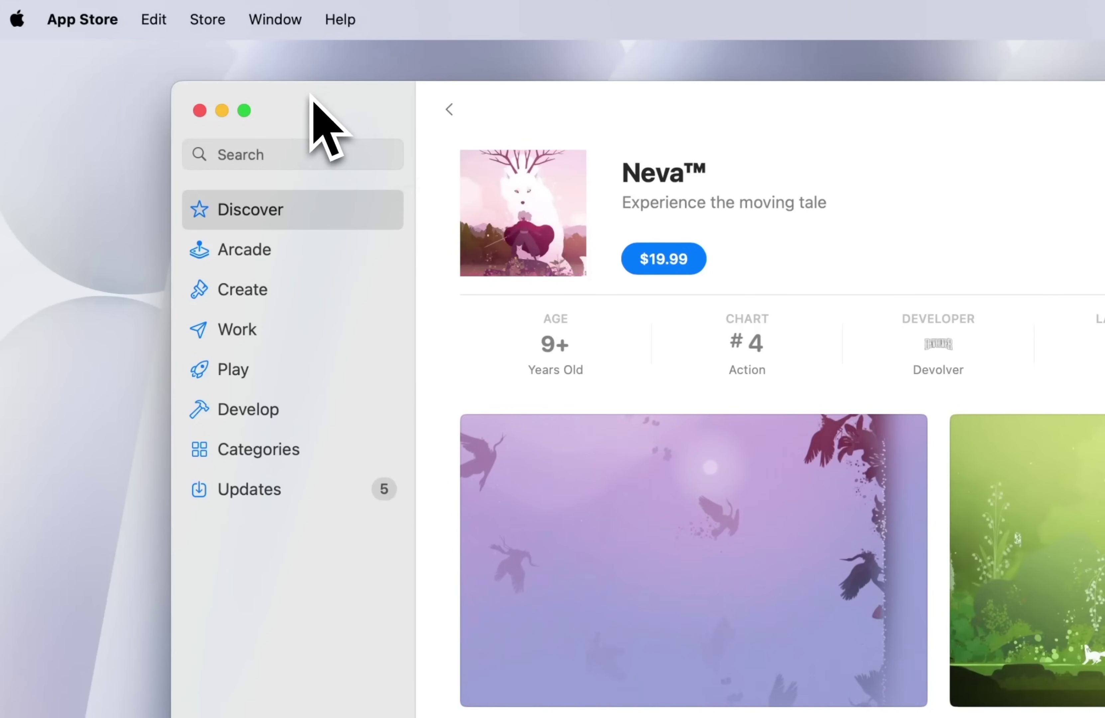
- In the App Store settings, enable downloading and installing large apps to a separate disk and check which disks can be chosen
{"action": "left_click", "coordinate": [71, 4]}
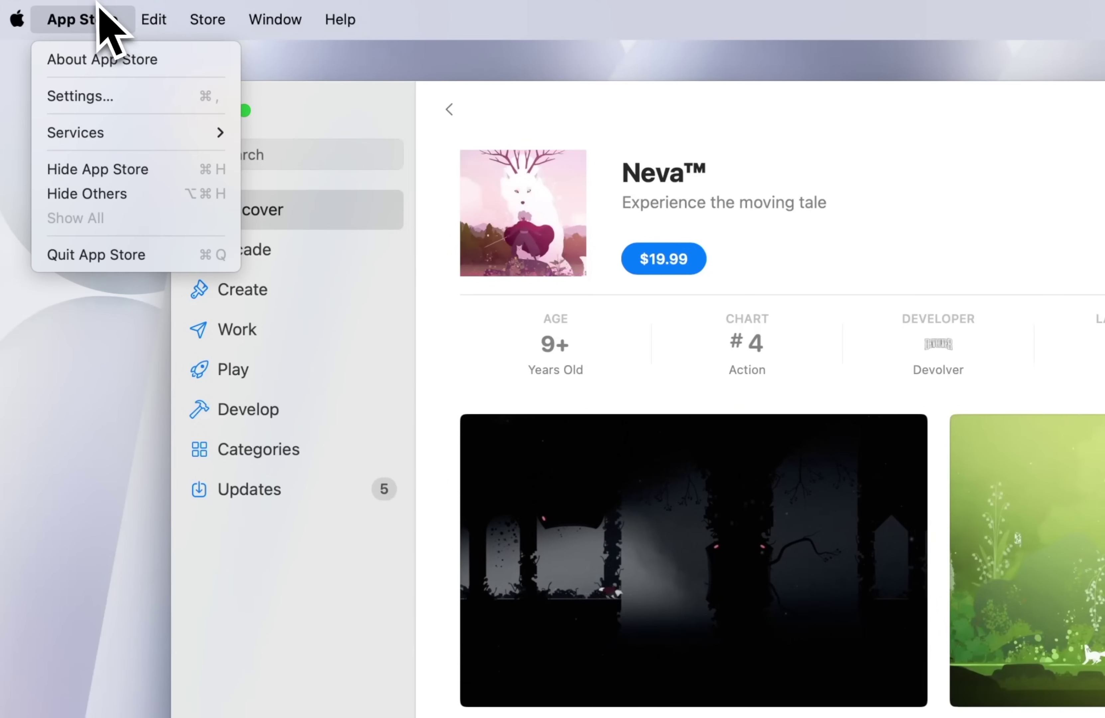
{"action": "left_click", "coordinate": [109, 96]}
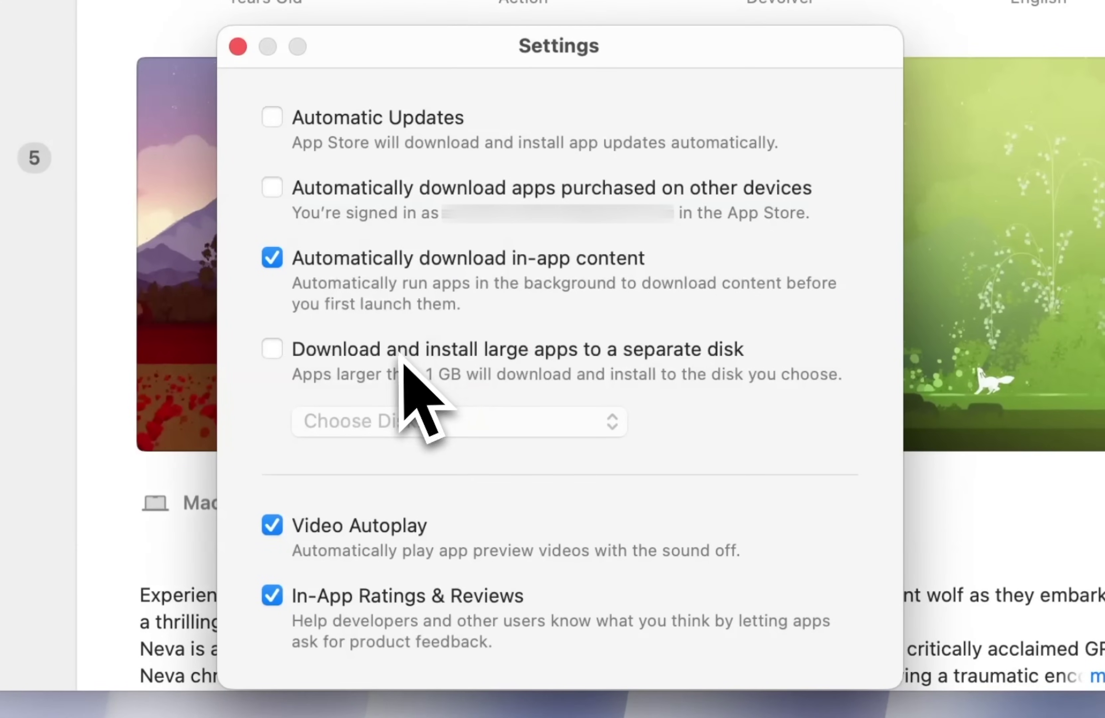
{"action": "left_click", "coordinate": [384, 359]}
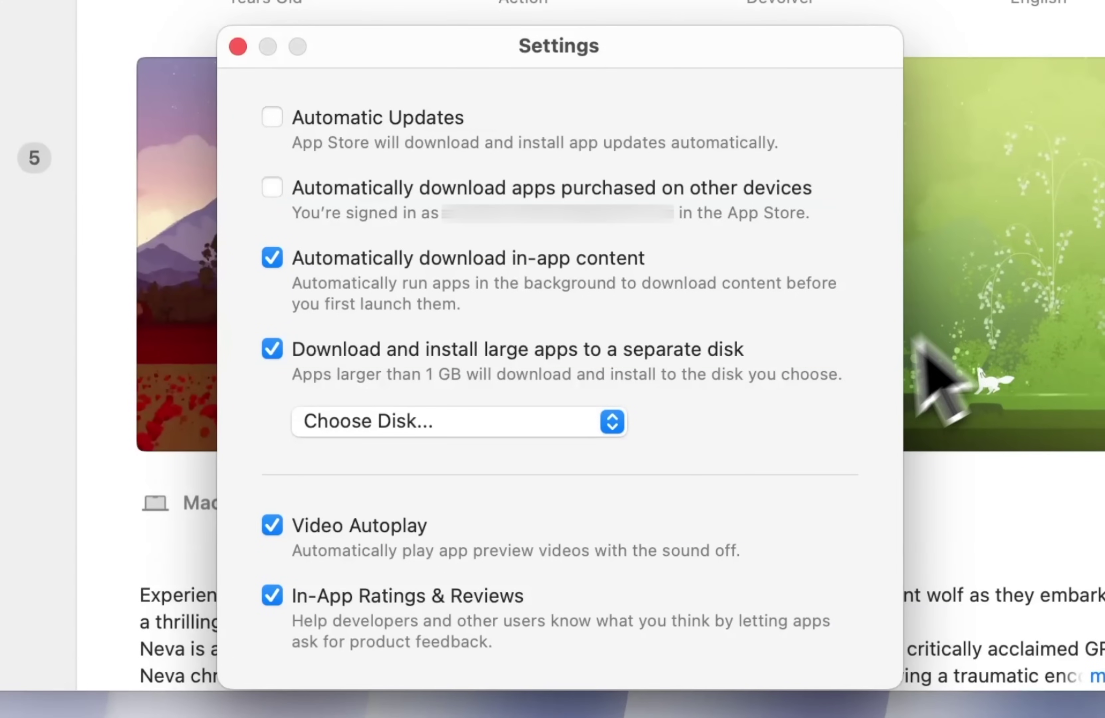
{"action": "left_click", "coordinate": [615, 422]}
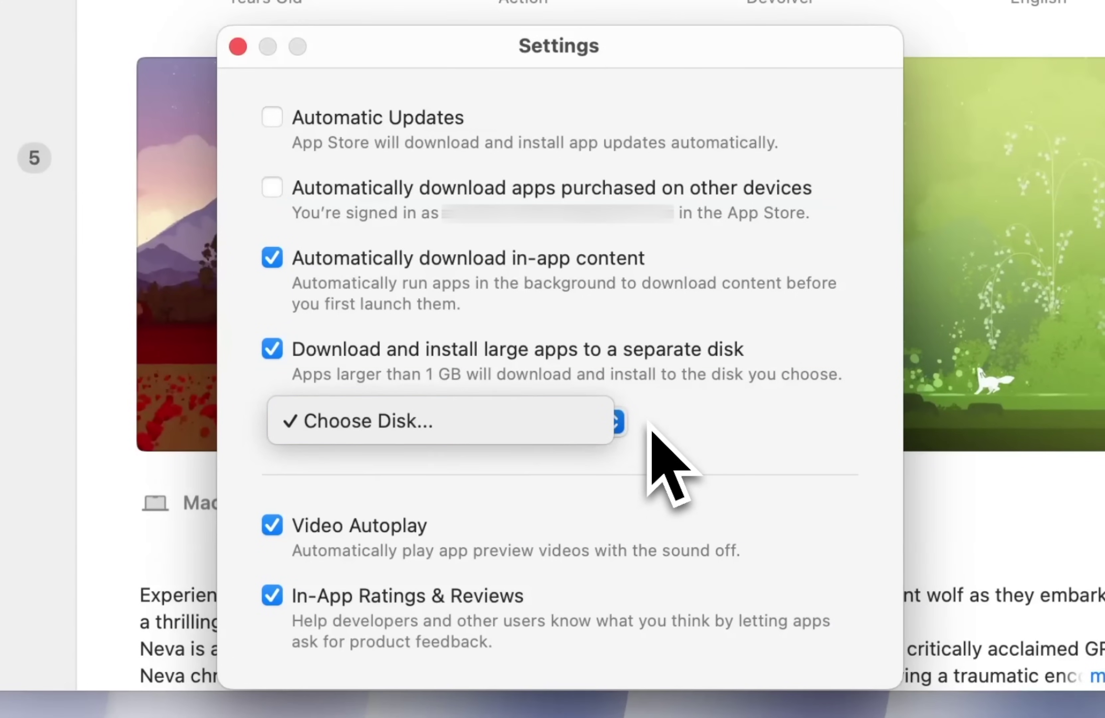
{"action": "left_click", "coordinate": [650, 433]}
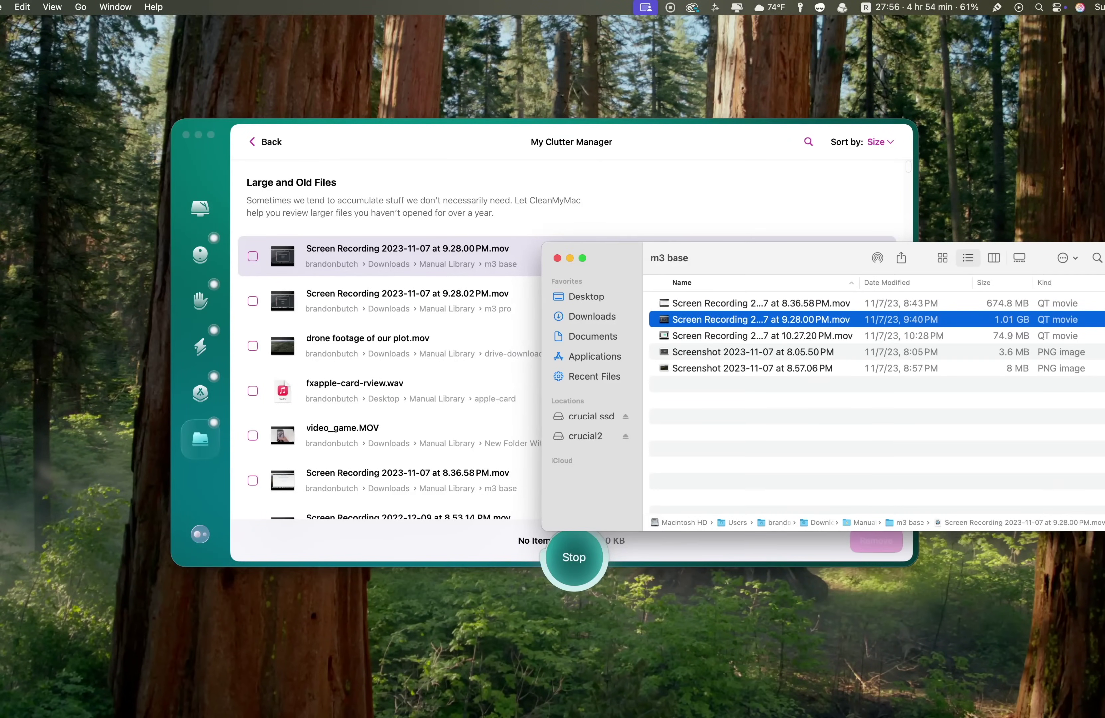
- Switch to CleanMyMac and review the large and old files, duplicate downloads and similar images in My Clutter Manager
{"action": "key", "text": "super+o"}
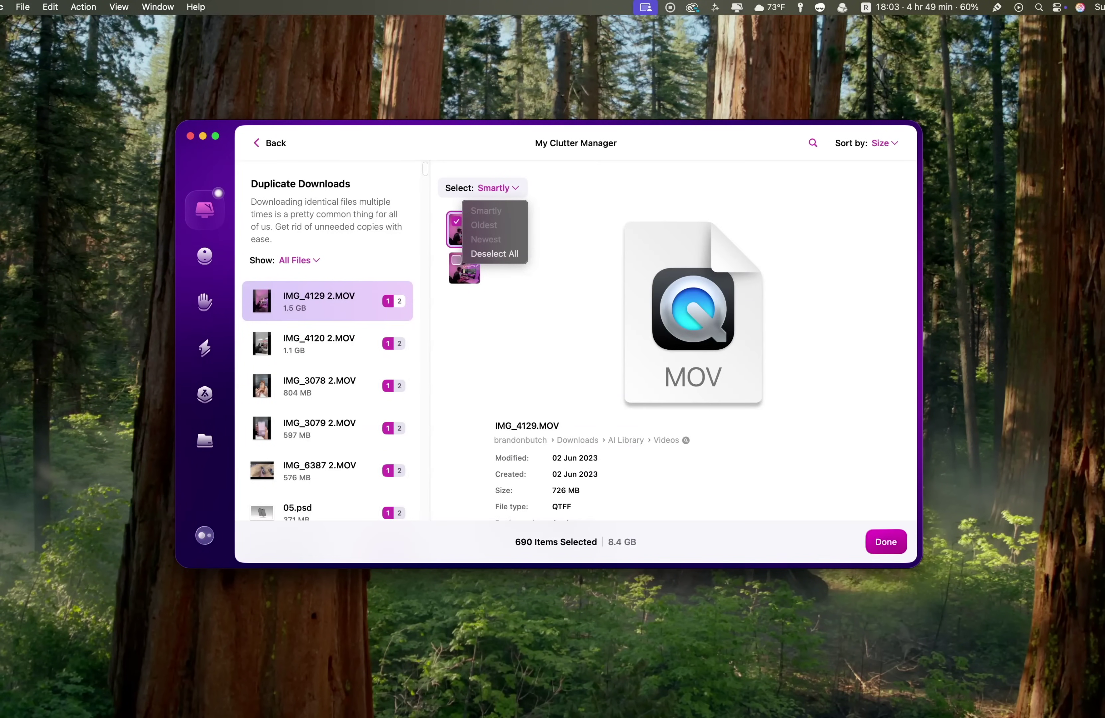
{"action": "left_click", "coordinate": [465, 268]}
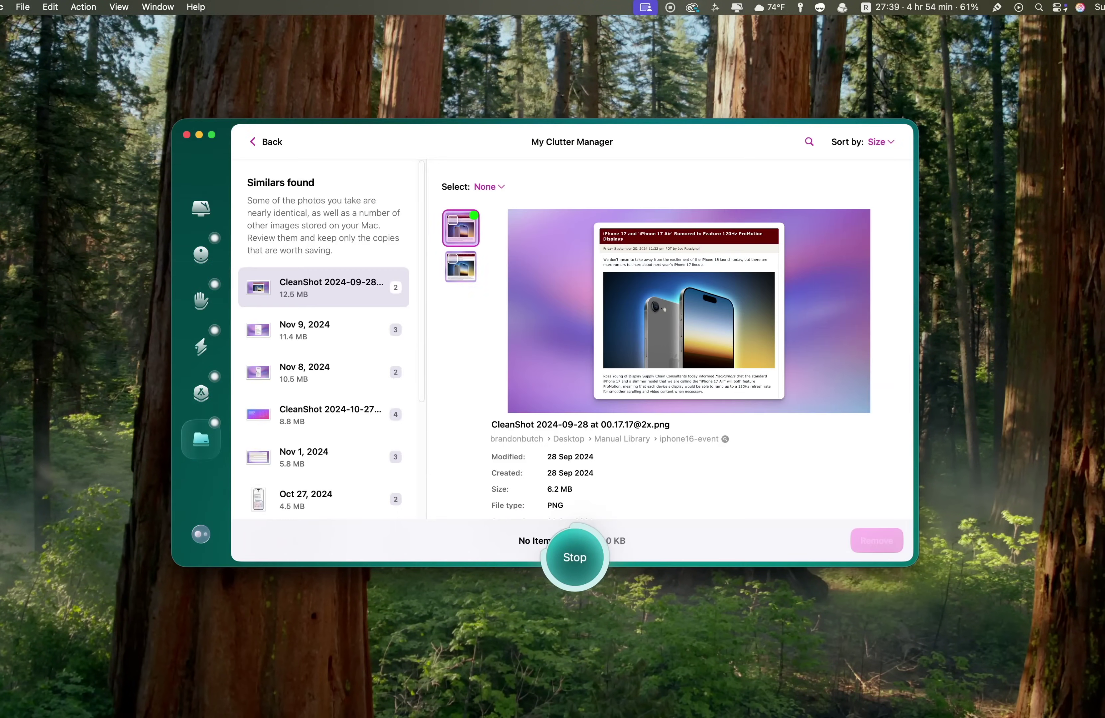
{"action": "key", "text": "Down"}
{"action": "key", "text": "Up"}
{"action": "key", "text": "Down"}
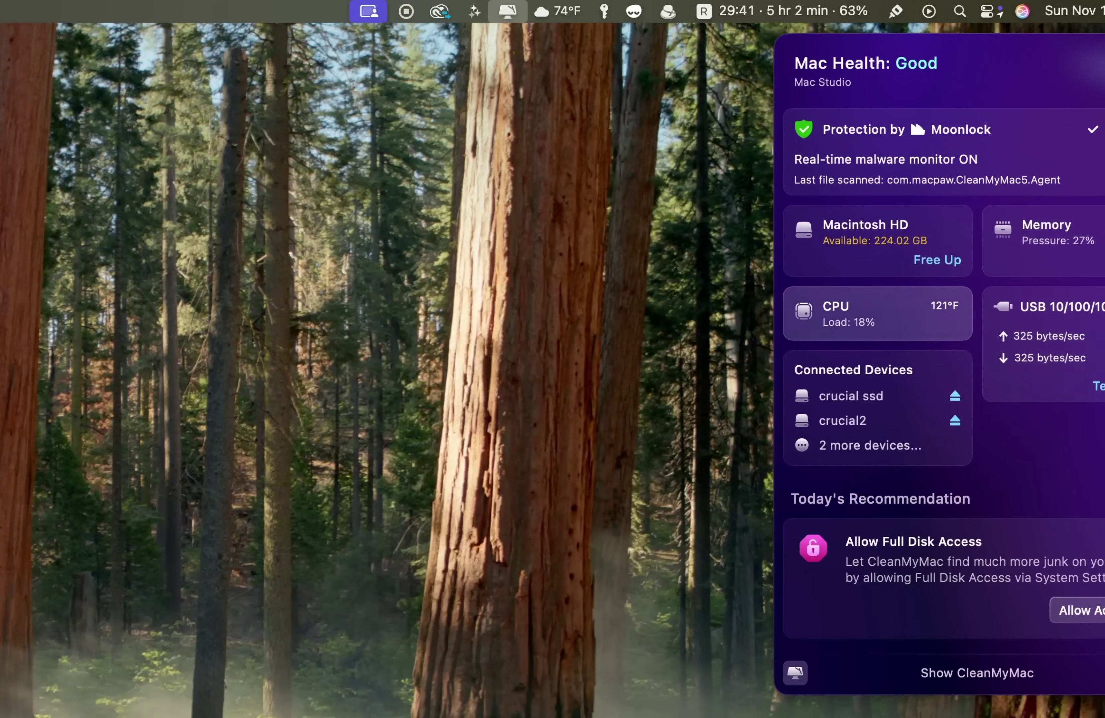
- Review the Mac's CPU, memory, network, protection and Macintosh HD details in the Mac Health overview, including the connection test
{"action": "left_click", "coordinate": [878, 314]}
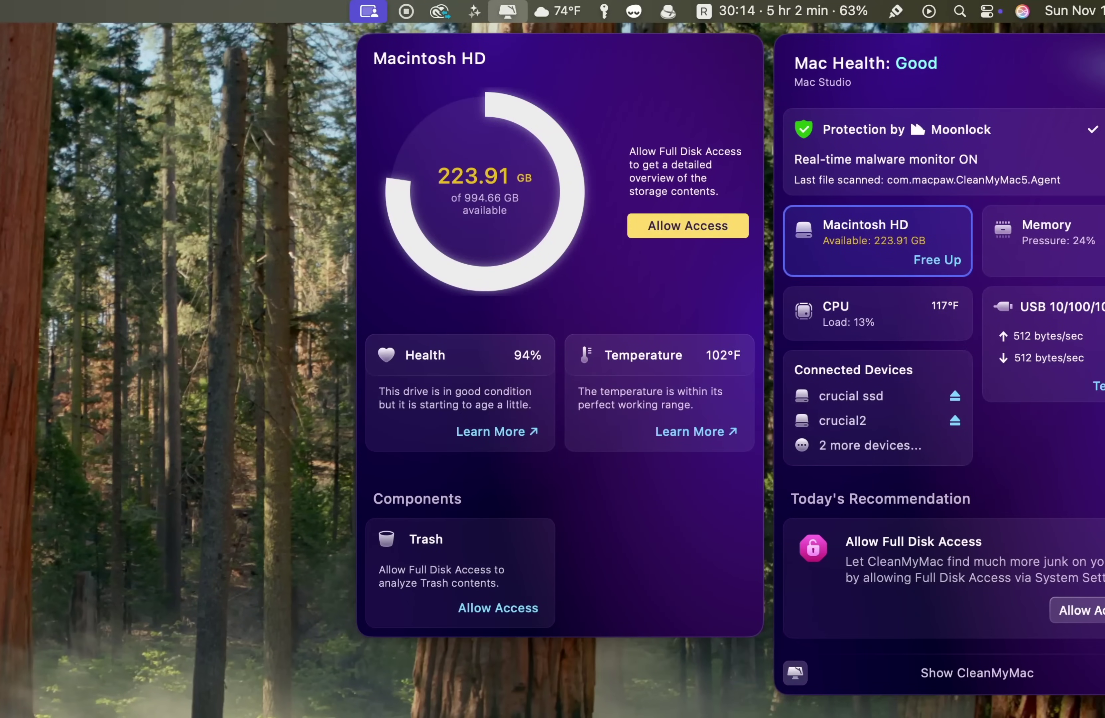
{"action": "left_click", "coordinate": [1044, 233]}
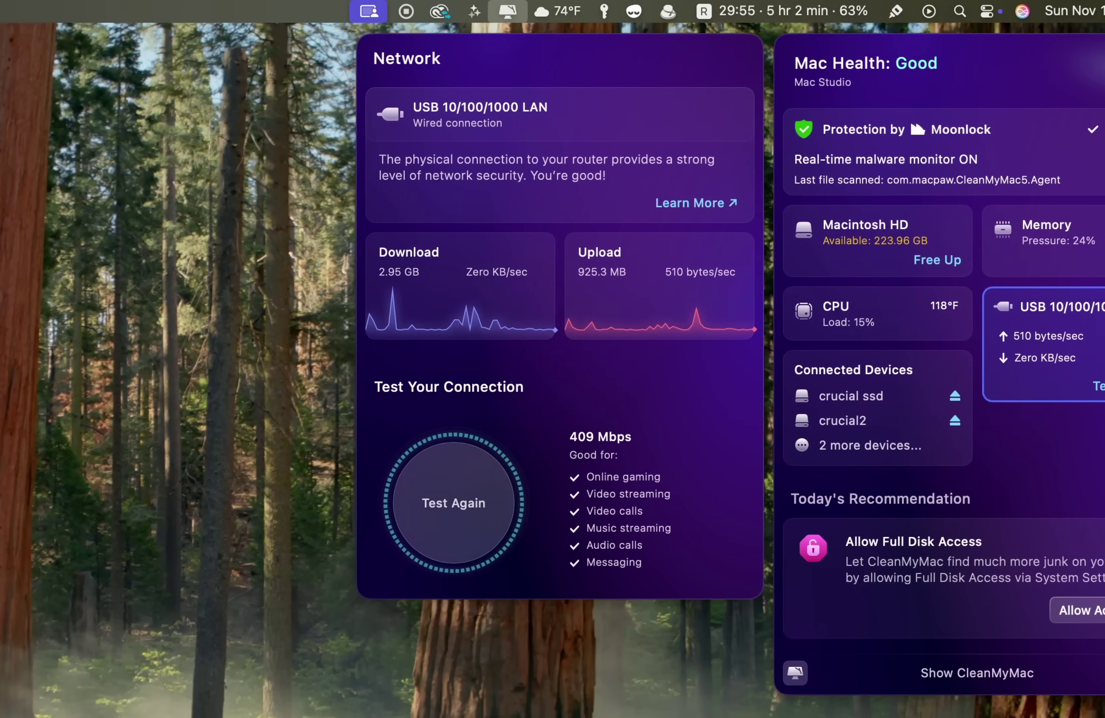
{"action": "left_click", "coordinate": [454, 504]}
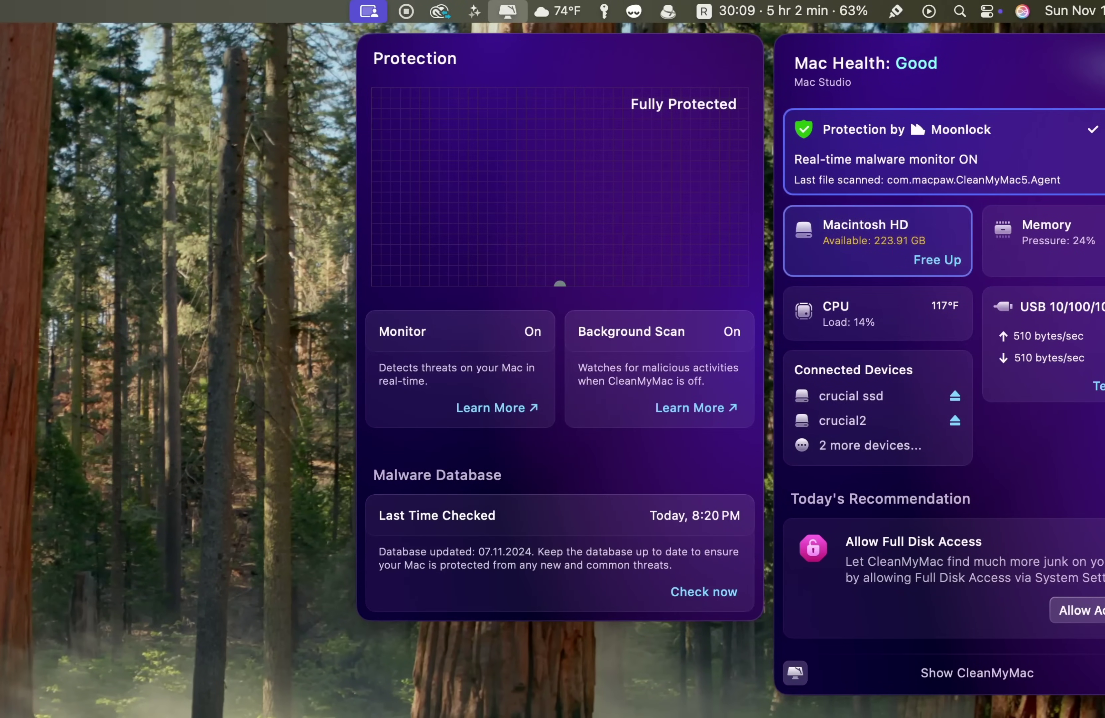
{"action": "left_click", "coordinate": [877, 240]}
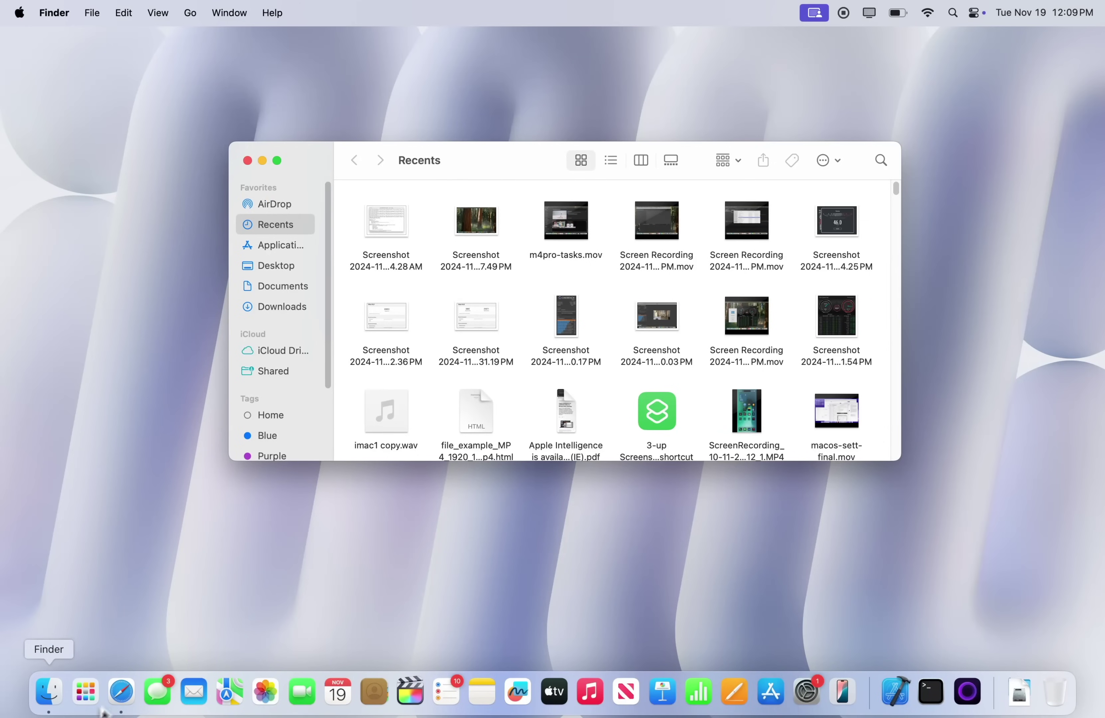
- Switch to Finder and choose in its general settings which folder new Finder windows show
{"action": "left_click", "coordinate": [46, 12]}
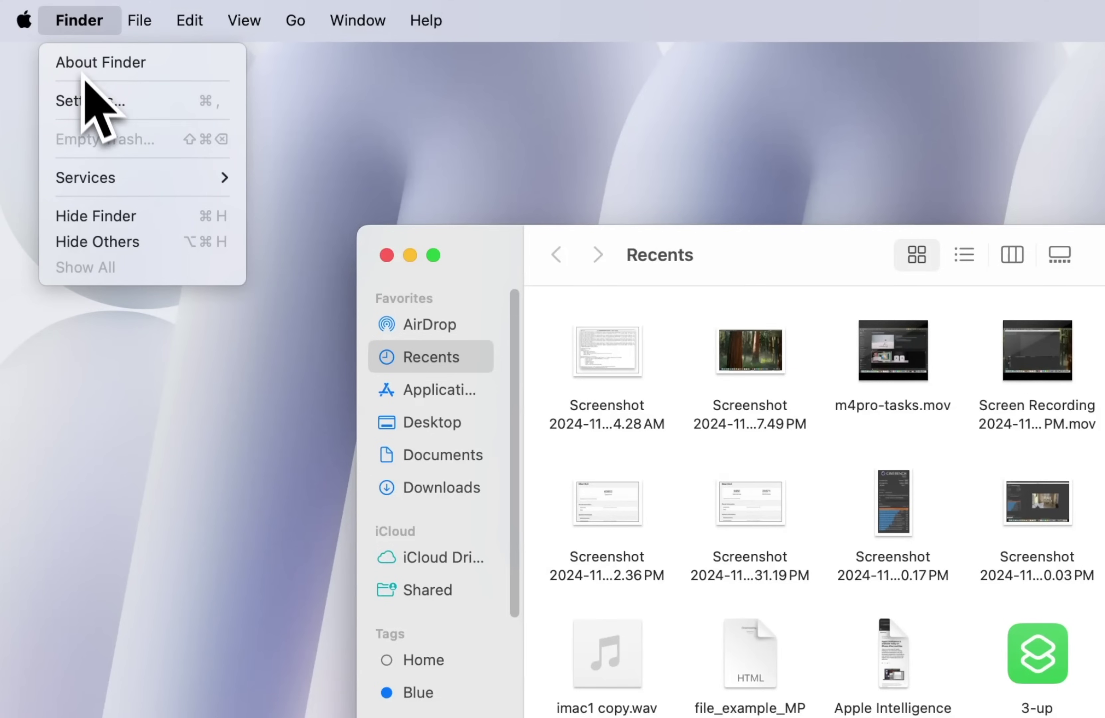
{"action": "left_click", "coordinate": [60, 63]}
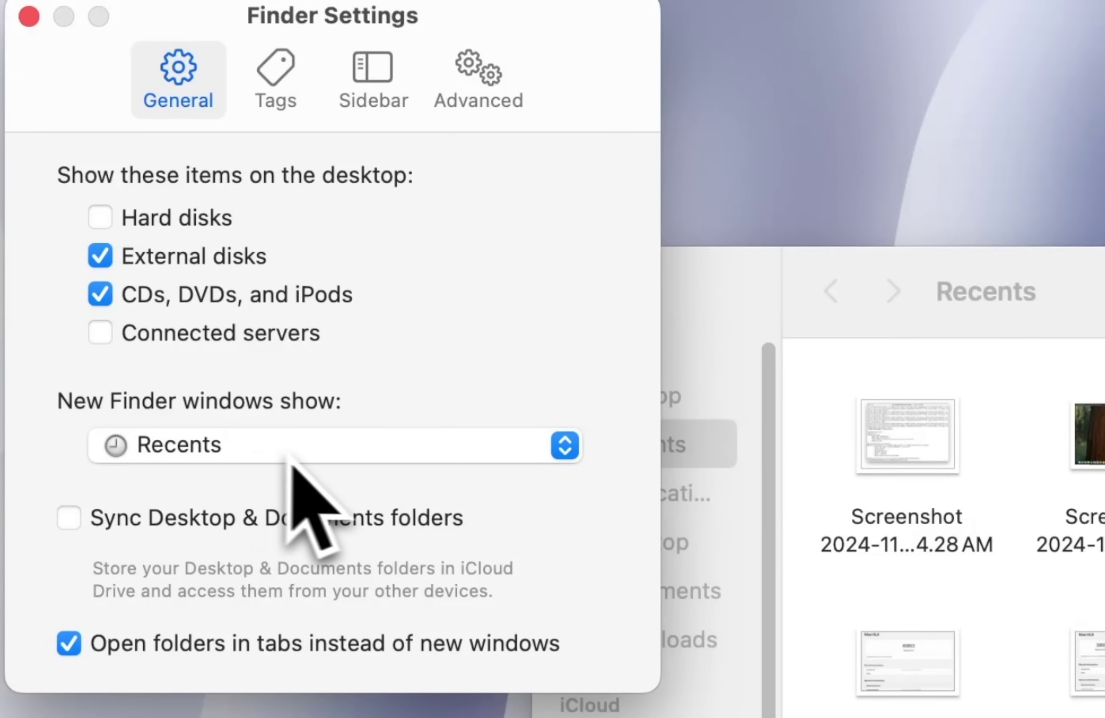
{"action": "left_click", "coordinate": [313, 451]}
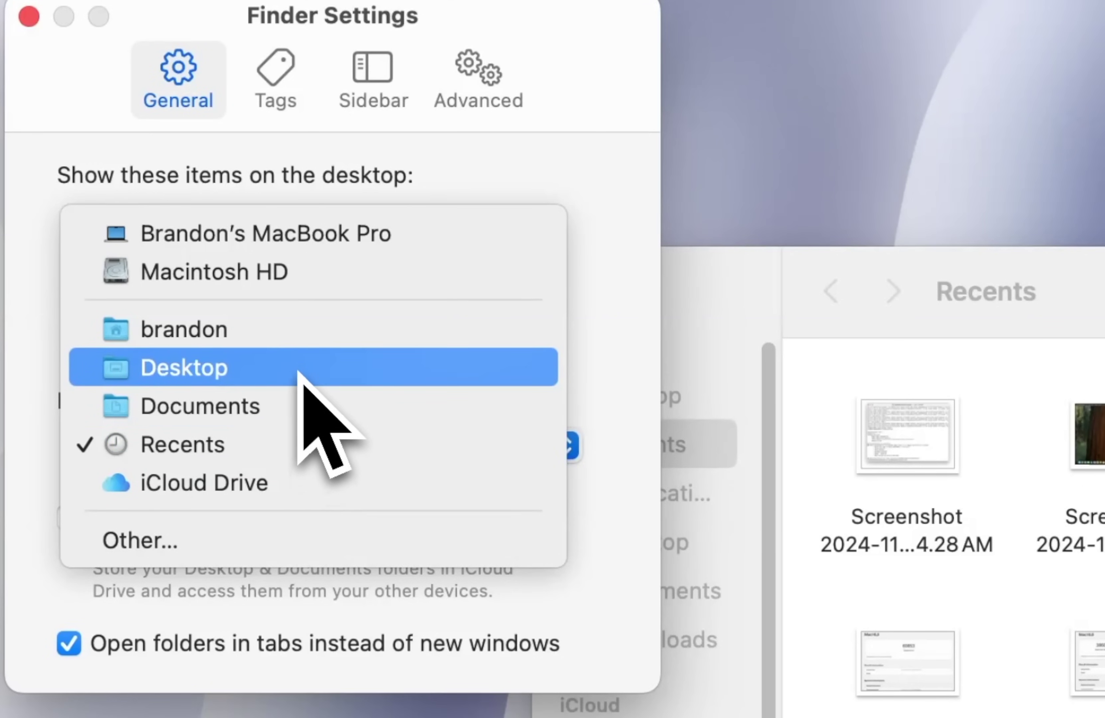
{"action": "left_click", "coordinate": [303, 402]}
- In Finder's sidebar settings, remove AirDrop, the iCloud items and the tags, keeping Recents, Applications, Desktop, Documents and Downloads
{"action": "left_click", "coordinate": [373, 79]}
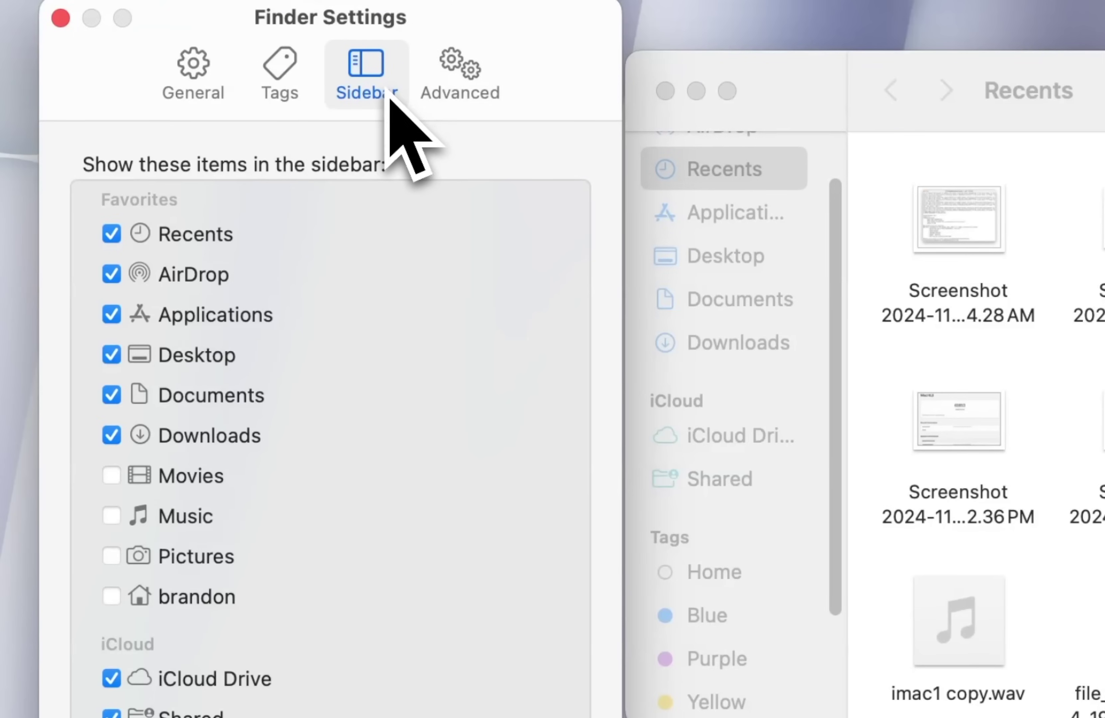
{"action": "left_click", "coordinate": [774, 126]}
{"action": "scroll", "coordinate": [795, 261], "scroll_direction": "up", "scroll_amount": 3}
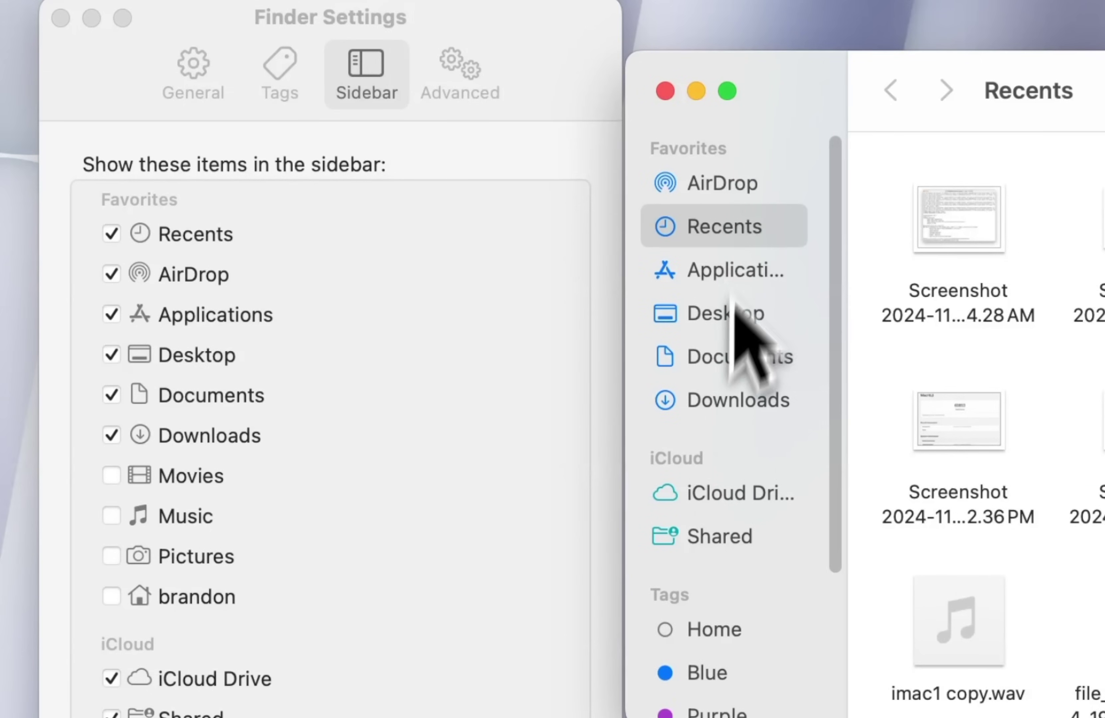
{"action": "scroll", "coordinate": [777, 462], "scroll_direction": "down", "scroll_amount": 5}
{"action": "scroll", "coordinate": [777, 493], "scroll_direction": "up", "scroll_amount": 5}
{"action": "scroll", "coordinate": [777, 494], "scroll_direction": "down", "scroll_amount": 3}
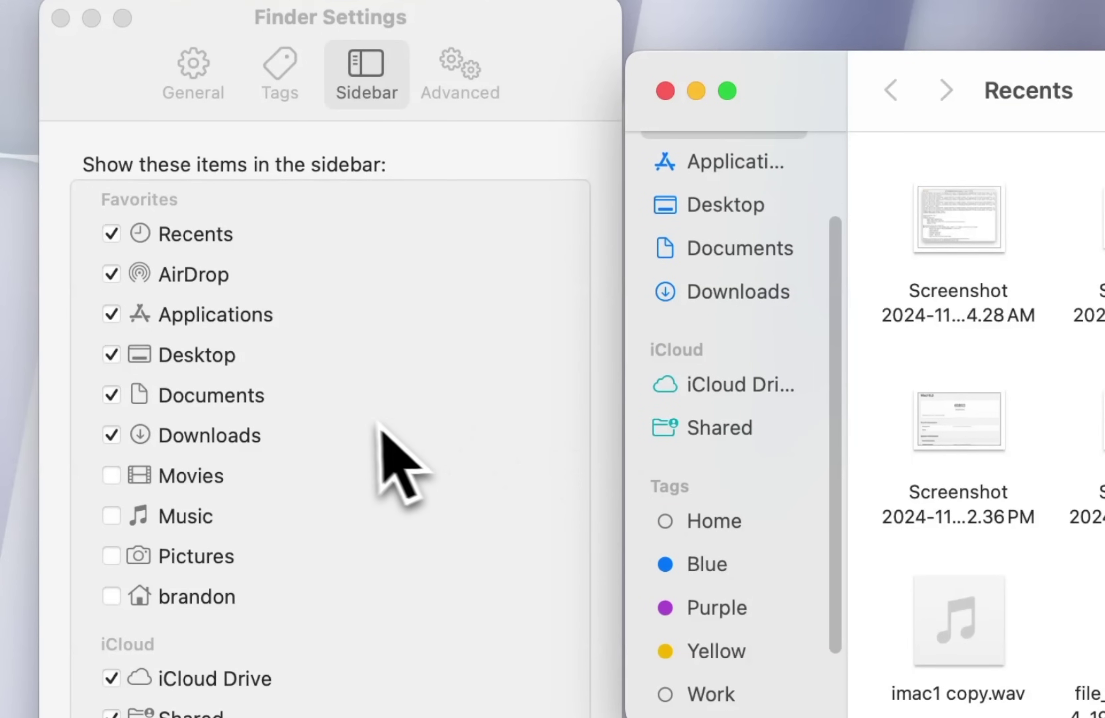
{"action": "left_click", "coordinate": [376, 422]}
{"action": "scroll", "coordinate": [788, 249], "scroll_direction": "up", "scroll_amount": 1}
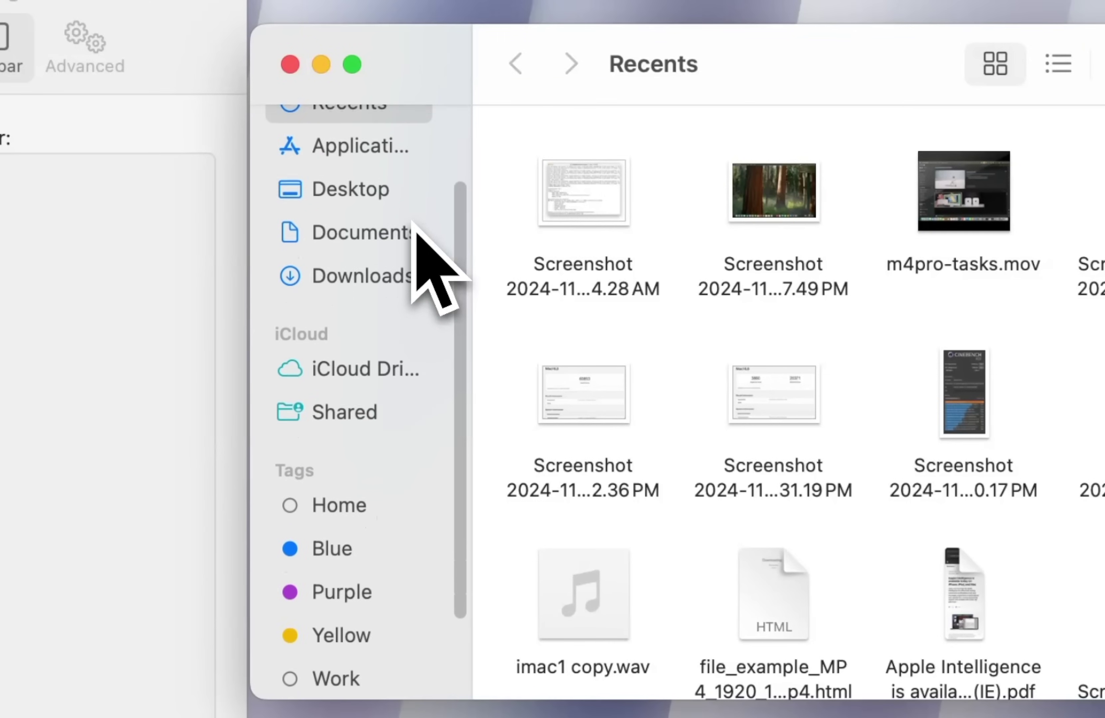
{"action": "scroll", "coordinate": [415, 228], "scroll_direction": "down", "scroll_amount": 3}
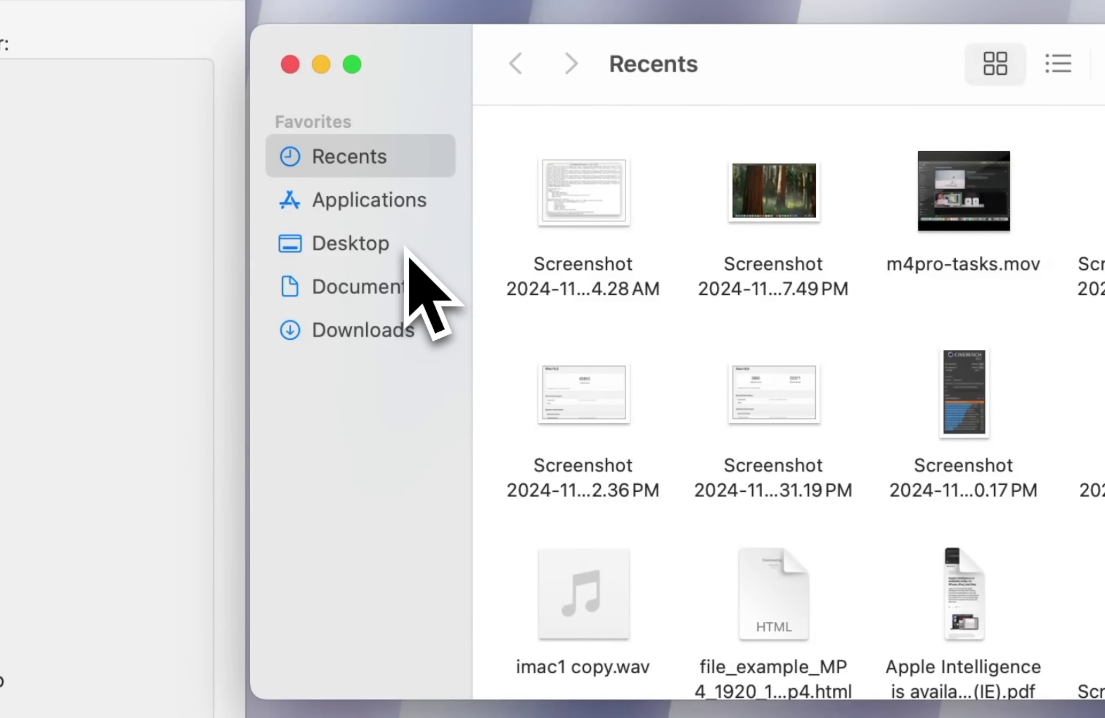
- Reorder the Finder sidebar favorites as Desktop, Documents, Downloads, Applications and Recents
{"action": "left_click_drag", "start_coordinate": [403, 247], "coordinate": [408, 187]}
{"action": "left_click_drag", "start_coordinate": [409, 279], "coordinate": [409, 210]}
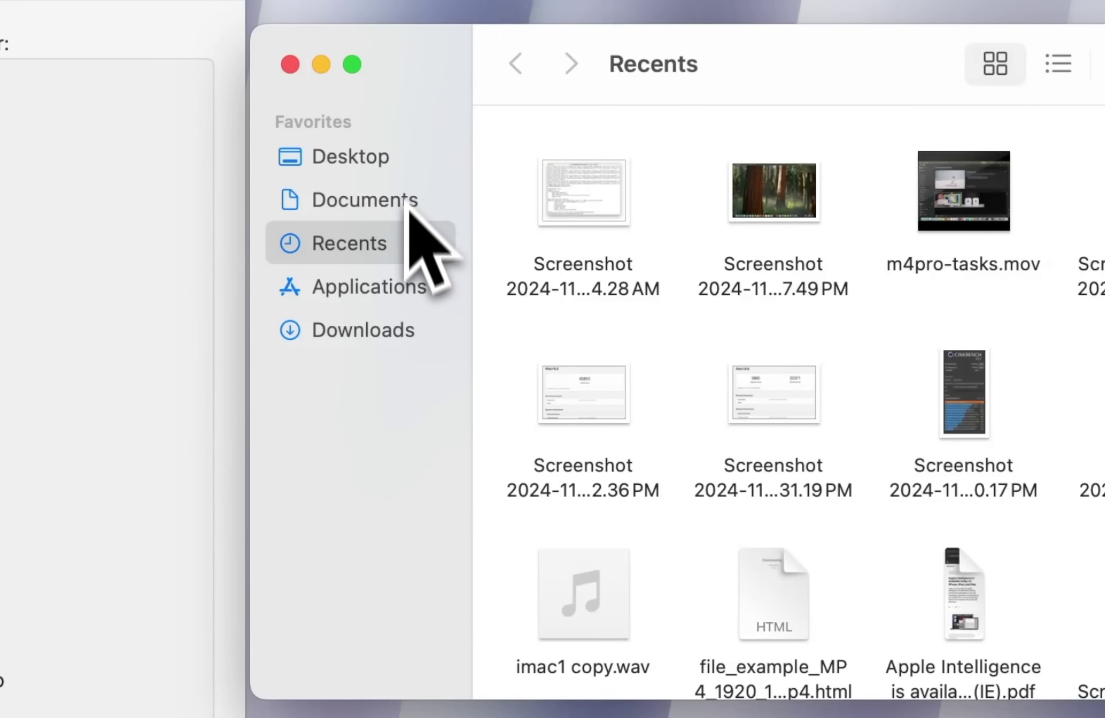
{"action": "left_click_drag", "start_coordinate": [401, 327], "coordinate": [402, 240]}
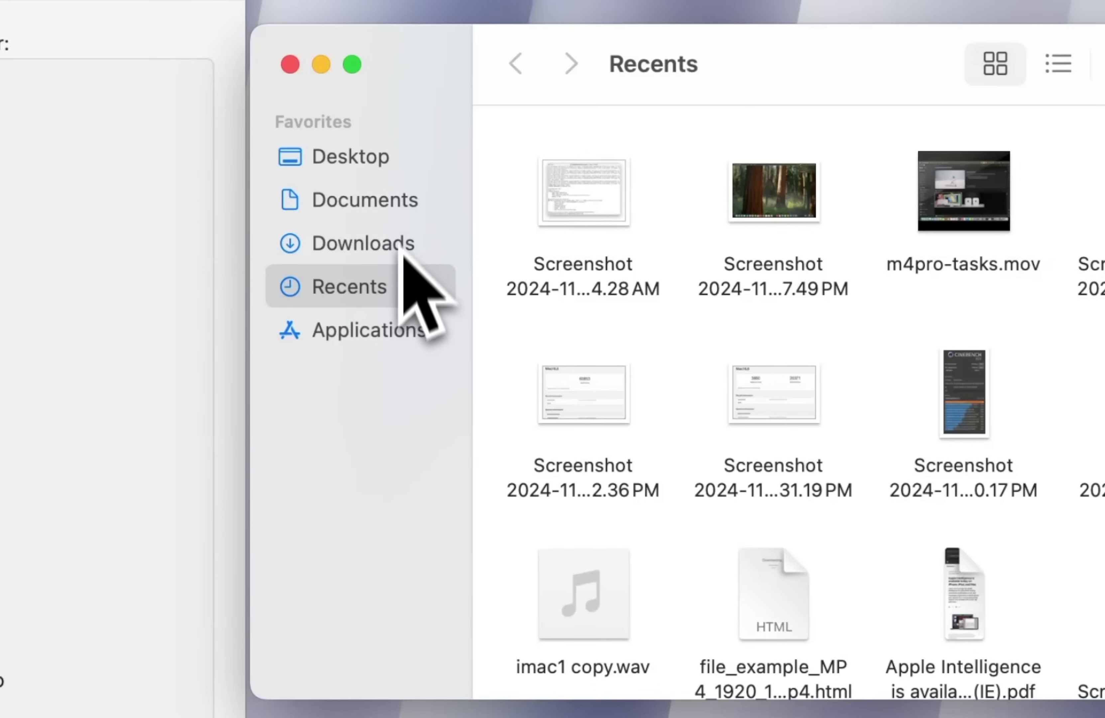
{"action": "left_click_drag", "start_coordinate": [400, 338], "coordinate": [400, 290]}
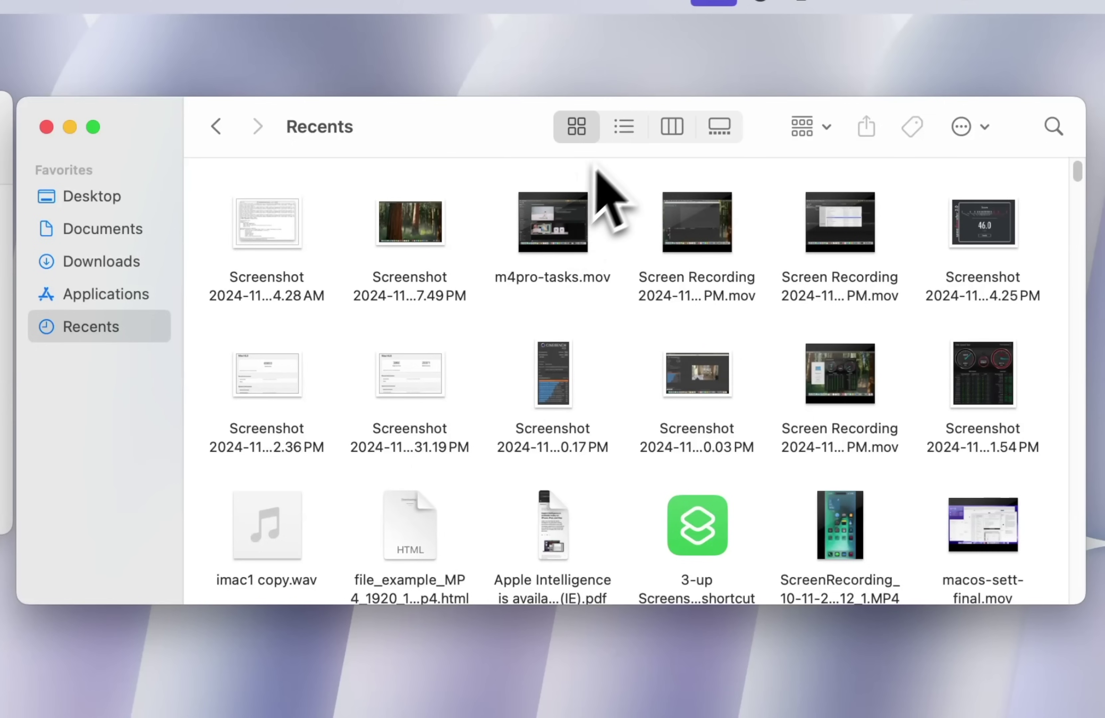
- Show Recents as a list and add AirDrop to the Finder toolbar
{"action": "left_click", "coordinate": [625, 127]}
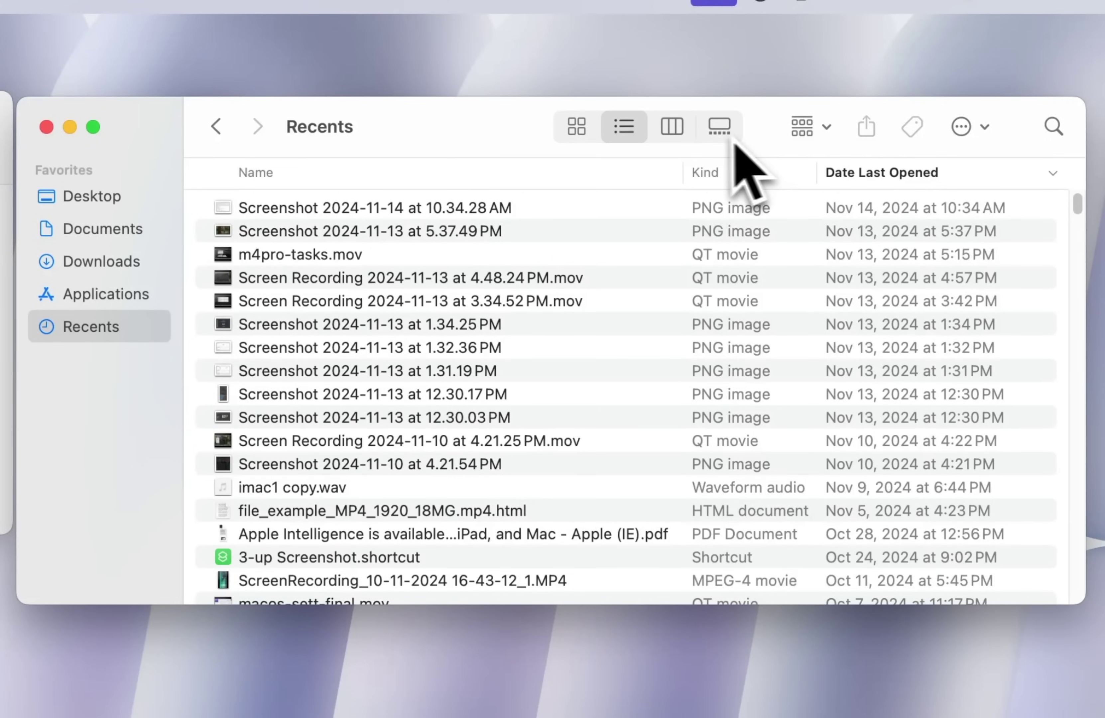
{"action": "right_click", "coordinate": [462, 136]}
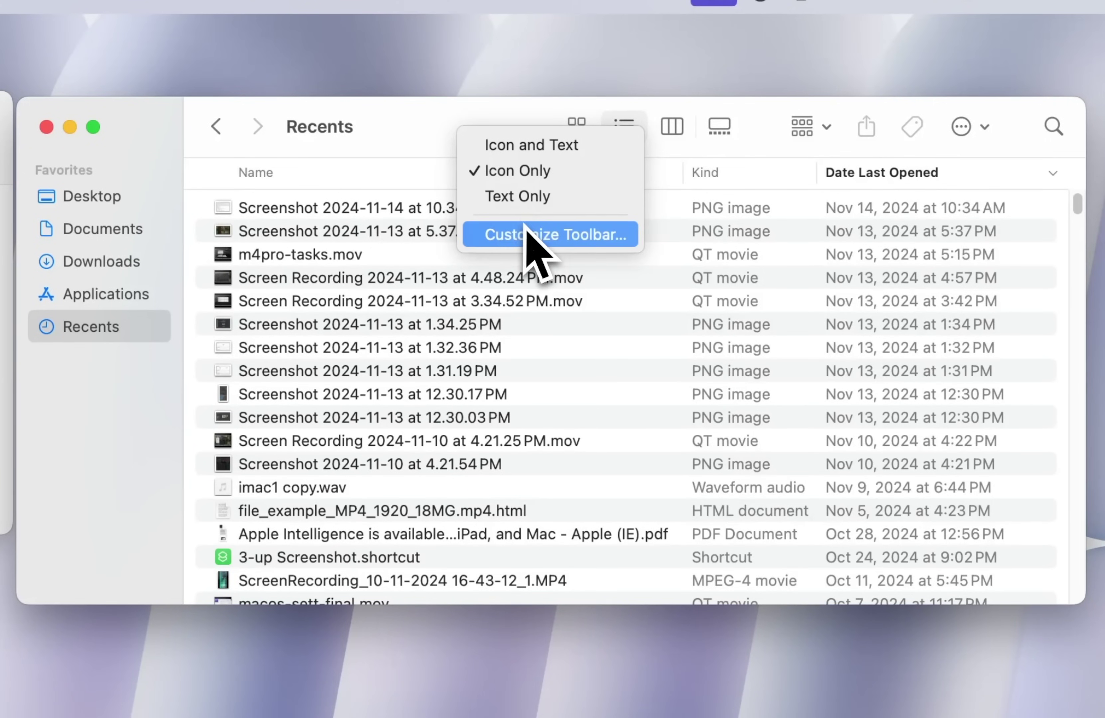
{"action": "left_click", "coordinate": [531, 235]}
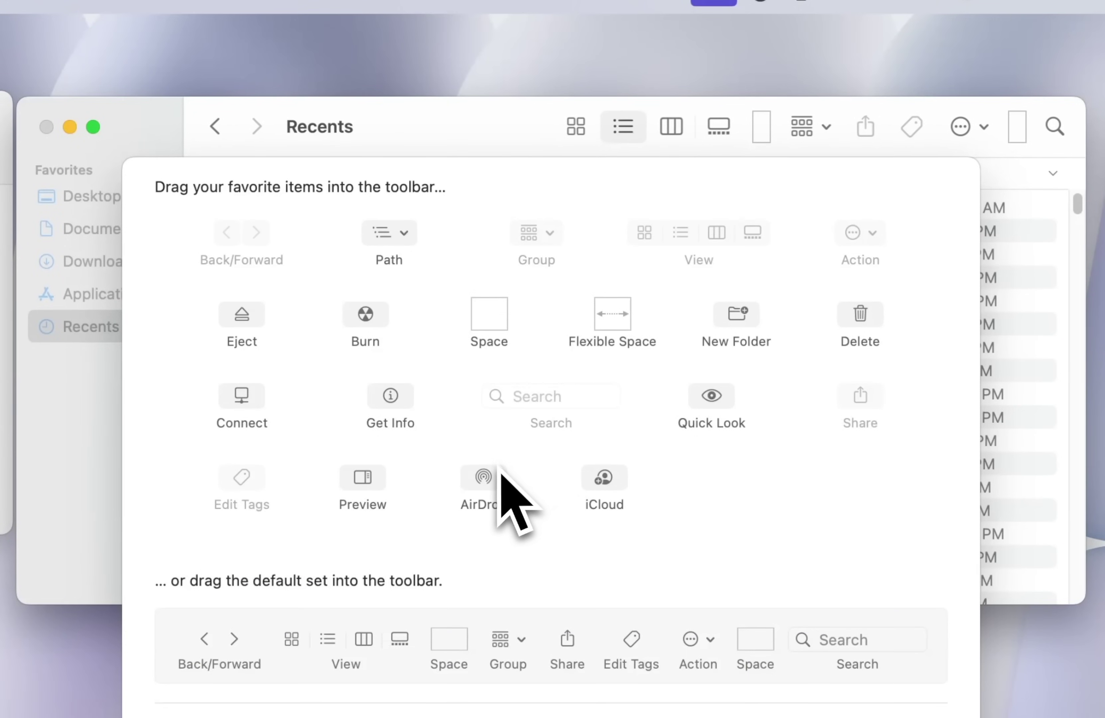
{"action": "left_click_drag", "start_coordinate": [493, 484], "coordinate": [743, 138]}
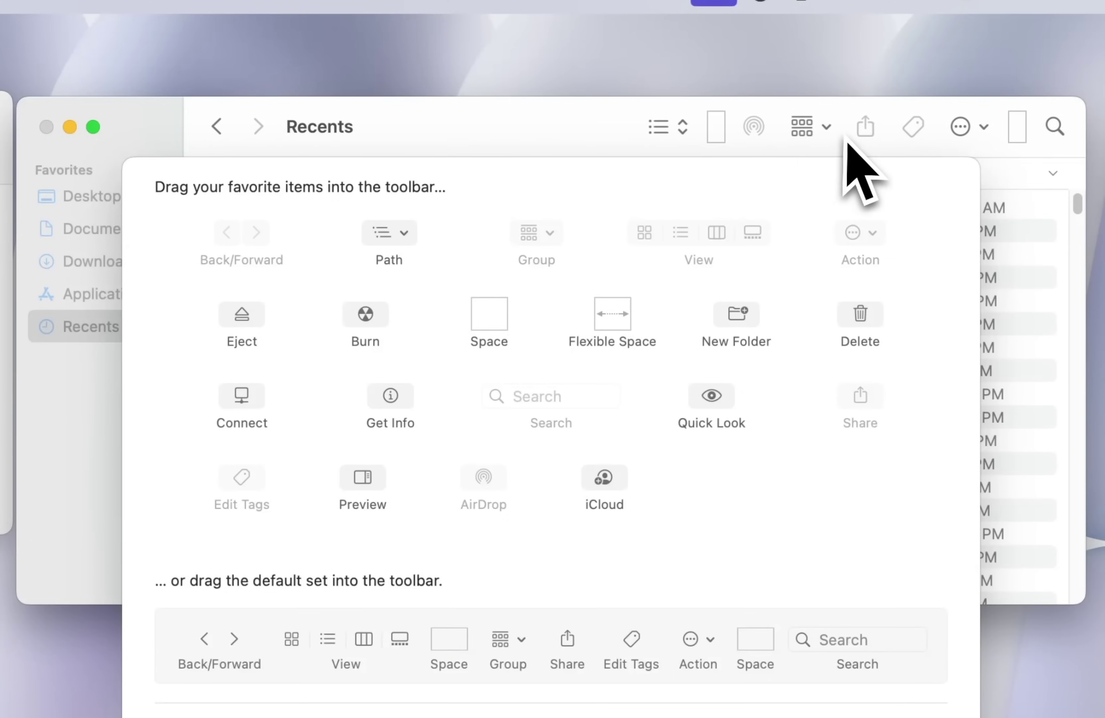
- Remove Edit Tags and Action from the Finder toolbar and place AirDrop and Share ahead of the view options
{"action": "left_click_drag", "start_coordinate": [909, 134], "coordinate": [913, 254]}
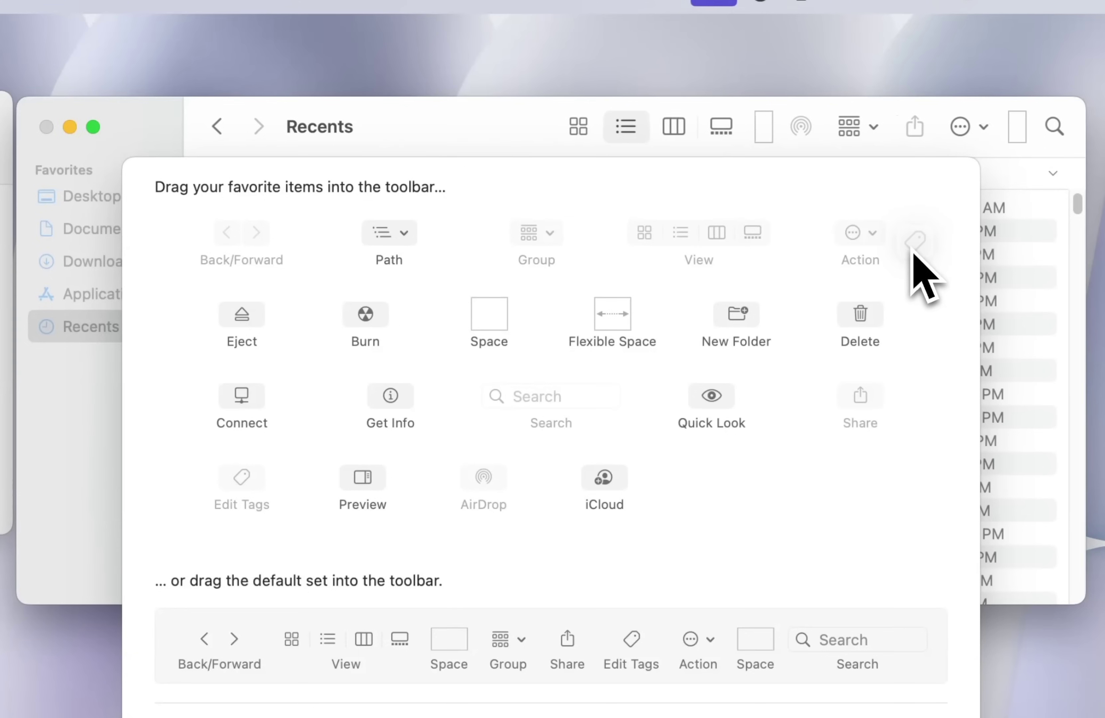
{"action": "left_click_drag", "start_coordinate": [963, 127], "coordinate": [961, 158]}
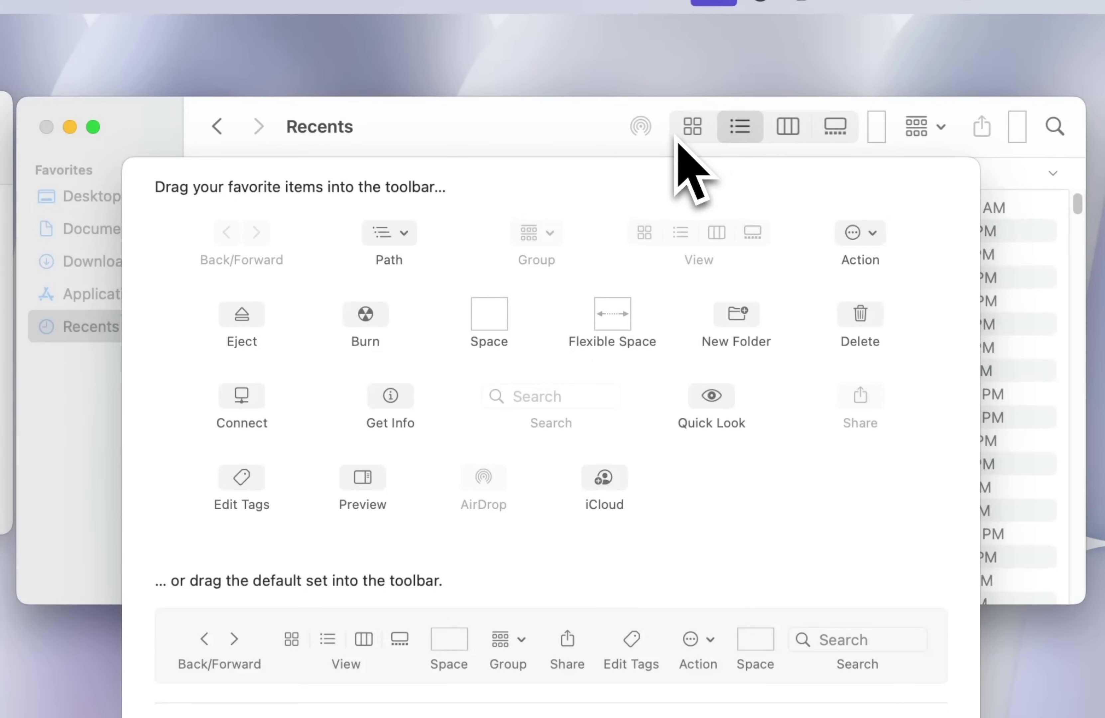
{"action": "left_click_drag", "start_coordinate": [983, 133], "coordinate": [733, 139]}
{"action": "left_click", "coordinate": [932, 717]}
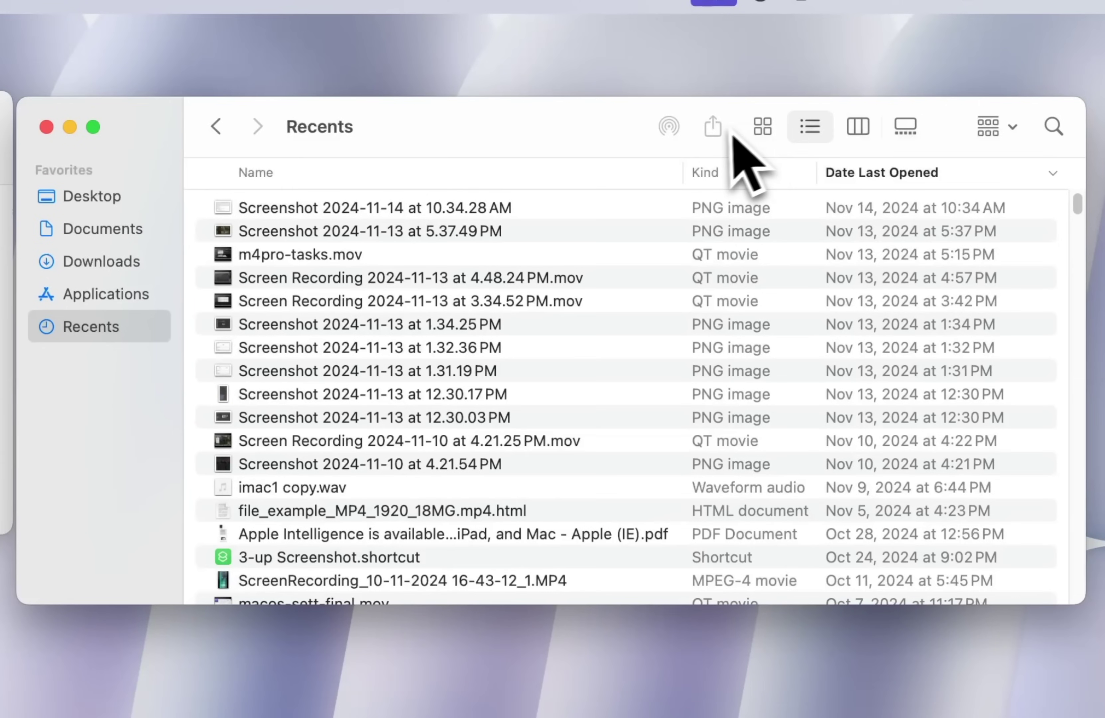
- Select the first three files in Recents, open AirDrop sharing for them, and close it without sending
{"action": "left_click", "coordinate": [469, 215]}
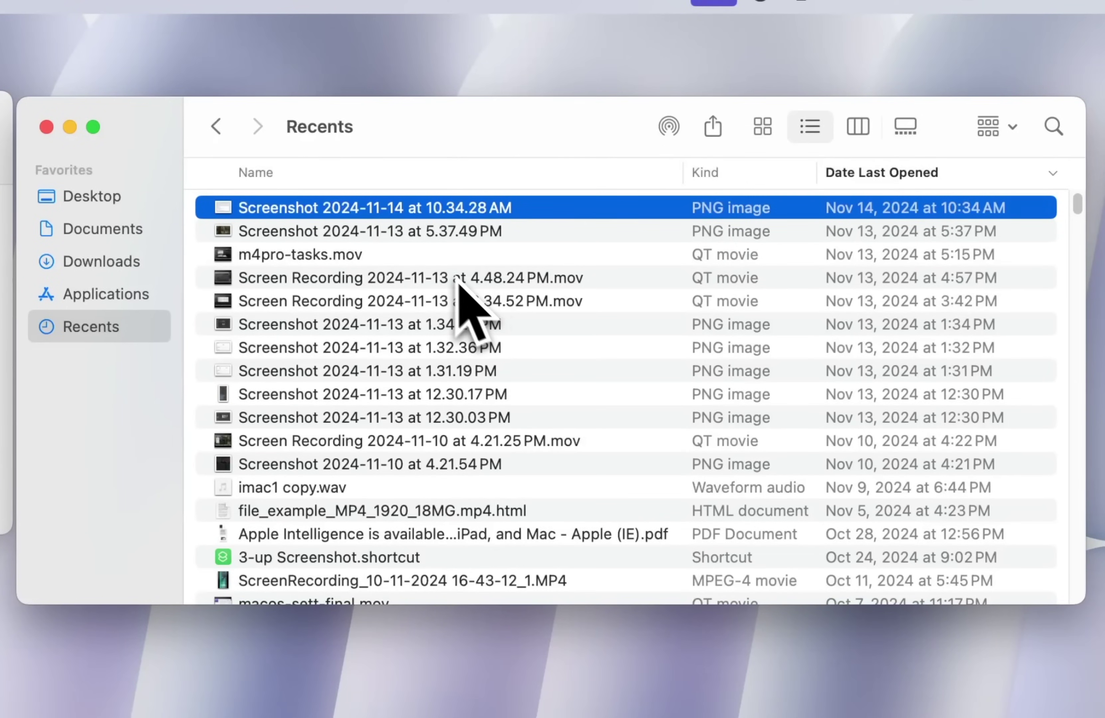
{"action": "left_click", "coordinate": [429, 255], "text": "shift"}
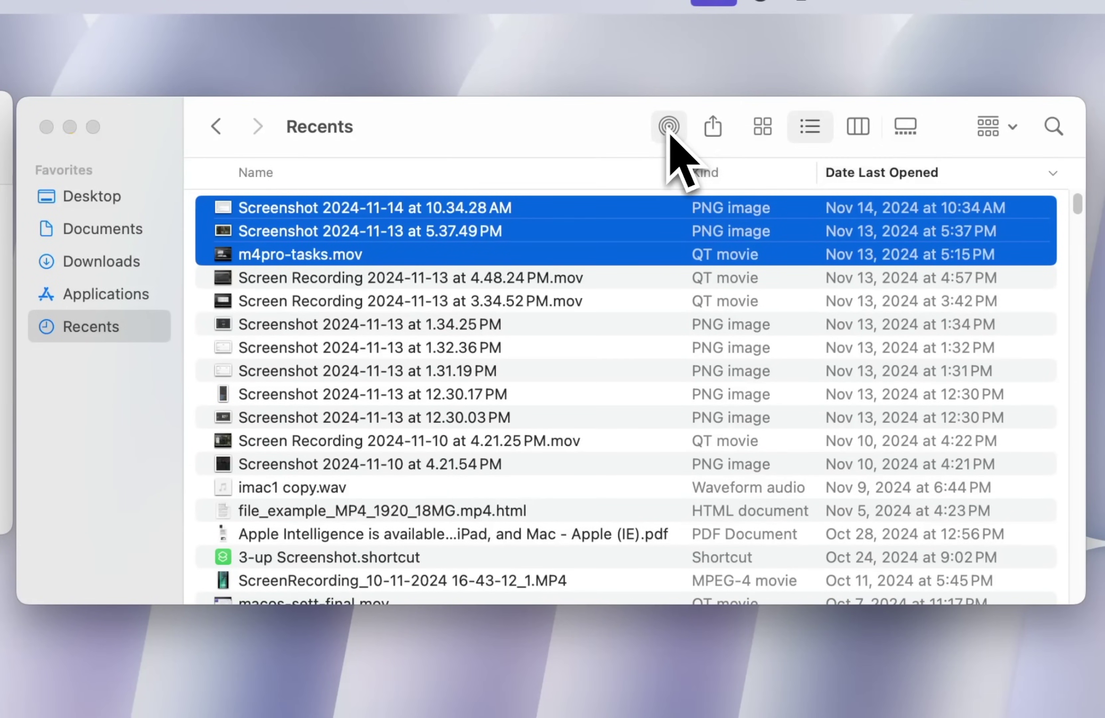
{"action": "left_click", "coordinate": [670, 135]}
{"action": "left_click", "coordinate": [710, 471]}
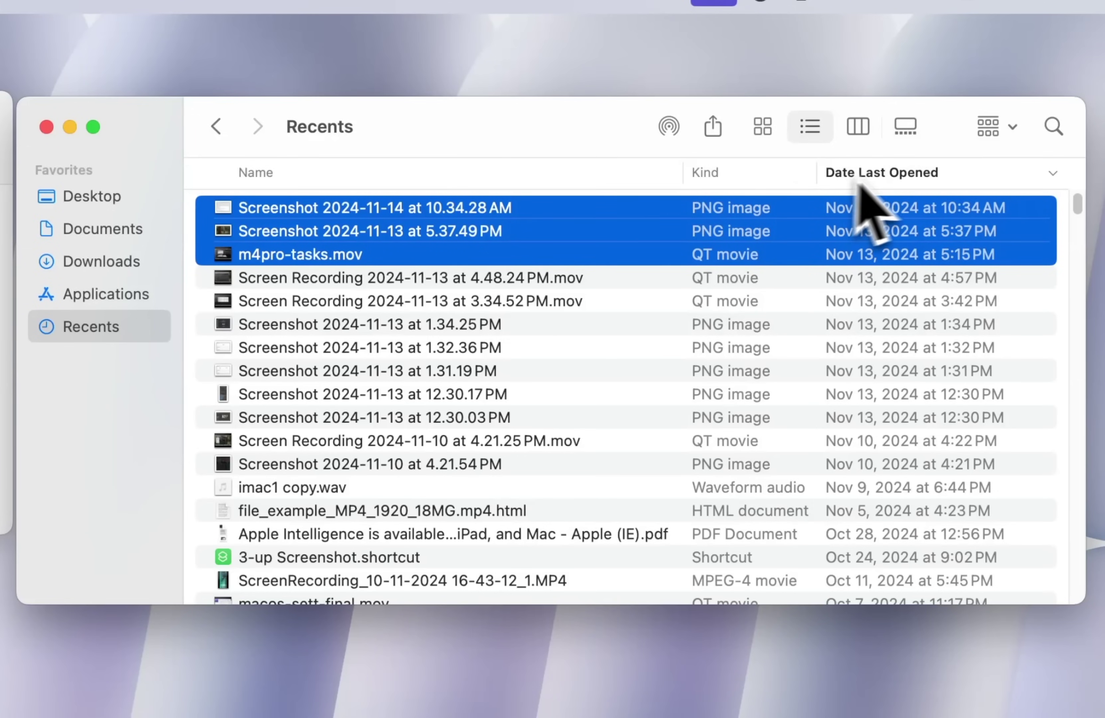
- Add the Size column to the Recents list and move it toward Date Last Opened
{"action": "right_click", "coordinate": [954, 184]}
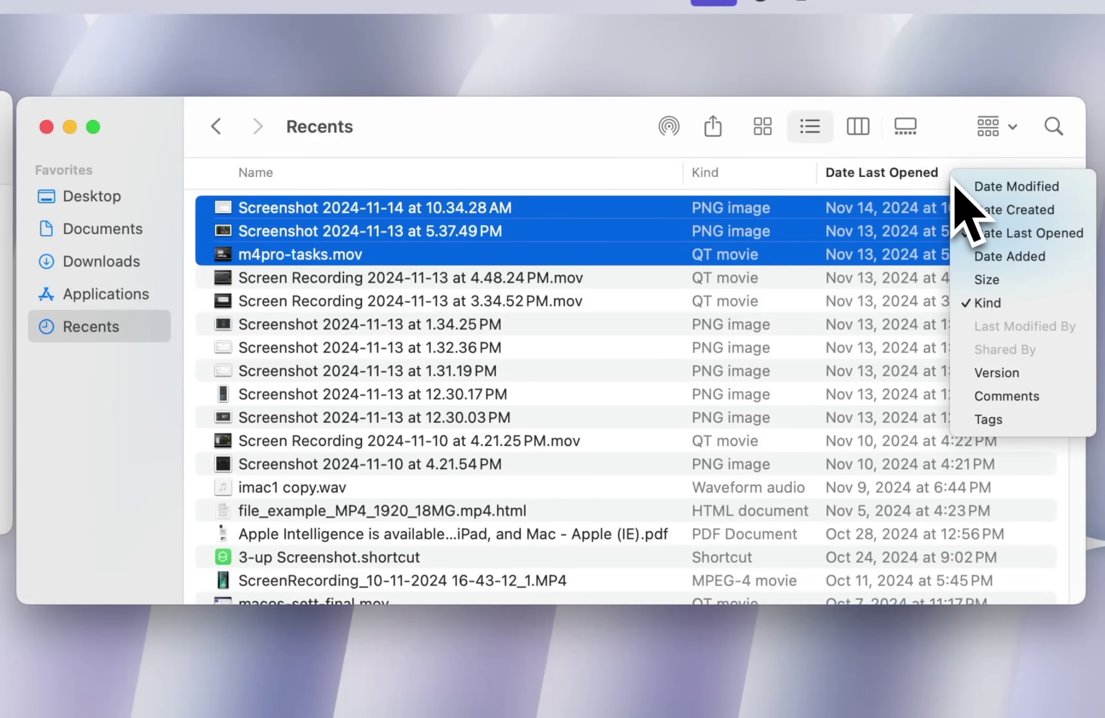
{"action": "left_click", "coordinate": [967, 282]}
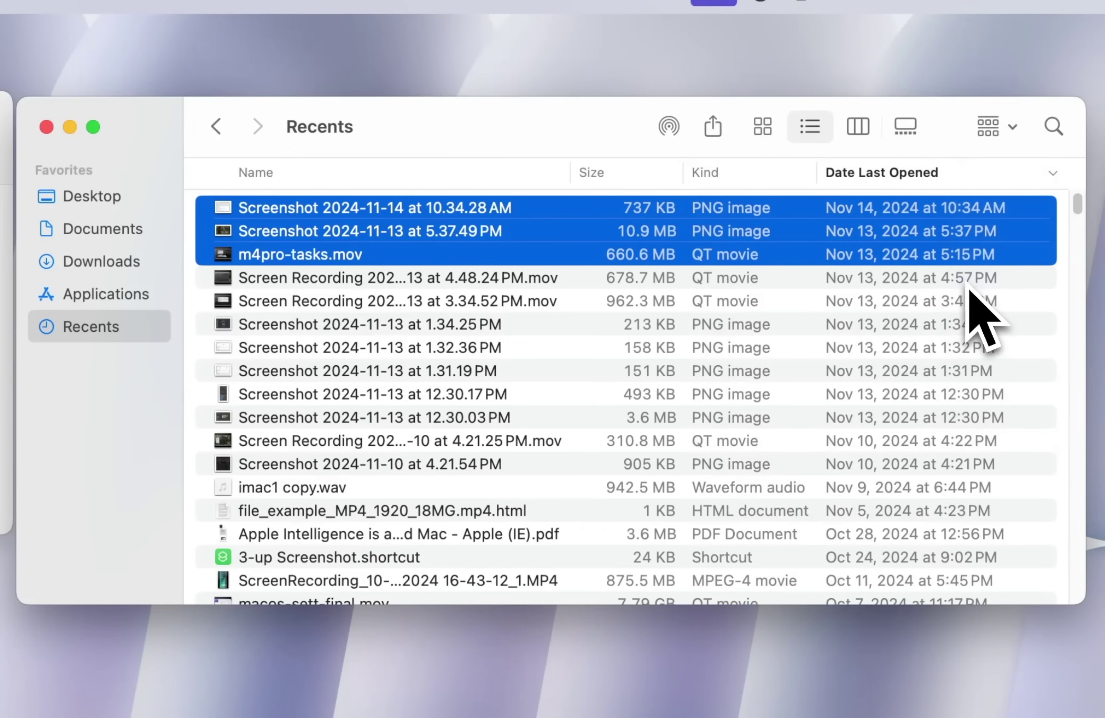
{"action": "left_click_drag", "start_coordinate": [655, 184], "coordinate": [881, 174]}
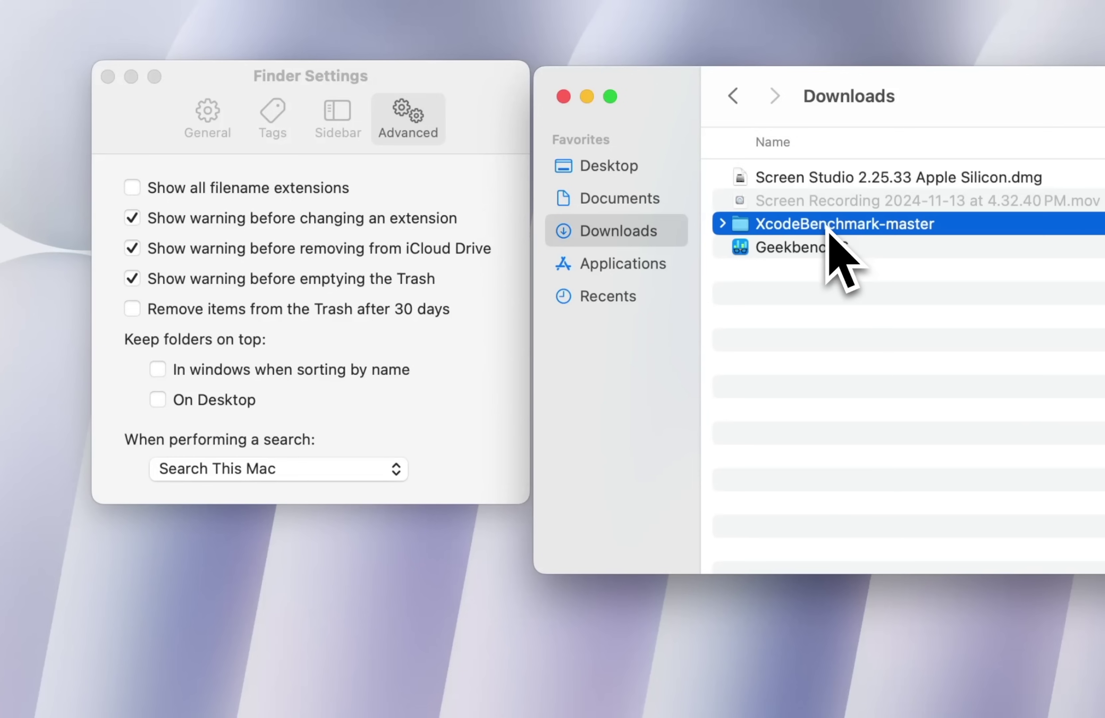
- Open the XcodeBenchmark-master folder in Downloads and set Finder searches to Search the Current Folder
{"action": "double_click", "coordinate": [825, 226]}
{"action": "left_click", "coordinate": [301, 418]}
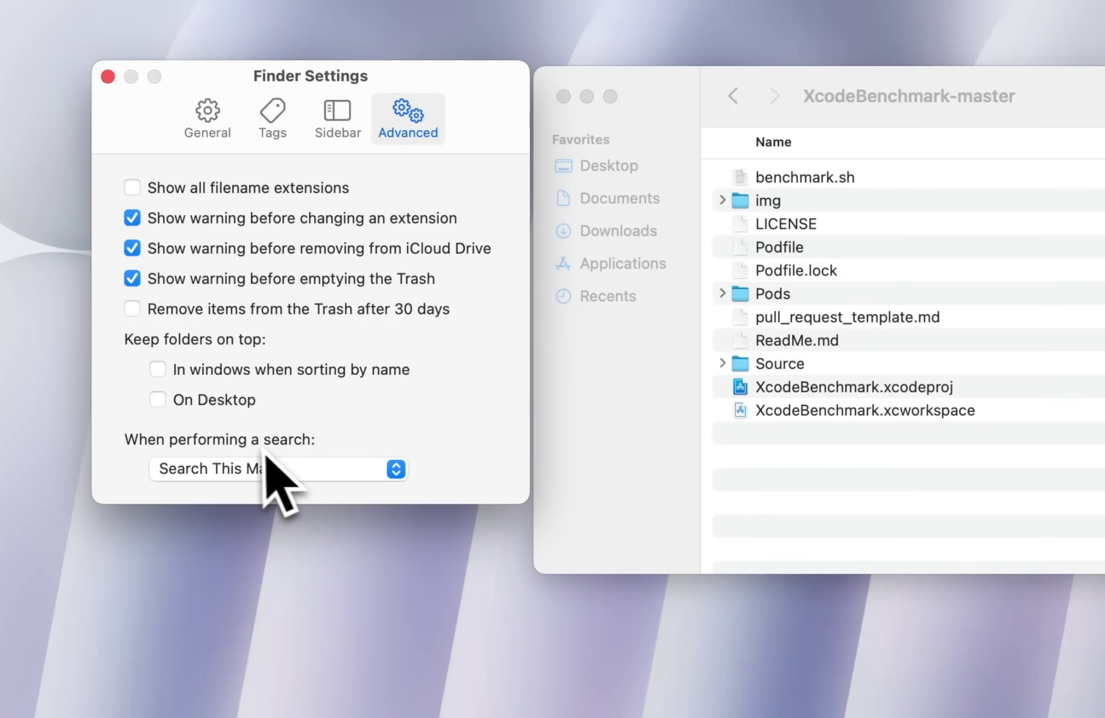
{"action": "left_click", "coordinate": [285, 469]}
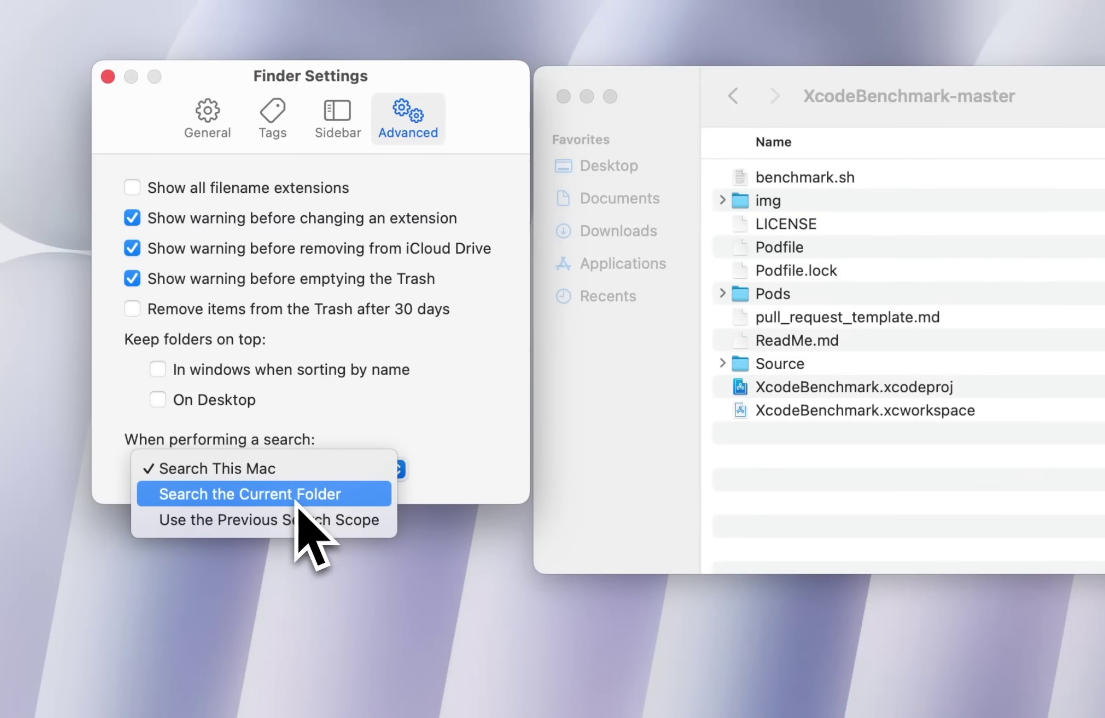
{"action": "left_click", "coordinate": [297, 498]}
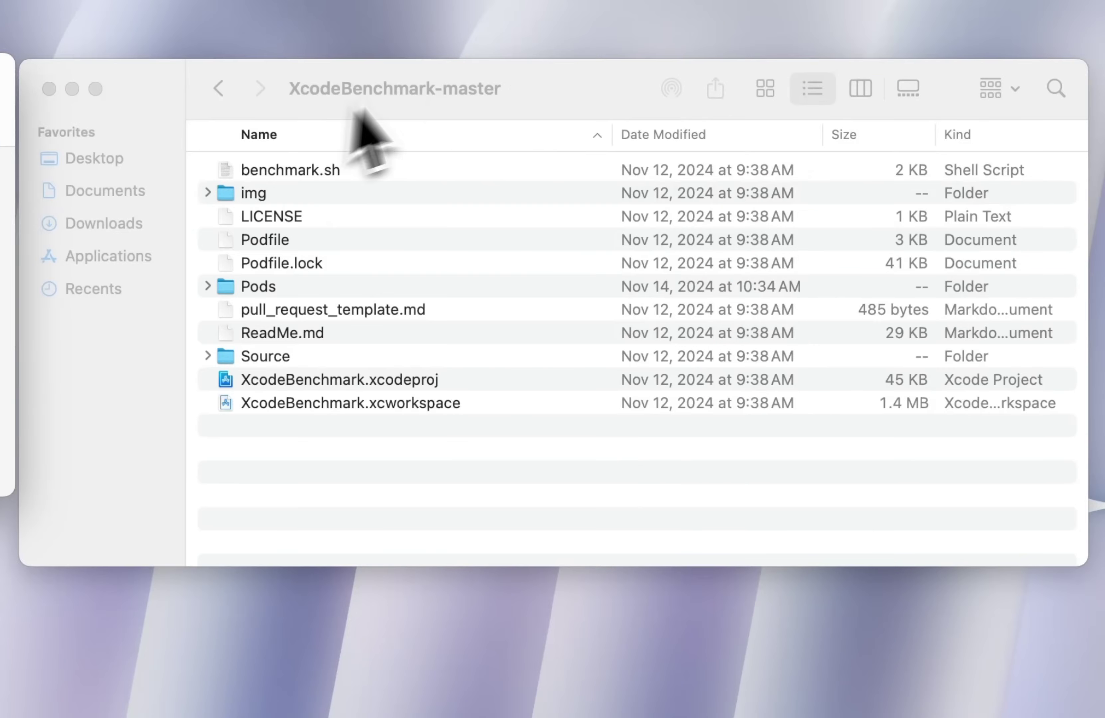
- Search the XcodeBenchmark-master folder for "bench"
{"action": "left_click", "coordinate": [1056, 85]}
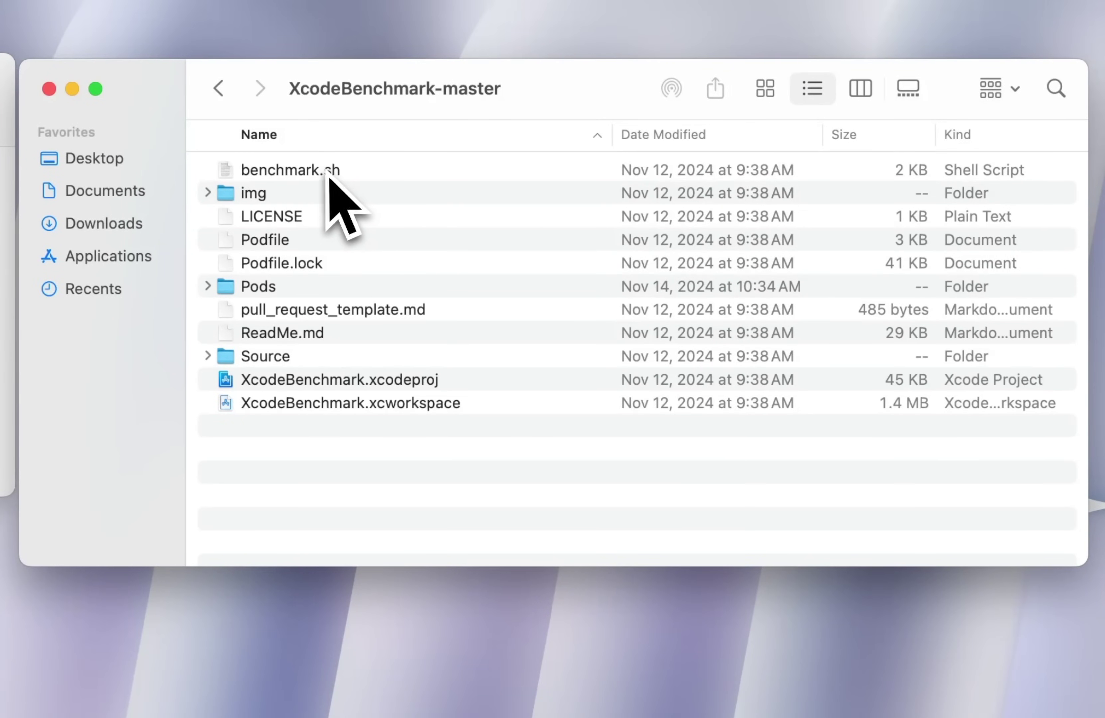
{"action": "left_click", "coordinate": [1056, 88]}
{"action": "type", "text": "bench"}
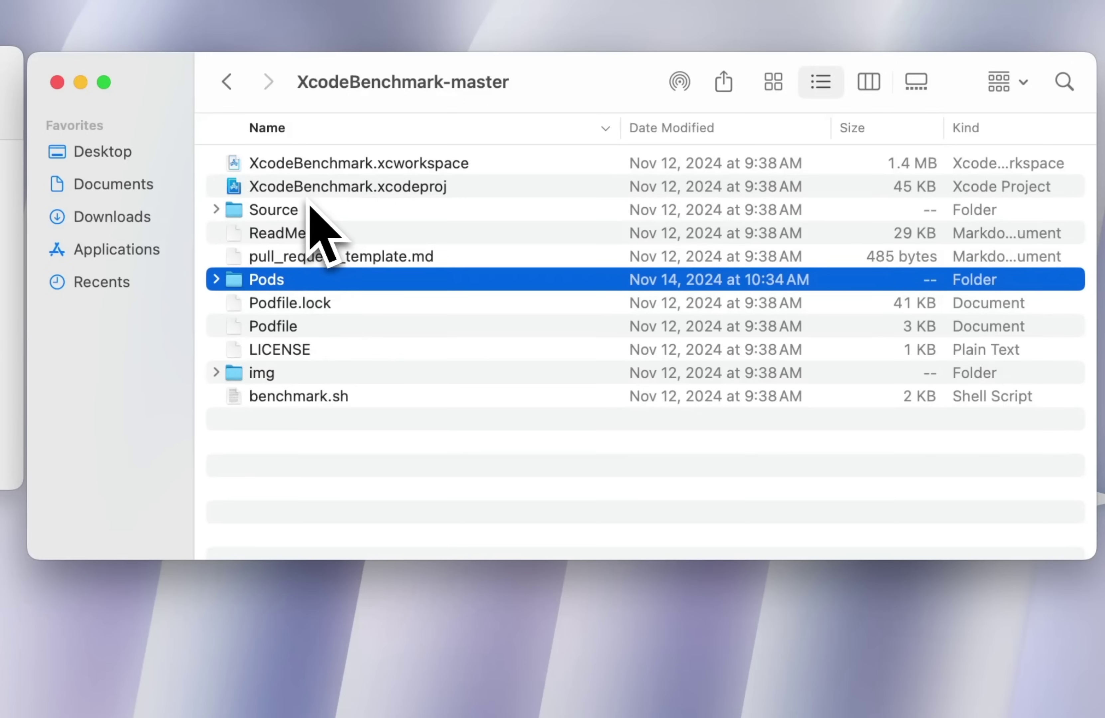
- In Finder's advanced settings, keep folders on top in windows when sorting by name
{"action": "left_click", "coordinate": [306, 210]}
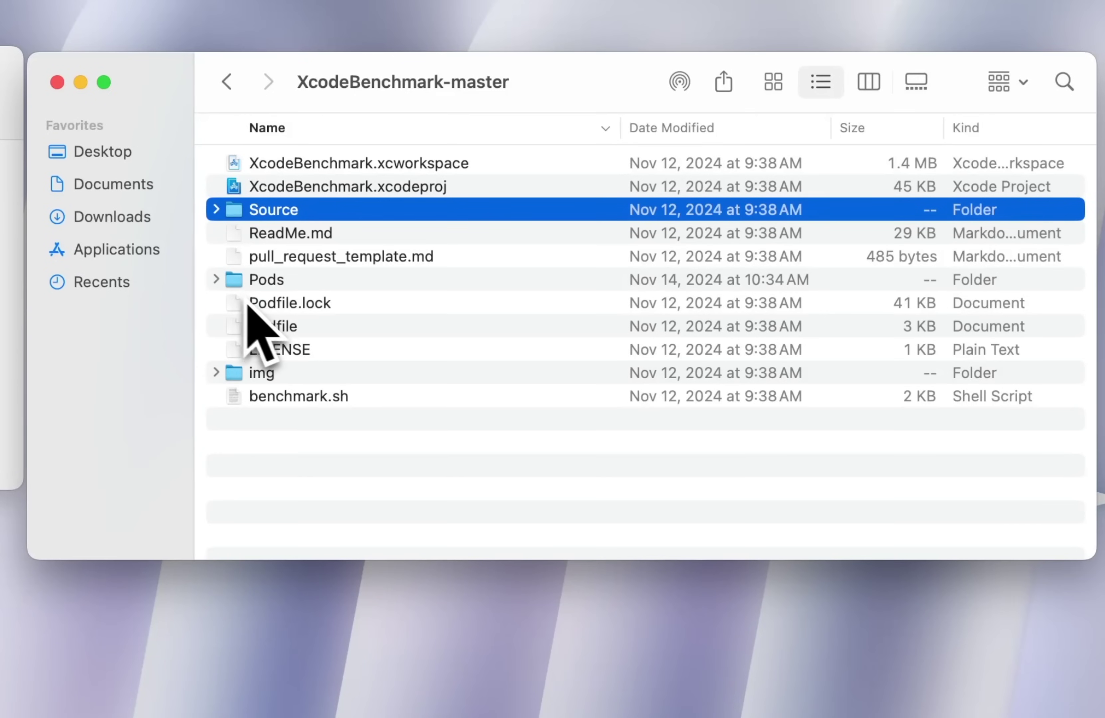
{"action": "key", "text": "super+comma"}
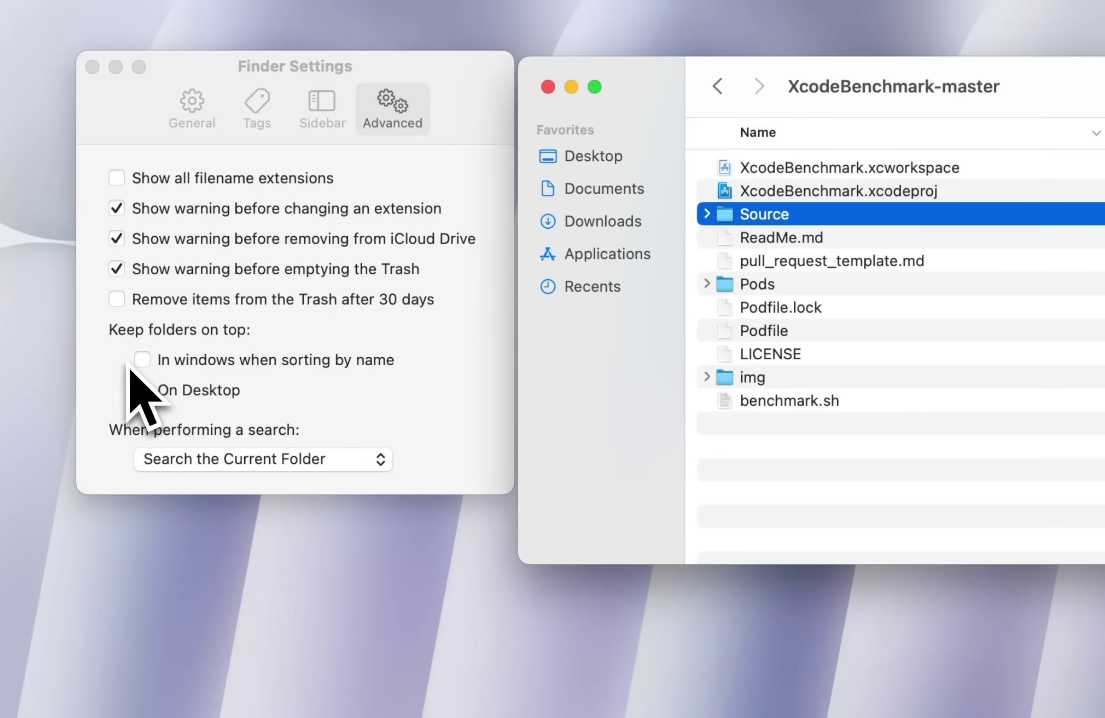
{"action": "left_click", "coordinate": [152, 367]}
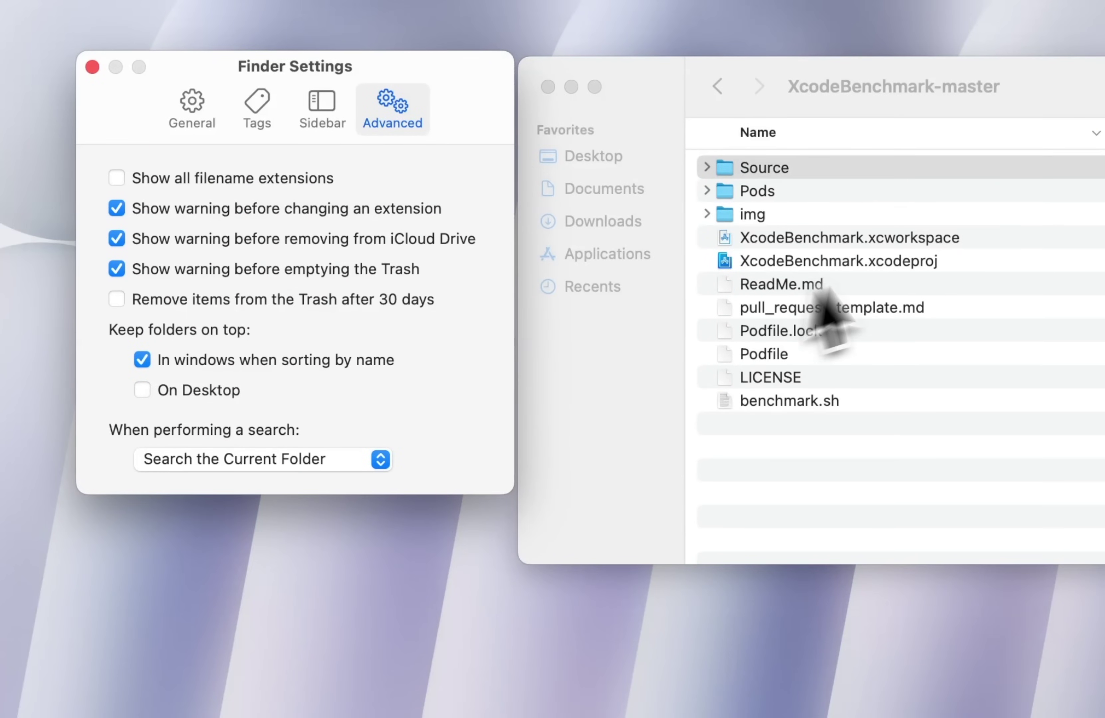
{"action": "left_click", "coordinate": [1066, 144]}
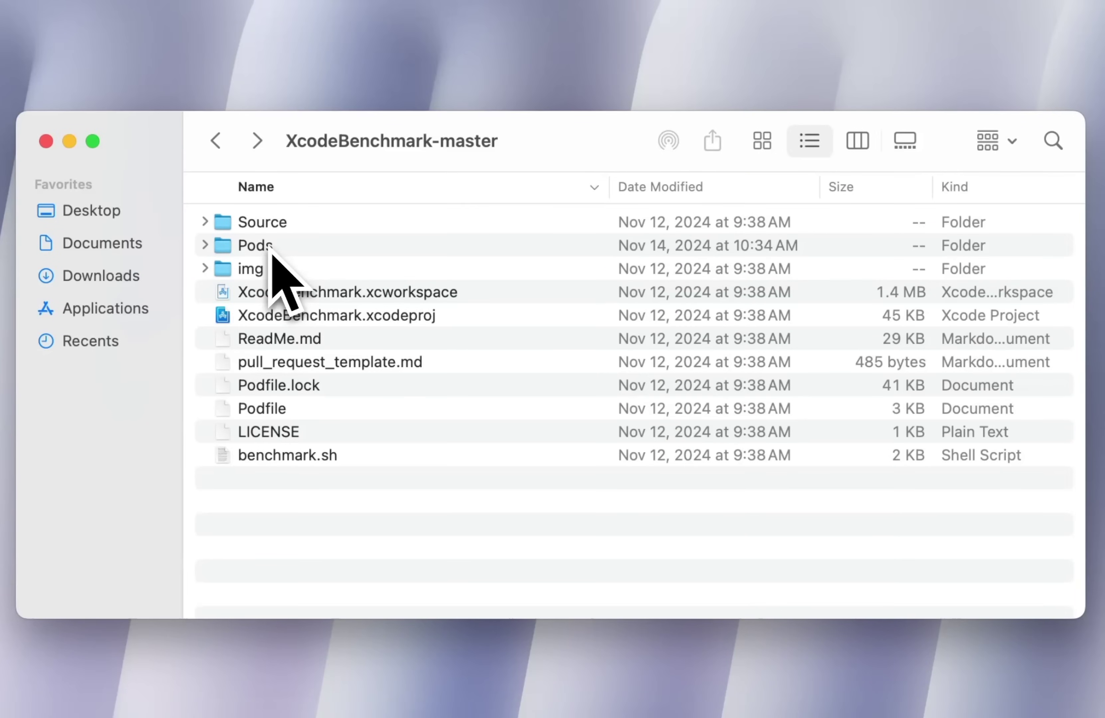
- Go down through the Pods and AFNetworking folders and open the UIKit+AFNetworking folder
{"action": "double_click", "coordinate": [271, 247]}
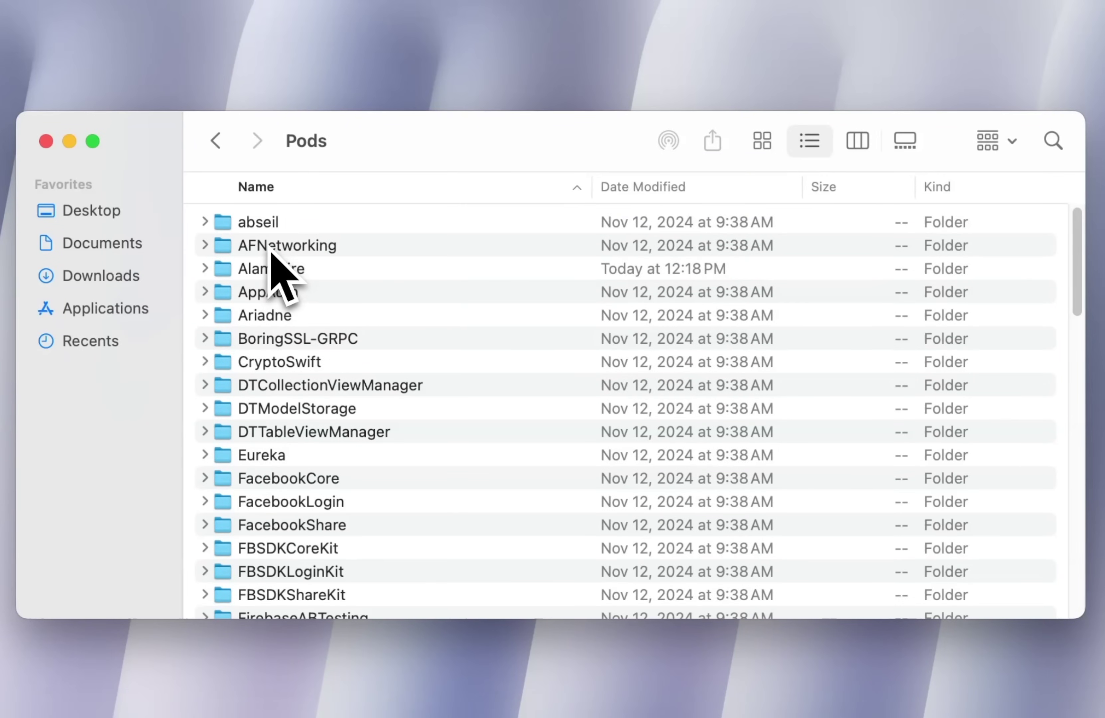
{"action": "double_click", "coordinate": [272, 247]}
{"action": "double_click", "coordinate": [270, 247]}
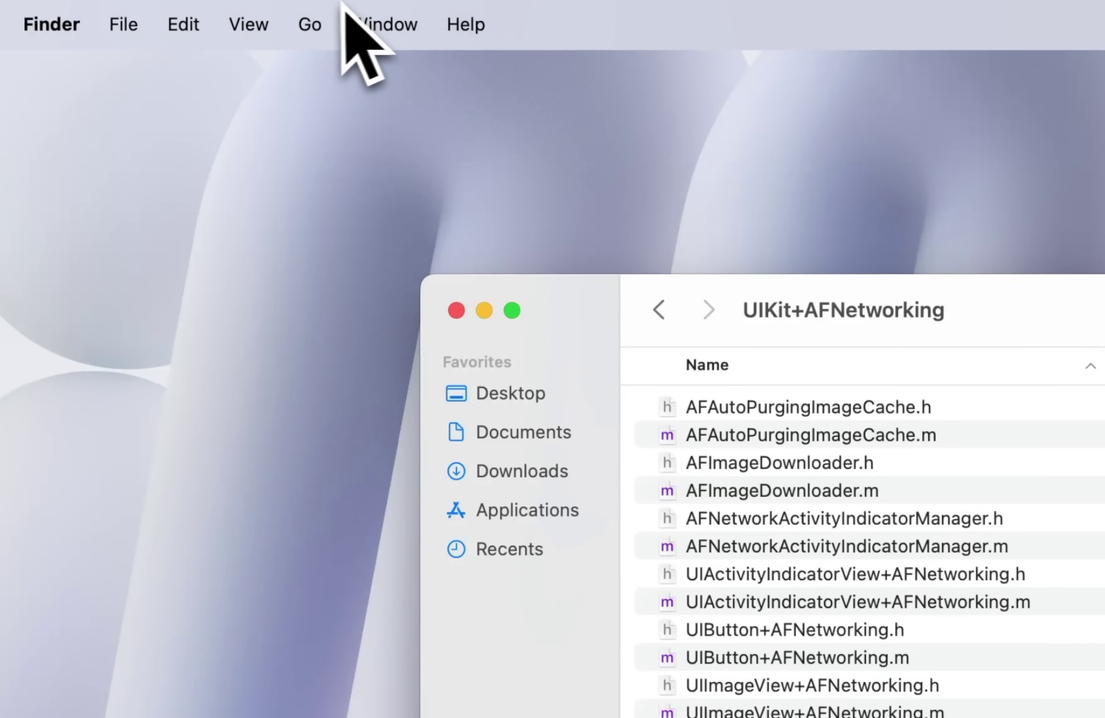
- Show the path bar and the status bar in Finder windows
{"action": "left_click", "coordinate": [275, 14]}
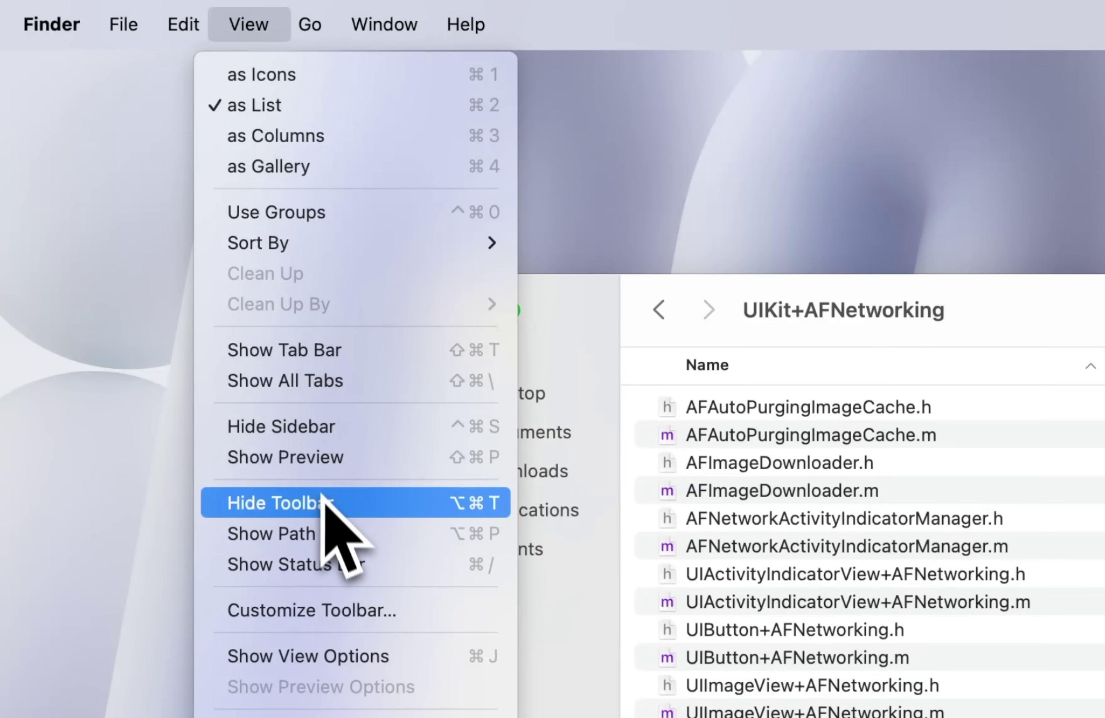
{"action": "left_click", "coordinate": [326, 541]}
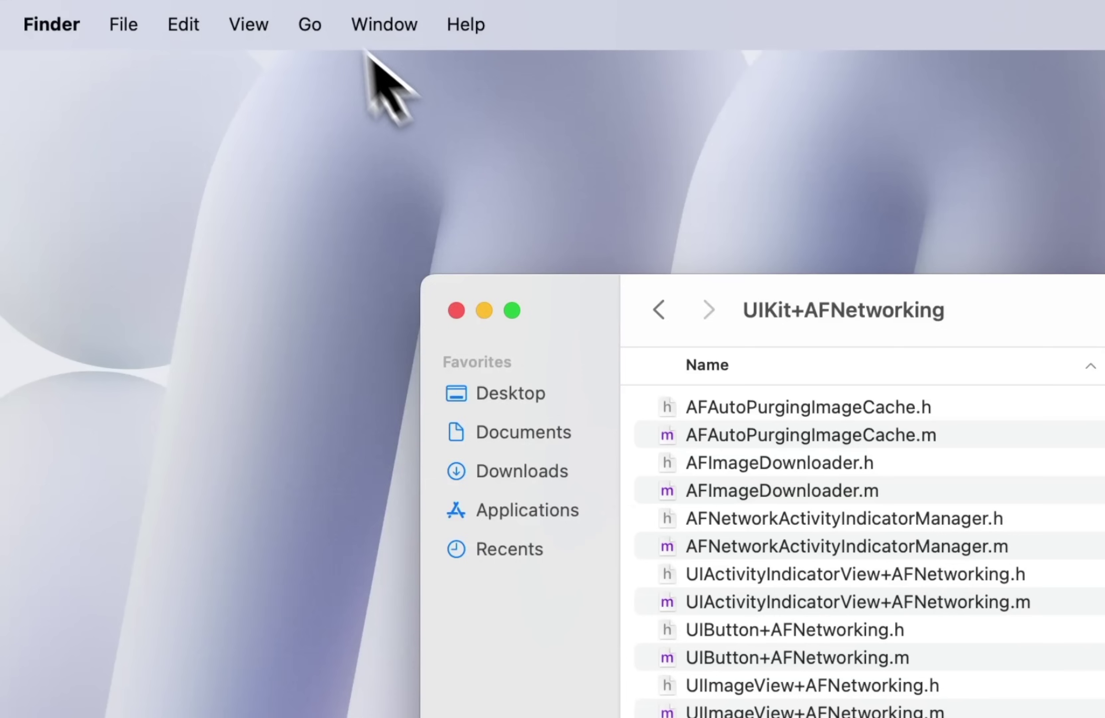
{"action": "left_click", "coordinate": [249, 24]}
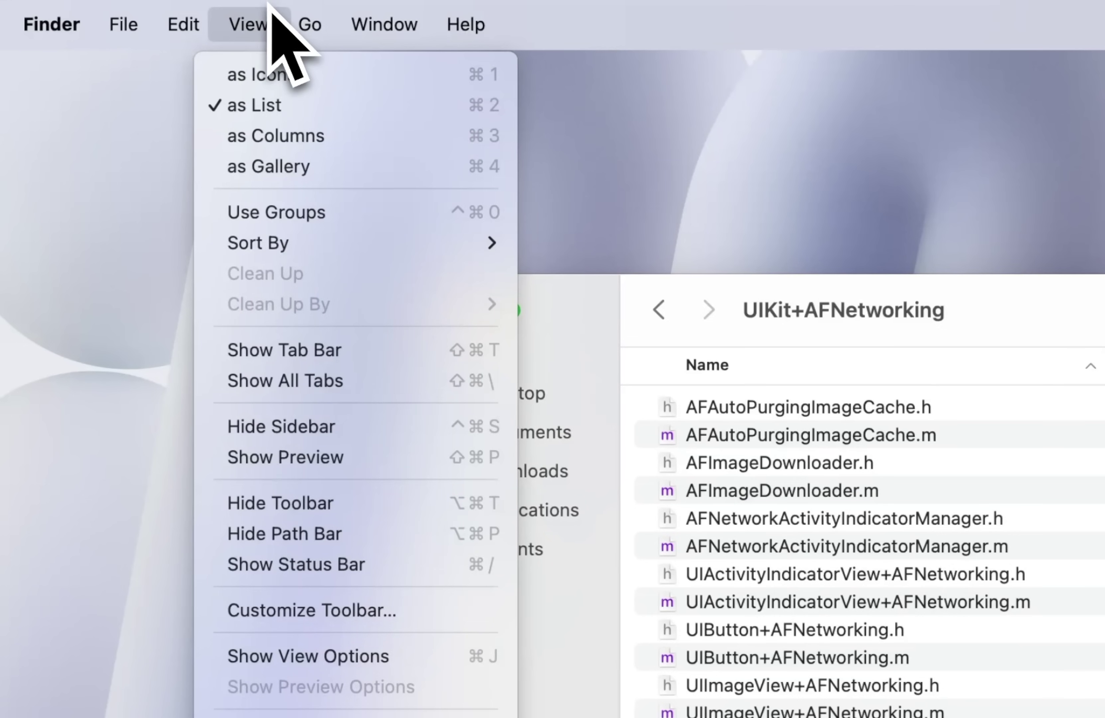
{"action": "left_click", "coordinate": [329, 567]}
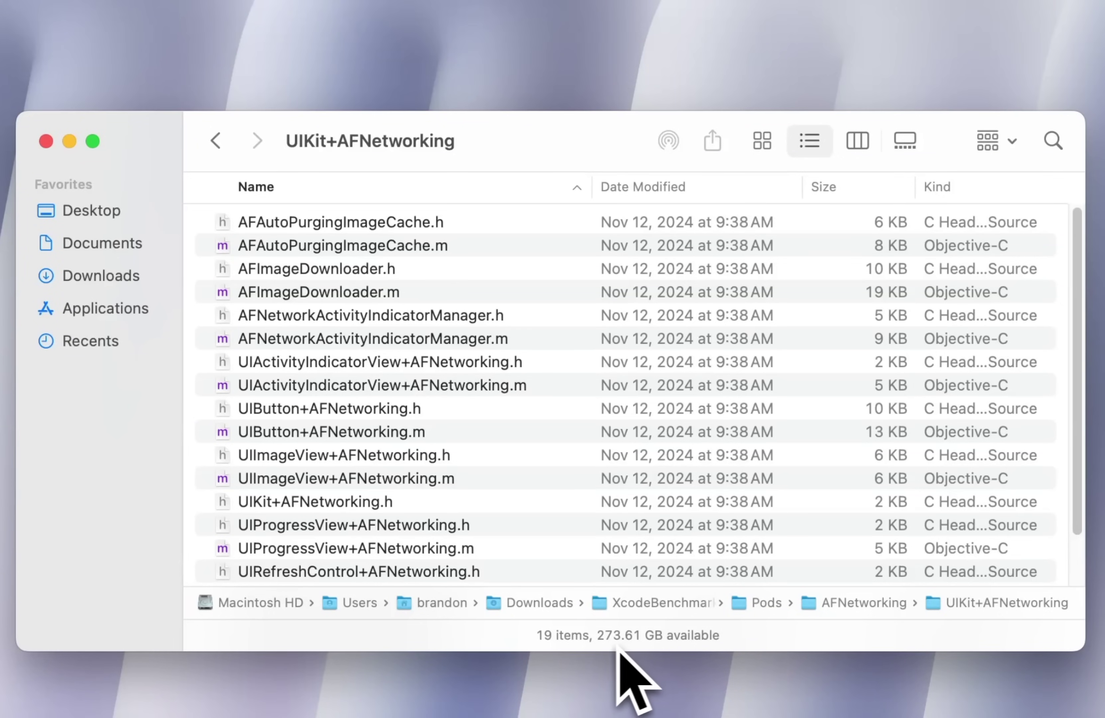
- Add the UIKit+AFNetworking folder to the sidebar favorites below Documents, open it from there, and remove it from the sidebar again
{"action": "key", "text": "super+Up"}
{"action": "left_click_drag", "start_coordinate": [314, 251], "coordinate": [101, 270]}
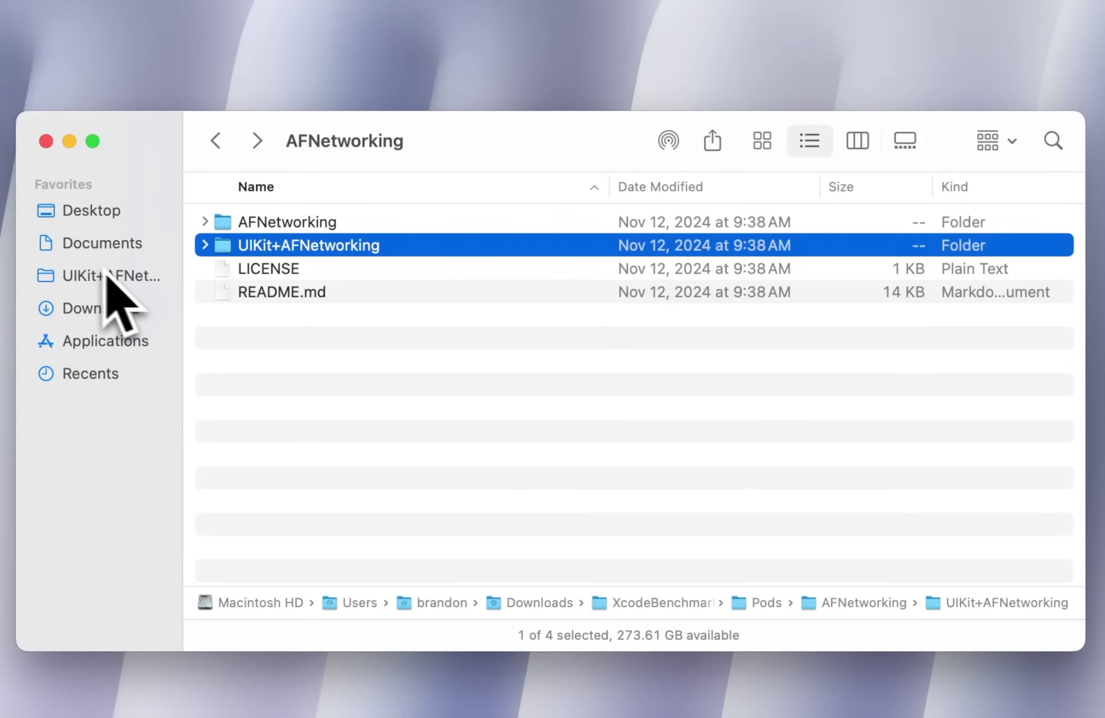
{"action": "left_click", "coordinate": [118, 278]}
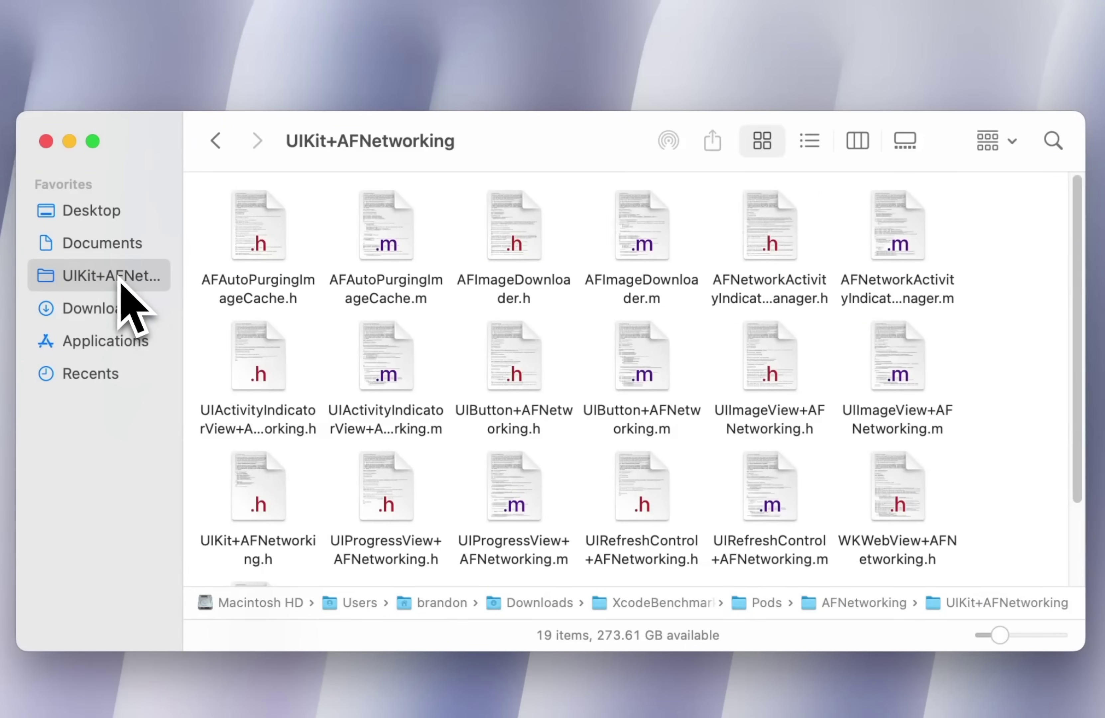
{"action": "right_click", "coordinate": [120, 278]}
{"action": "left_click", "coordinate": [189, 349]}
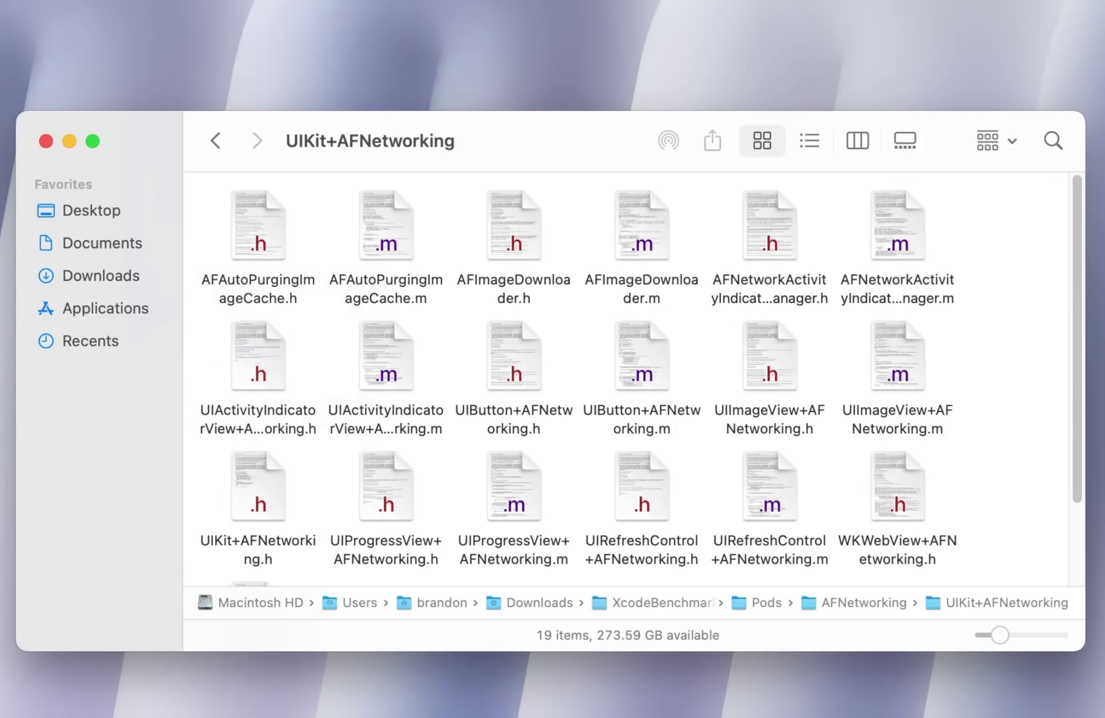
- Open the Documents folder, and go to the hidden Library folder of the home directory
{"action": "left_click", "coordinate": [60, 243]}
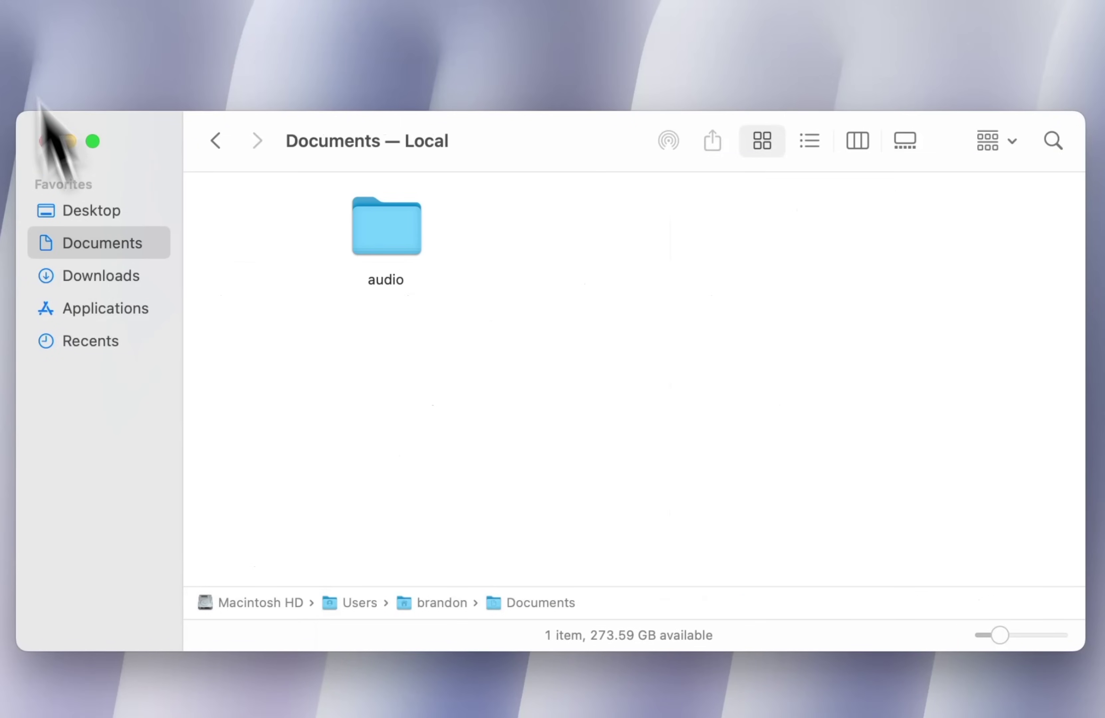
{"action": "left_click", "coordinate": [0, 0]}
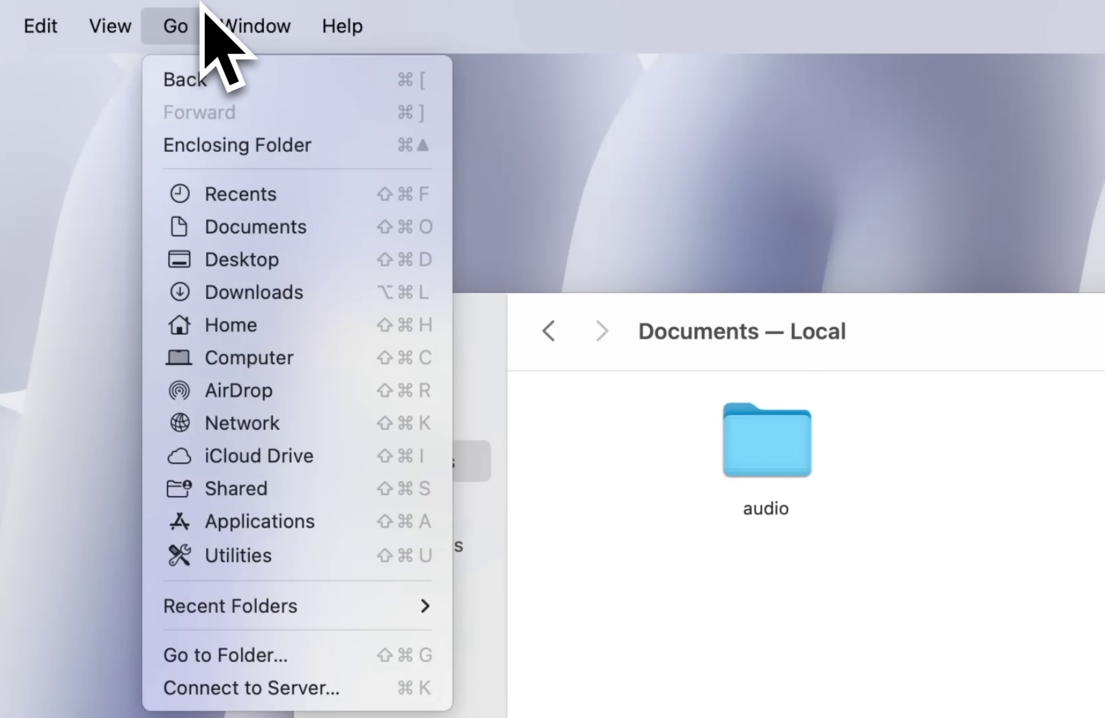
{"action": "key", "text": "alt"}
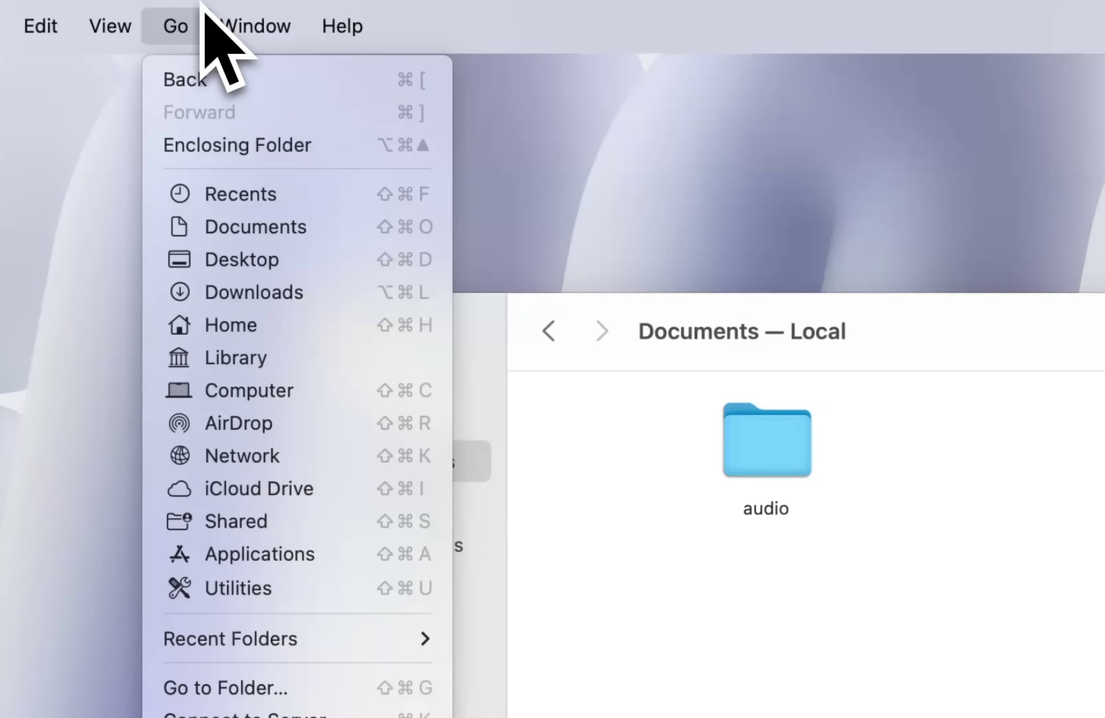
{"action": "left_click", "coordinate": [276, 361]}
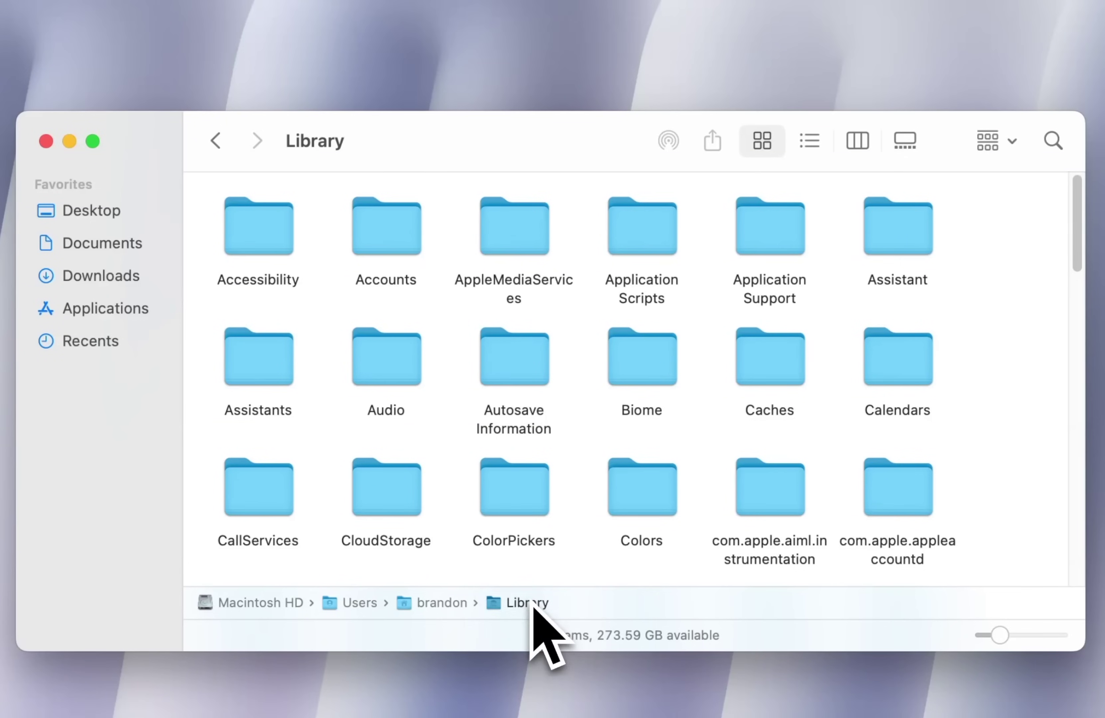
- Add the Library folder to the sidebar favorites below Applications and show its contents as a list
{"action": "left_click_drag", "start_coordinate": [532, 605], "coordinate": [111, 326]}
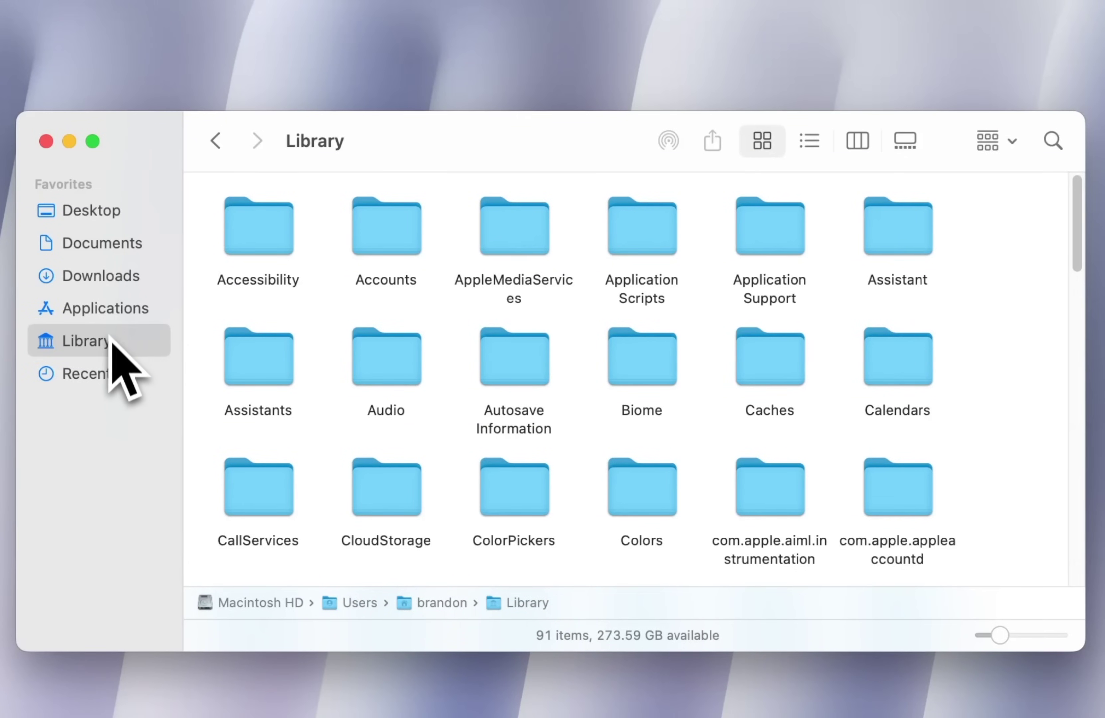
{"action": "left_click", "coordinate": [814, 146]}
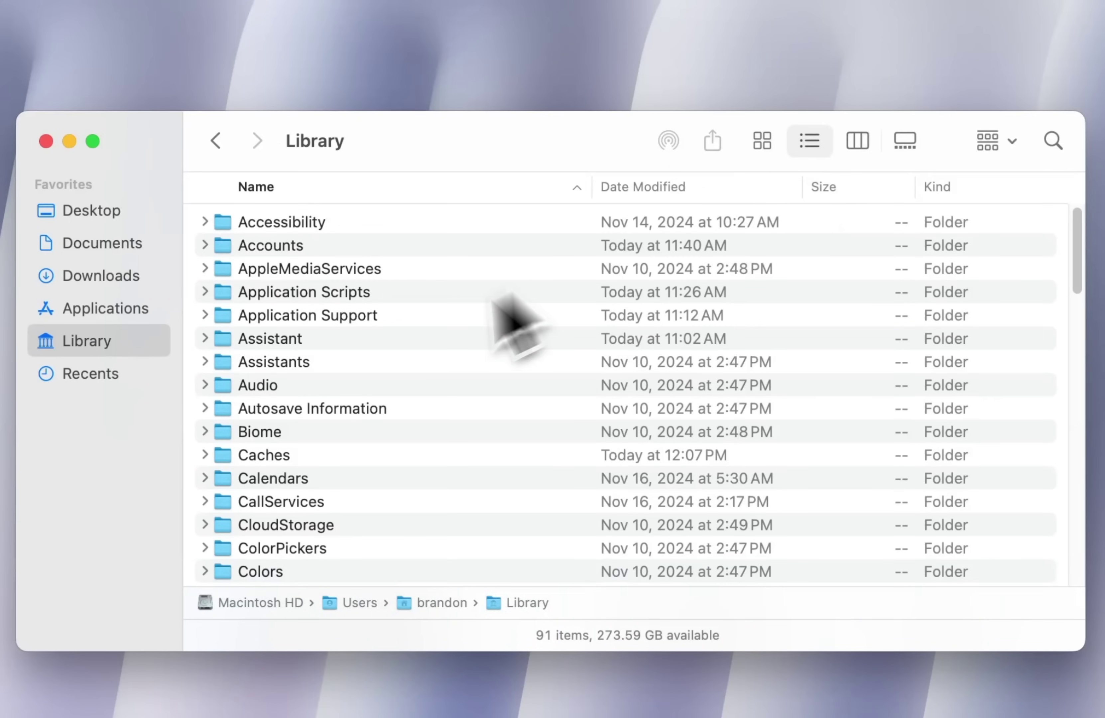
{"action": "scroll", "coordinate": [310, 270], "scroll_direction": "down", "scroll_amount": 3}
{"action": "scroll", "coordinate": [310, 271], "scroll_direction": "up", "scroll_amount": 3}
{"action": "scroll", "coordinate": [311, 271], "scroll_direction": "down", "scroll_amount": 10}
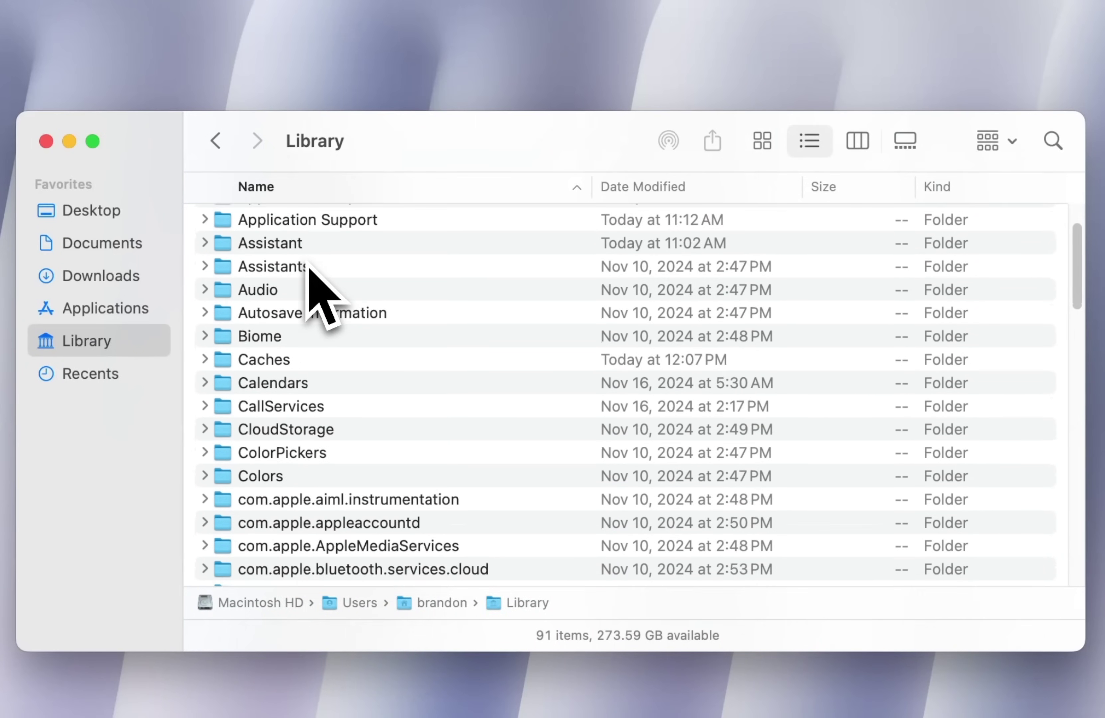
{"action": "scroll", "coordinate": [306, 262], "scroll_direction": "up", "scroll_amount": 5}
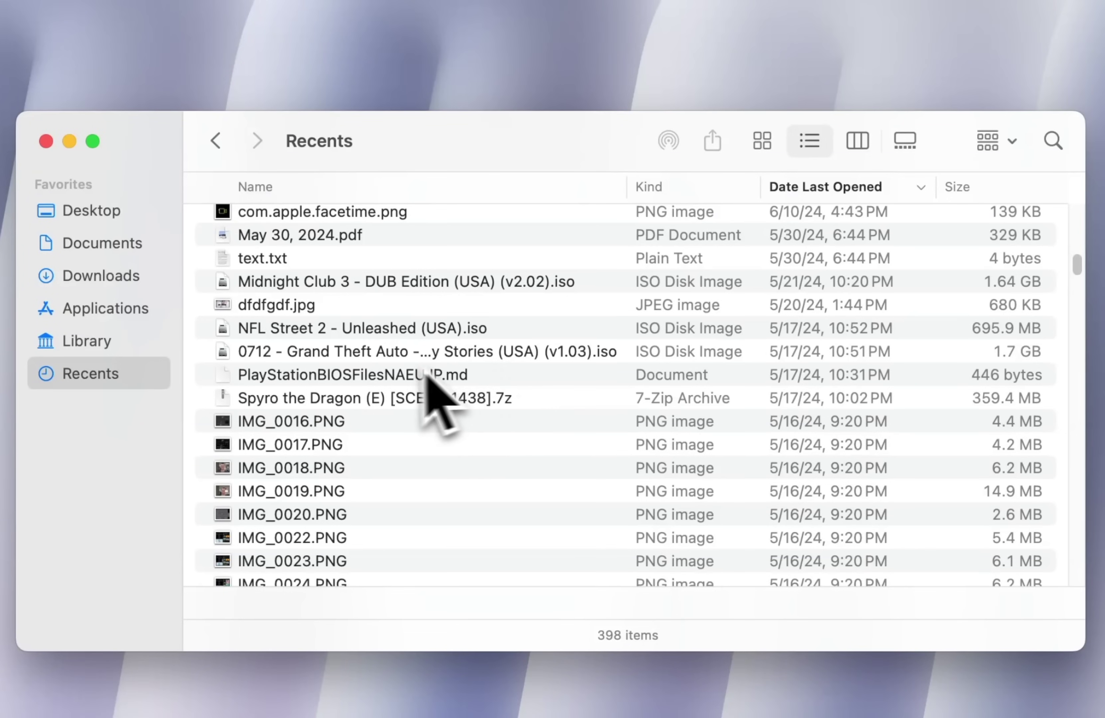
- Look through the Recents list, and create a new smart folder with one search criterion row
{"action": "scroll", "coordinate": [373, 385], "scroll_direction": "down", "scroll_amount": 10}
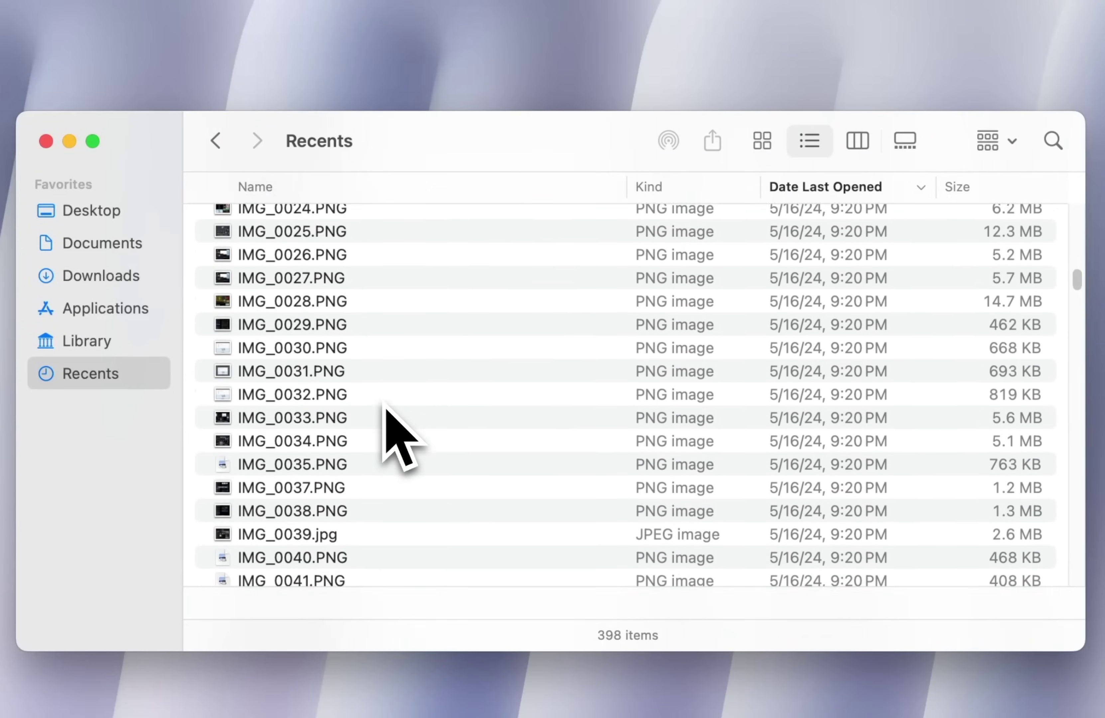
{"action": "scroll", "coordinate": [385, 406], "scroll_direction": "down", "scroll_amount": 6}
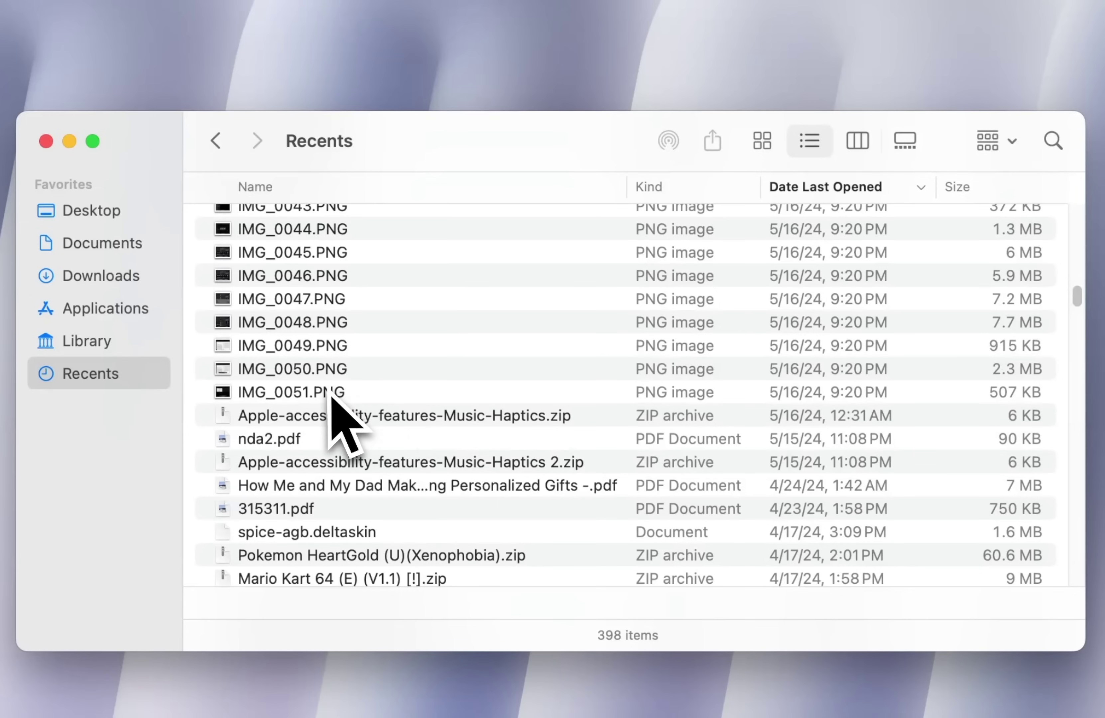
{"action": "scroll", "coordinate": [332, 394], "scroll_direction": "down", "scroll_amount": 2}
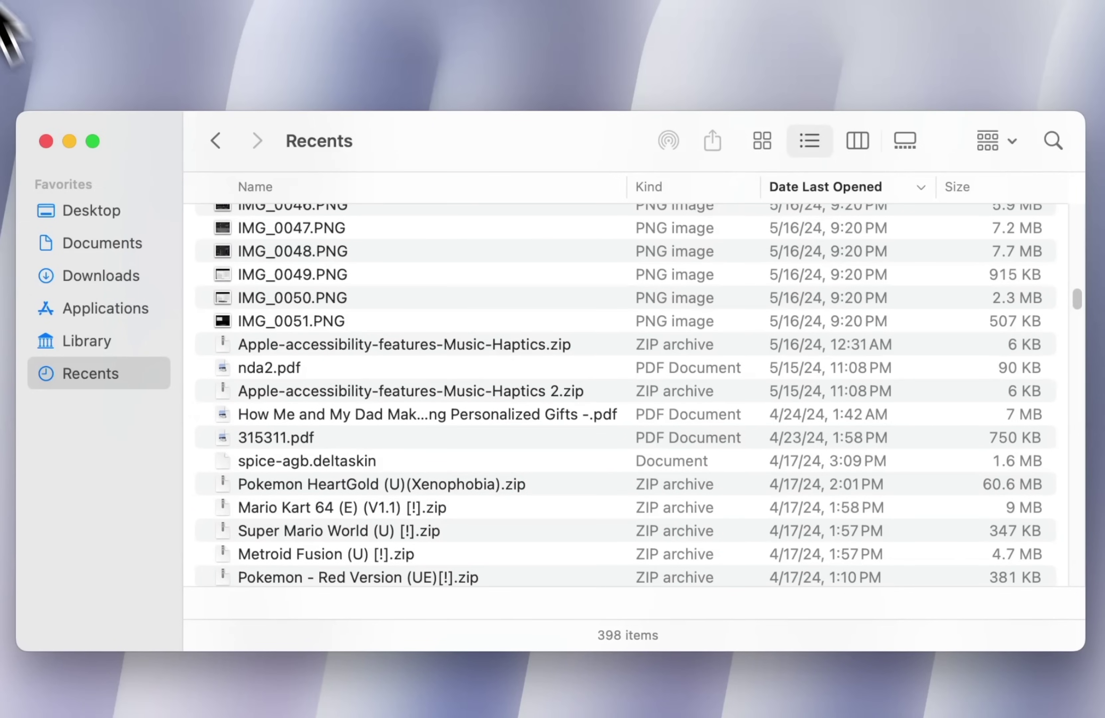
{"action": "left_click", "coordinate": [183, 14]}
{"action": "mouse_move", "coordinate": [149, 14]}
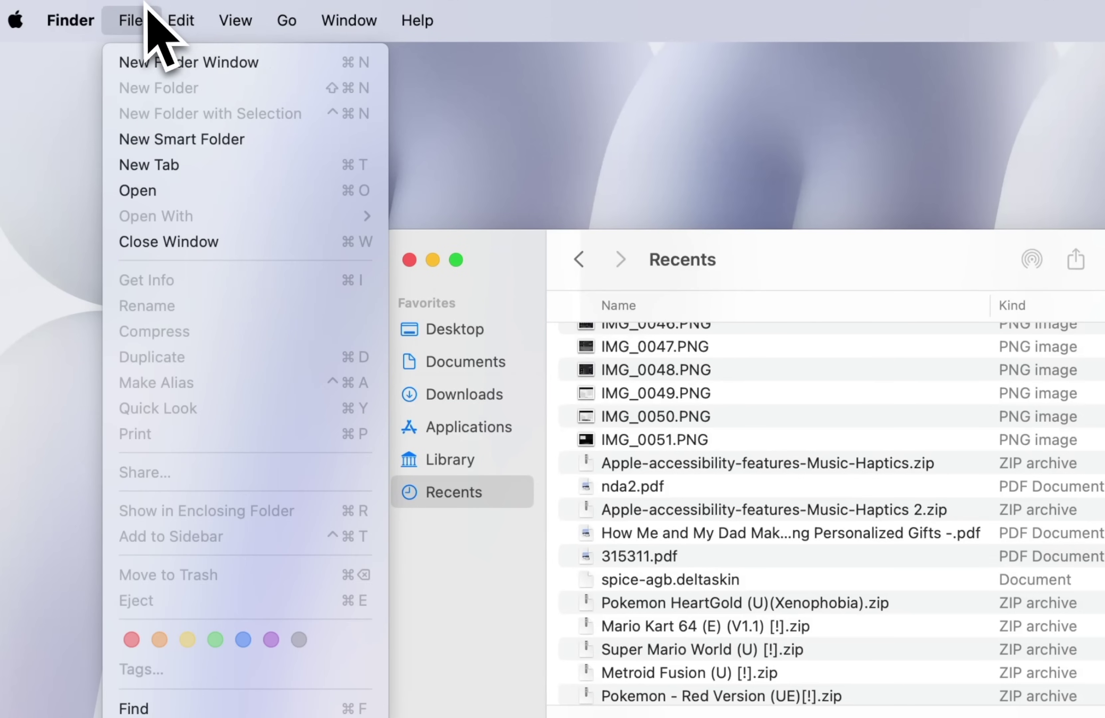
{"action": "left_click", "coordinate": [186, 142]}
{"action": "left_click", "coordinate": [1061, 149]}
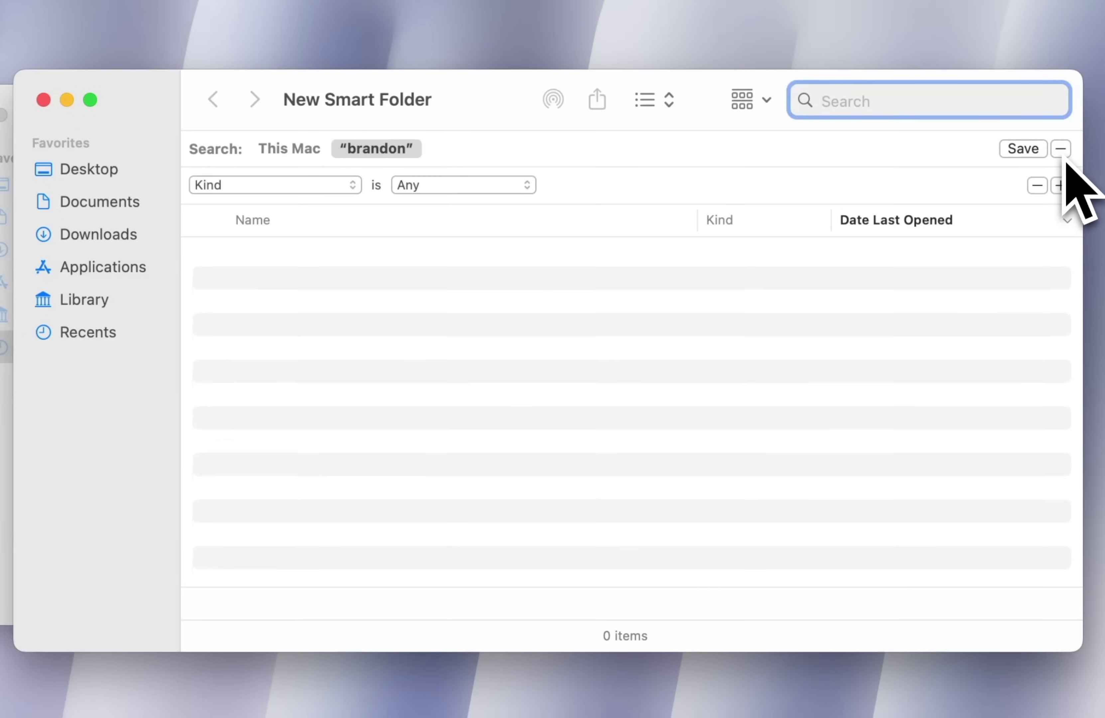
- Set the smart folder's criterion to a last opened date within the last 30 days
{"action": "left_click", "coordinate": [280, 185]}
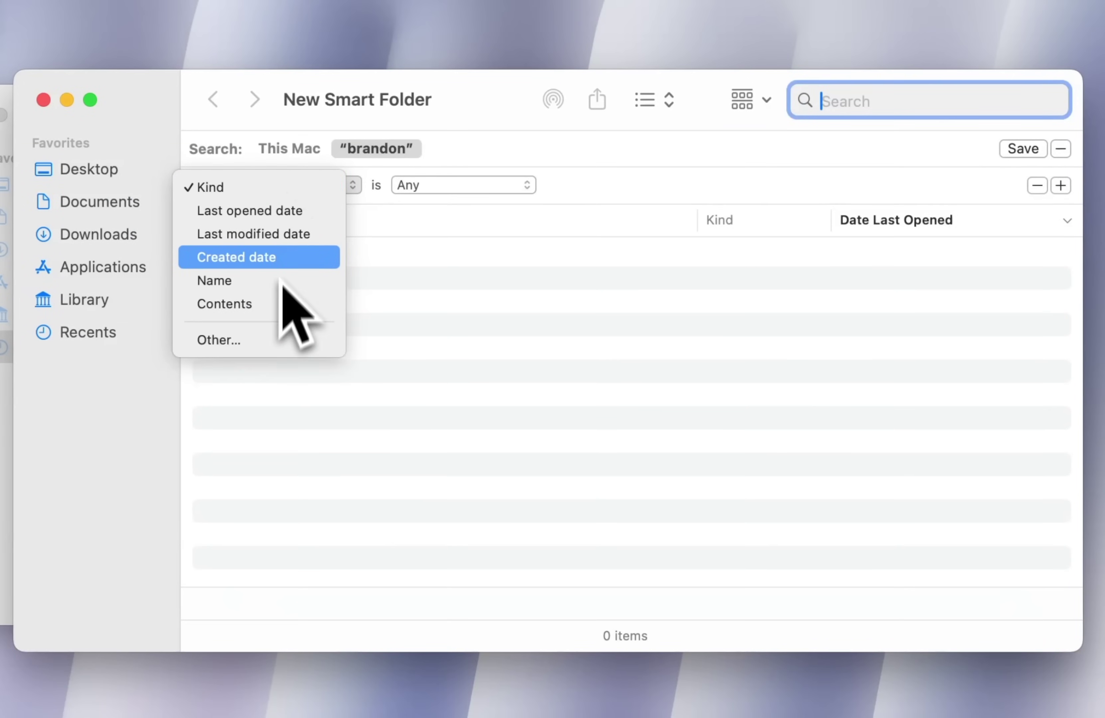
{"action": "left_click", "coordinate": [288, 218]}
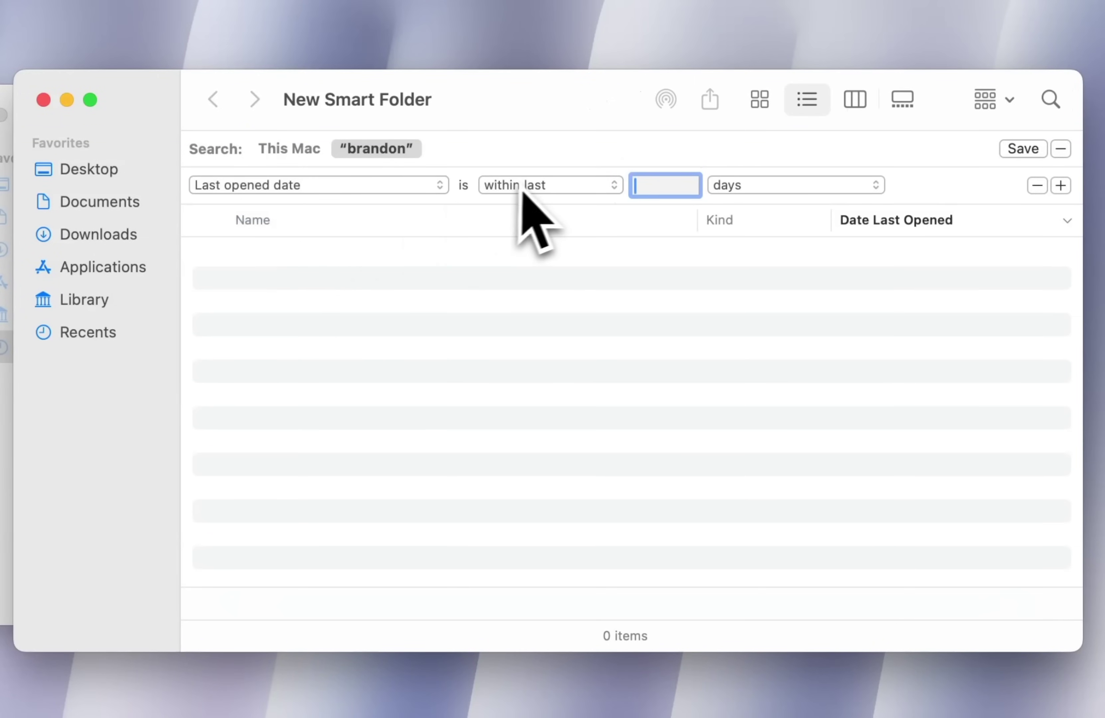
{"action": "type", "text": "30"}
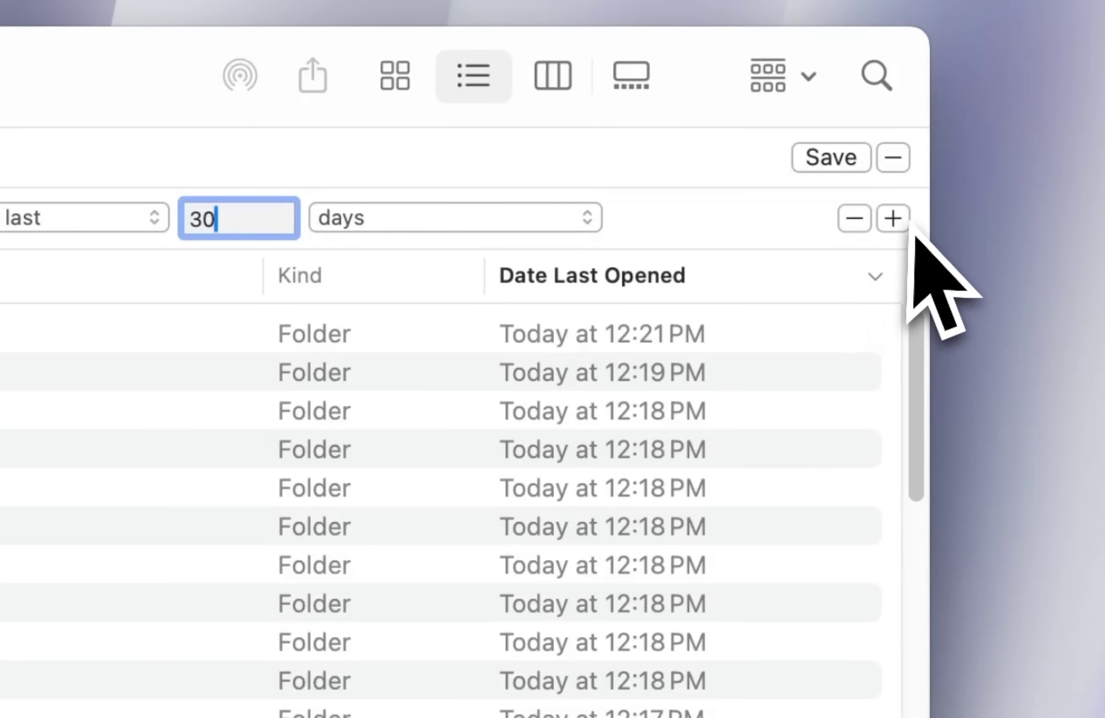
- Add a nested criteria group matching any of the kinds Document, Image (All) or PDF
{"action": "key", "text": "alt"}
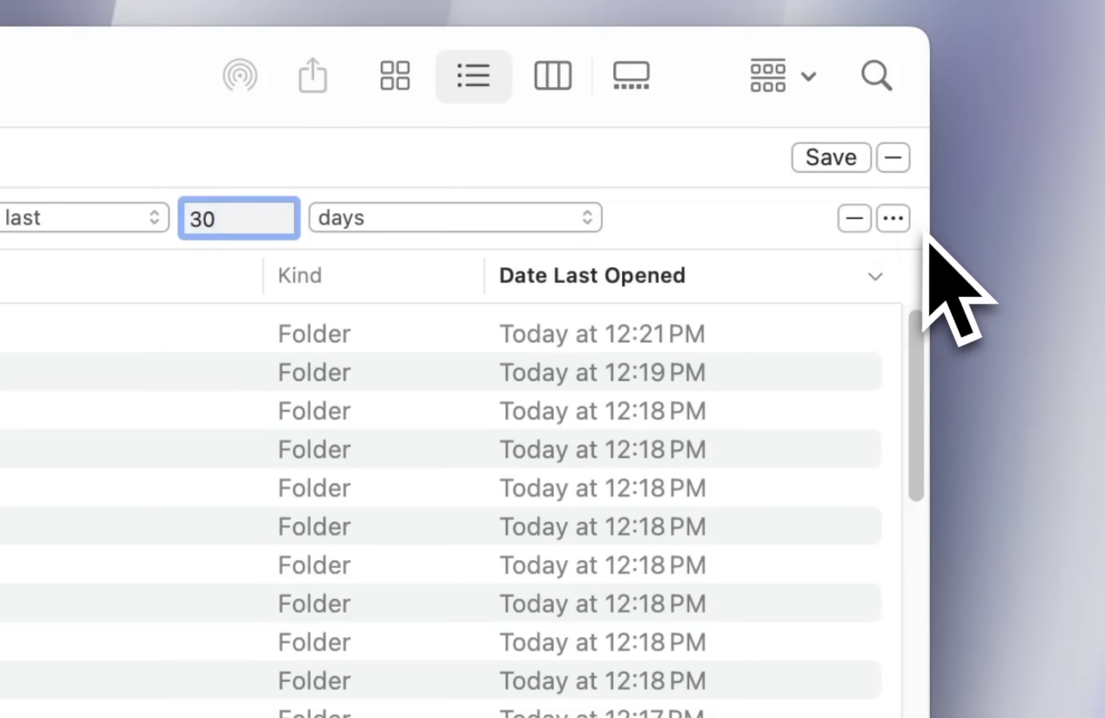
{"action": "left_click", "coordinate": [893, 218], "text": "alt"}
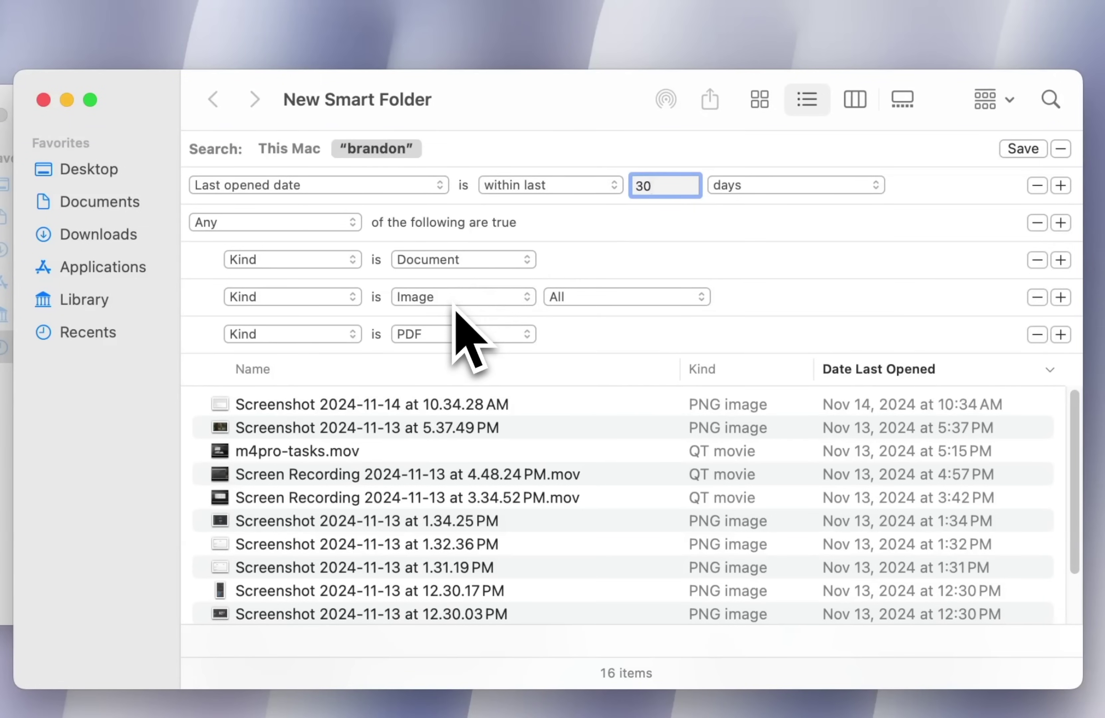
{"action": "left_click", "coordinate": [576, 298]}
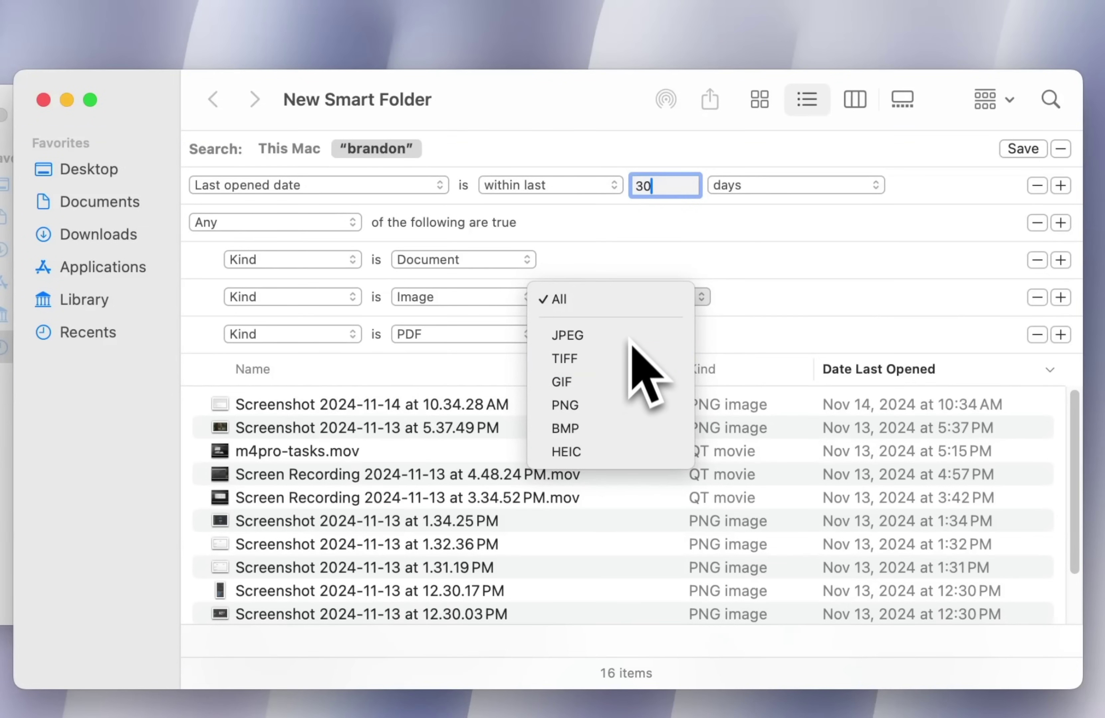
{"action": "left_click", "coordinate": [735, 309]}
- Save the smart folder as "recents" in Saved Searches and add it to the sidebar
{"action": "left_click", "coordinate": [1024, 150]}
{"action": "type", "text": "recents"}
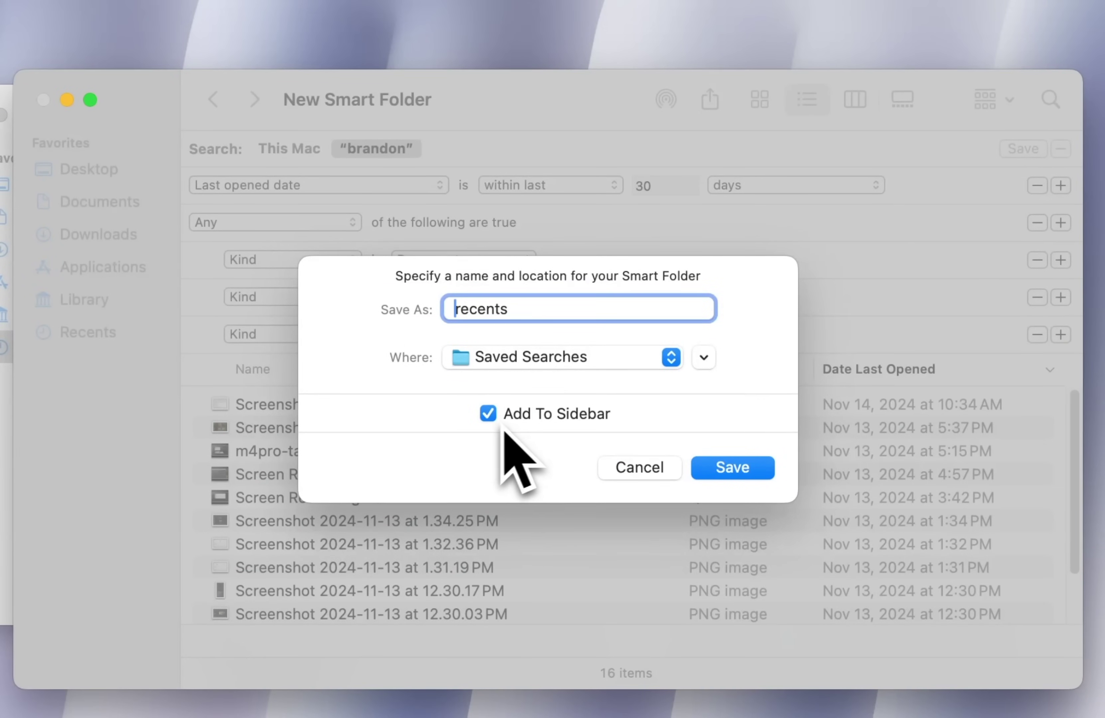
{"action": "left_click", "coordinate": [722, 470]}
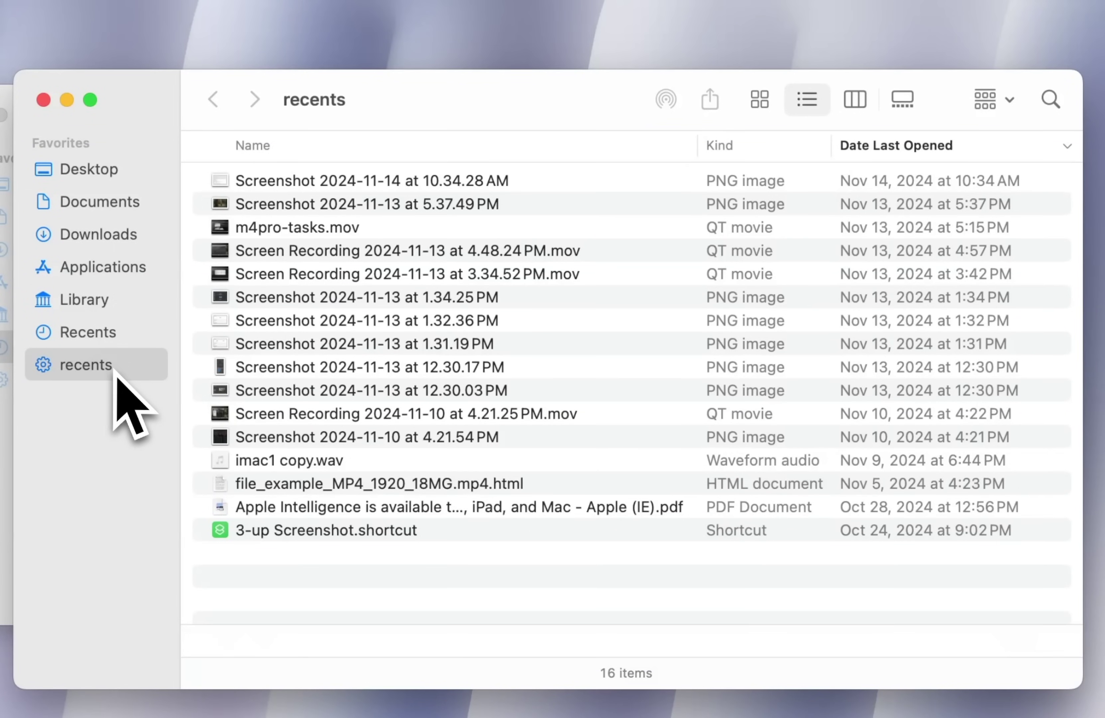
- Compare the built-in Recents list with the recents smart folder
{"action": "left_click", "coordinate": [106, 350]}
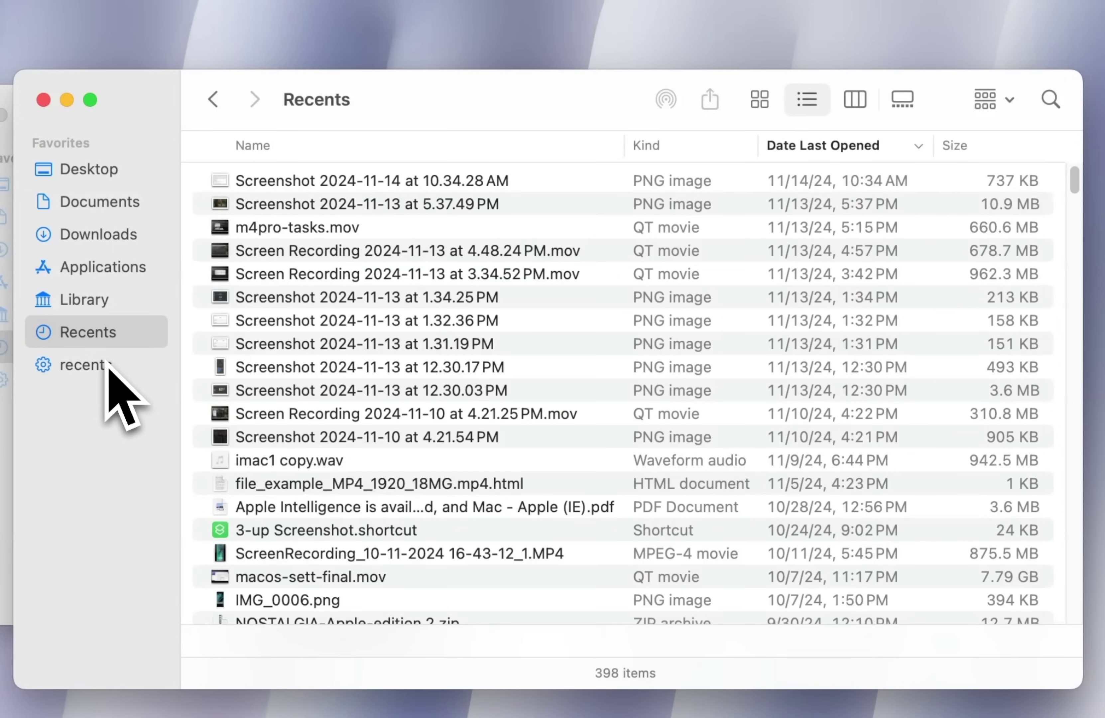
{"action": "scroll", "coordinate": [637, 494], "scroll_direction": "down", "scroll_amount": 6}
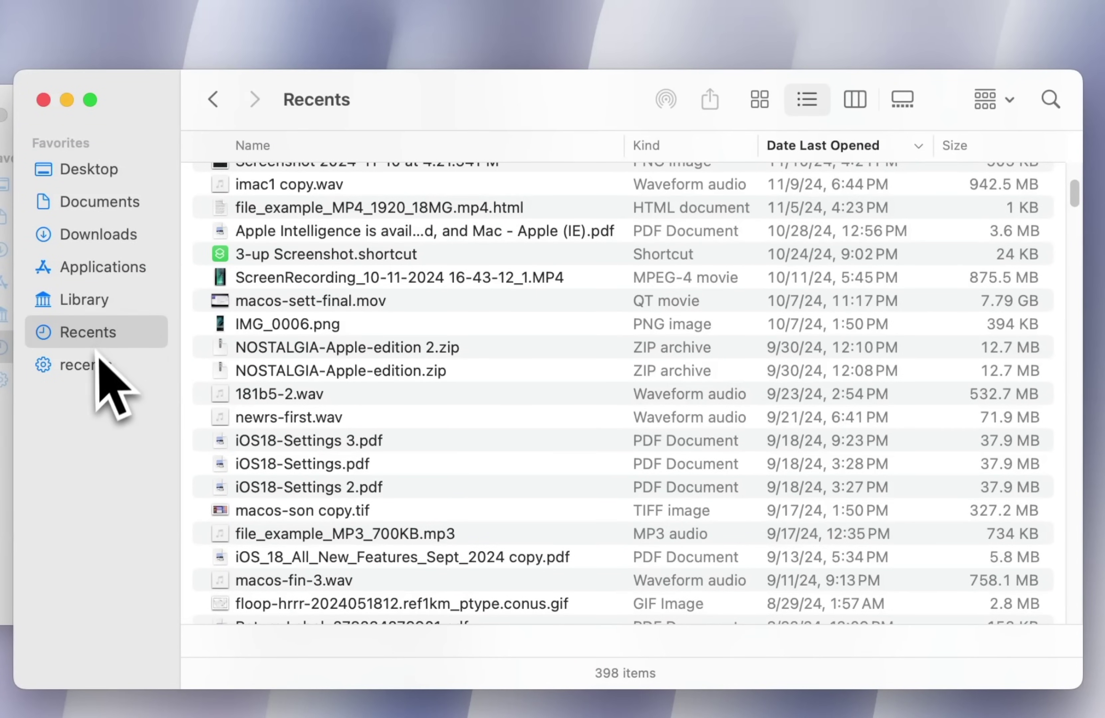
{"action": "left_click", "coordinate": [93, 366]}
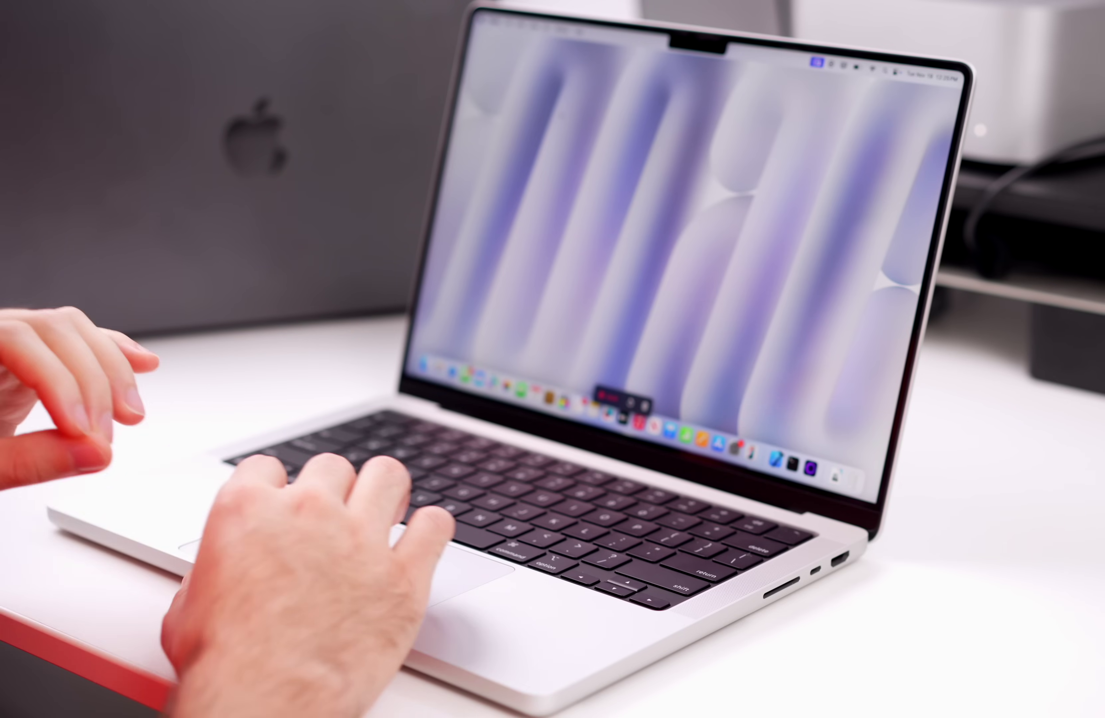
- Open the Battery section of System Settings and set the energy mode on power adapter to High Power
{"action": "left_click", "coordinate": [735, 447]}
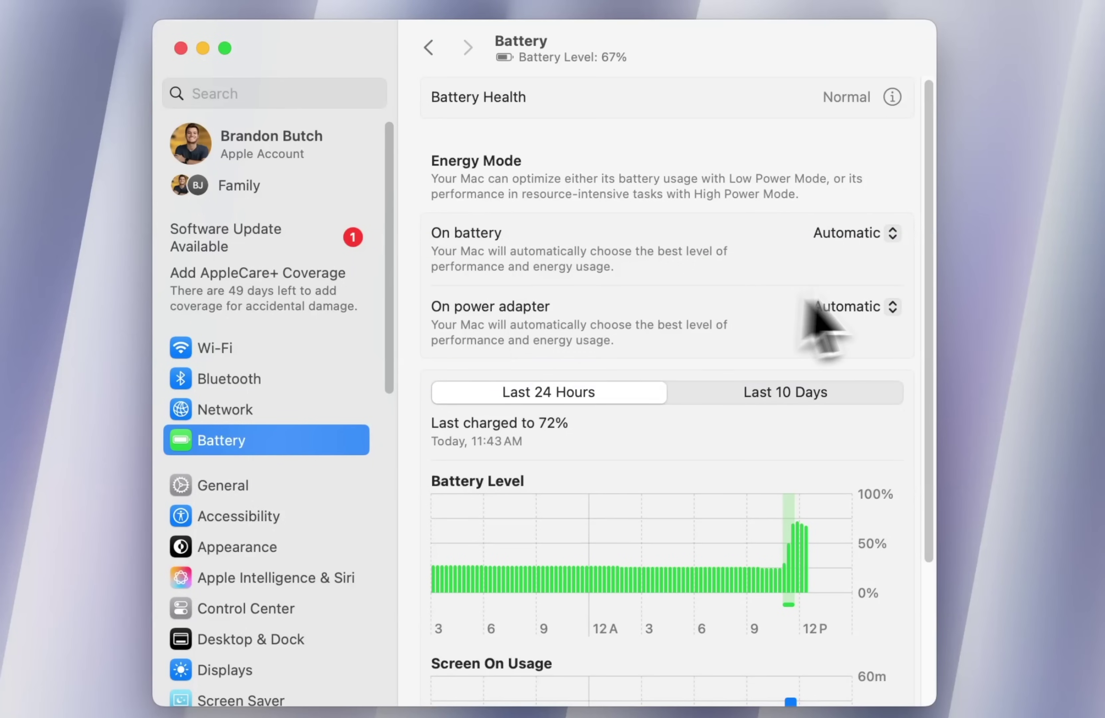
{"action": "left_click", "coordinate": [877, 234]}
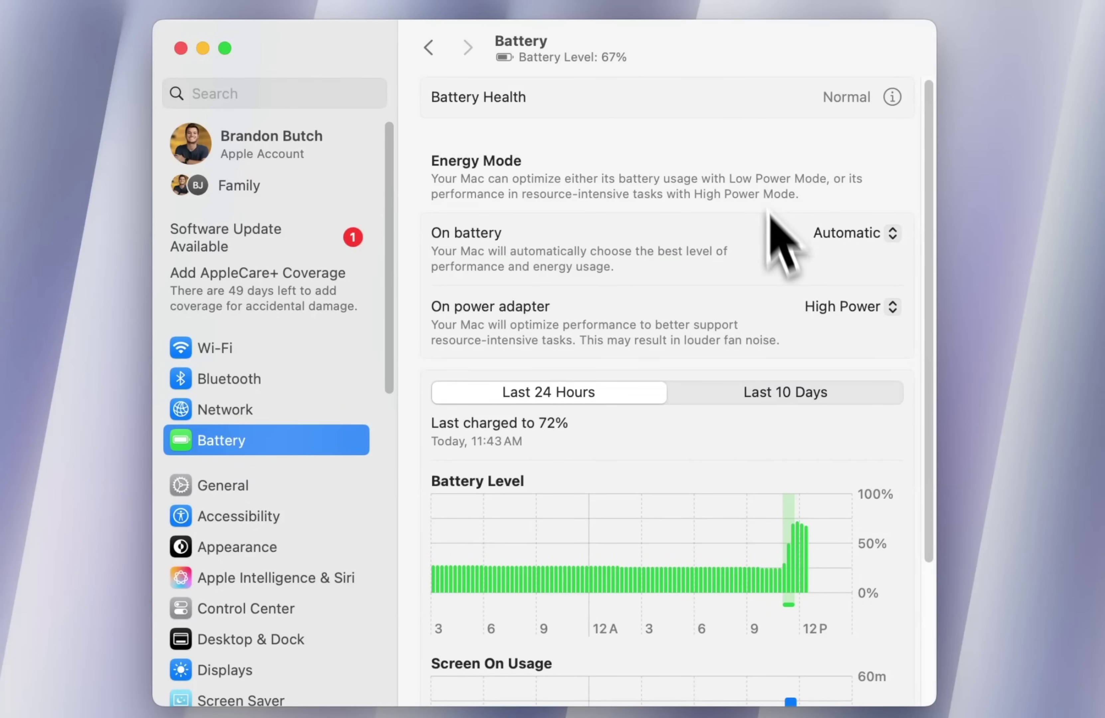
- Open the additional battery options and toggle the first option
{"action": "scroll", "coordinate": [789, 345], "scroll_direction": "down", "scroll_amount": 5}
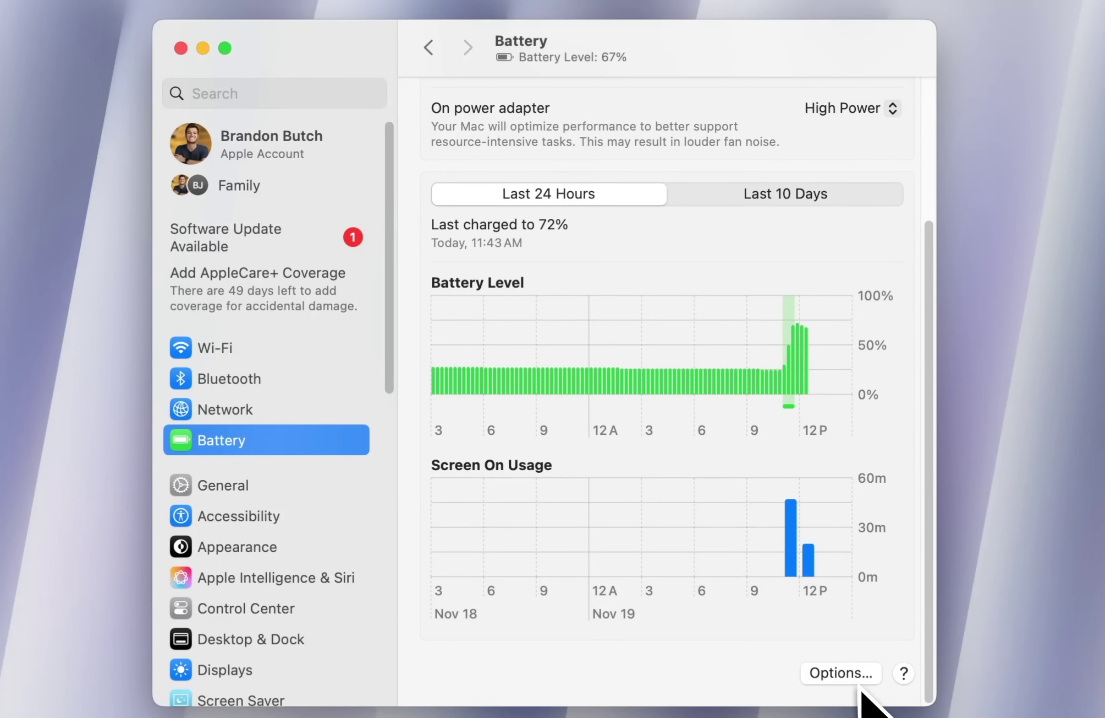
{"action": "left_click", "coordinate": [862, 682]}
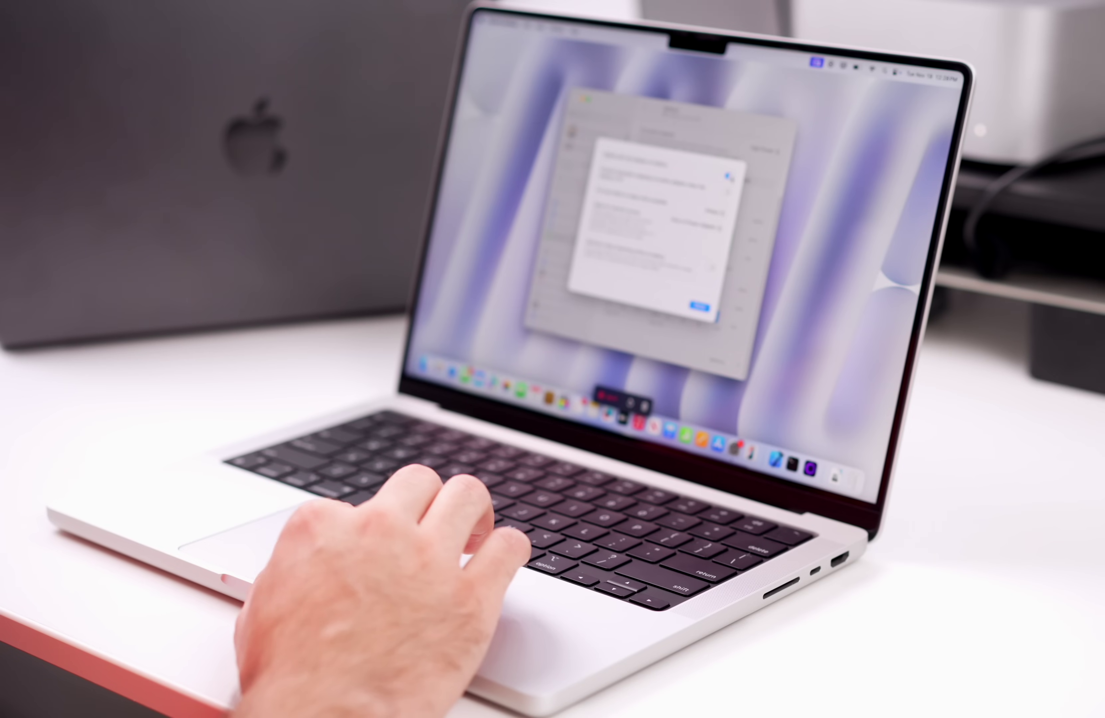
{"action": "left_click", "coordinate": [729, 176]}
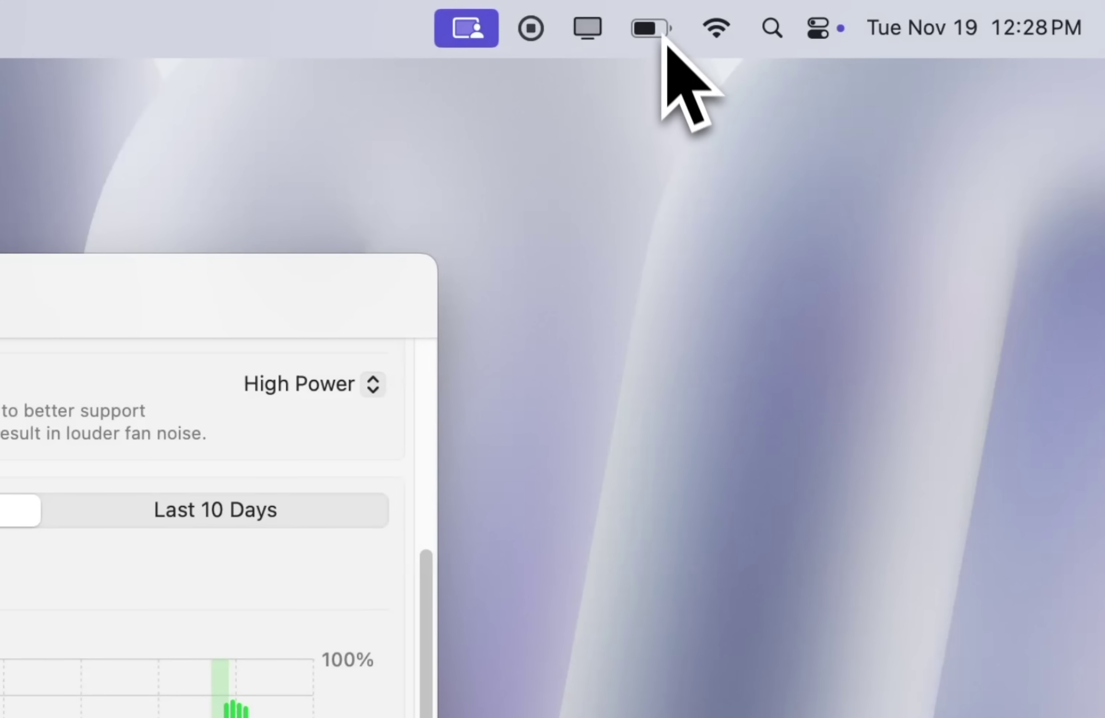
- Examine the battery charge, power source and energy-using apps in the menu bar's battery status
{"action": "left_click", "coordinate": [663, 12]}
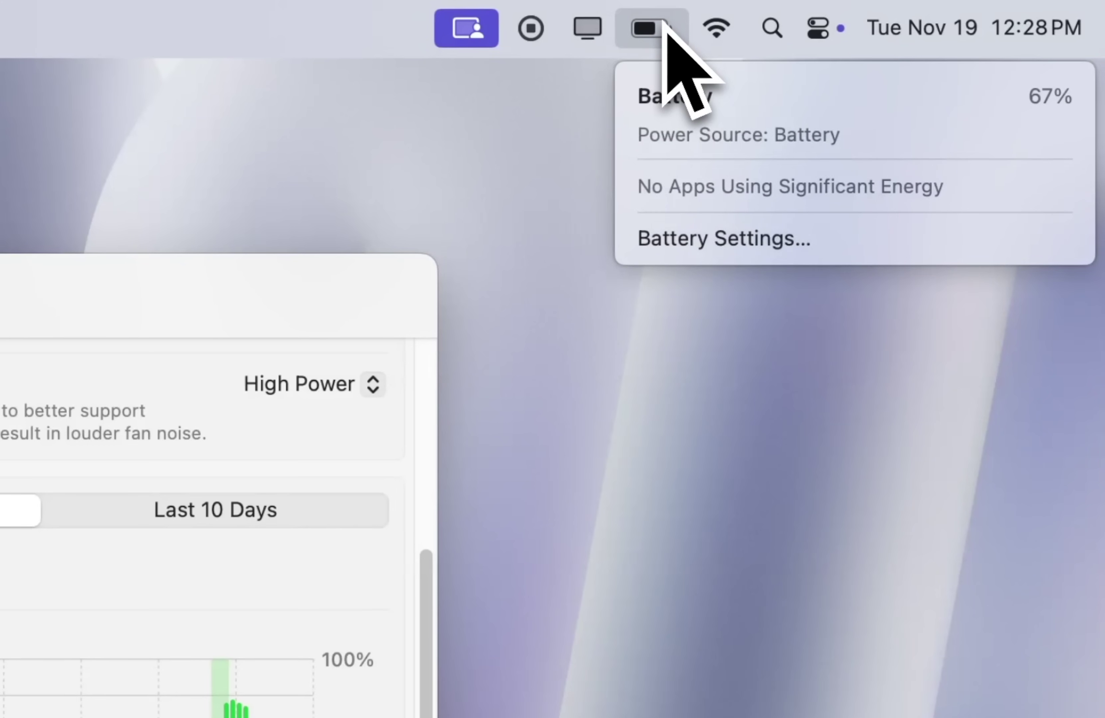
{"action": "left_click", "coordinate": [665, 23]}
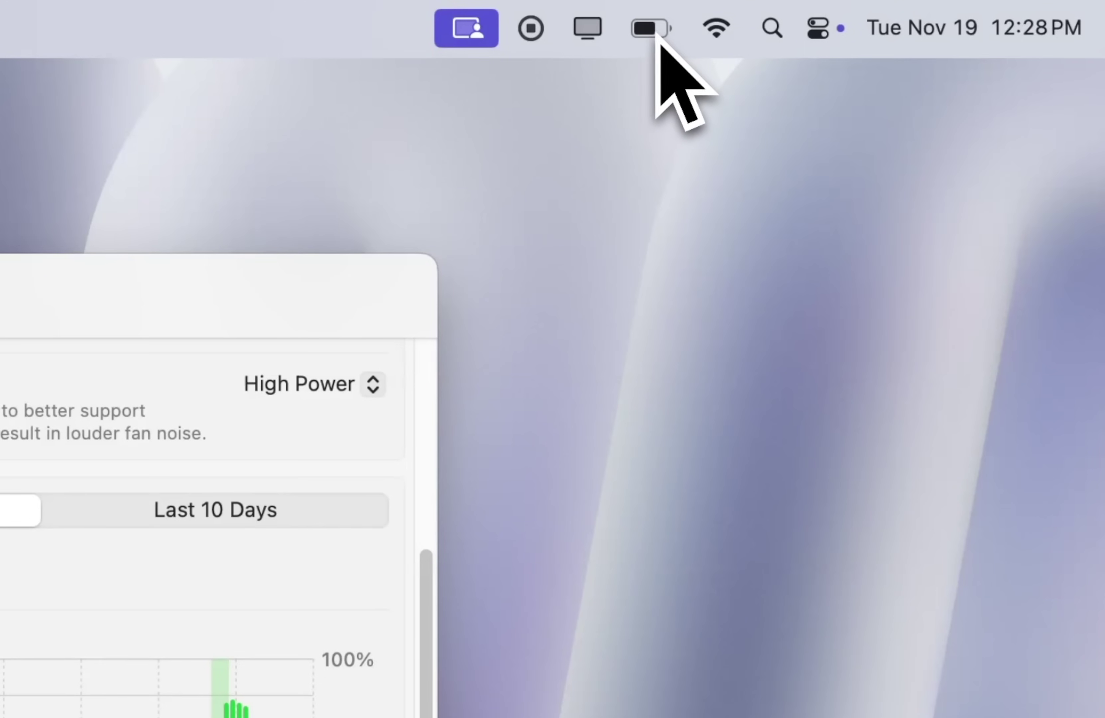
{"action": "left_click", "coordinate": [664, 26]}
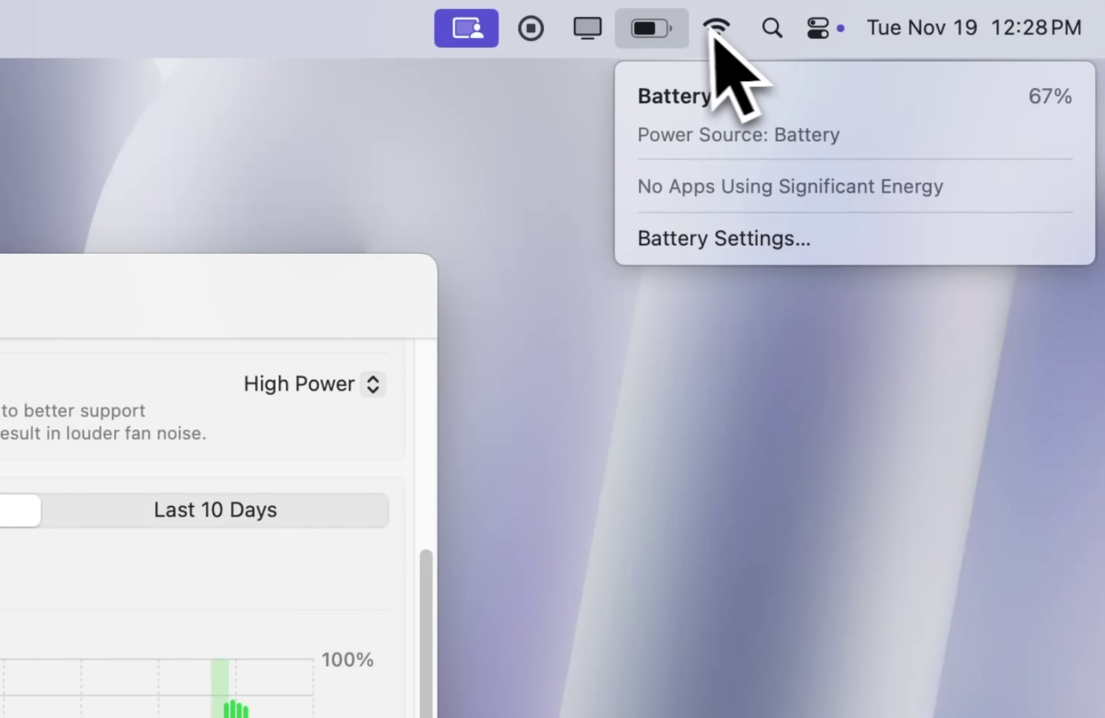
{"action": "left_click", "coordinate": [648, 21]}
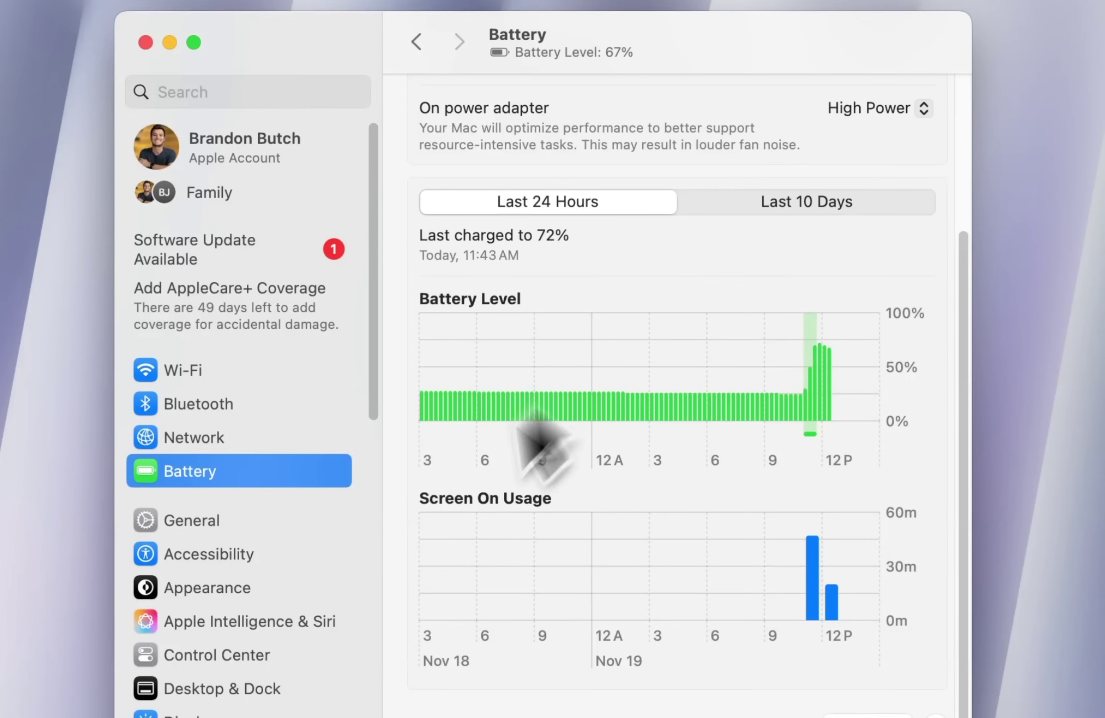
- In the Control Center settings, turn on Show Percentage for the battery
{"action": "scroll", "coordinate": [294, 495], "scroll_direction": "down", "scroll_amount": 5}
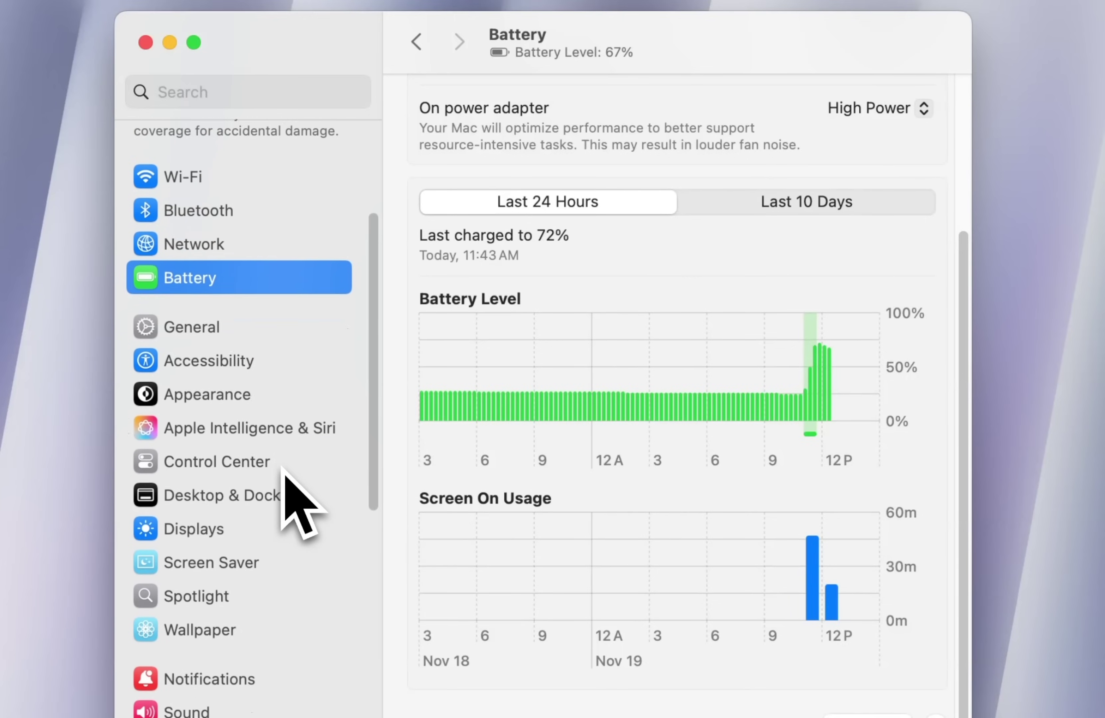
{"action": "left_click", "coordinate": [266, 398]}
{"action": "scroll", "coordinate": [511, 376], "scroll_direction": "down", "scroll_amount": 10}
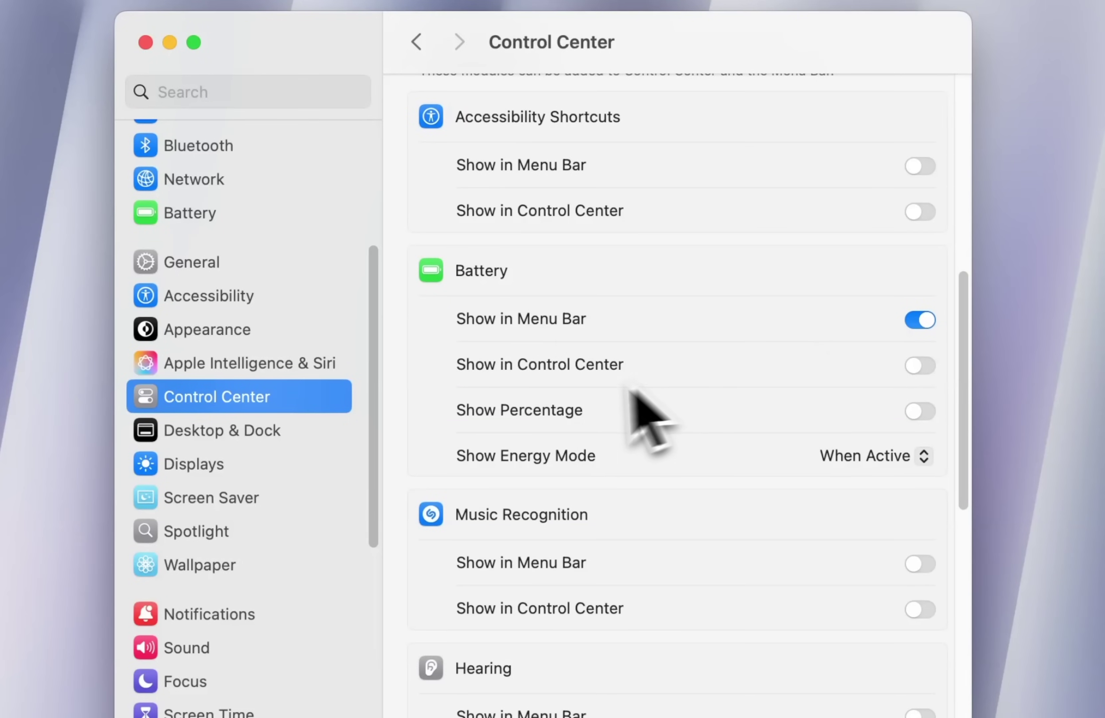
{"action": "left_click", "coordinate": [920, 412]}
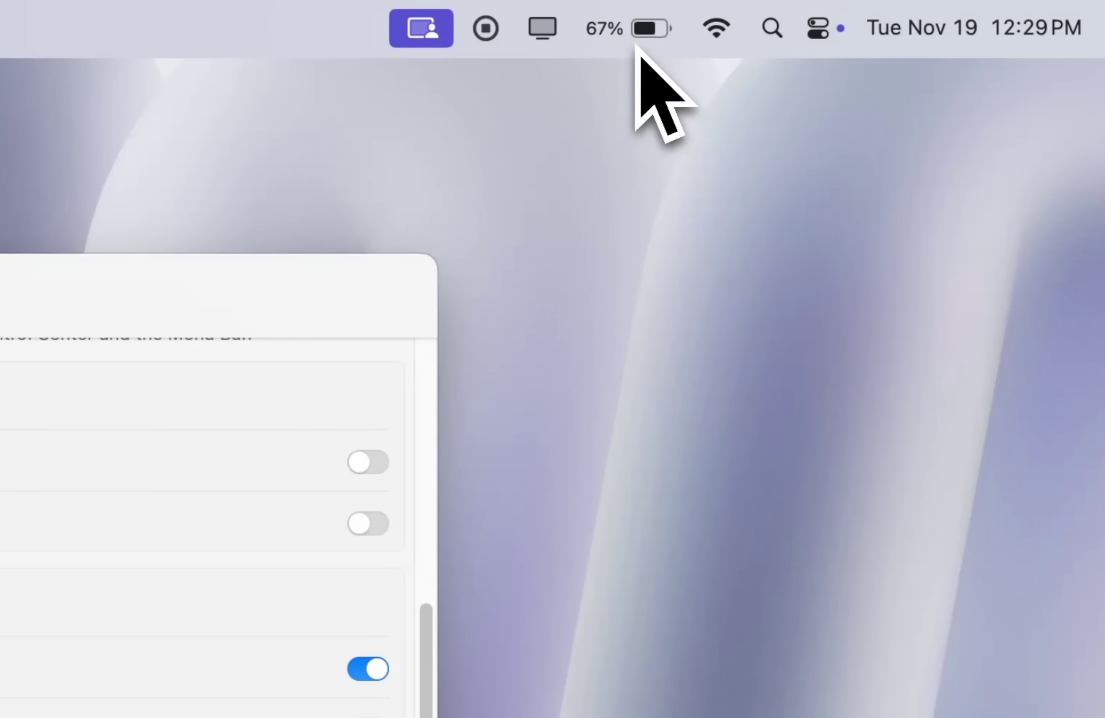
- Set the battery's Show Energy Mode to Always and check the energy modes offered in the menu bar's battery status
{"action": "left_click", "coordinate": [636, 44]}
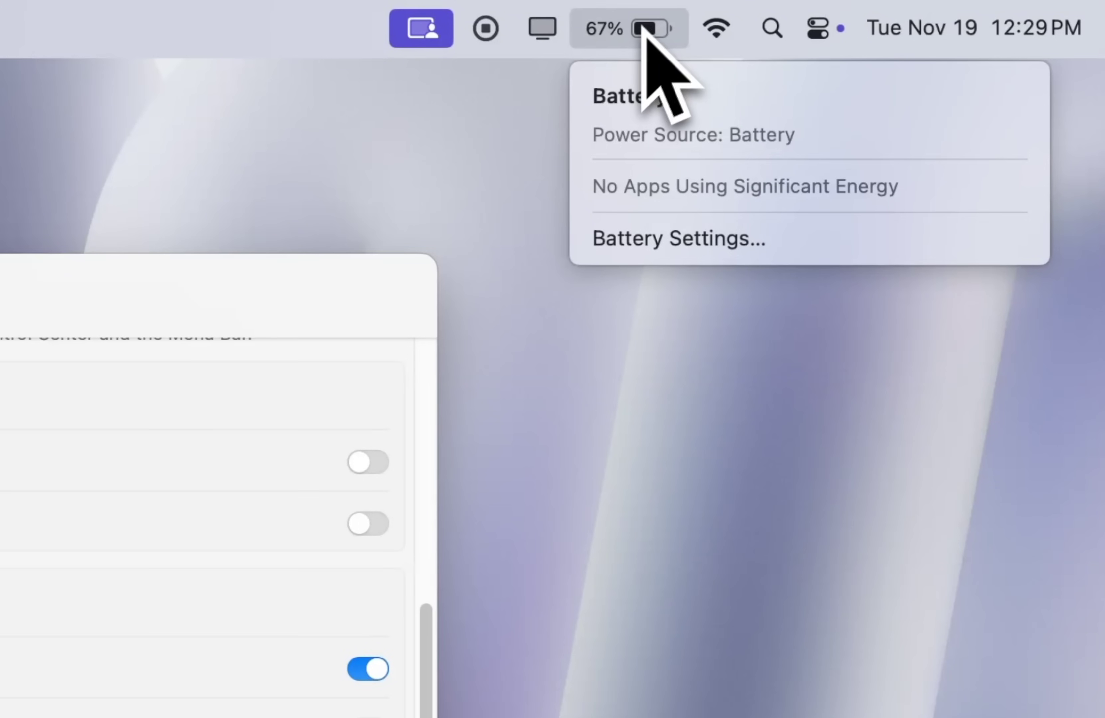
{"action": "left_click", "coordinate": [644, 7]}
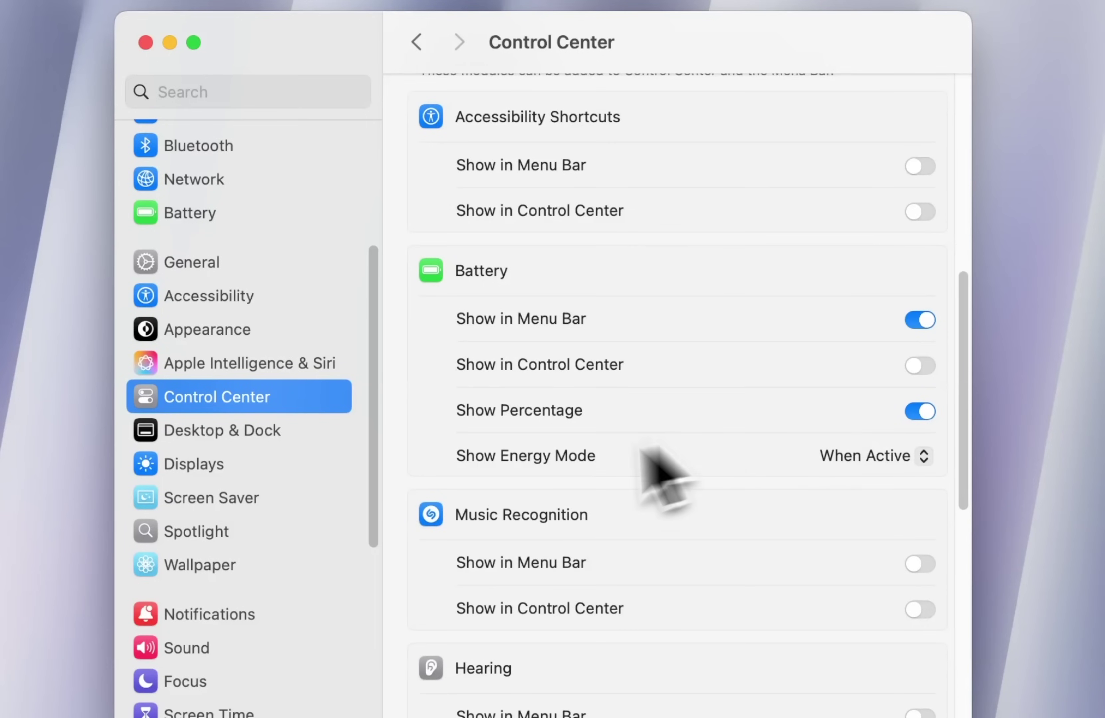
{"action": "left_click", "coordinate": [876, 462]}
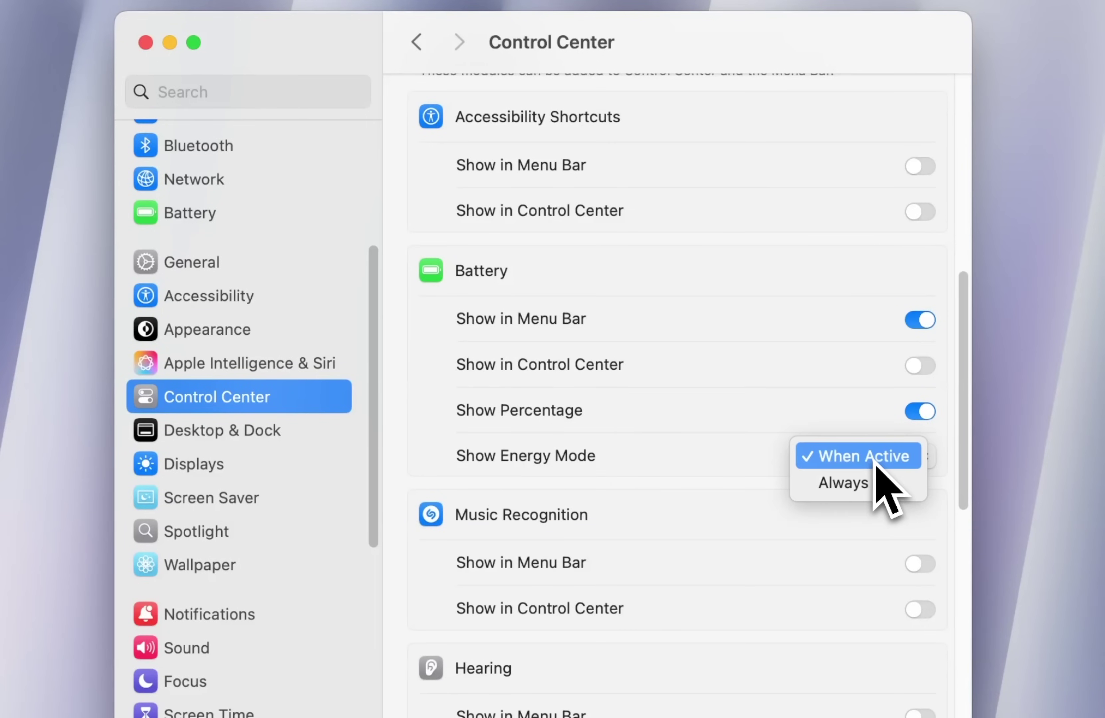
{"action": "left_click", "coordinate": [871, 483]}
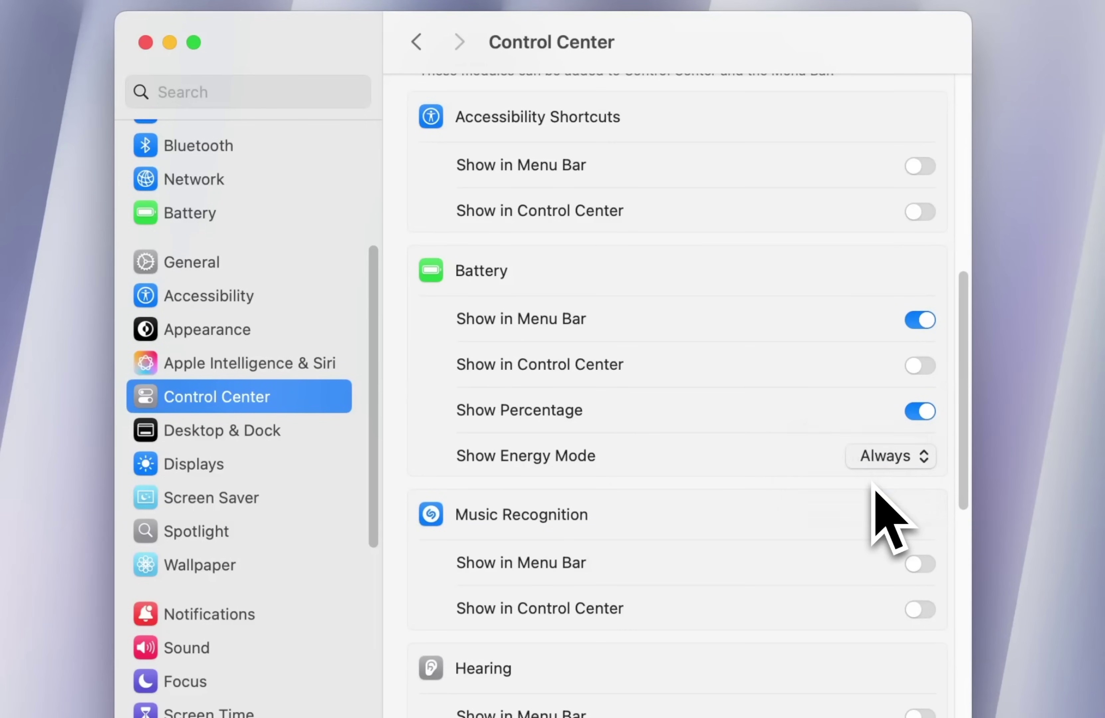
{"action": "left_click", "coordinate": [656, 5]}
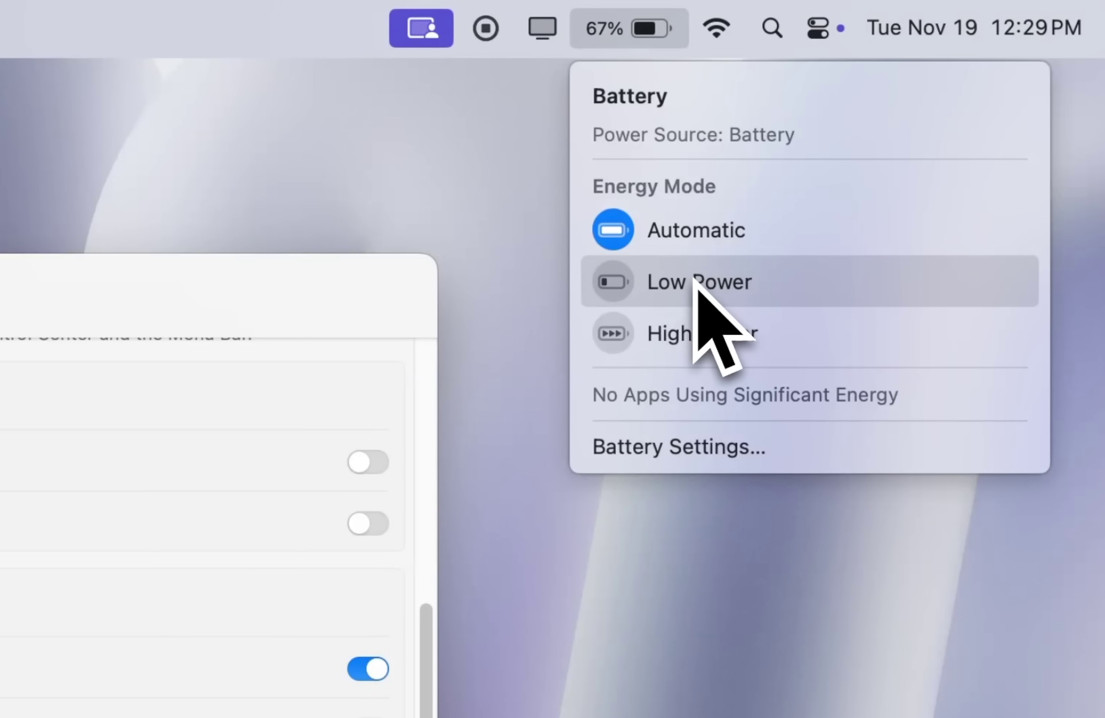
{"action": "left_click", "coordinate": [570, 3]}
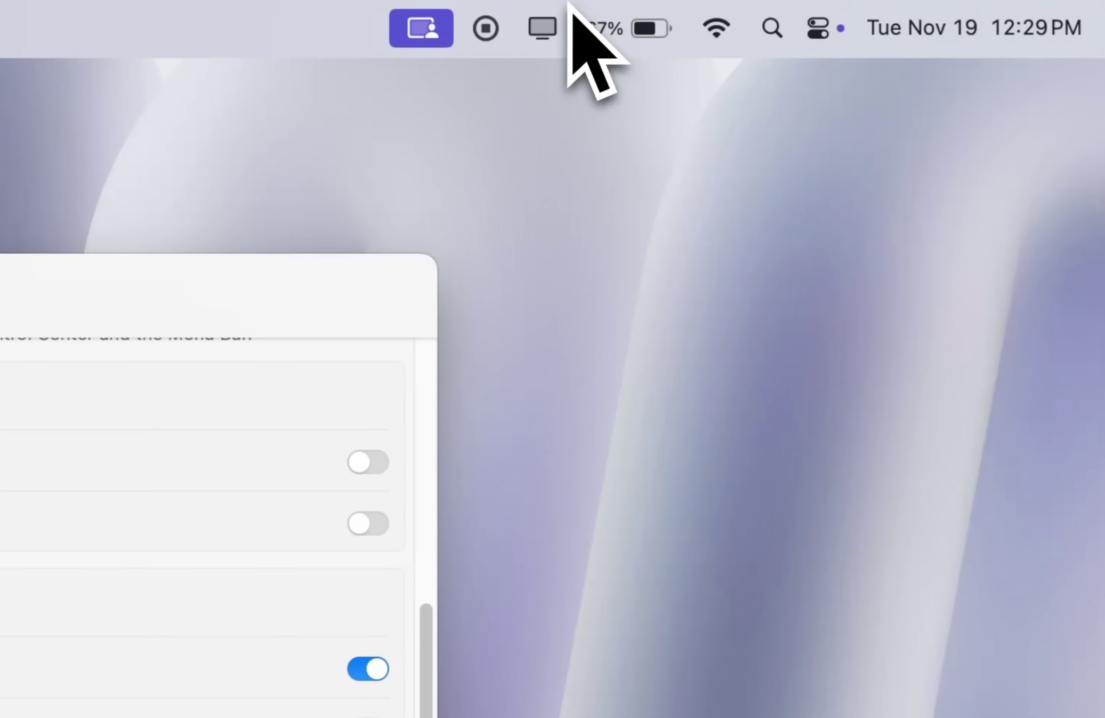
- Reorder the menu bar so that the Wi-Fi icon comes before the screen-sharing icon
{"action": "left_click_drag", "start_coordinate": [187, 265], "coordinate": [459, 233]}
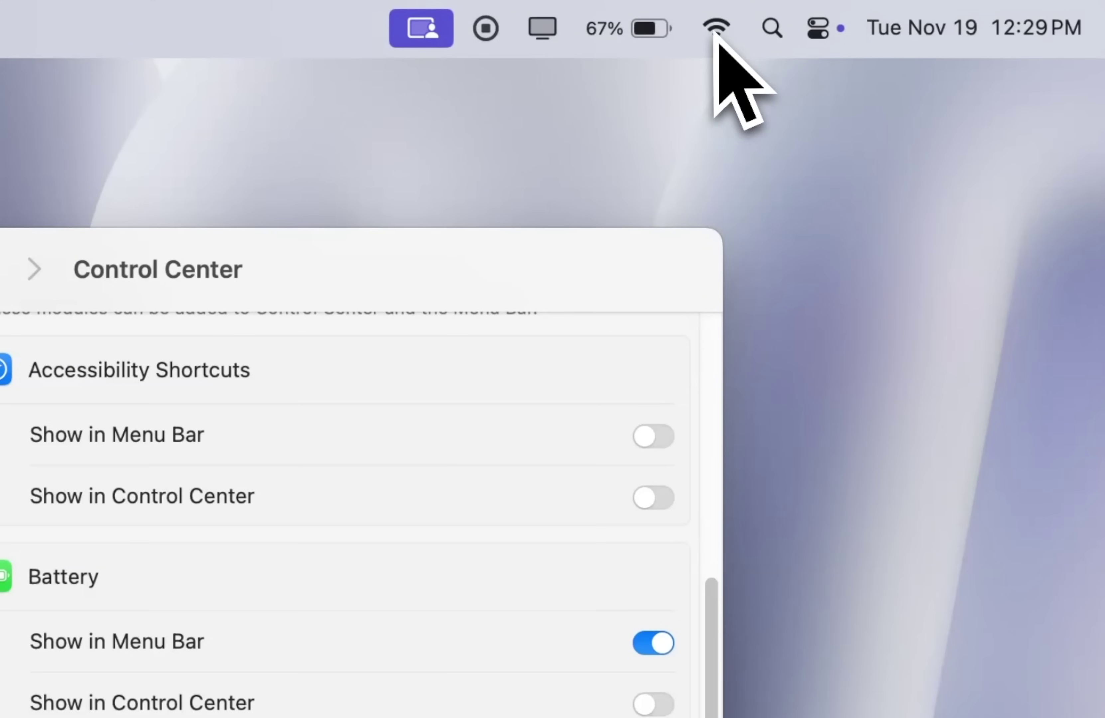
{"action": "left_click_drag", "start_coordinate": [726, 34], "coordinate": [408, 49]}
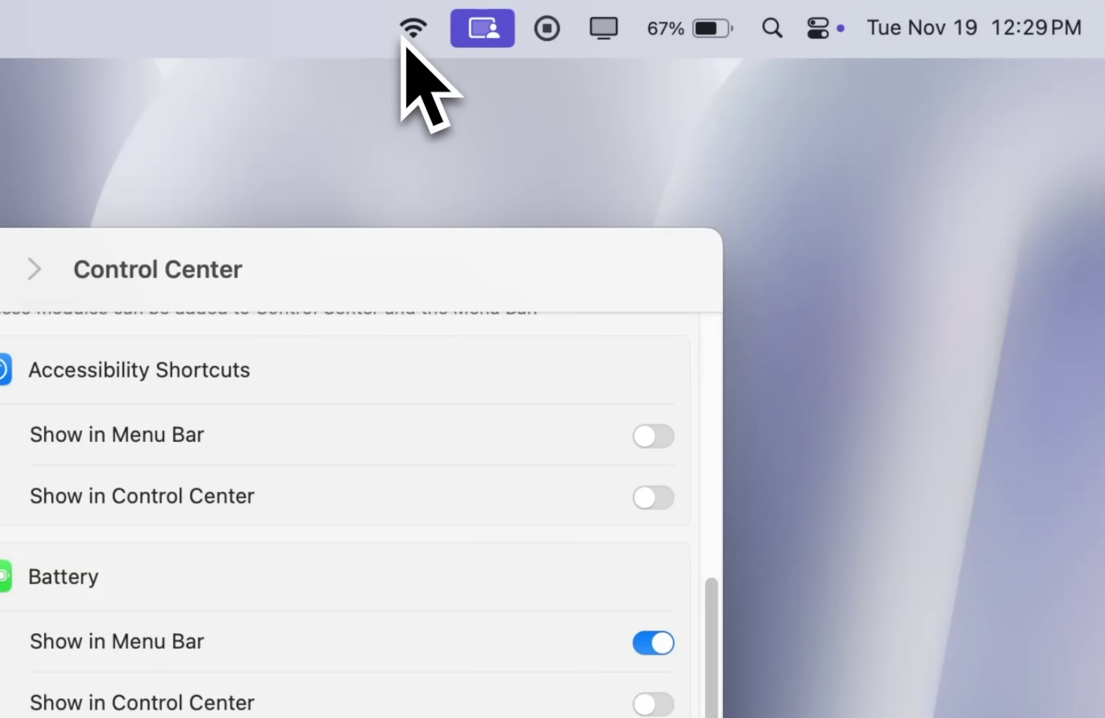
{"action": "mouse_move", "coordinate": [608, 39]}
{"action": "left_mouse_down"}
{"action": "mouse_move", "coordinate": [736, 47]}
{"action": "mouse_move", "coordinate": [607, 38]}
{"action": "left_mouse_up"}
- Try opening and dismissing Spotlight search, both from its menu bar icon and with its keyboard shortcut
{"action": "scroll", "coordinate": [875, 407], "scroll_direction": "down", "scroll_amount": 15}
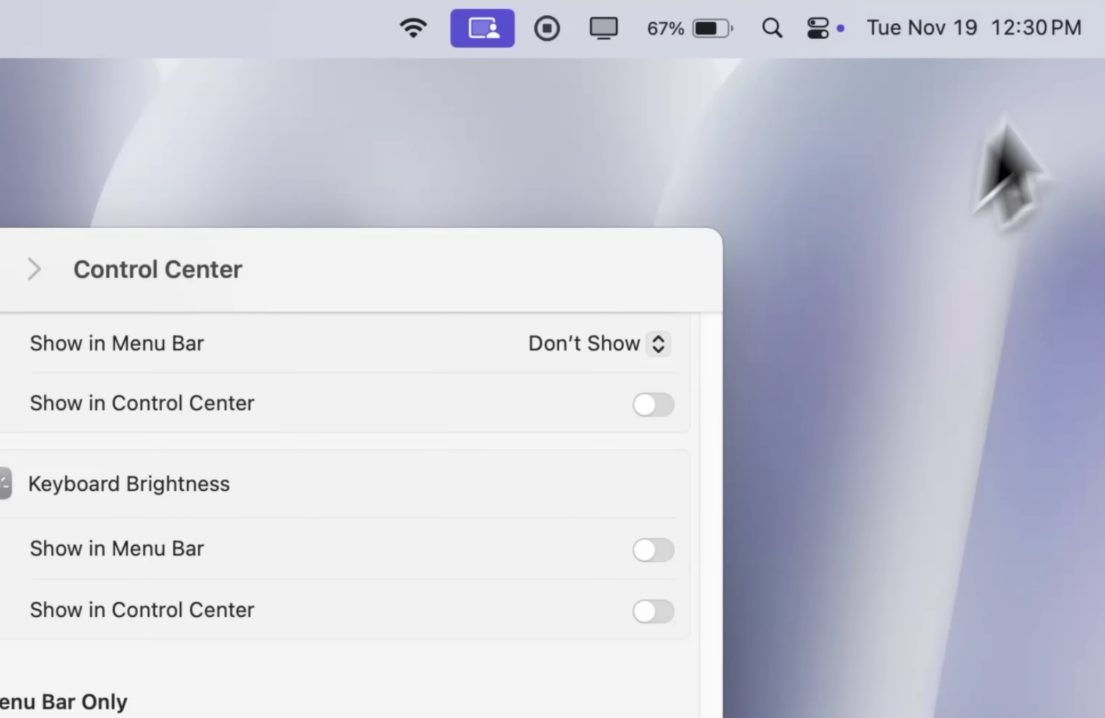
{"action": "left_click", "coordinate": [782, 21]}
{"action": "left_click", "coordinate": [784, 21]}
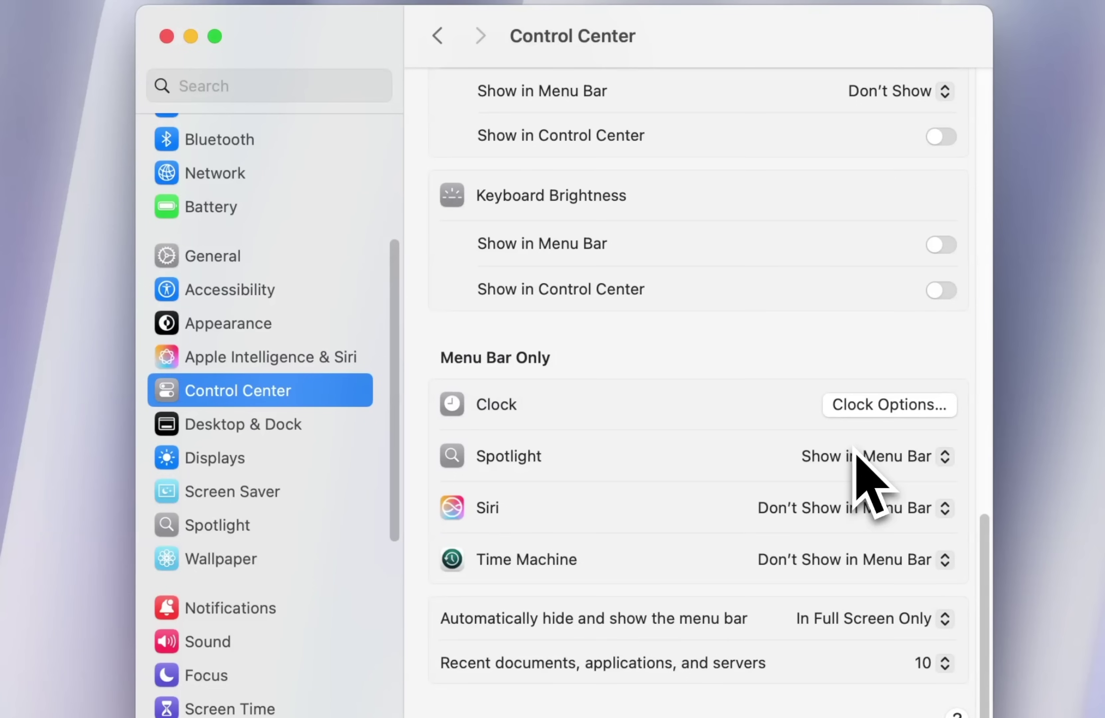
{"action": "key", "text": "super+space"}
{"action": "key", "text": "Escape"}
{"action": "key", "text": "super+space"}
{"action": "key", "text": "Escape"}
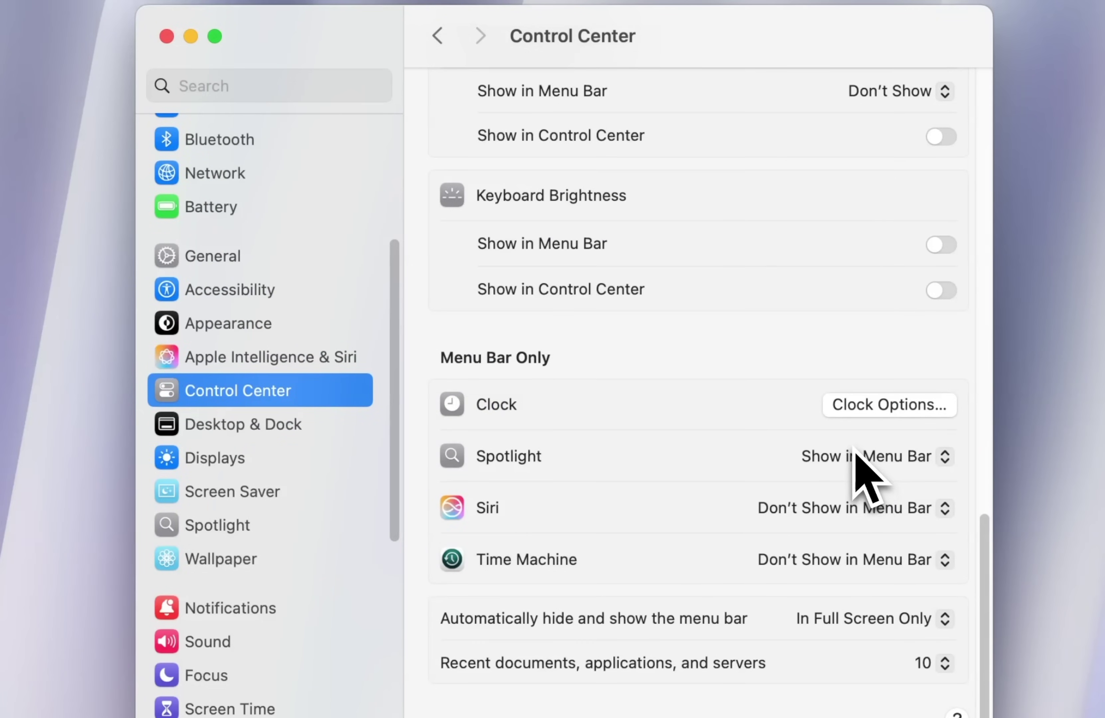
- In the Menu Bar Only settings, set Spotlight to Don't Show in Menu Bar and Siri to Show in Menu Bar
{"action": "left_click", "coordinate": [856, 449]}
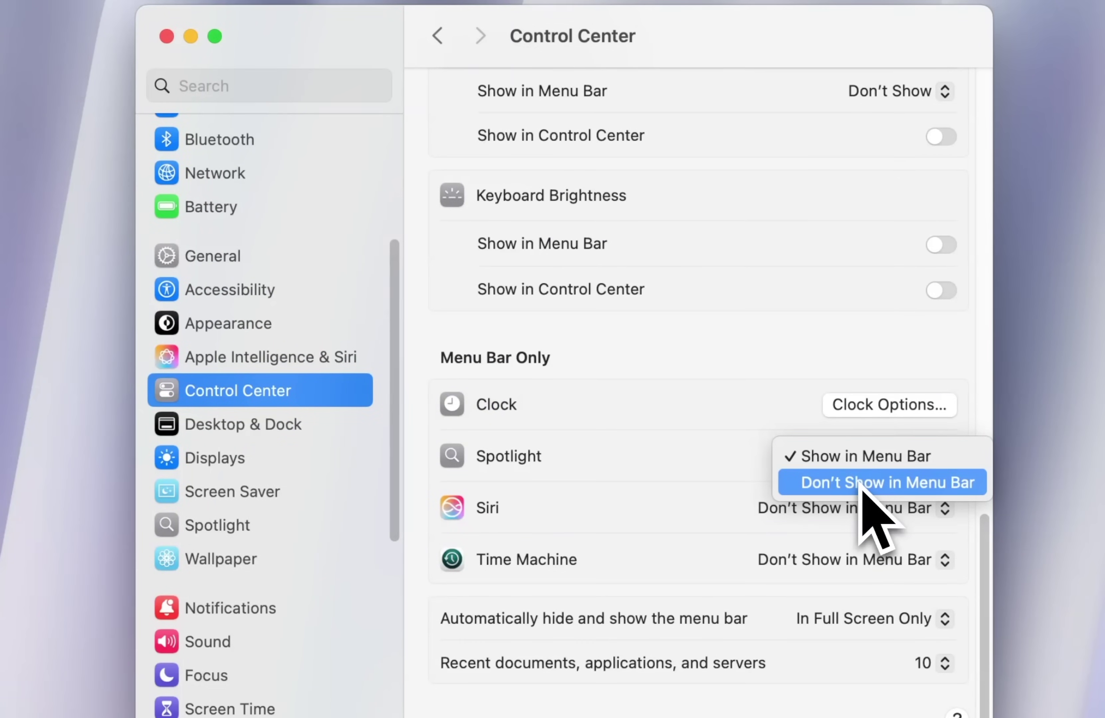
{"action": "left_click", "coordinate": [860, 486]}
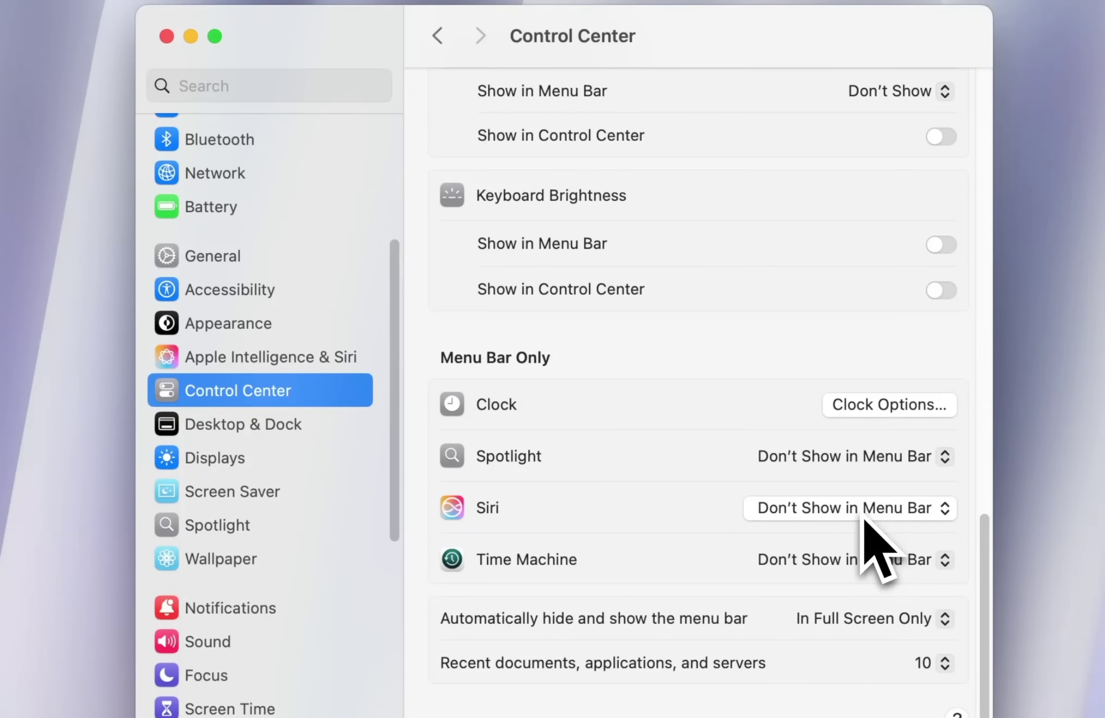
{"action": "left_click", "coordinate": [863, 513]}
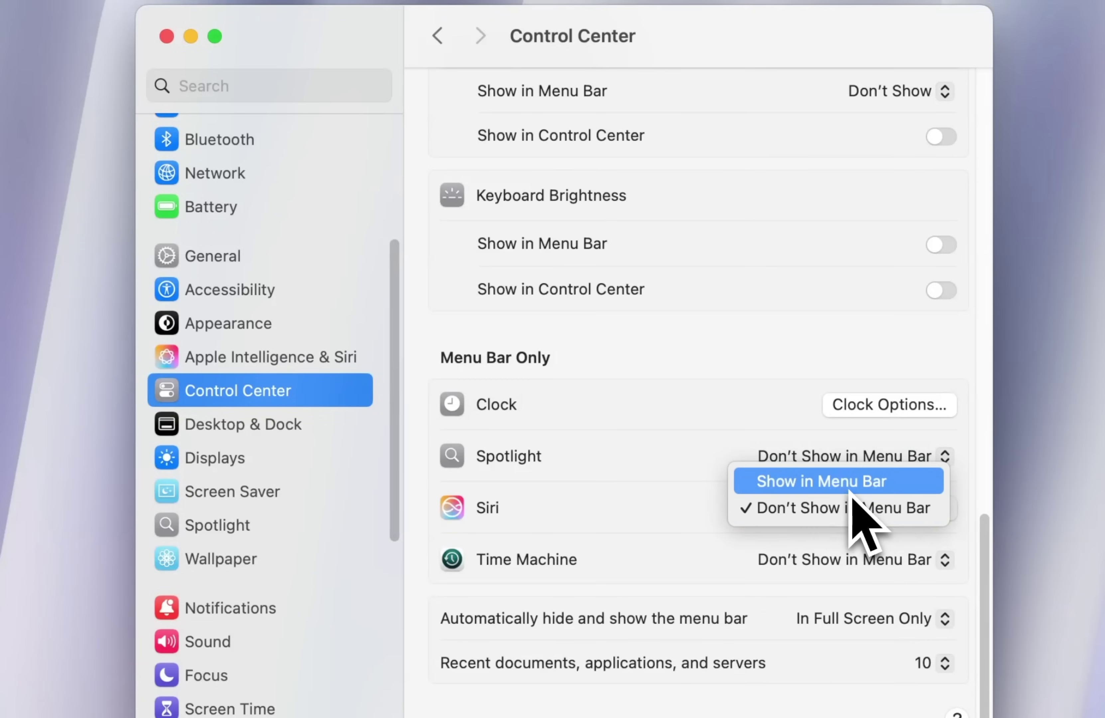
{"action": "left_click", "coordinate": [849, 490]}
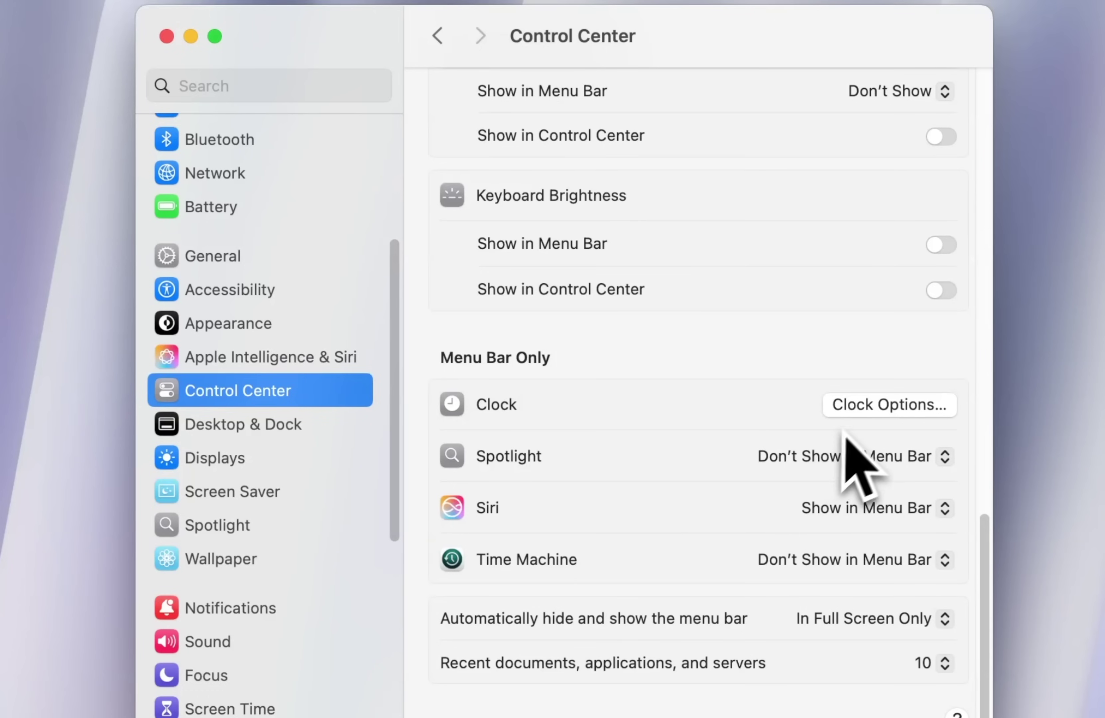
- In the clock options, turn off Show AM/PM and set Show date to Never
{"action": "left_click", "coordinate": [859, 413]}
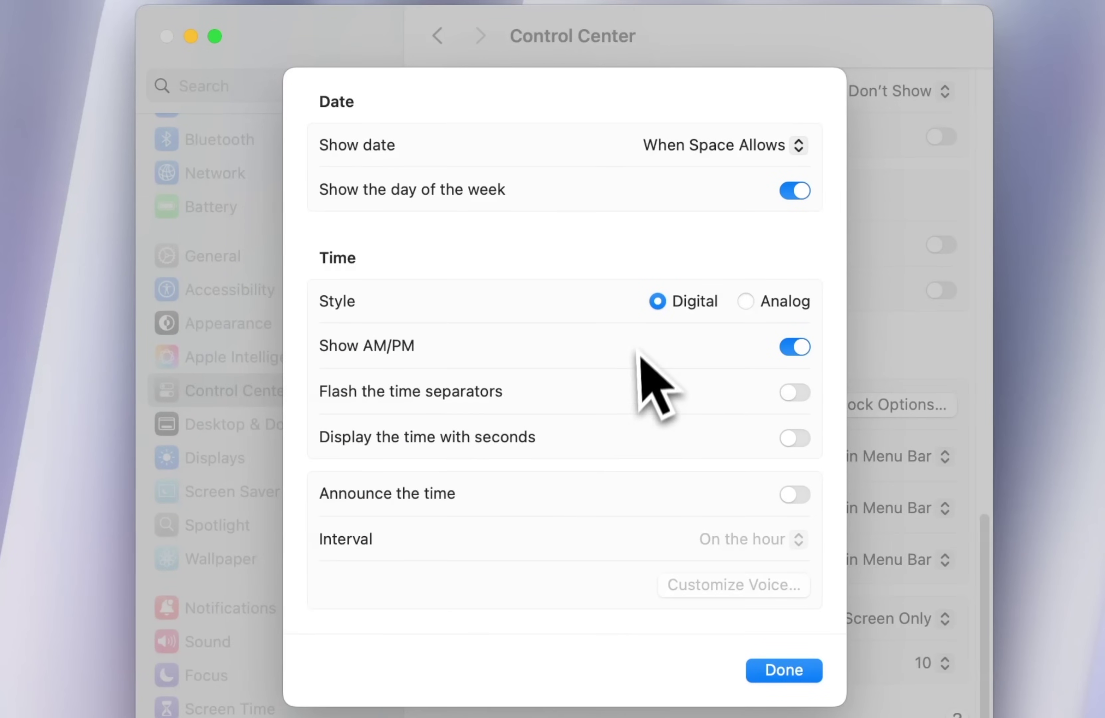
{"action": "left_click", "coordinate": [795, 347]}
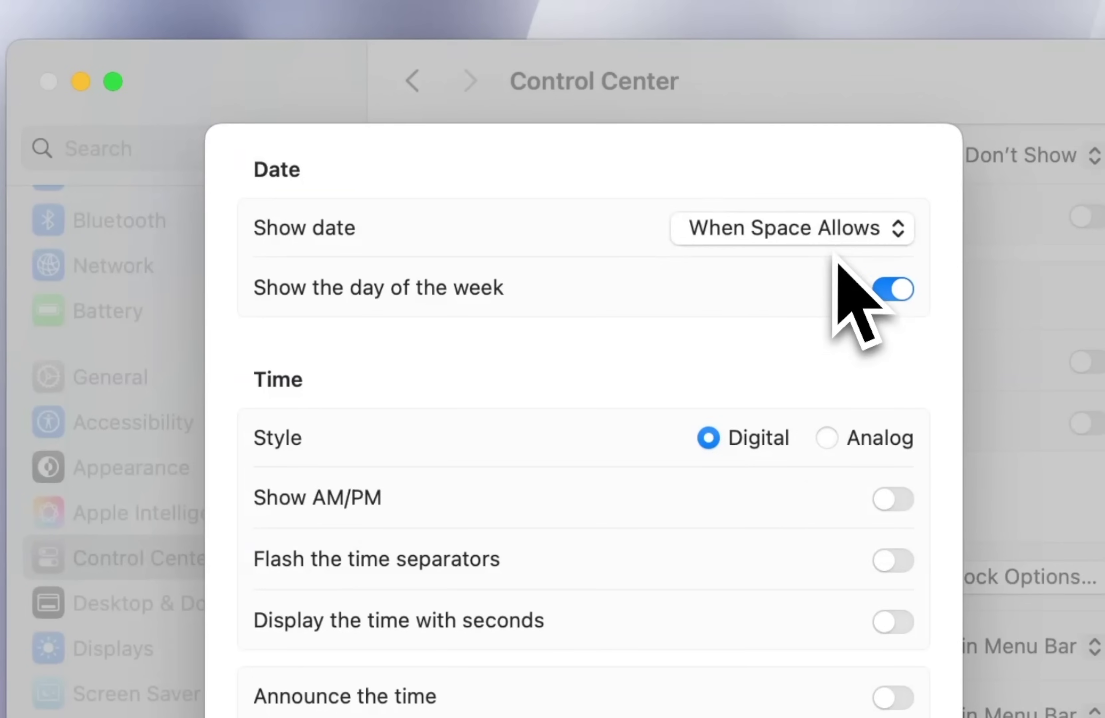
{"action": "left_click", "coordinate": [830, 233]}
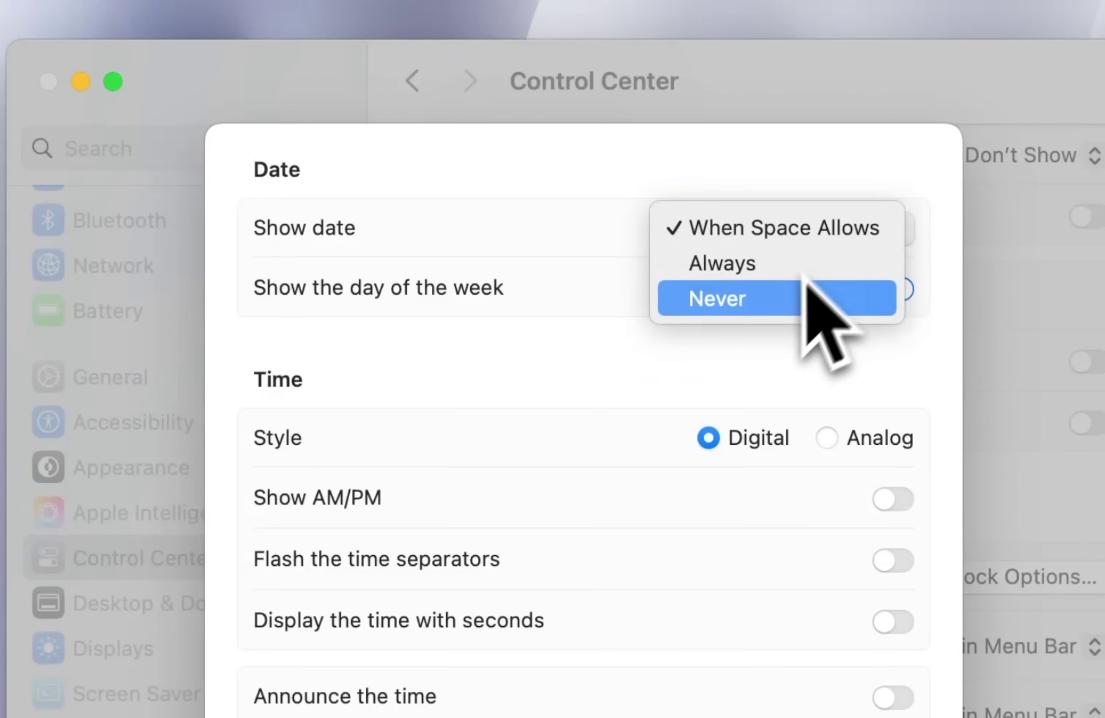
{"action": "left_click", "coordinate": [782, 301]}
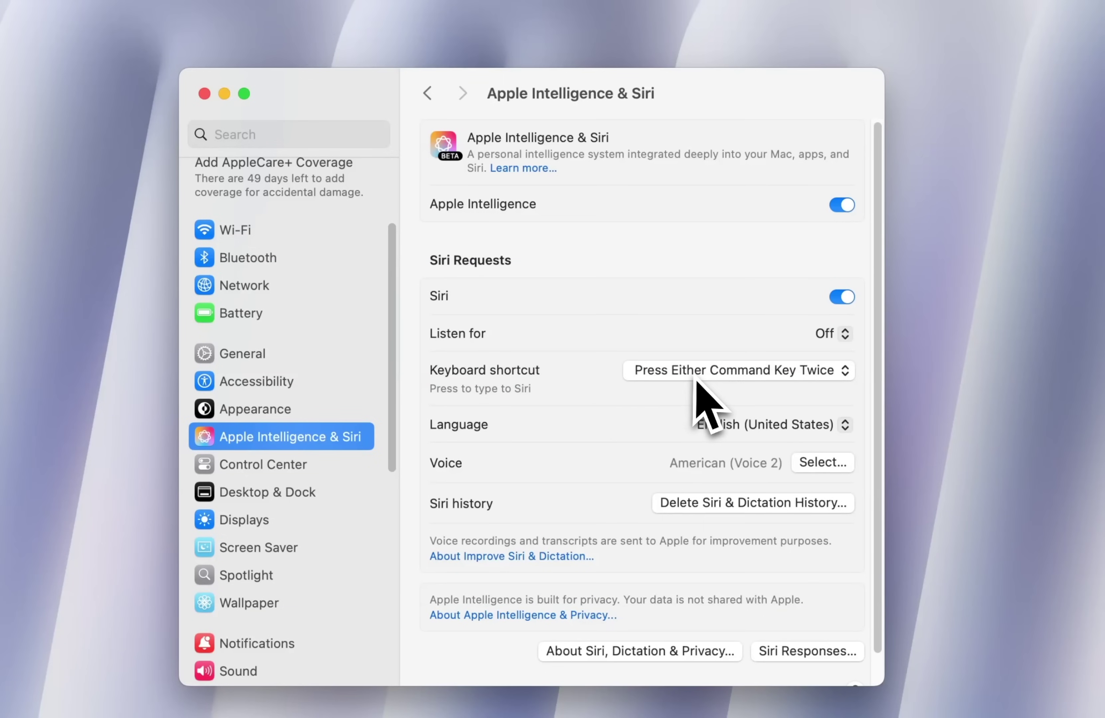
- Enable Press Either Command Key Twice as the Type to Siri keyboard shortcut and try it out
{"action": "left_click", "coordinate": [722, 376]}
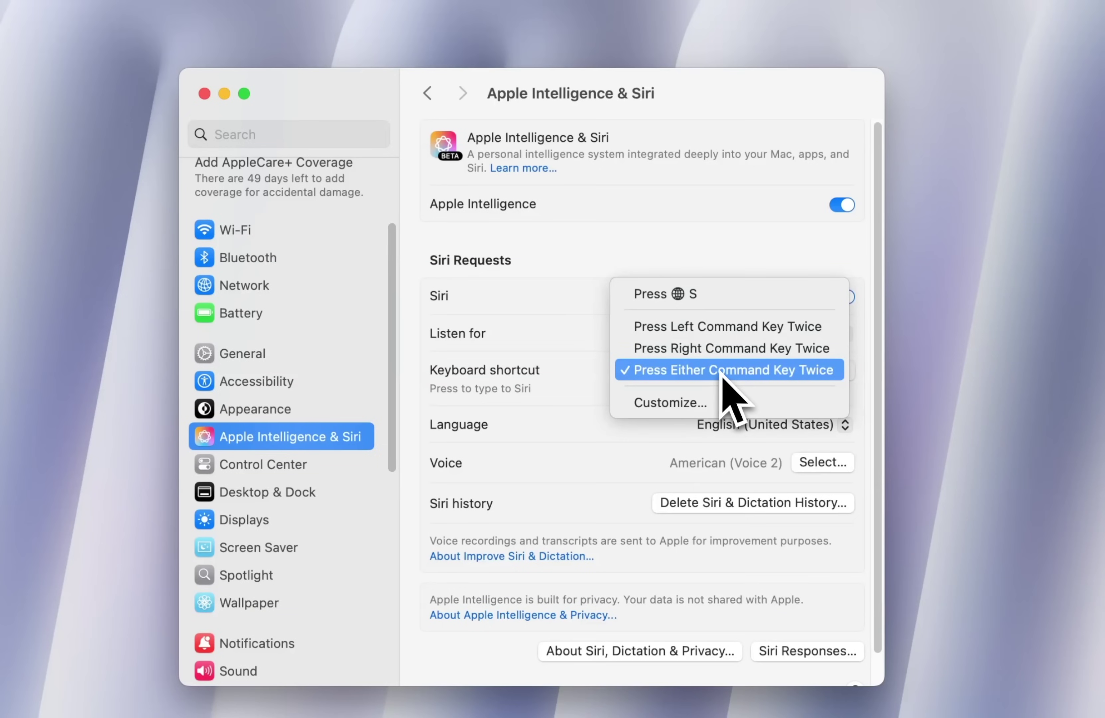
{"action": "left_click", "coordinate": [722, 373]}
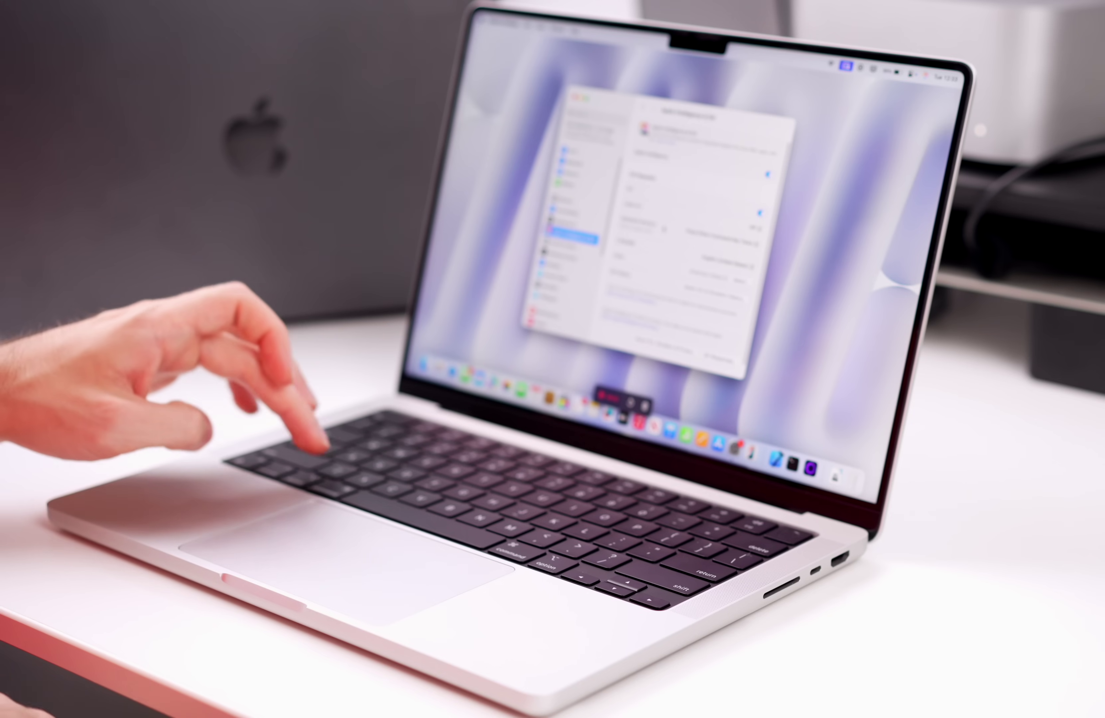
{"action": "key", "text": "super"}
{"action": "key", "text": "super"}
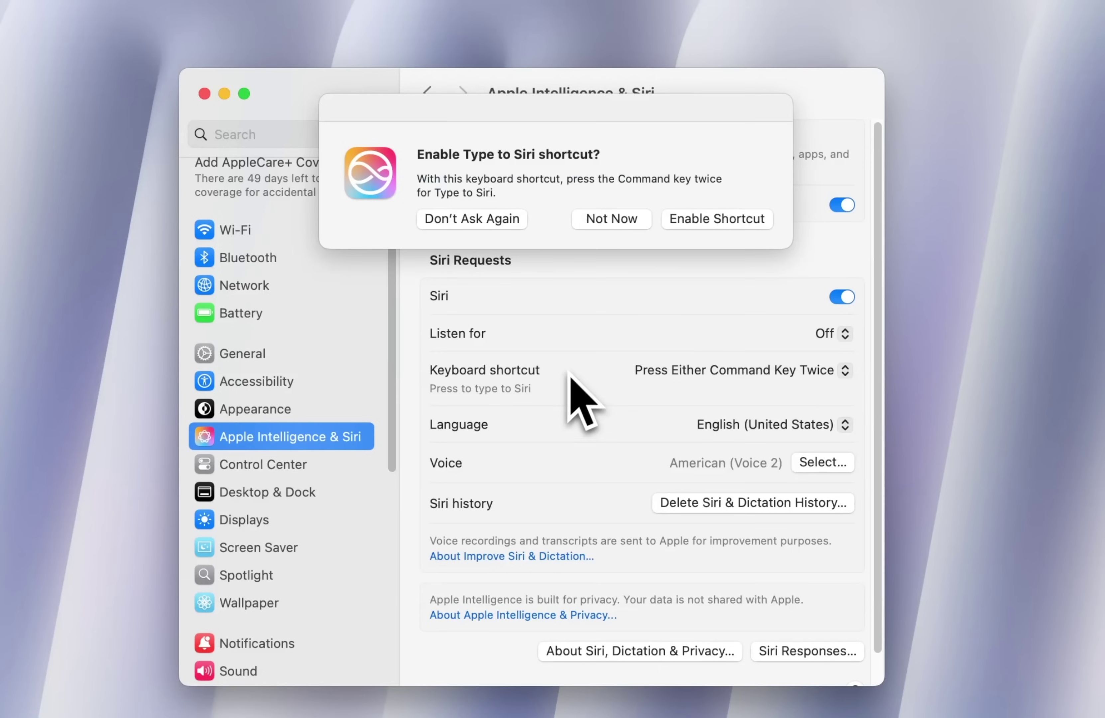
{"action": "left_click", "coordinate": [709, 223]}
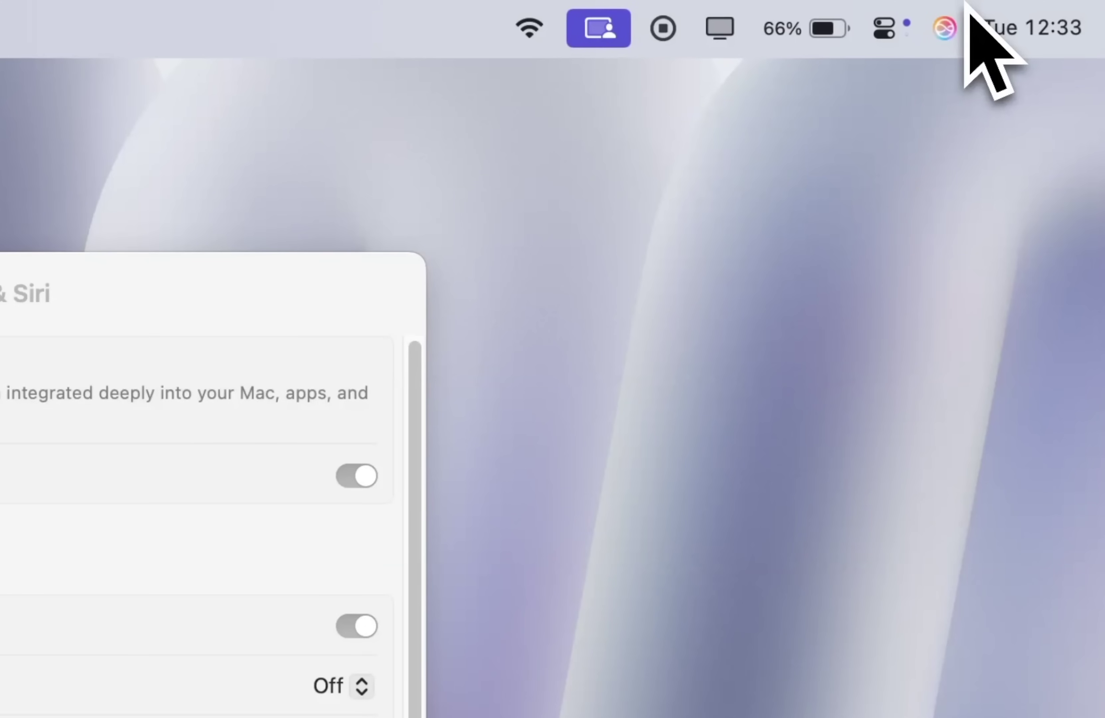
{"action": "key", "text": "super"}
{"action": "key", "text": "super"}
{"action": "key", "text": "Escape"}
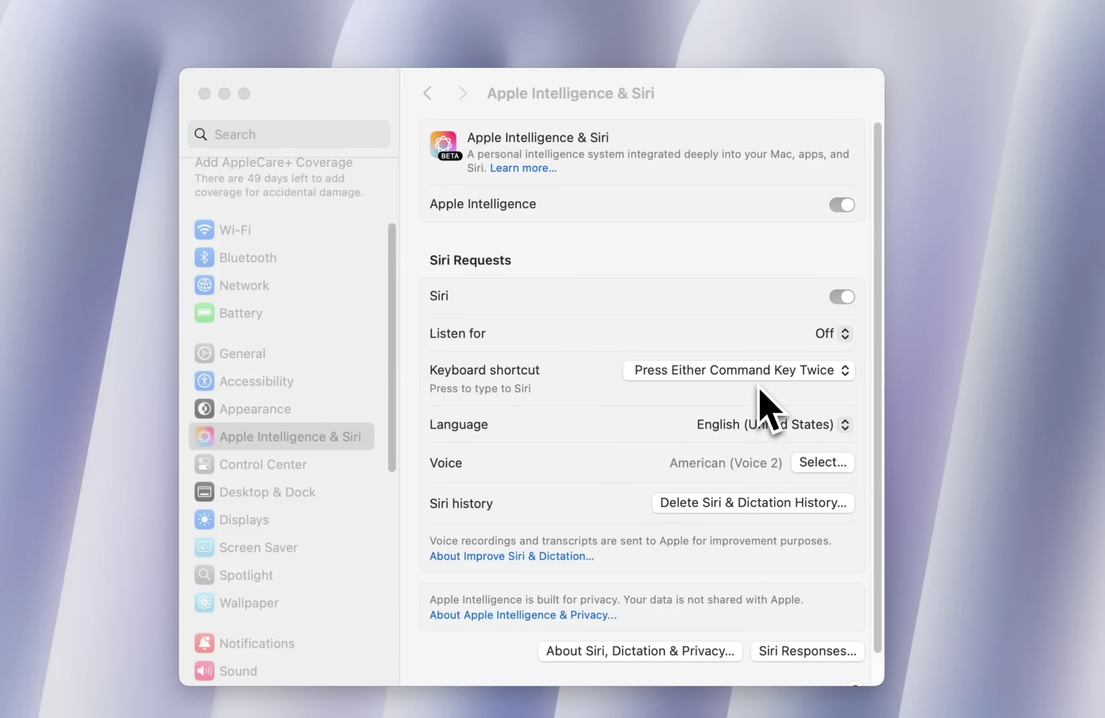
- Customize Siri's keyboard shortcut to ⌥⌘S and try it out
{"action": "left_click", "coordinate": [760, 373]}
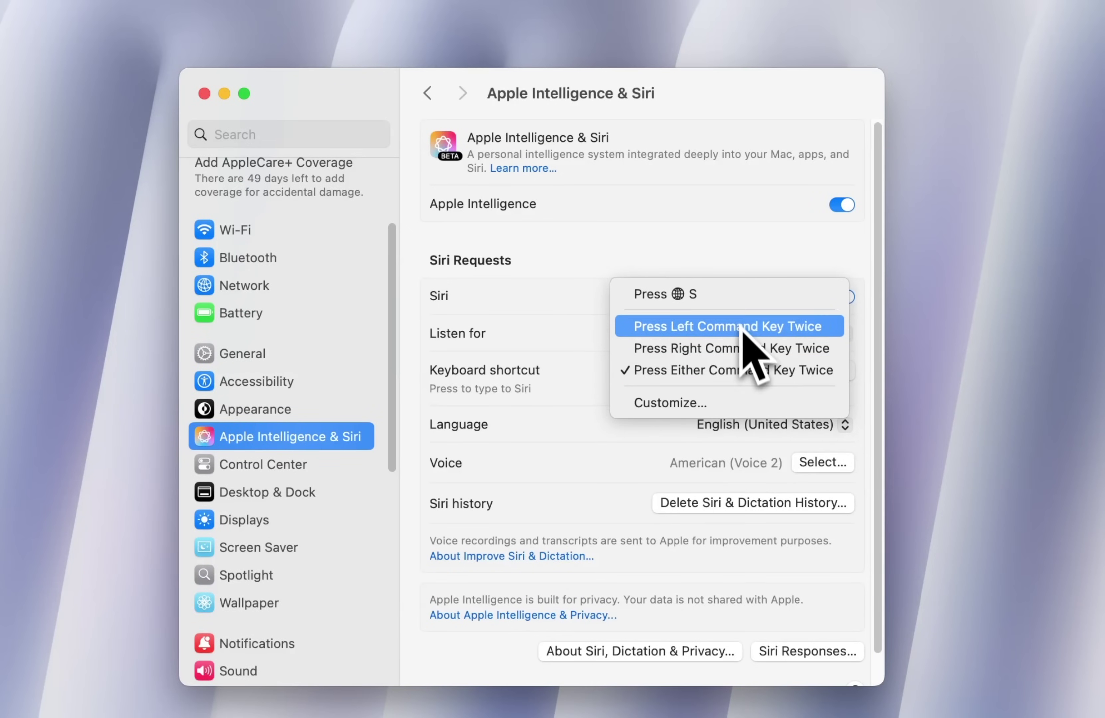
{"action": "left_click", "coordinate": [716, 400]}
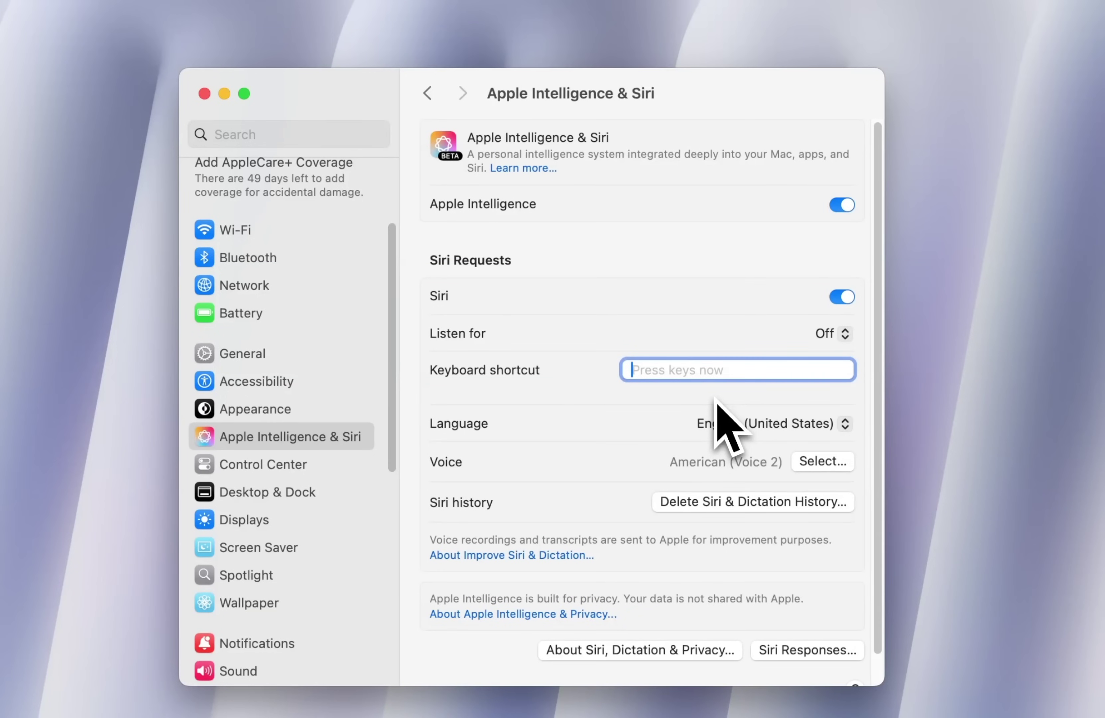
{"action": "key", "text": "alt+super+s"}
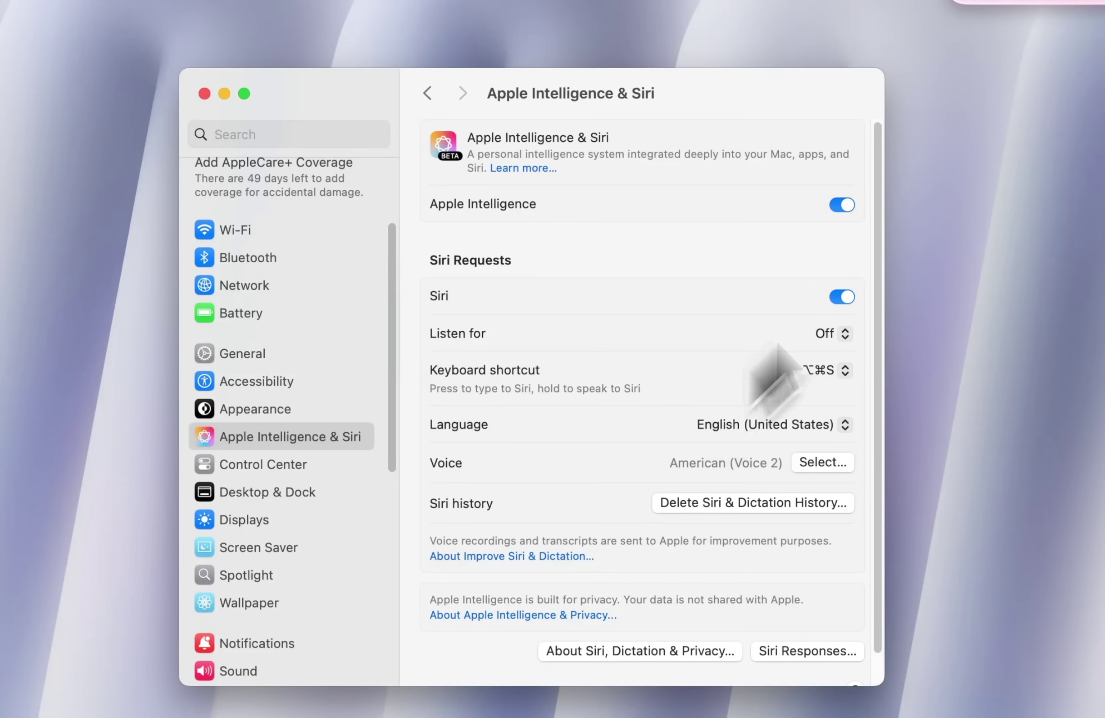
{"action": "key", "text": "alt+super+s"}
{"action": "left_click_drag", "start_coordinate": [873, 103], "coordinate": [798, 439]}
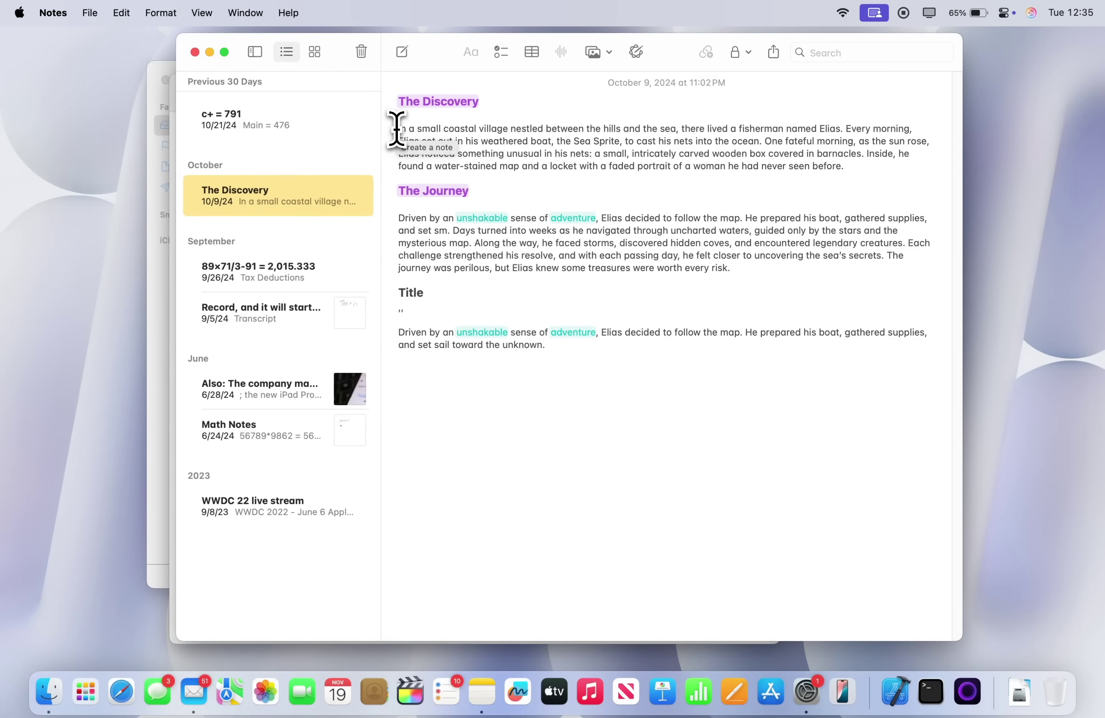
- In Notes, try rewriting the paragraph under The Discovery with Writing Tools and revert the rewrite
{"action": "left_click_drag", "start_coordinate": [397, 129], "coordinate": [897, 162]}
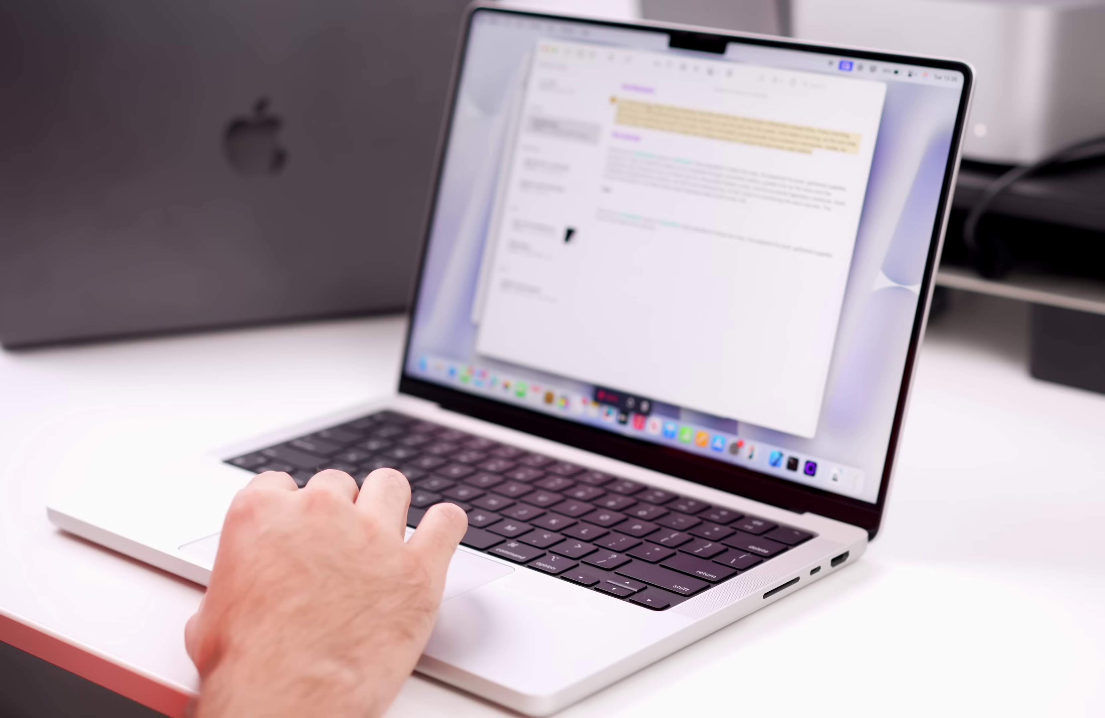
{"action": "right_click", "coordinate": [472, 133]}
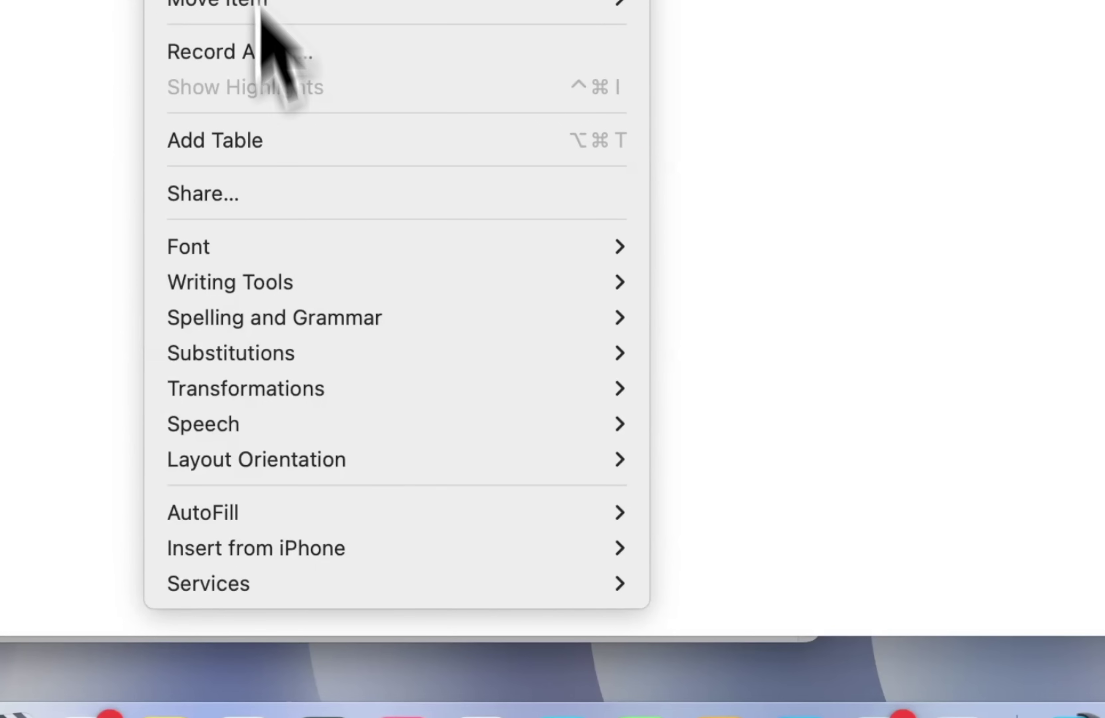
{"action": "mouse_move", "coordinate": [321, 275]}
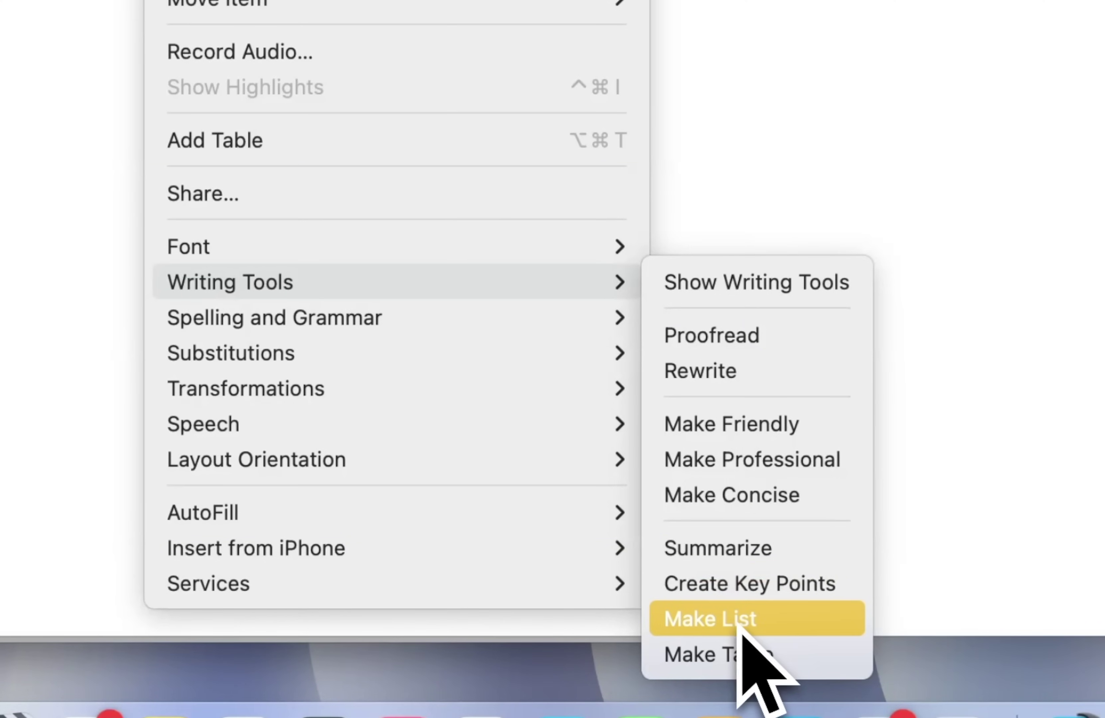
{"action": "left_click", "coordinate": [720, 284]}
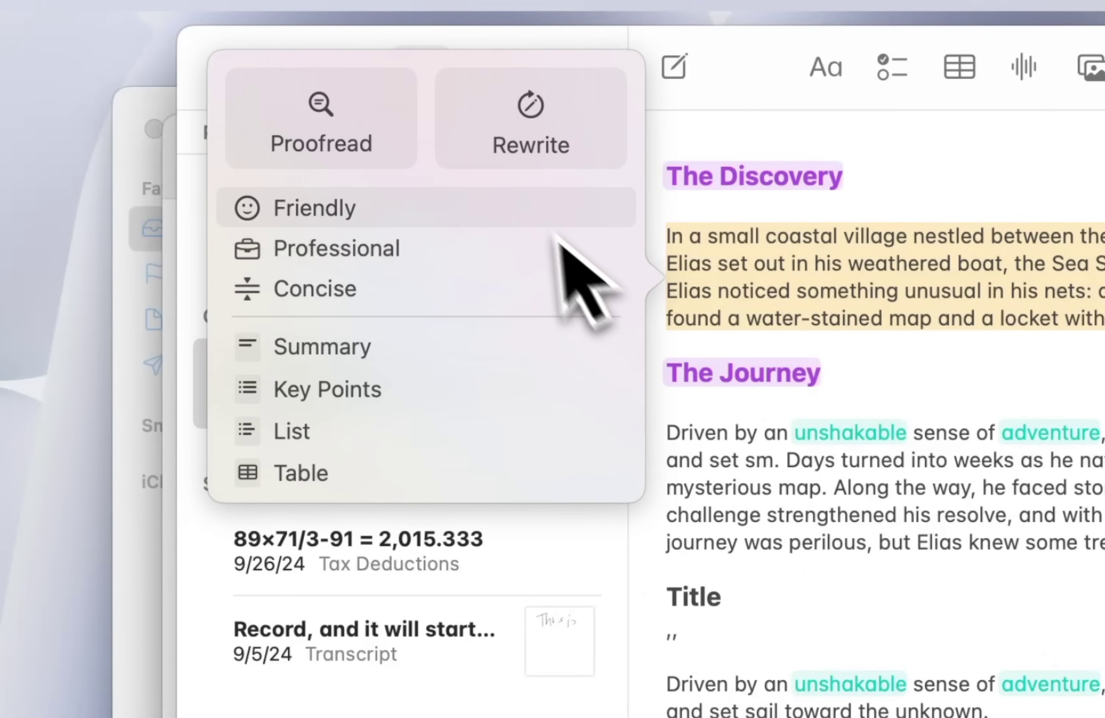
{"action": "left_click", "coordinate": [541, 161]}
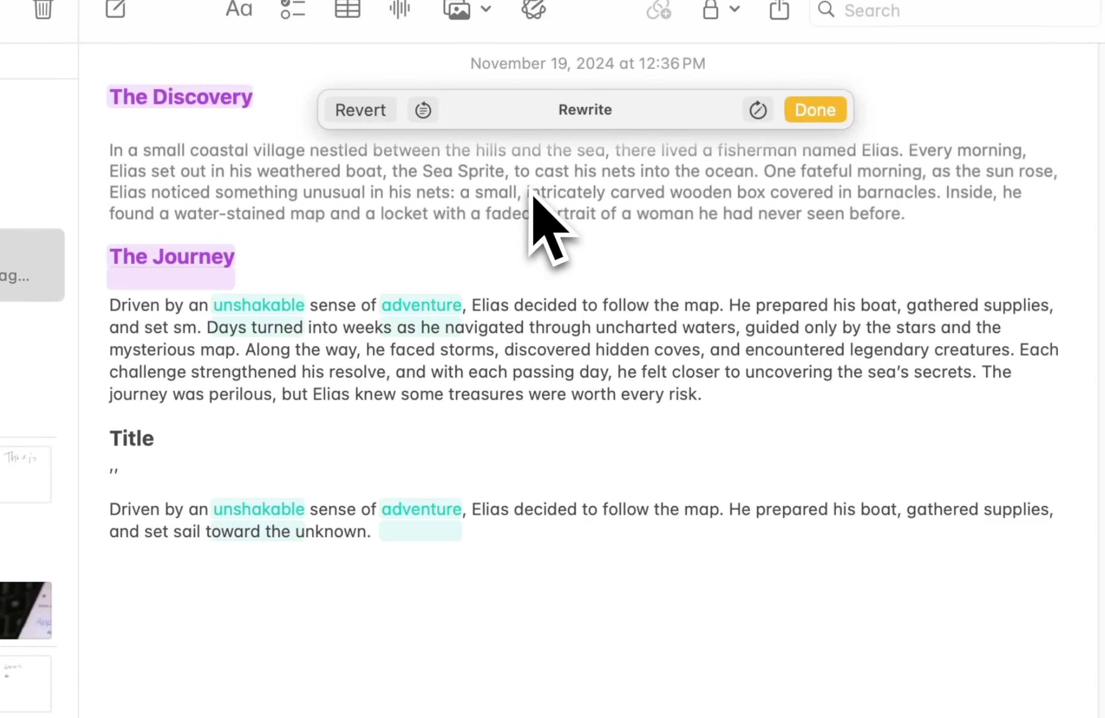
{"action": "left_click", "coordinate": [368, 111]}
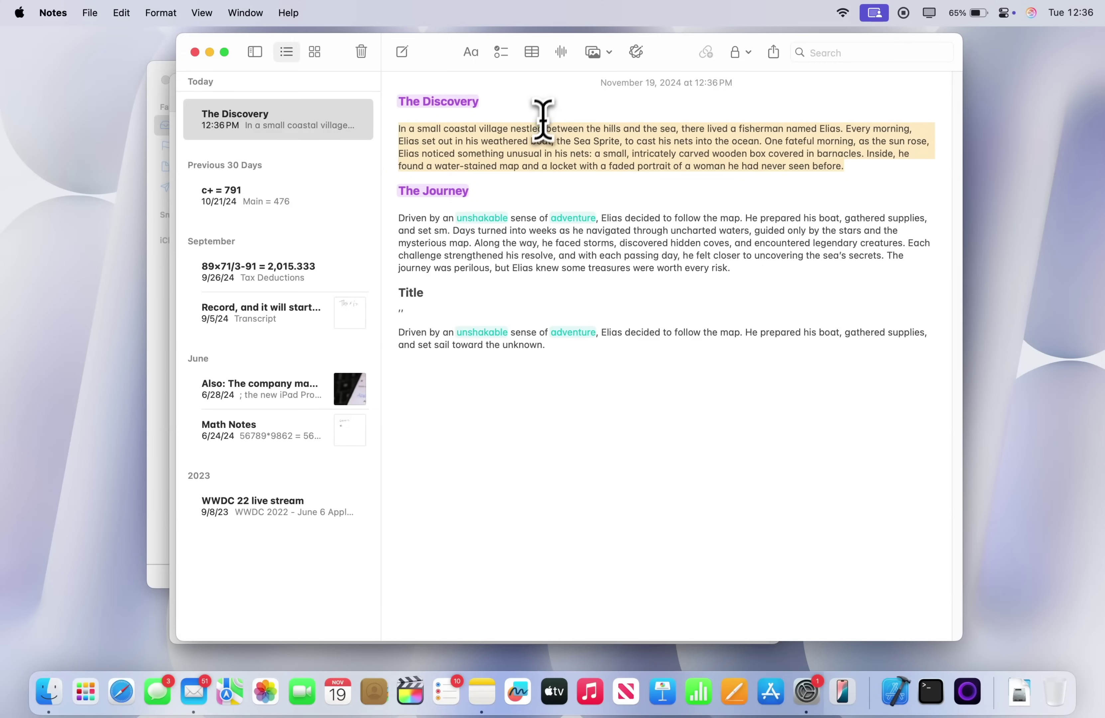
- Proofread the selected paragraph under The Discovery with Writing Tools
{"action": "right_click", "coordinate": [535, 140]}
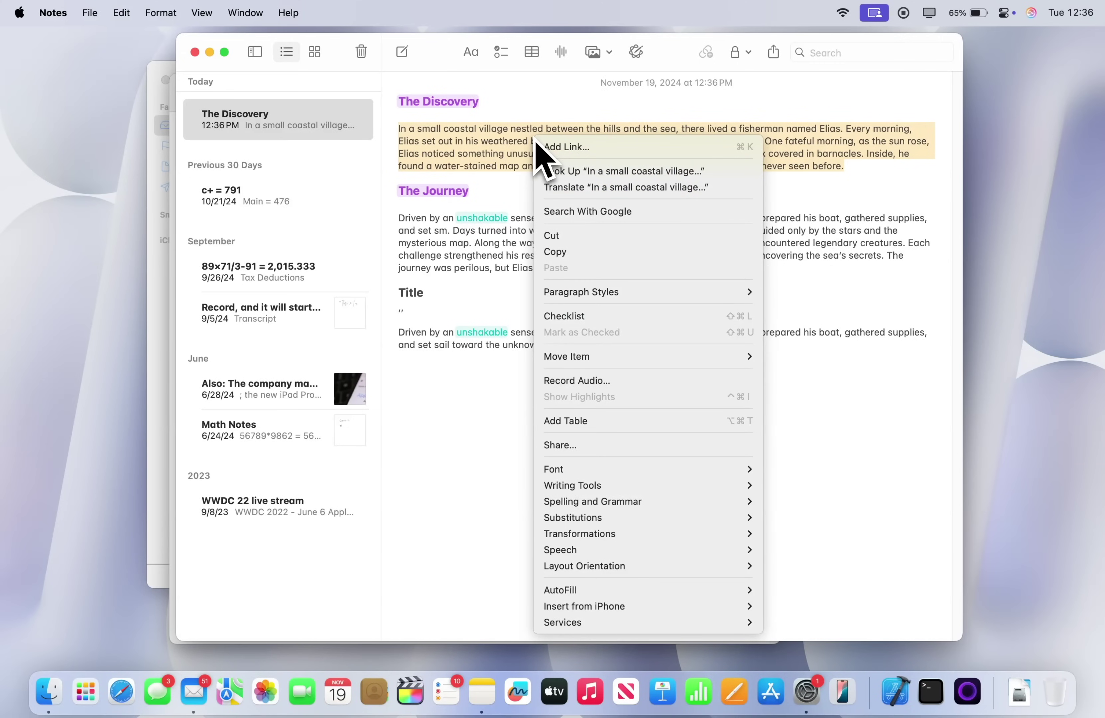
{"action": "mouse_move", "coordinate": [662, 485]}
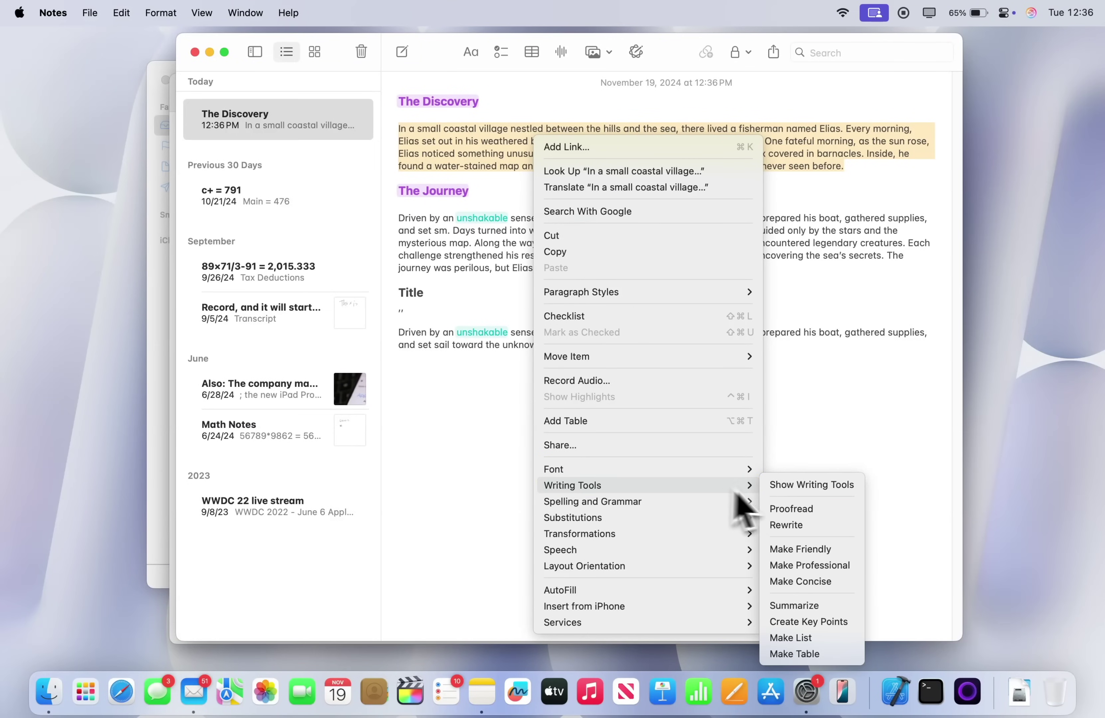
{"action": "left_click", "coordinate": [802, 509]}
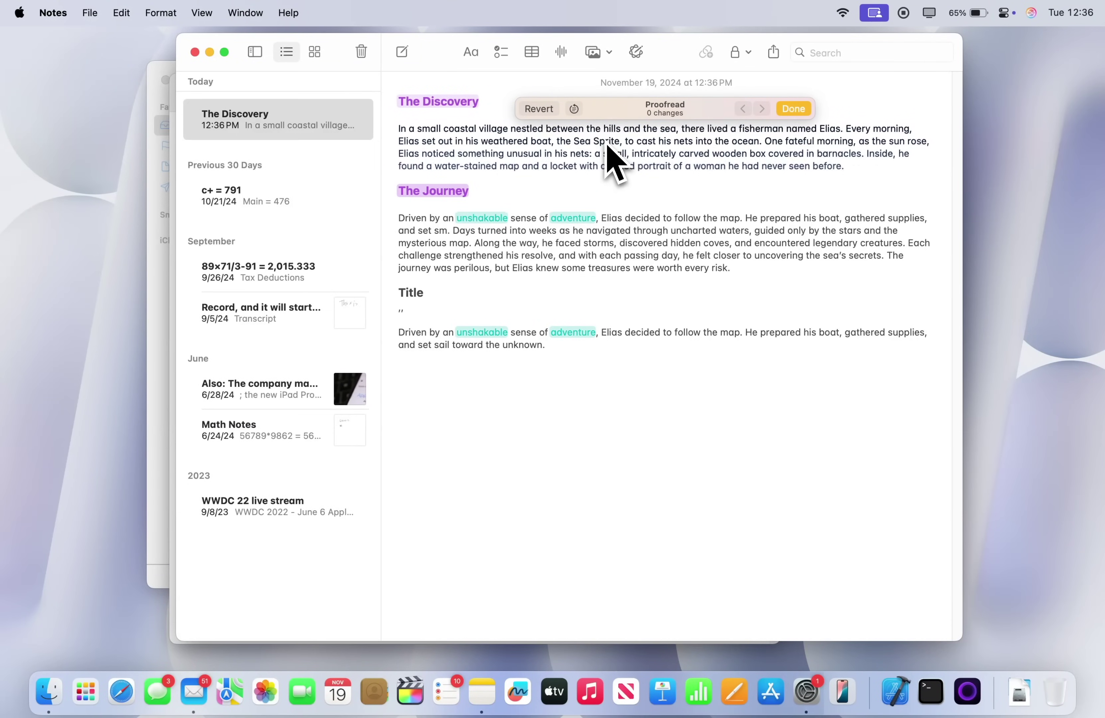
- In System Settings, add an app shortcut for all applications that assigns ⌥⇧⌘P to the Proofread menu command
{"action": "left_click", "coordinate": [814, 707]}
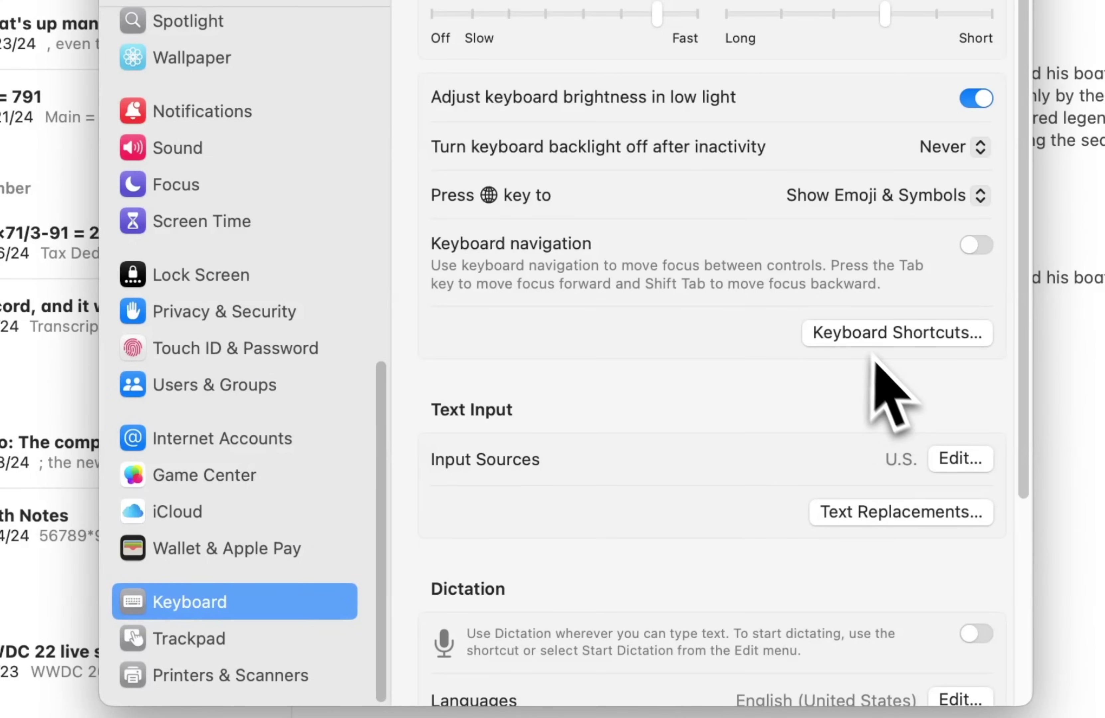
{"action": "left_click", "coordinate": [869, 339]}
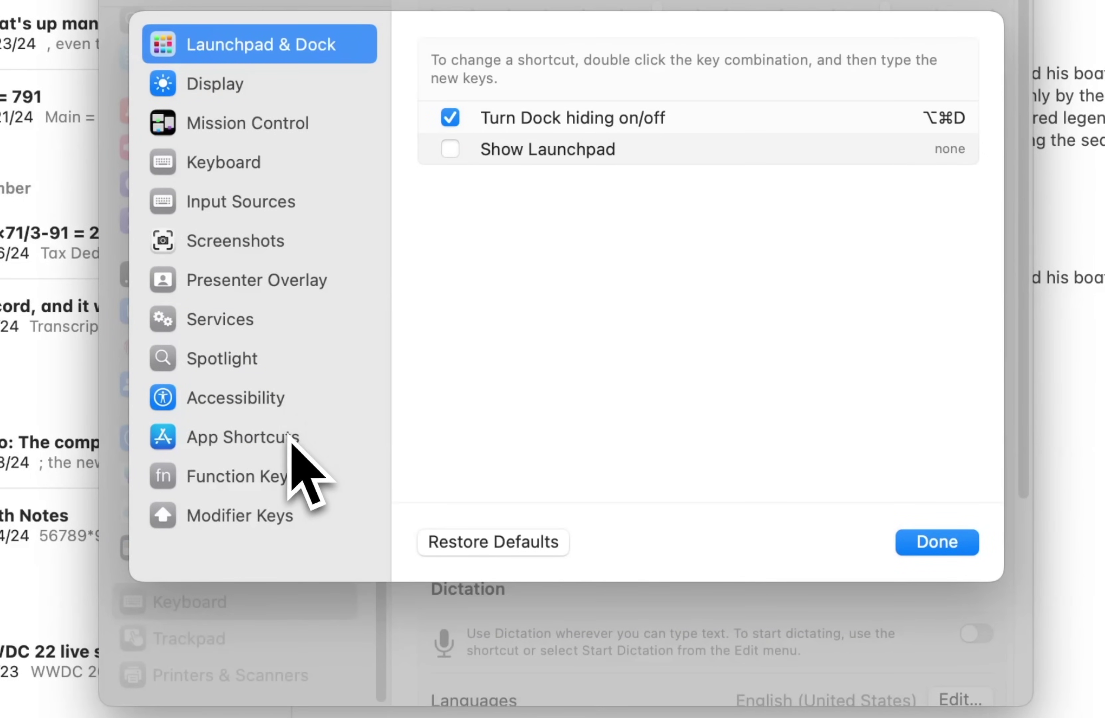
{"action": "left_click", "coordinate": [288, 436]}
{"action": "left_click", "coordinate": [433, 149]}
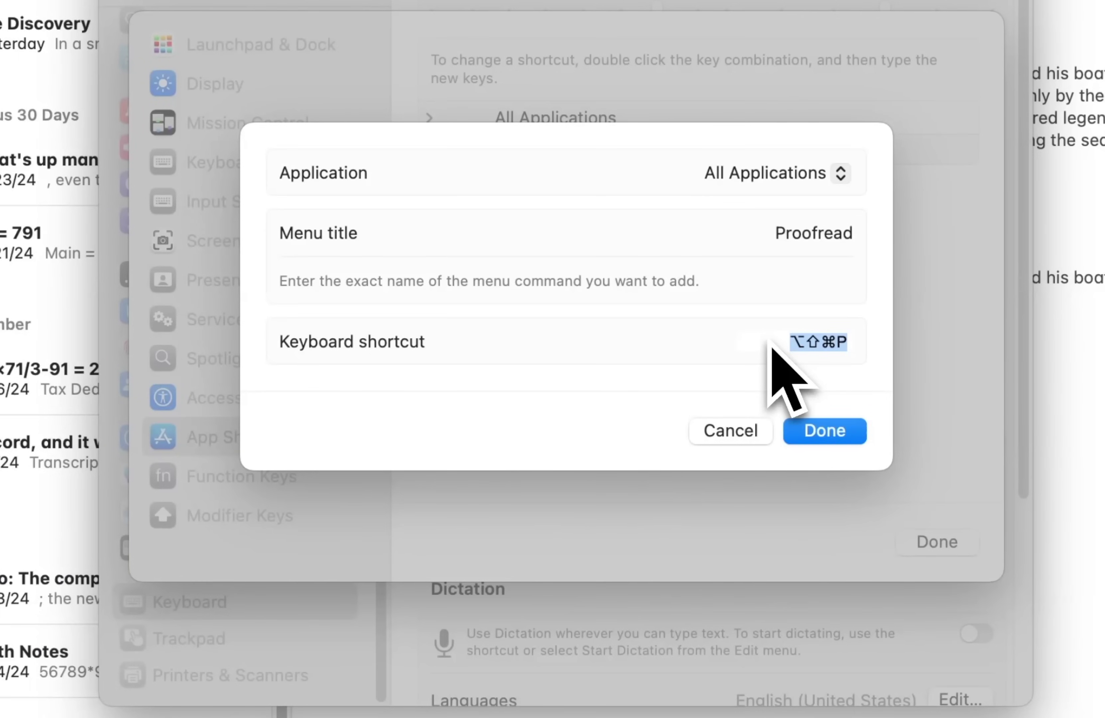
{"action": "left_click", "coordinate": [845, 441]}
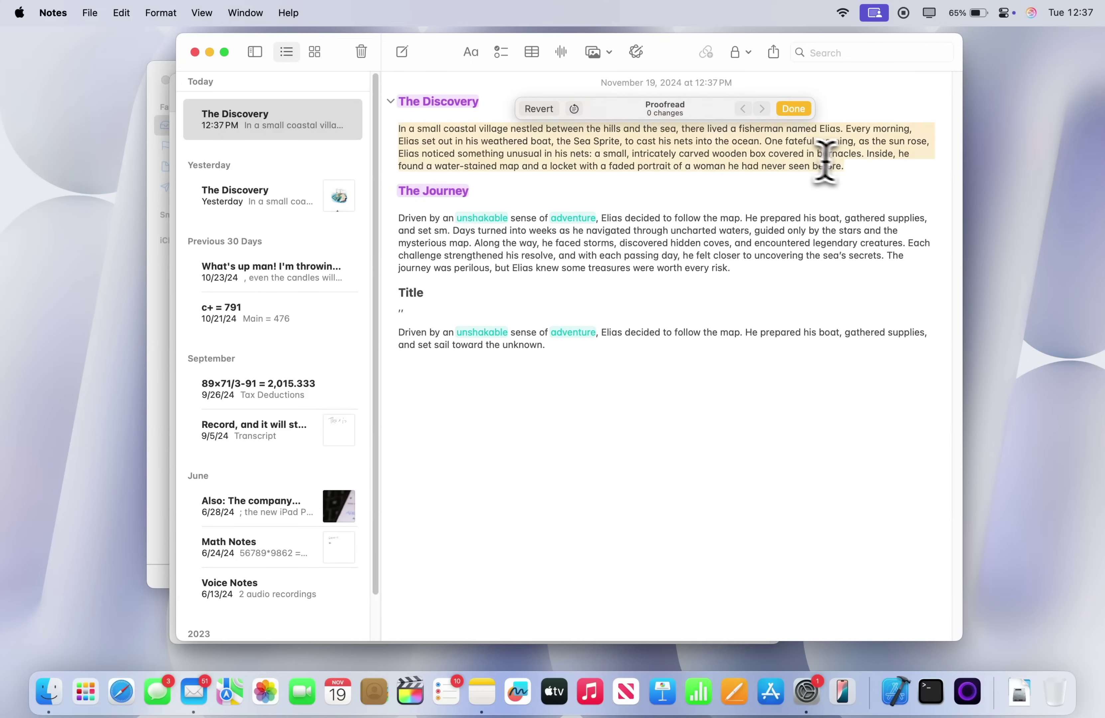
- In Notes, close the Proofread bar, reselect the paragraph under The Discovery and briefly view its context options
{"action": "left_click", "coordinate": [922, 239]}
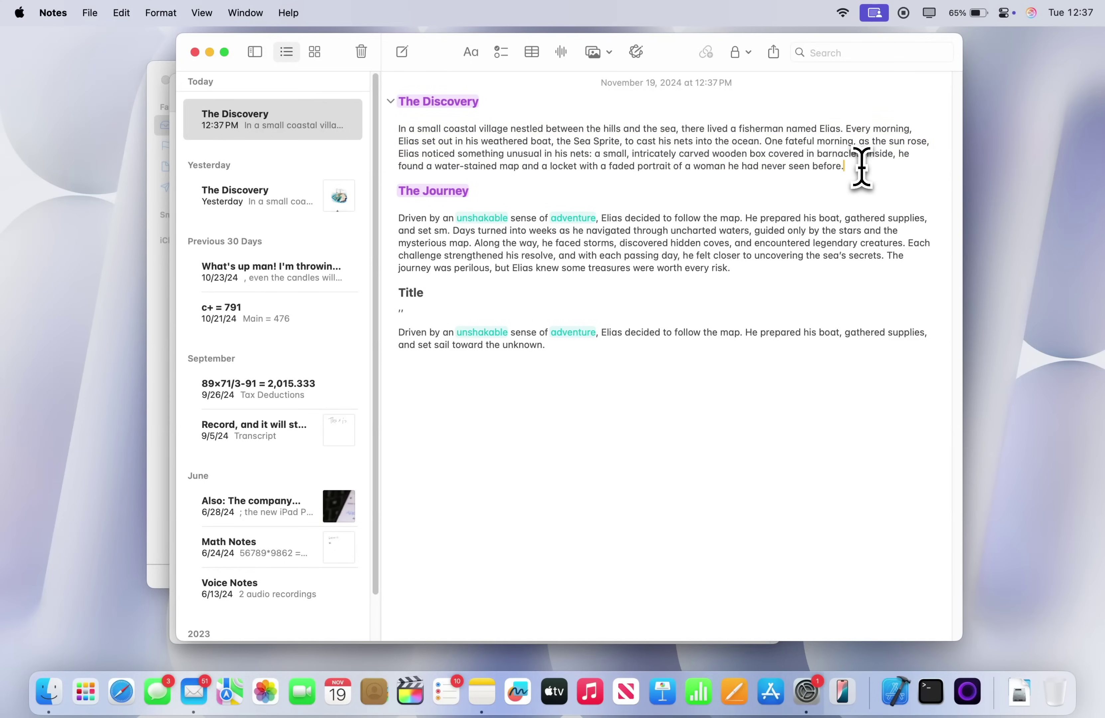
{"action": "left_click_drag", "start_coordinate": [868, 173], "coordinate": [370, 129]}
{"action": "right_click", "coordinate": [513, 154]}
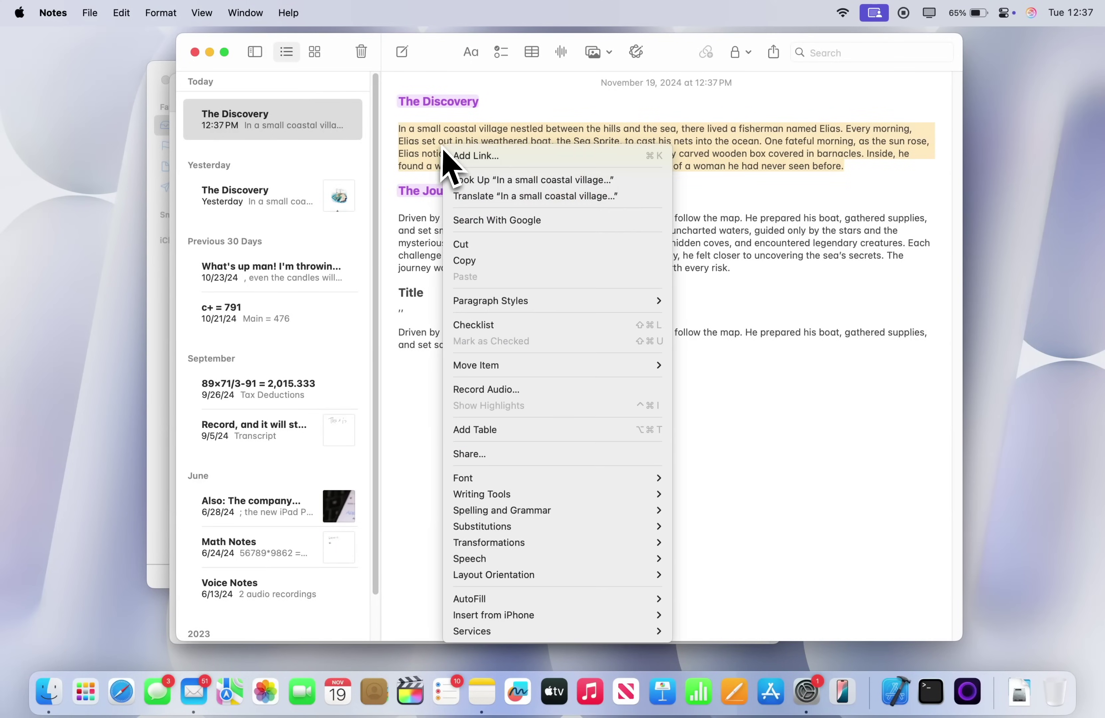
{"action": "key", "text": "Escape"}
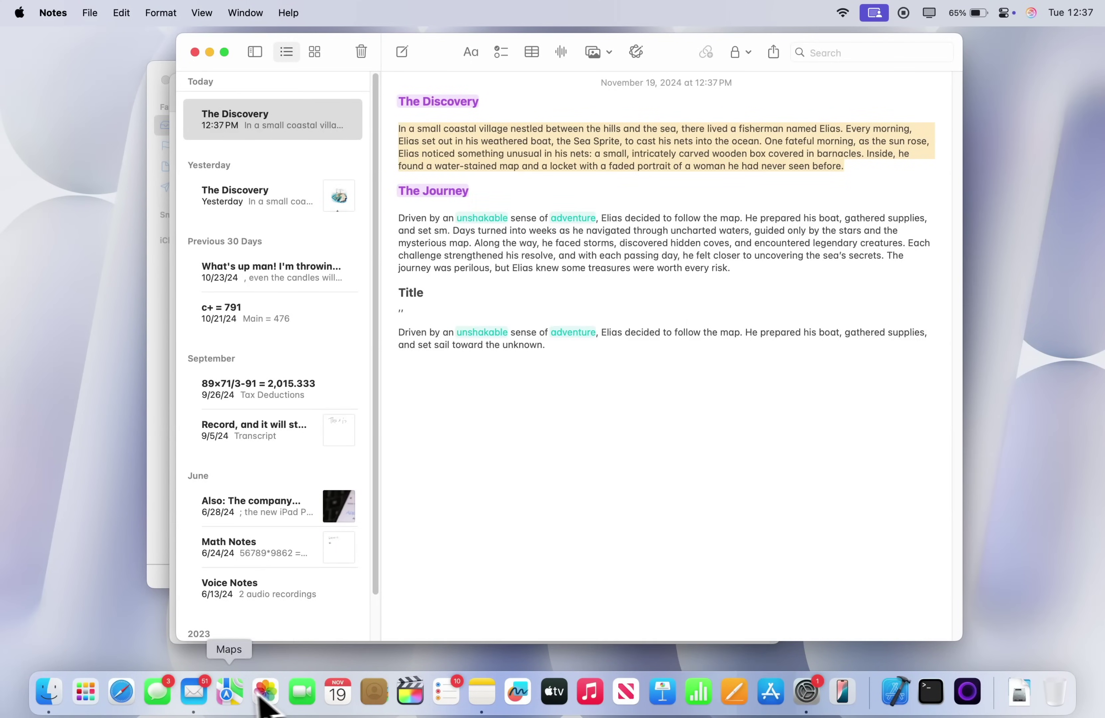
- Switch to Mail and choose the "Will do..." smart reply suggestion in the reply to the urgent partnership request
{"action": "left_click", "coordinate": [208, 698]}
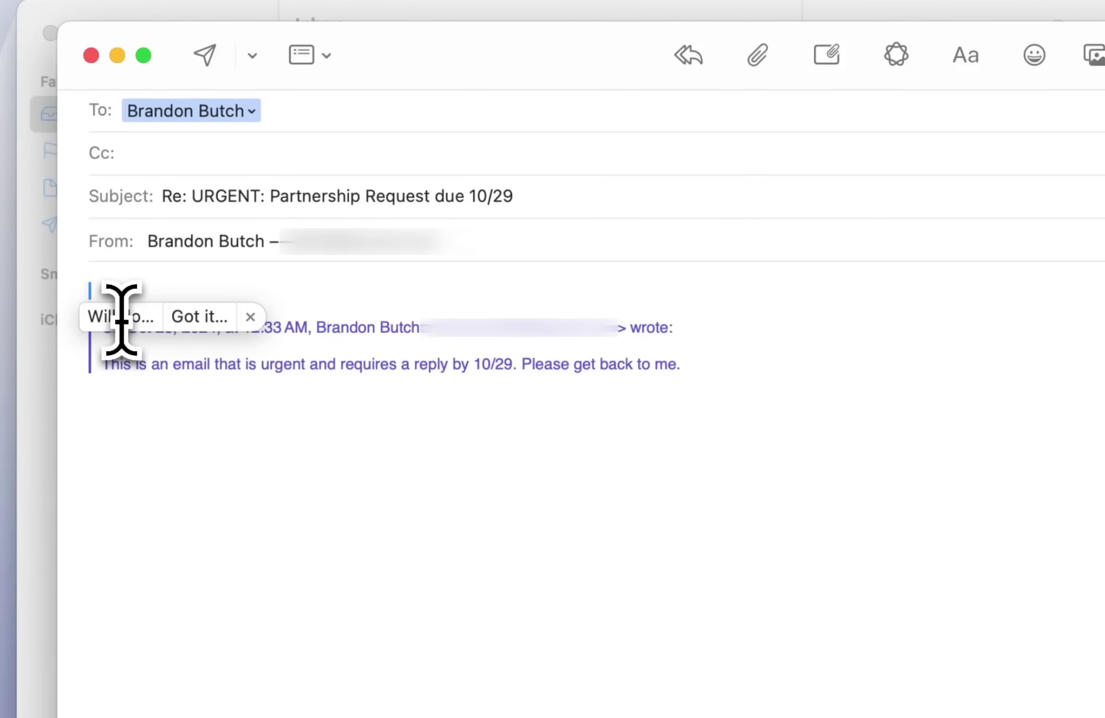
{"action": "left_click", "coordinate": [121, 320]}
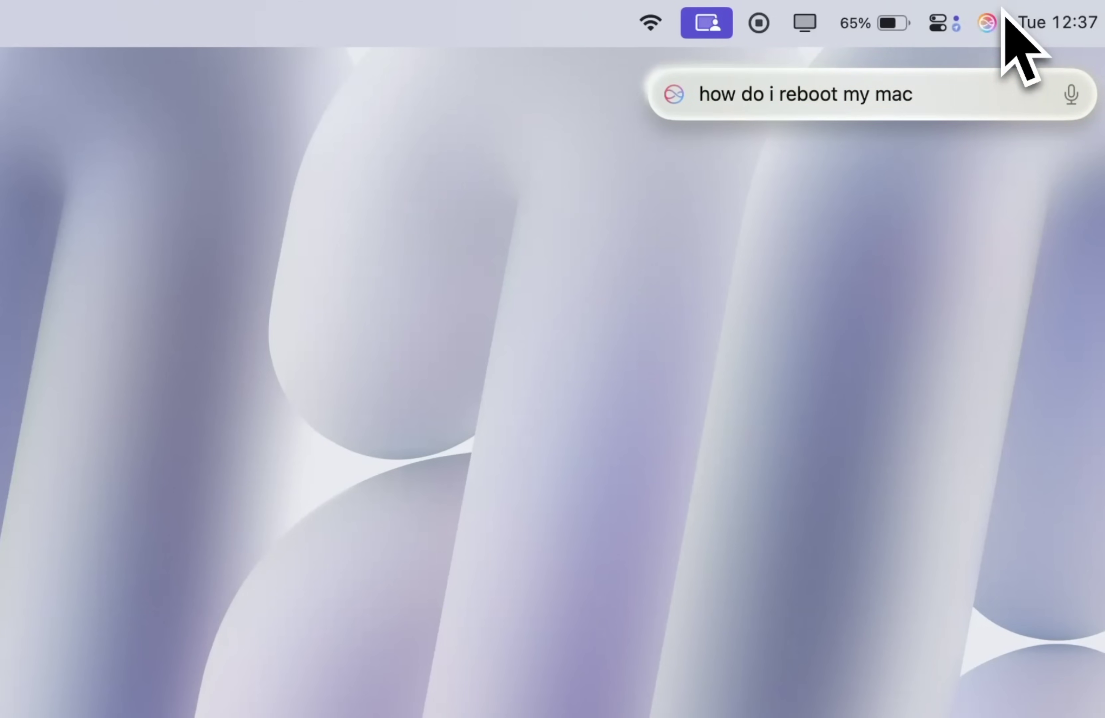
- Ask Siri "how do i reboot my mac"
{"action": "key", "text": "Return"}
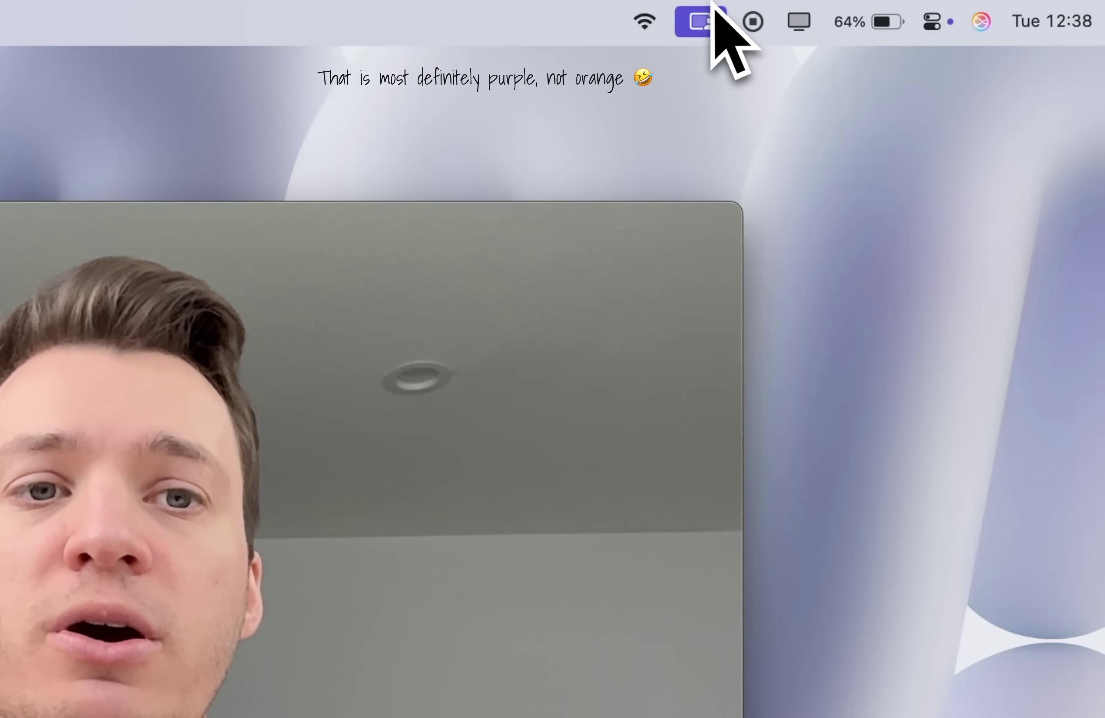
- In FaceTime's video controls, try Center Stage, Studio Light and Desk View, keep Center Stage on and turn on Portrait
{"action": "left_click", "coordinate": [714, 22]}
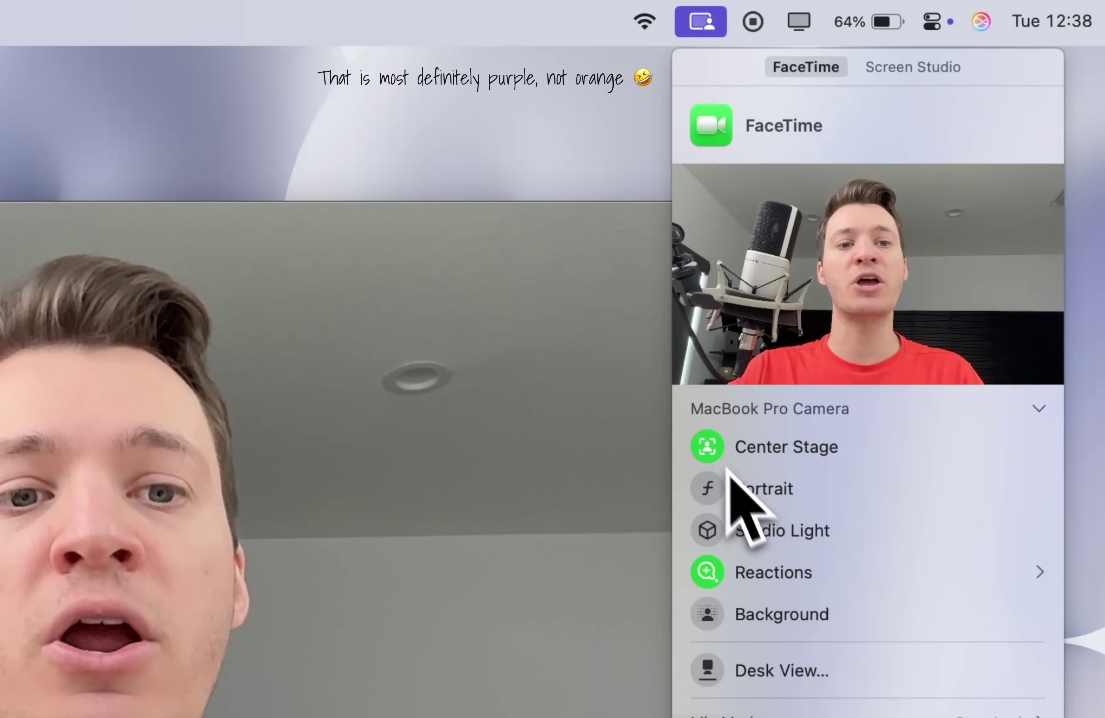
{"action": "left_click", "coordinate": [711, 447]}
{"action": "left_click", "coordinate": [717, 448]}
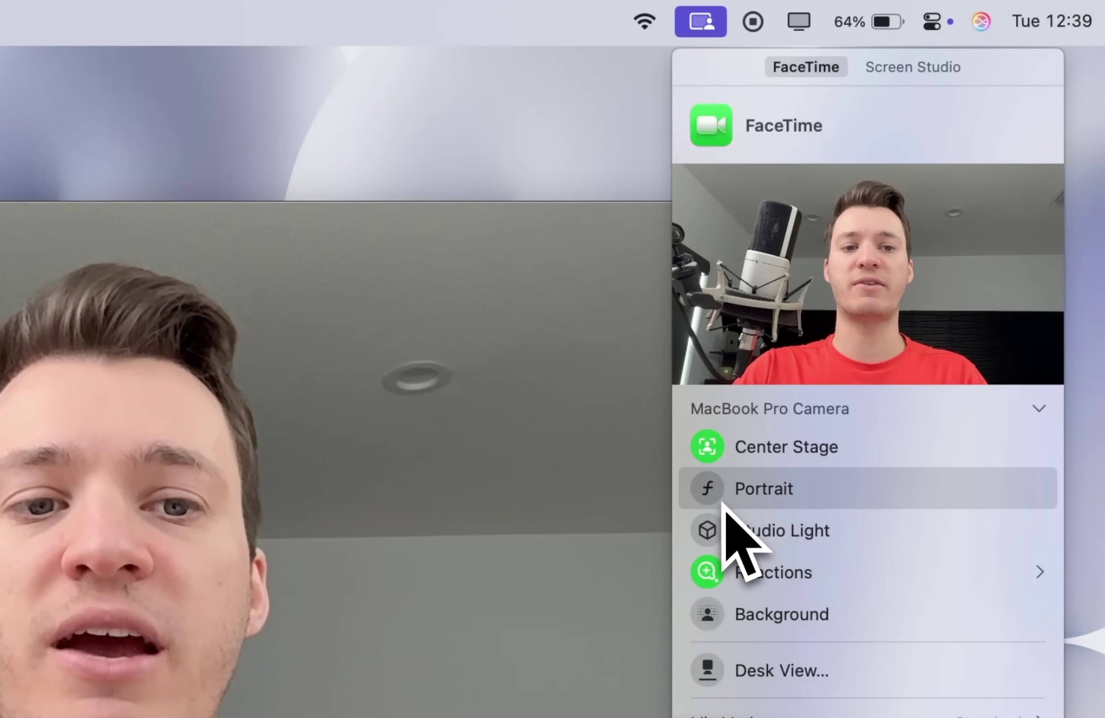
{"action": "left_click", "coordinate": [717, 485]}
{"action": "left_click", "coordinate": [716, 531]}
{"action": "left_click", "coordinate": [716, 494]}
{"action": "left_click", "coordinate": [716, 534]}
{"action": "left_click", "coordinate": [710, 501]}
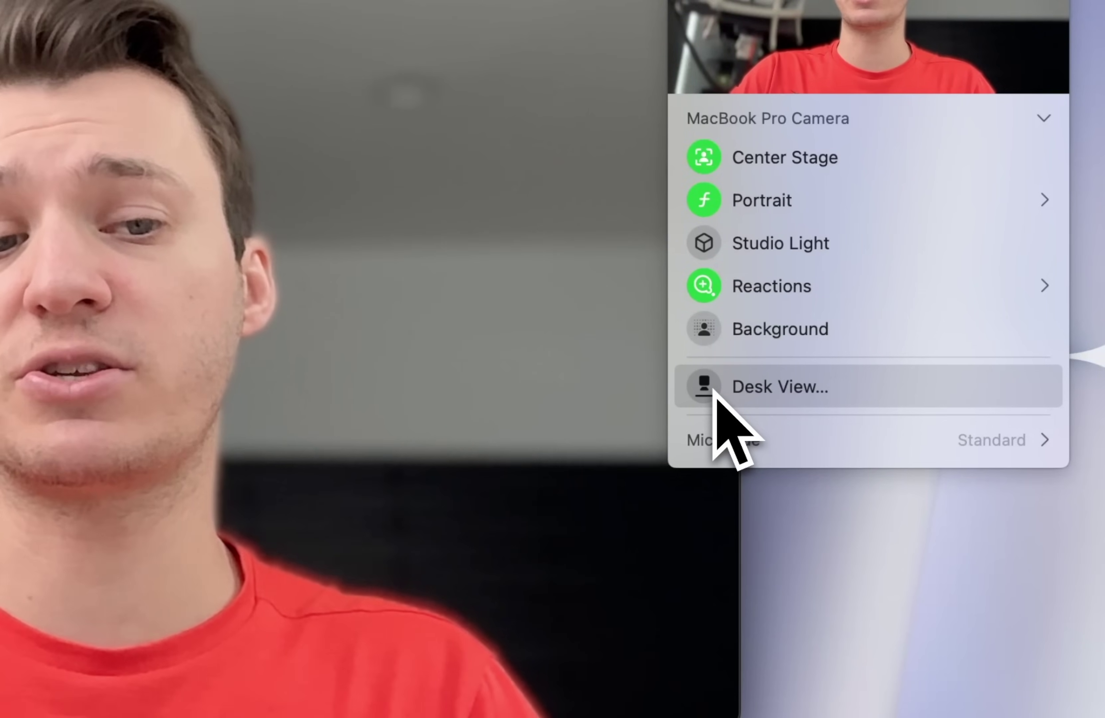
{"action": "left_click", "coordinate": [716, 390]}
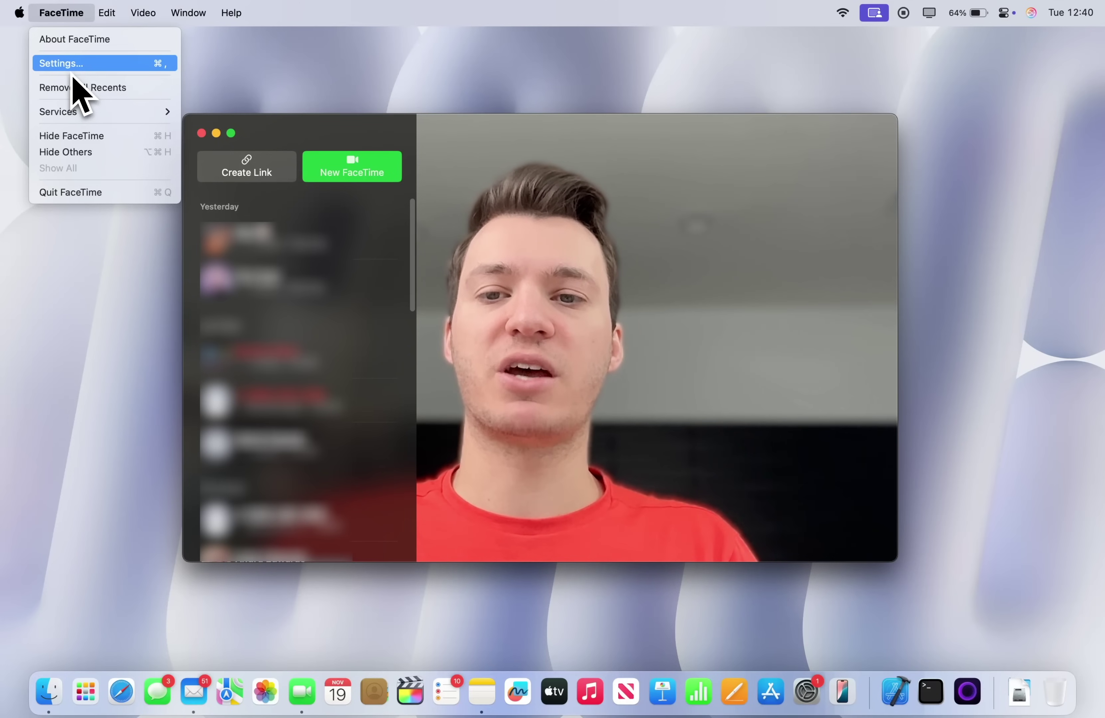
- Leave the FaceTime options and view the iMessage settings in Messages
{"action": "key", "text": "Escape"}
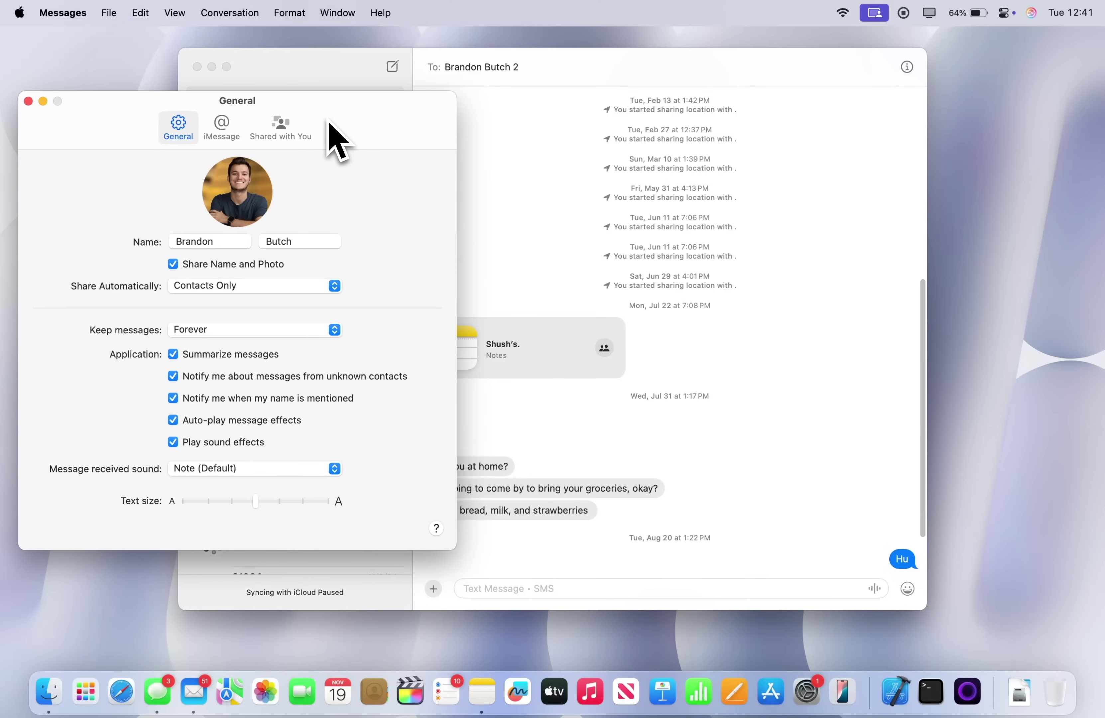
{"action": "left_click", "coordinate": [222, 129]}
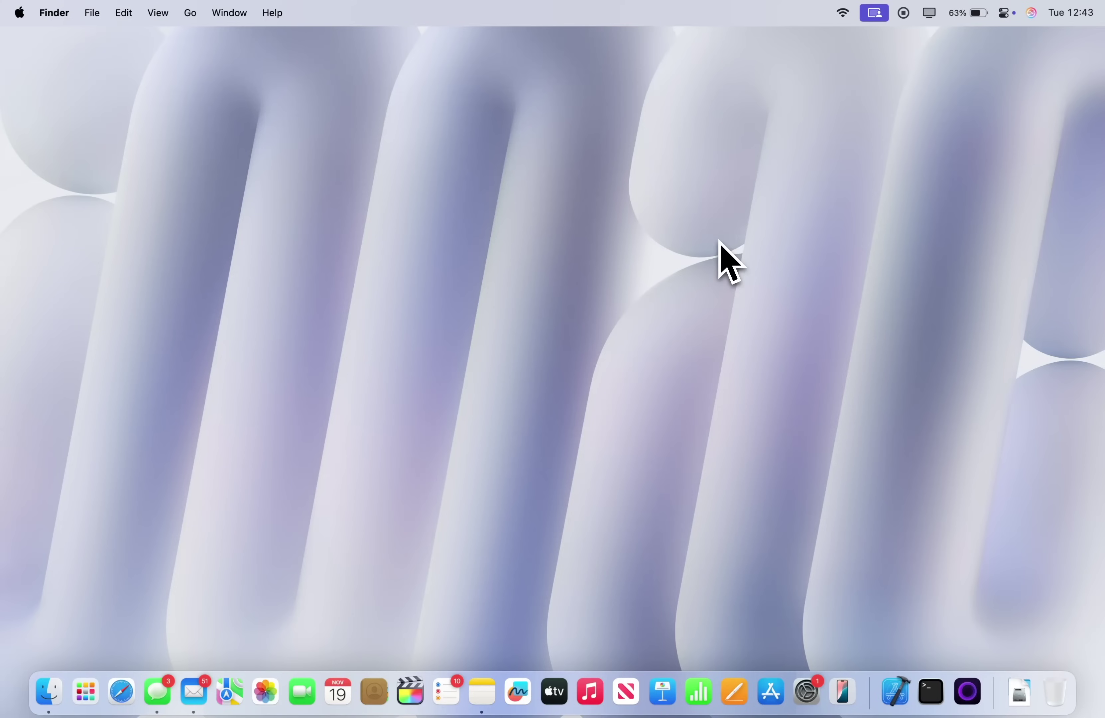
- Reveal the desktop items by way of the wallpaper and hide them again
{"action": "left_click", "coordinate": [751, 290]}
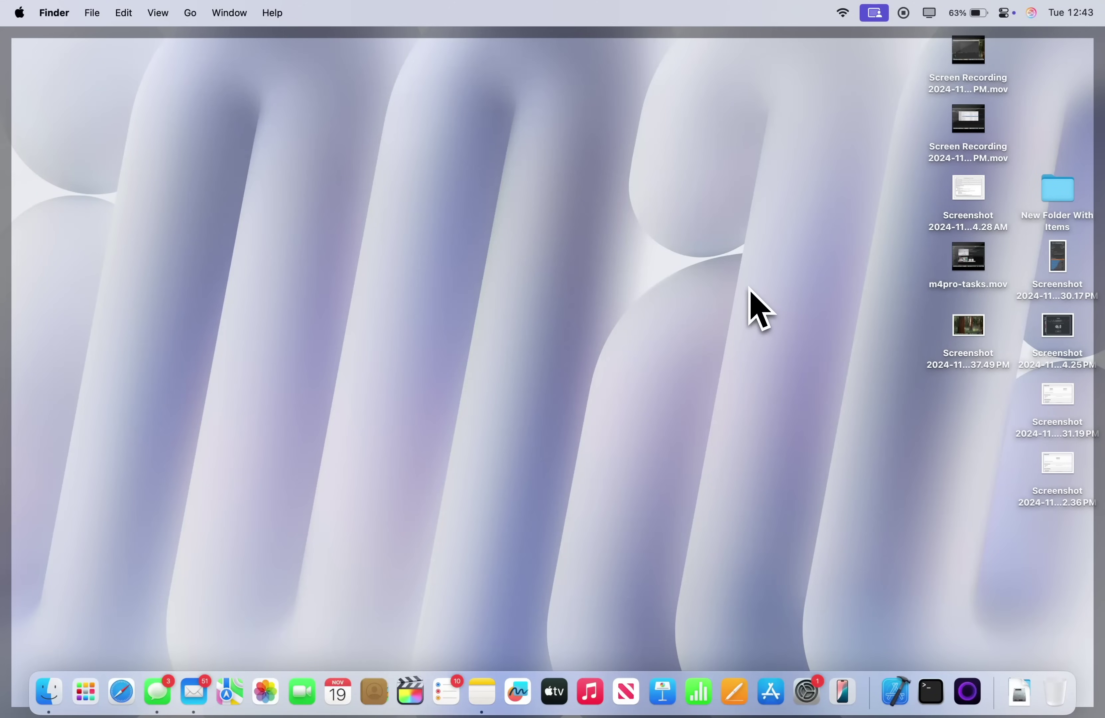
{"action": "left_click", "coordinate": [774, 353]}
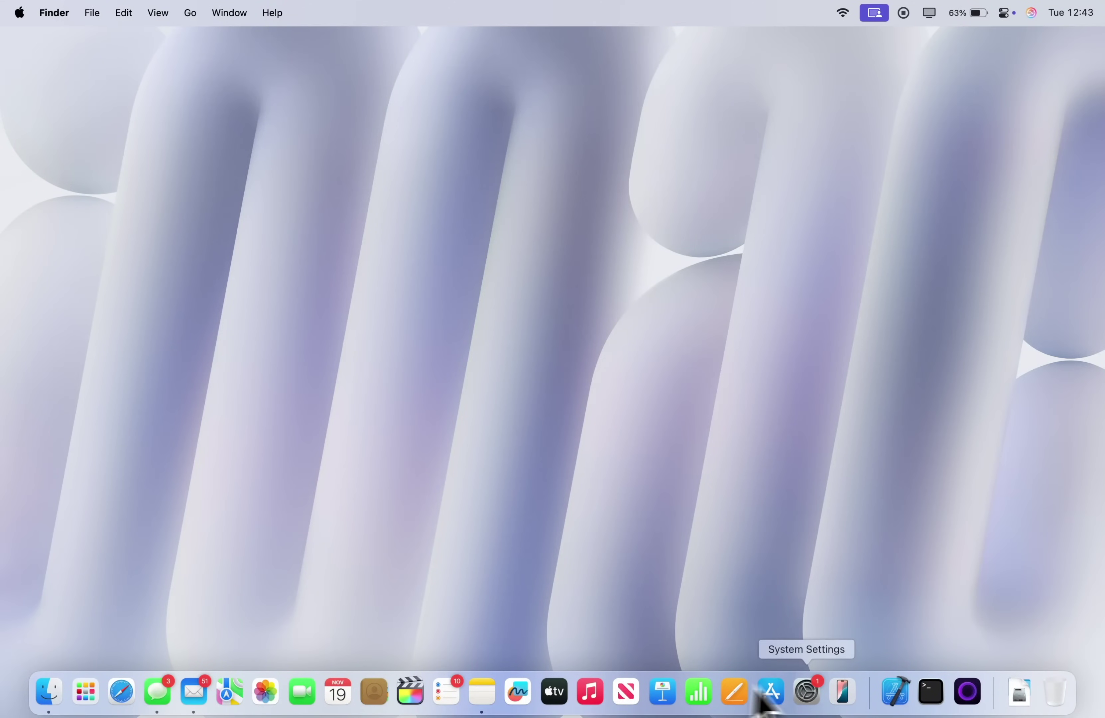
- In the Desktop & Dock settings, try Show Items On Desktop on and off, leaving it turned off
{"action": "left_click", "coordinate": [806, 692]}
{"action": "scroll", "coordinate": [375, 393], "scroll_direction": "down", "scroll_amount": 5}
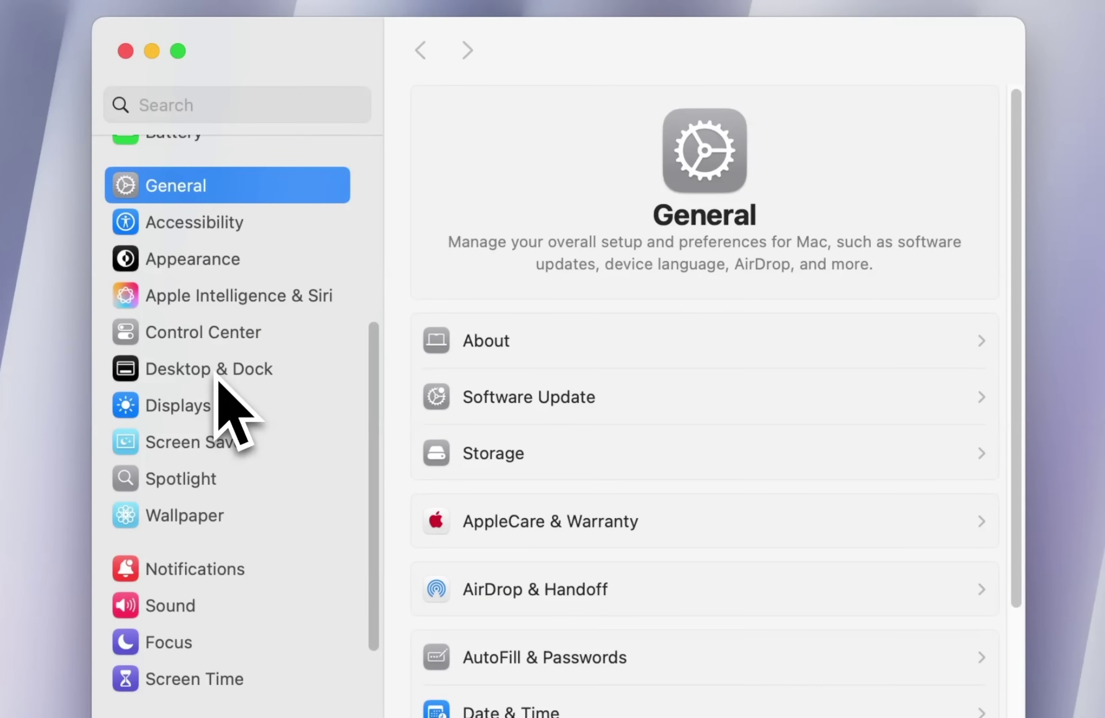
{"action": "left_click", "coordinate": [216, 371]}
{"action": "scroll", "coordinate": [560, 420], "scroll_direction": "down", "scroll_amount": 5}
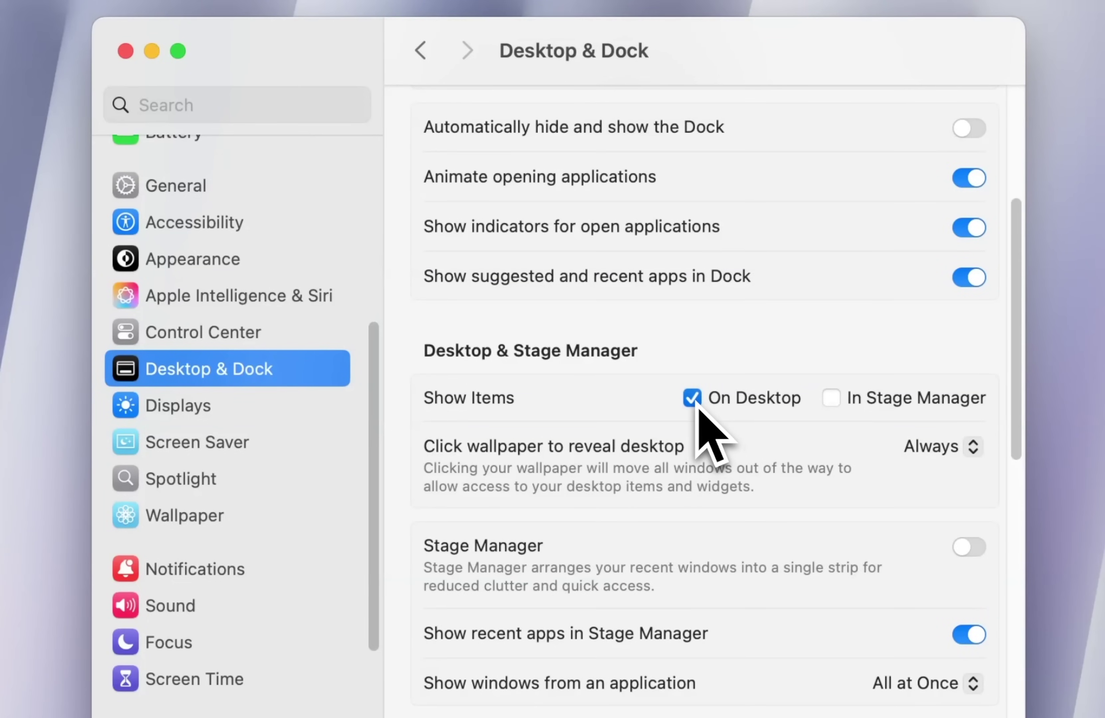
{"action": "left_click", "coordinate": [693, 400]}
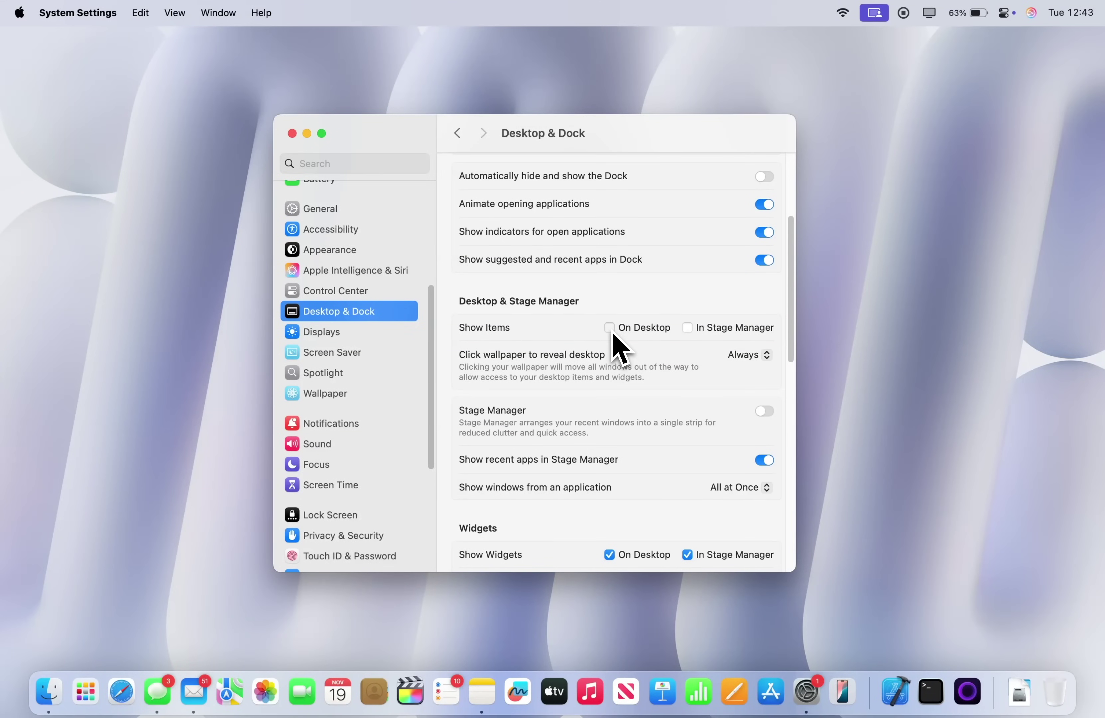
{"action": "left_click", "coordinate": [613, 335]}
{"action": "left_click", "coordinate": [614, 336]}
{"action": "left_click", "coordinate": [615, 335]}
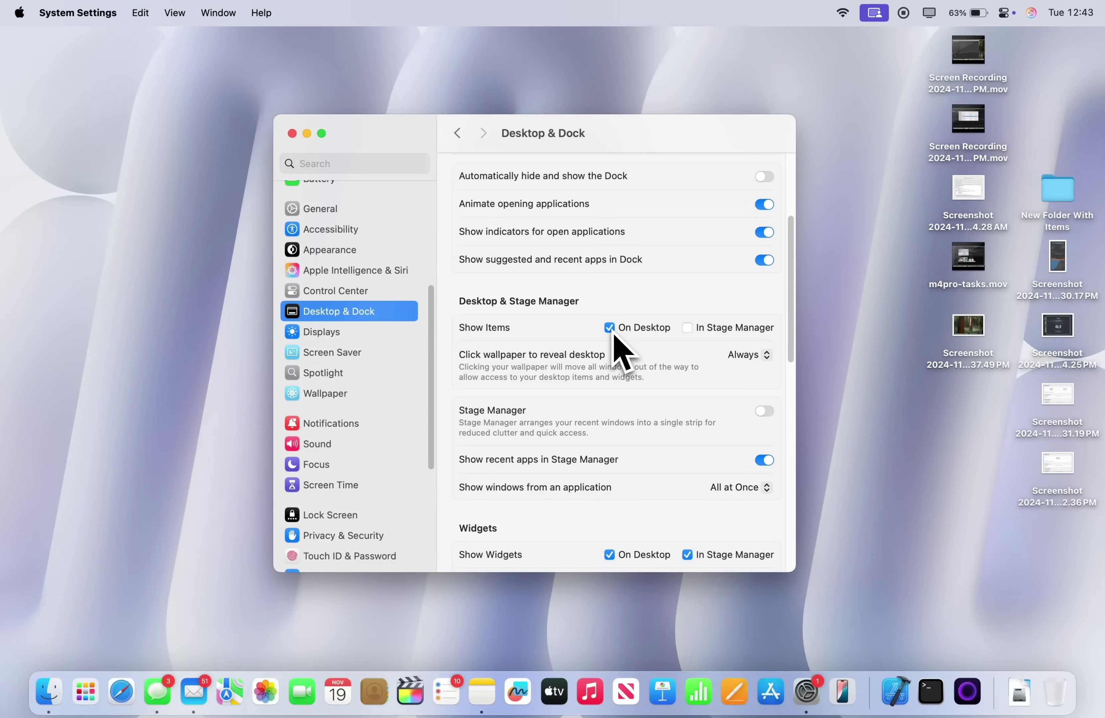
{"action": "left_click", "coordinate": [612, 332]}
- Try out revealing the desktop through the wallpaper with Show Items On Desktop turned off
{"action": "left_click", "coordinate": [881, 387]}
{"action": "left_click", "coordinate": [870, 388]}
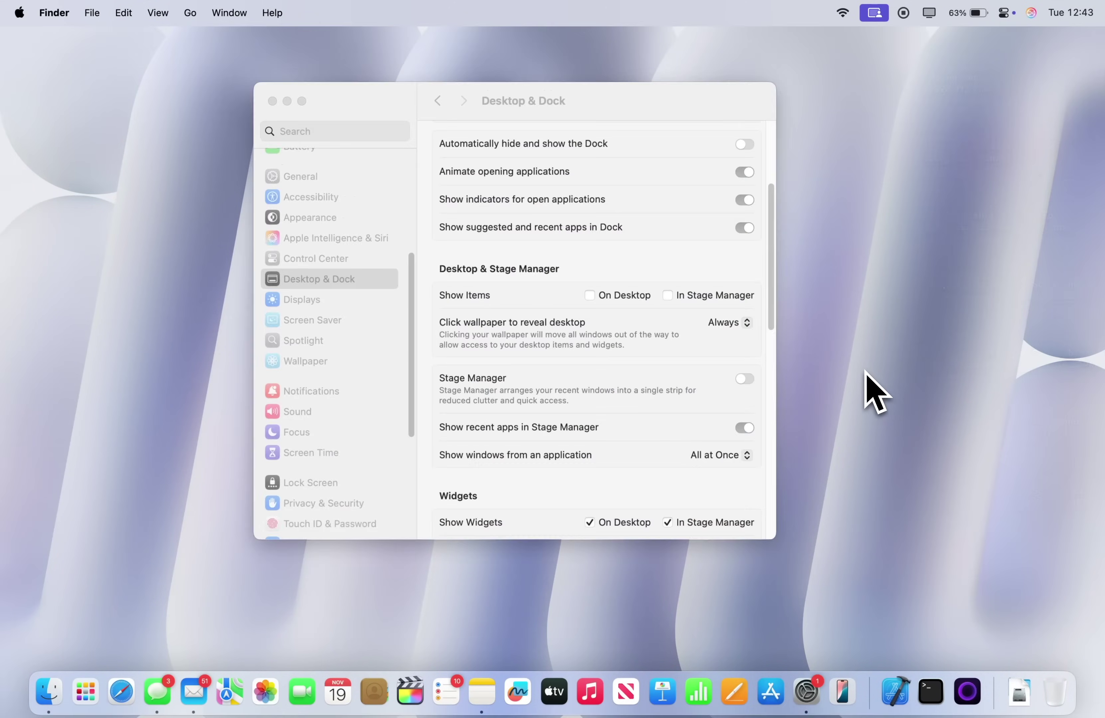
{"action": "left_click", "coordinate": [873, 389]}
- Set Click wallpaper to reveal desktop to Only in Stage Manager and minimise the settings window
{"action": "left_click", "coordinate": [696, 299]}
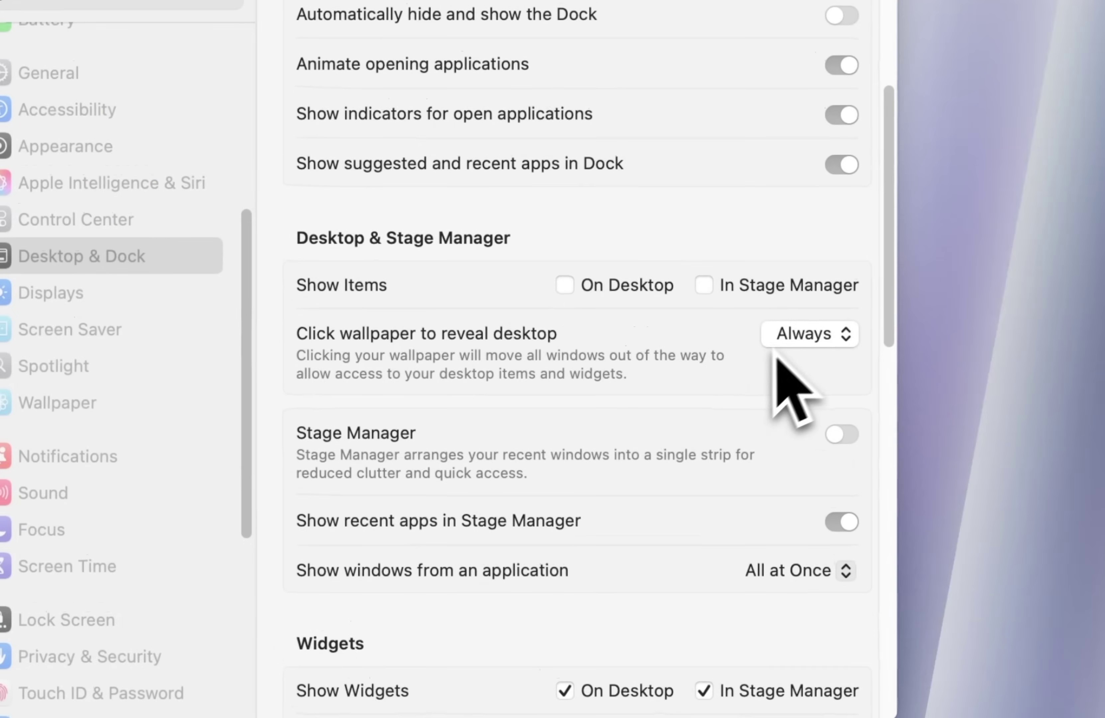
{"action": "left_click", "coordinate": [747, 356]}
{"action": "left_click", "coordinate": [807, 364]}
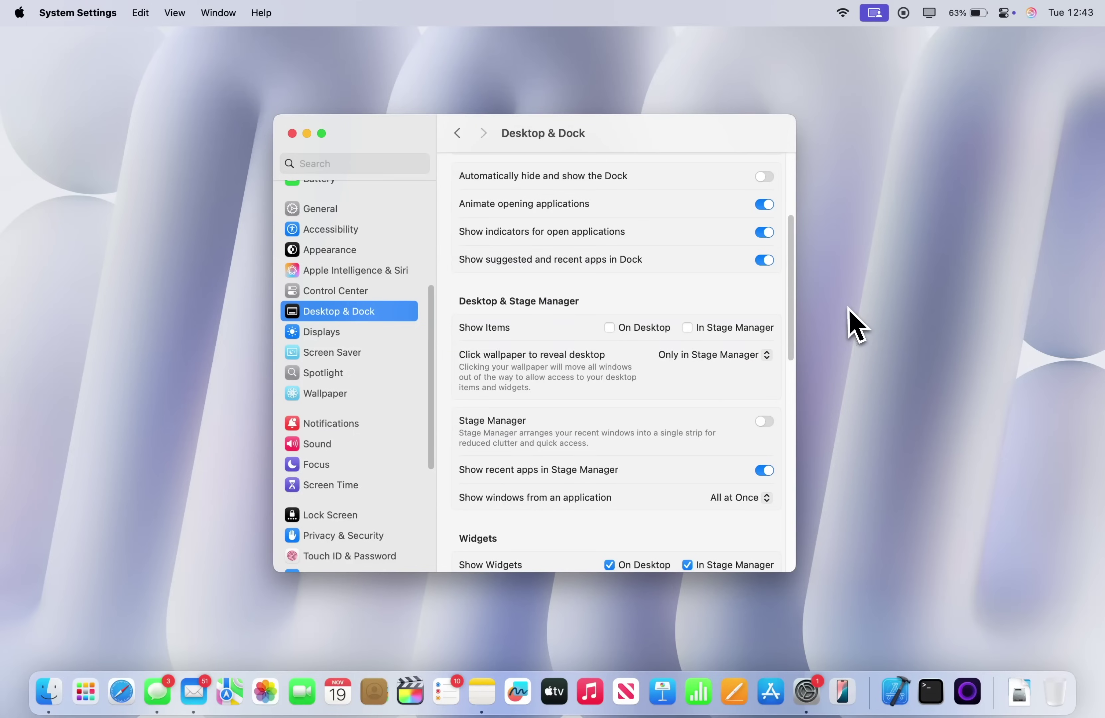
{"action": "key", "text": "super+m"}
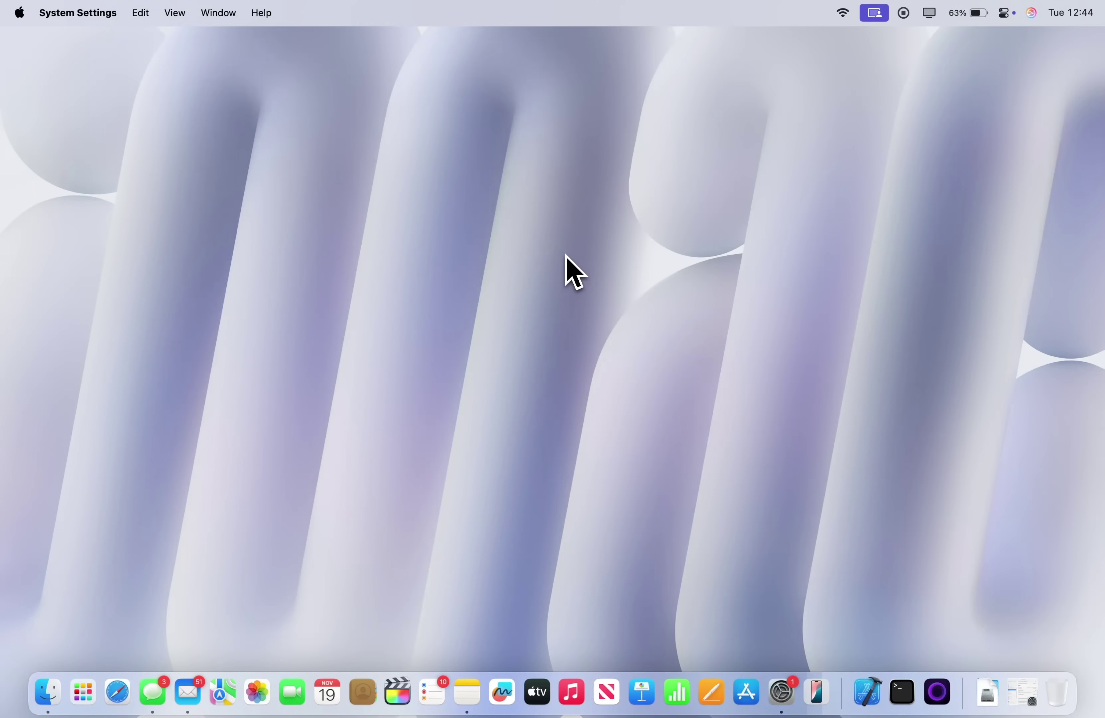
- Open the desktop widget gallery and add the medium multi-day forecast widget from !Weather to the desktop
{"action": "left_click", "coordinate": [567, 257]}
{"action": "right_click", "coordinate": [567, 257]}
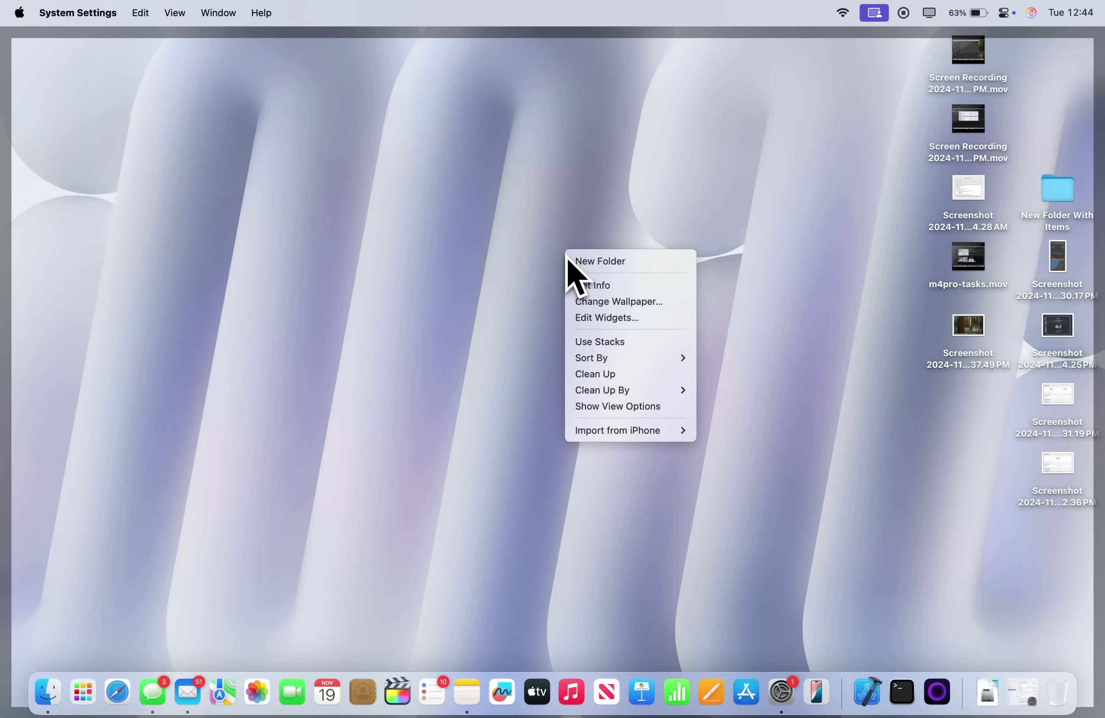
{"action": "left_click", "coordinate": [612, 322]}
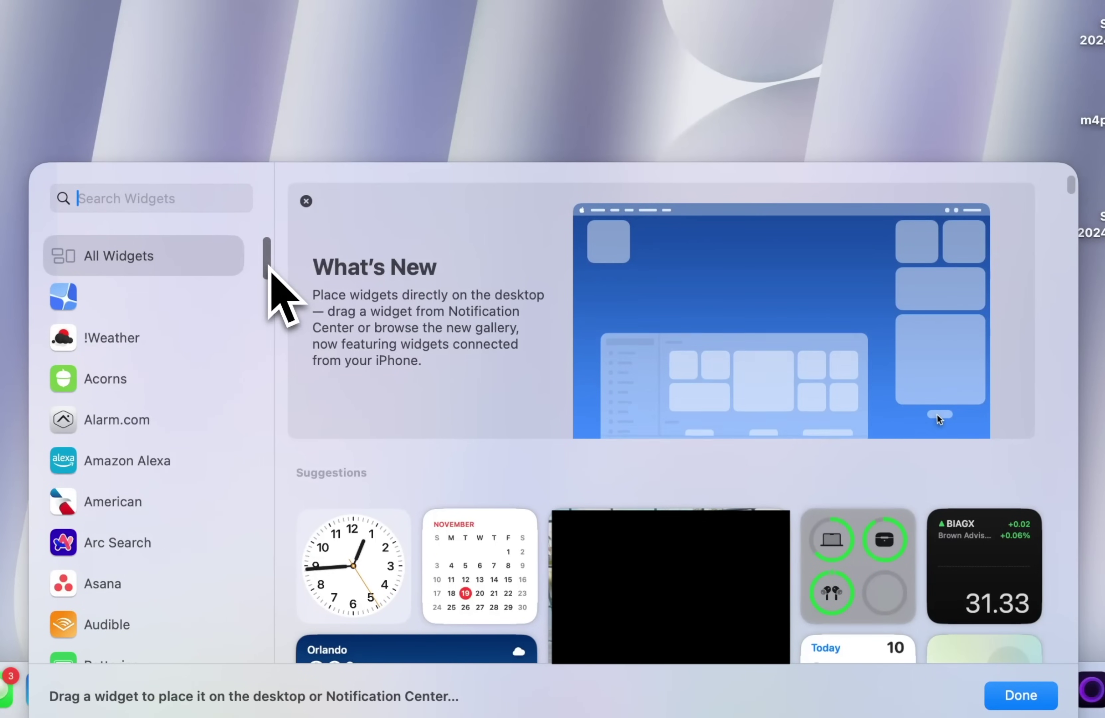
{"action": "left_click", "coordinate": [160, 346]}
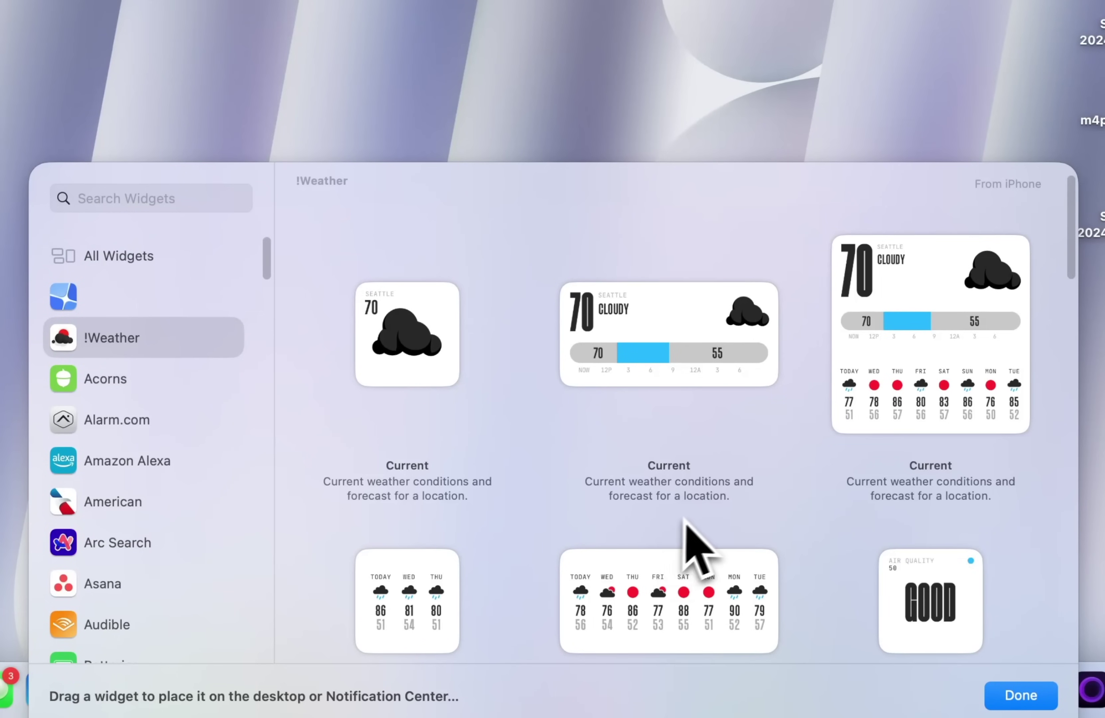
{"action": "mouse_move", "coordinate": [841, 299]}
{"action": "left_click", "coordinate": [587, 593]}
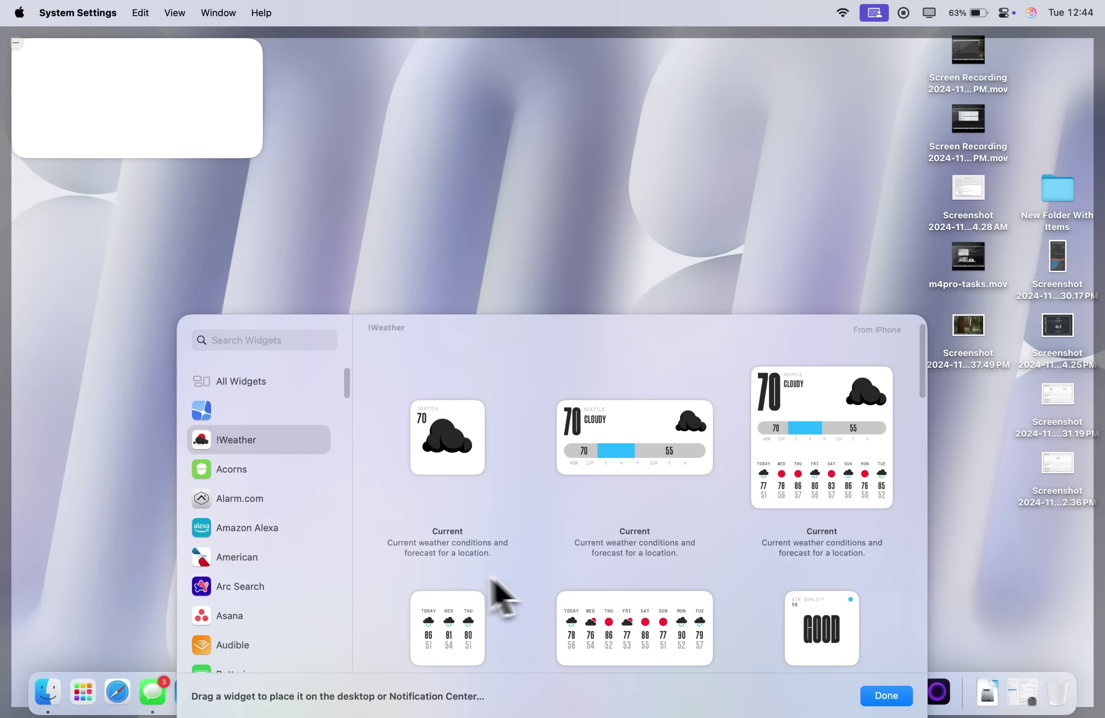
- Add the medium Batteries Status widget to the desktop
{"action": "scroll", "coordinate": [294, 530], "scroll_direction": "down", "scroll_amount": 5}
{"action": "left_click", "coordinate": [266, 504]}
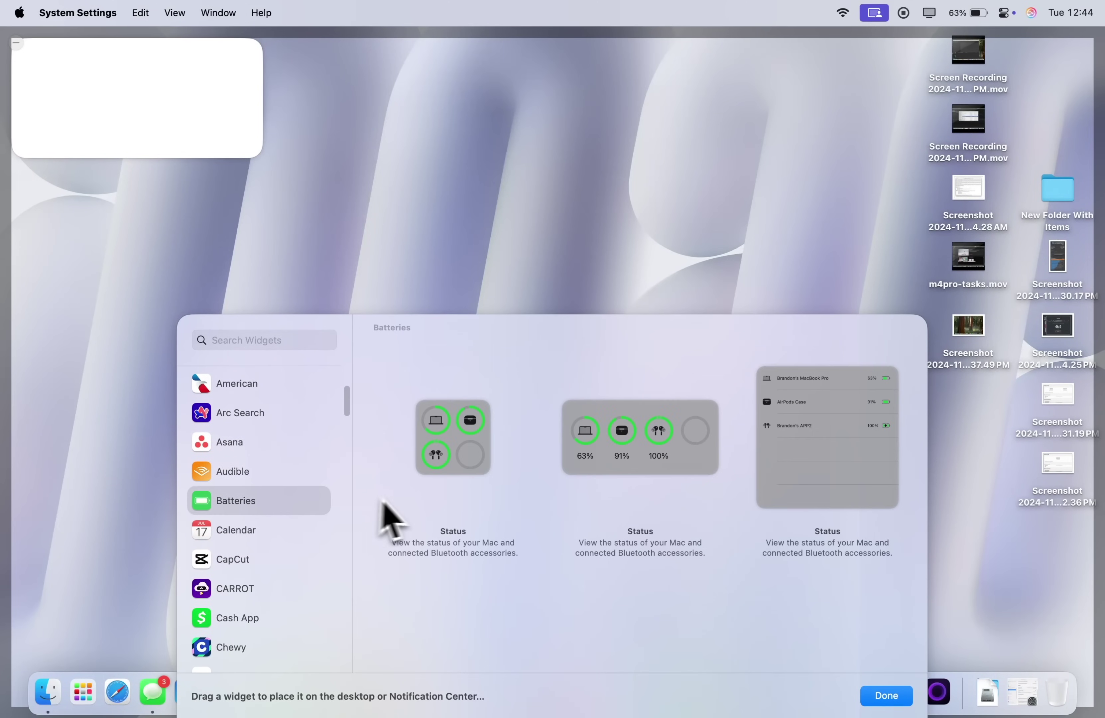
{"action": "left_click", "coordinate": [579, 422]}
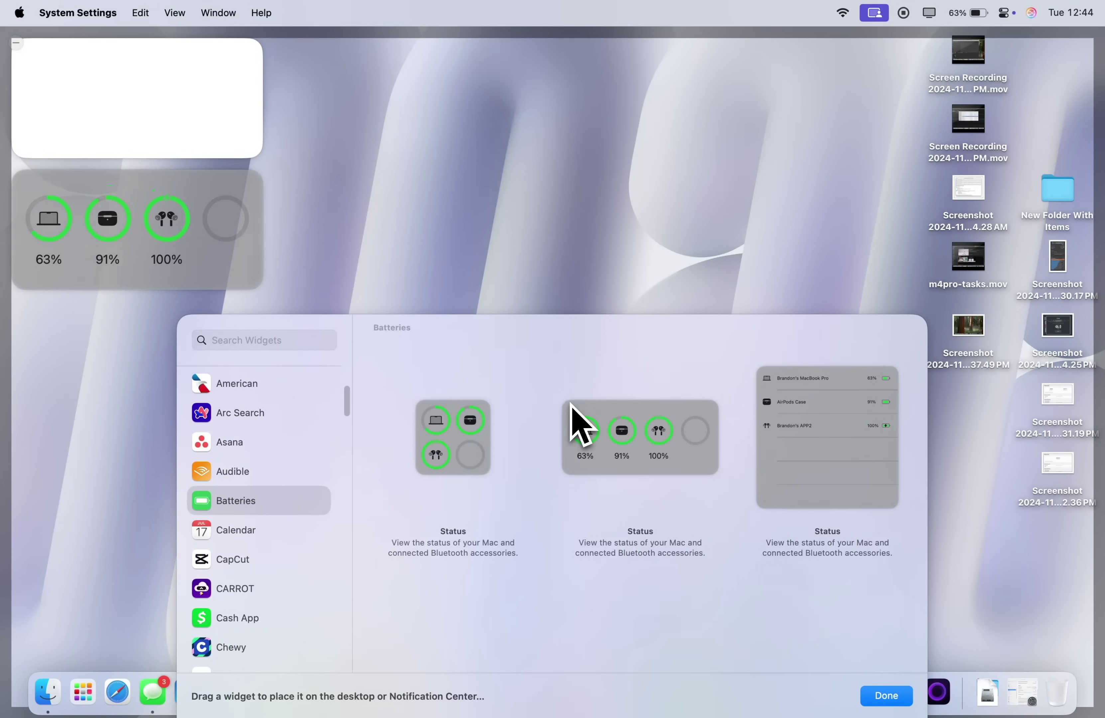
- Find the Home widgets, add the medium Accessories widget to the desktop and set its size to Small
{"action": "type", "text": "home"}
{"action": "left_click", "coordinate": [620, 399]}
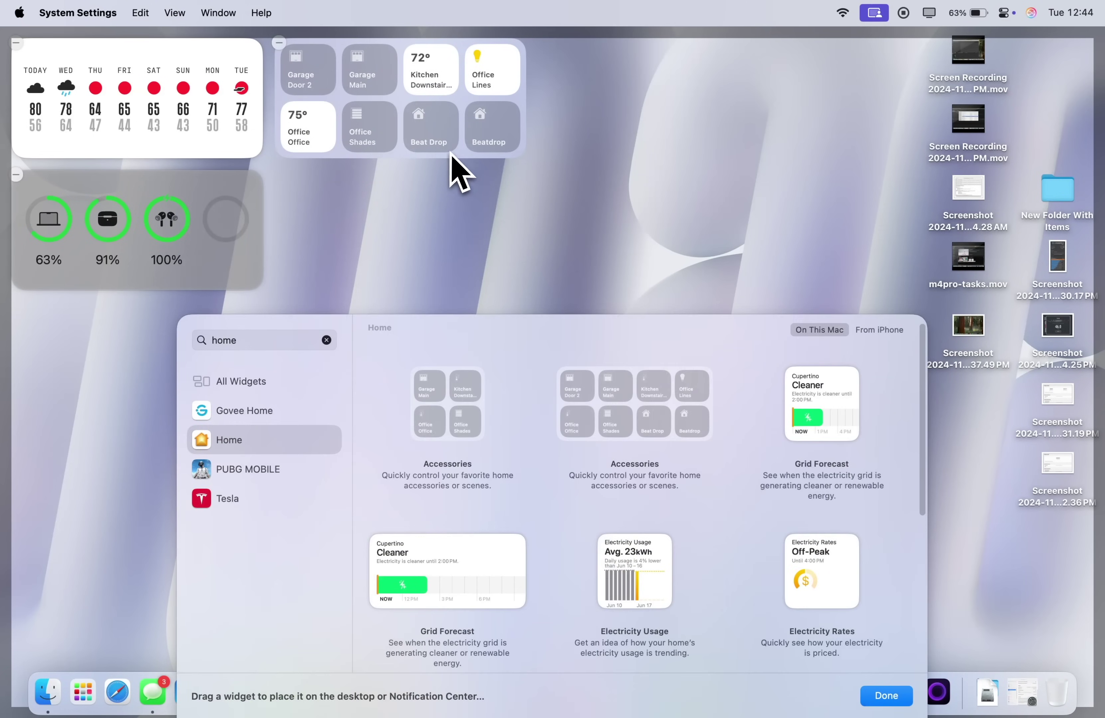
{"action": "right_click", "coordinate": [451, 158]}
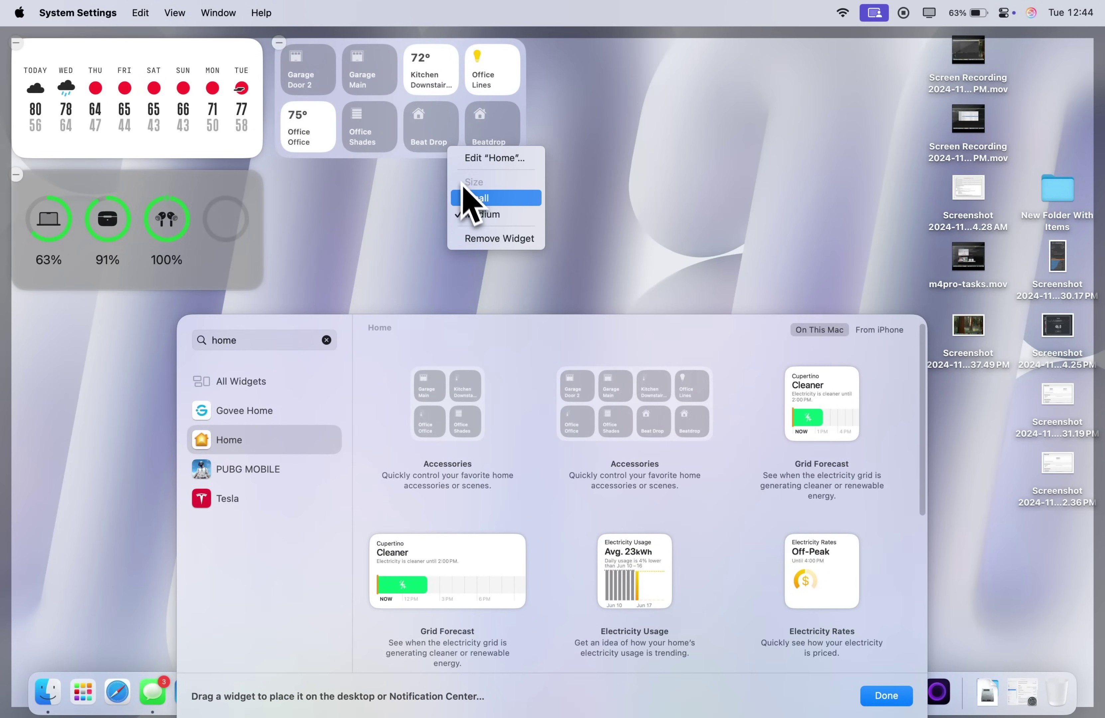
{"action": "left_click", "coordinate": [468, 197]}
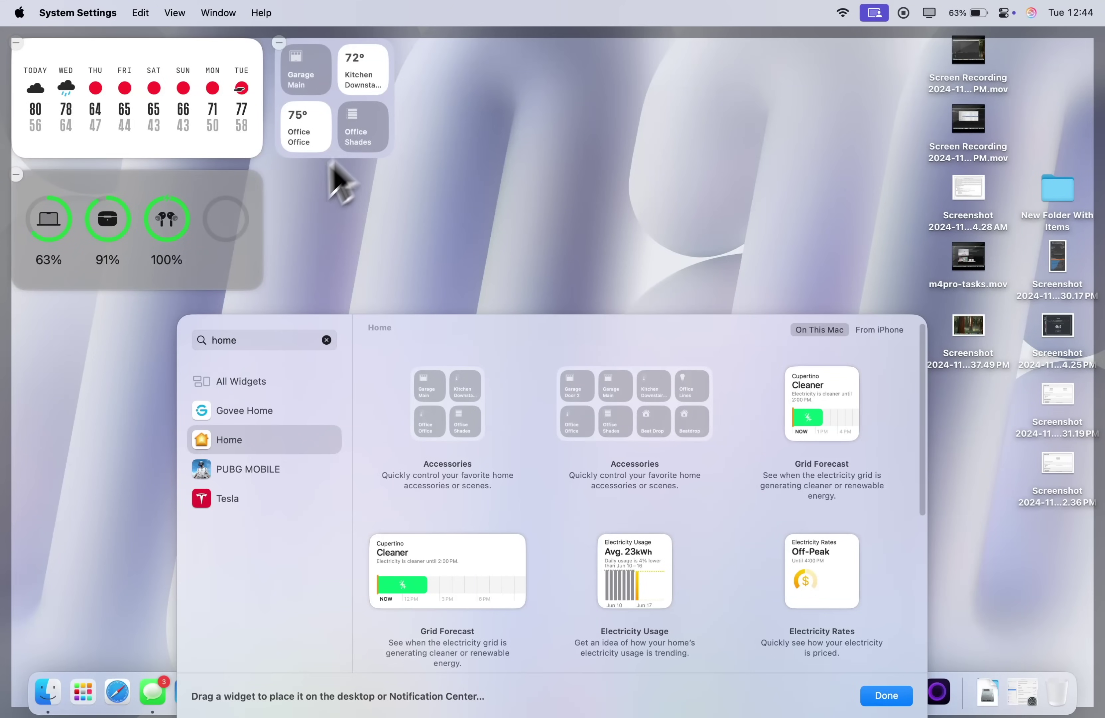
- Set the Batteries widget's size to Small and place the Home widget beside it, below the weather forecast
{"action": "right_click", "coordinate": [239, 217]}
{"action": "left_click", "coordinate": [262, 232]}
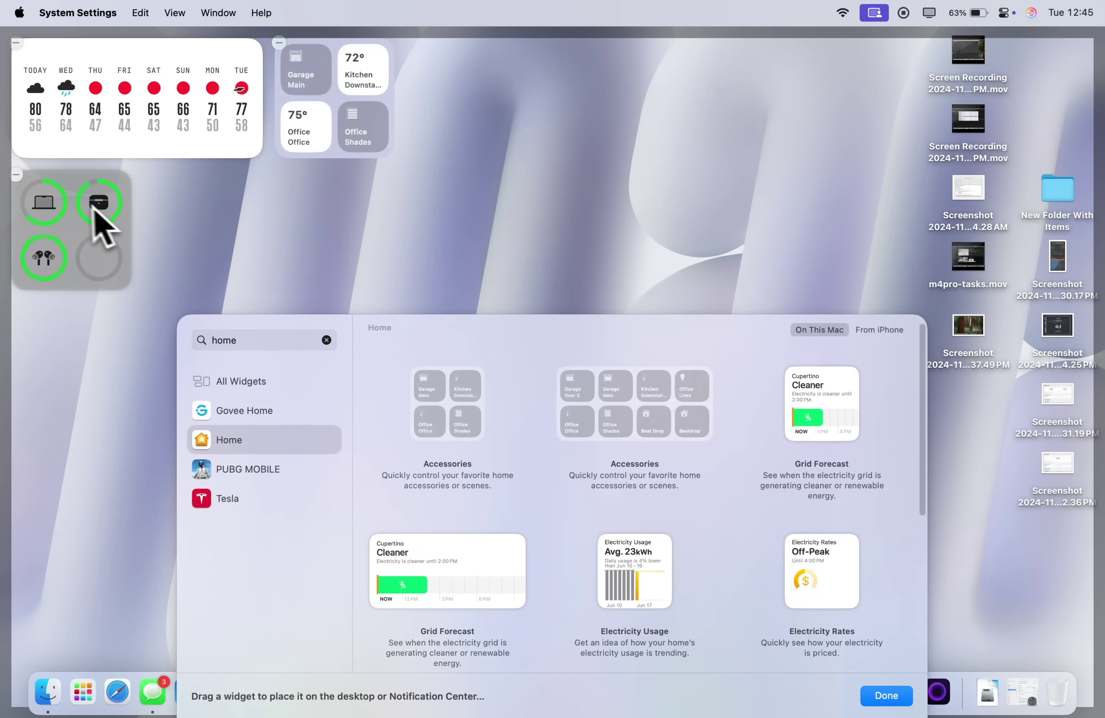
{"action": "left_click_drag", "start_coordinate": [345, 69], "coordinate": [247, 168]}
{"action": "left_click", "coordinate": [209, 205]}
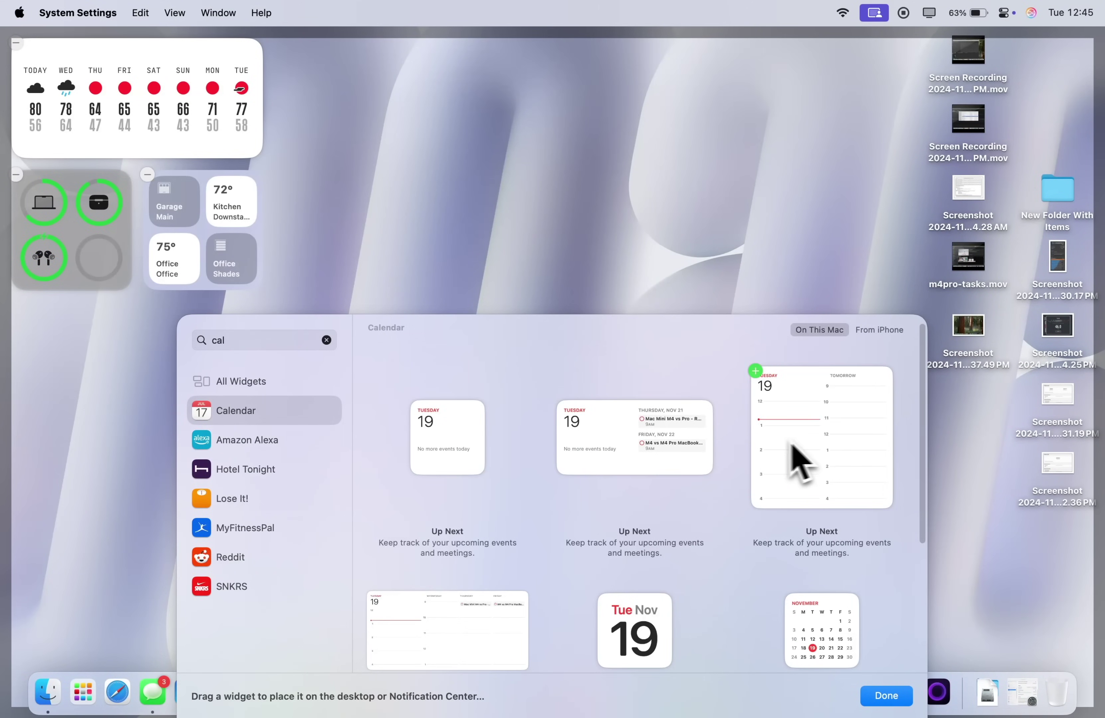
- Add the large Calendar Up Next widget to the desktop next to the weather forecast and finish editing widgets
{"action": "left_click_drag", "start_coordinate": [793, 443], "coordinate": [377, 196]}
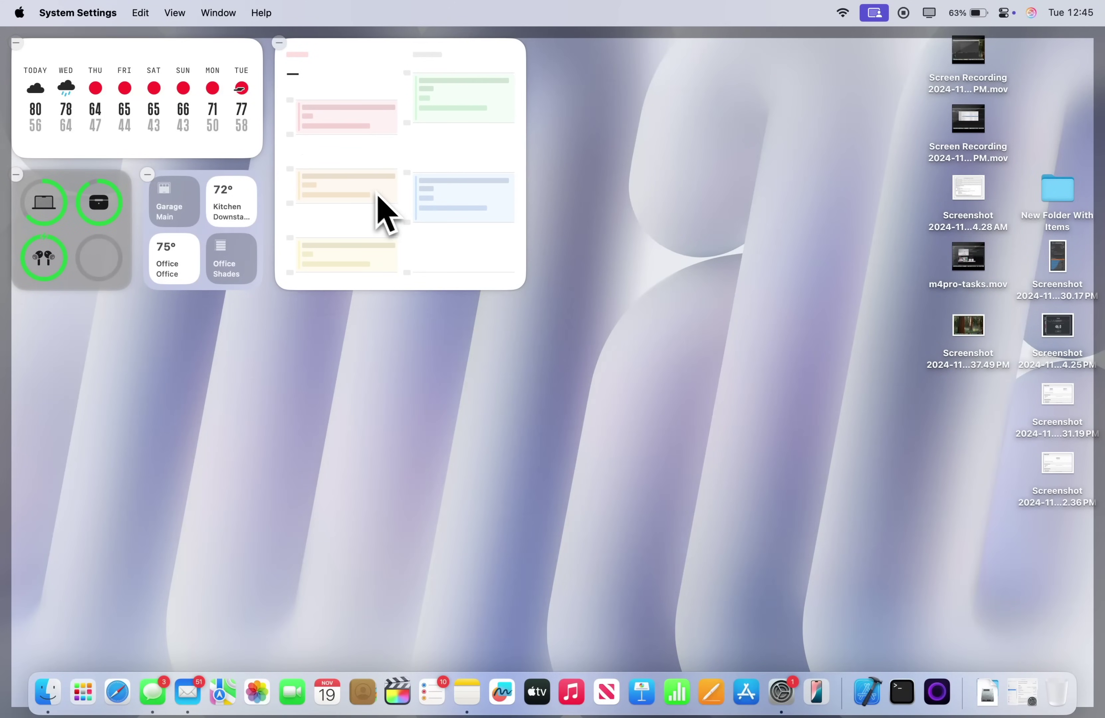
{"action": "left_click", "coordinate": [798, 235]}
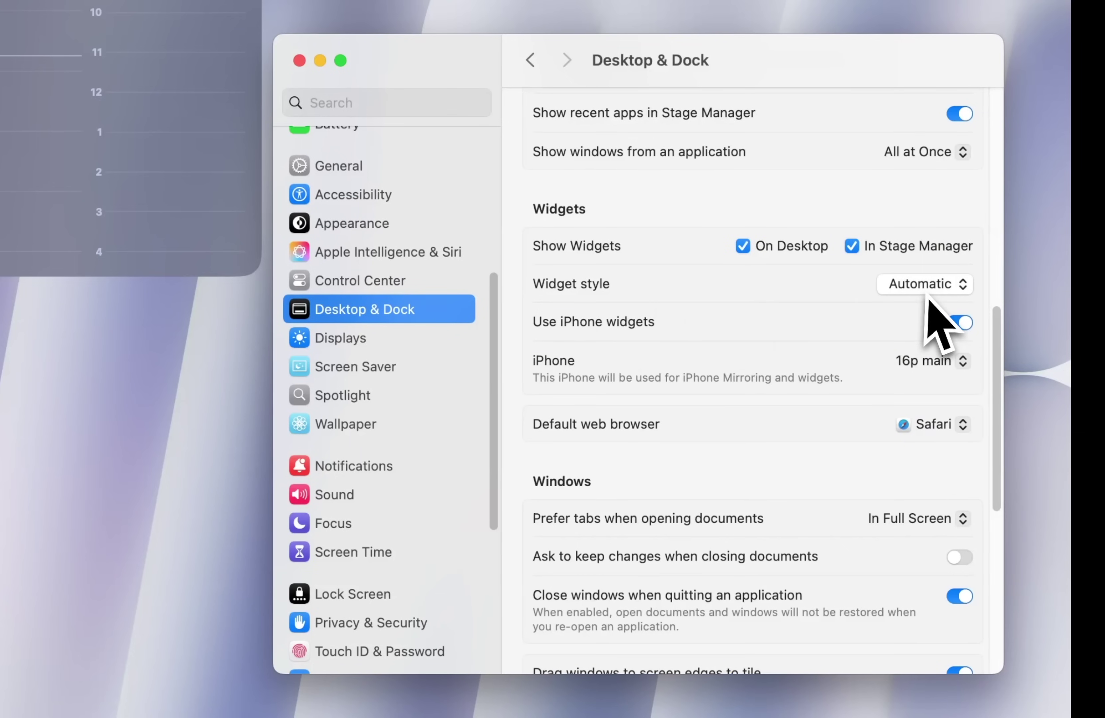
- Try the Full-color and Monochrome widget styles, restore Automatic, and open the choice of iPhone used for widgets
{"action": "left_click", "coordinate": [931, 287]}
{"action": "left_click", "coordinate": [931, 326]}
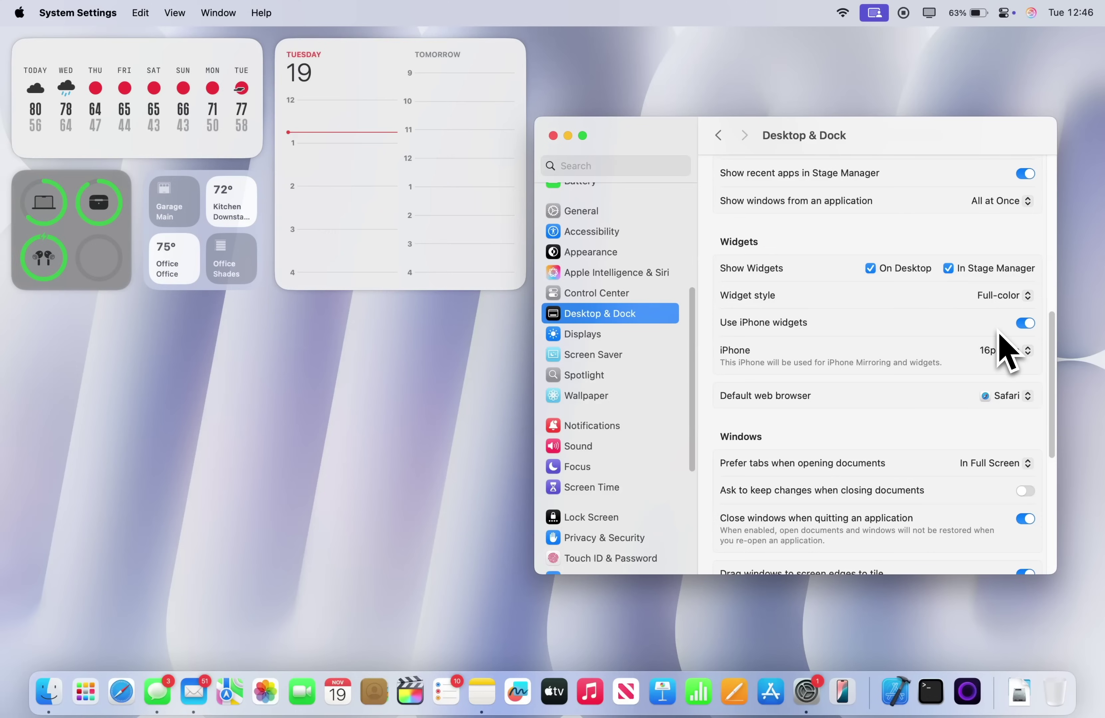
{"action": "left_click", "coordinate": [994, 298]}
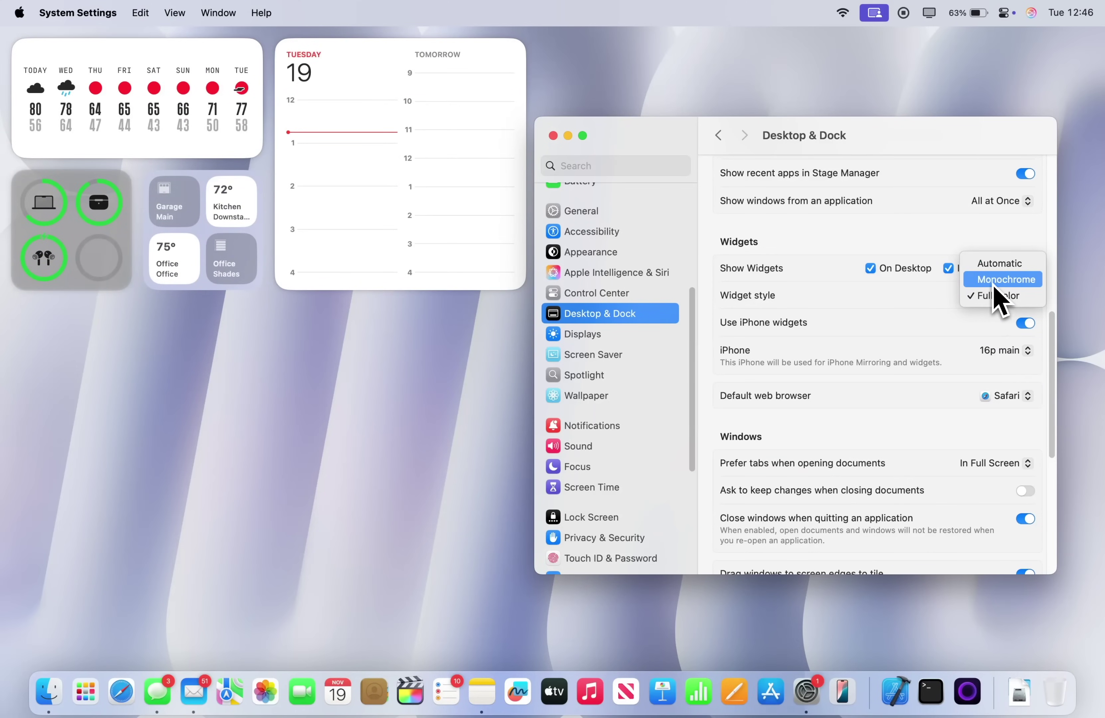
{"action": "left_click", "coordinate": [993, 280]}
{"action": "left_click", "coordinate": [995, 297]}
{"action": "left_click", "coordinate": [979, 280]}
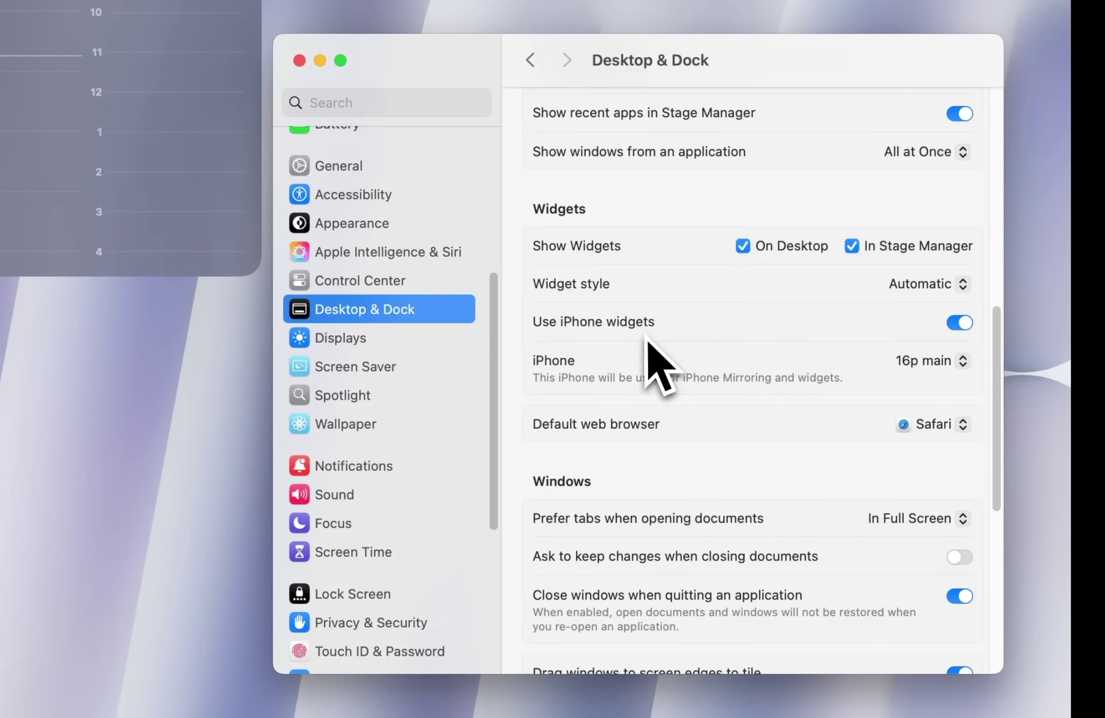
{"action": "left_click", "coordinate": [921, 362]}
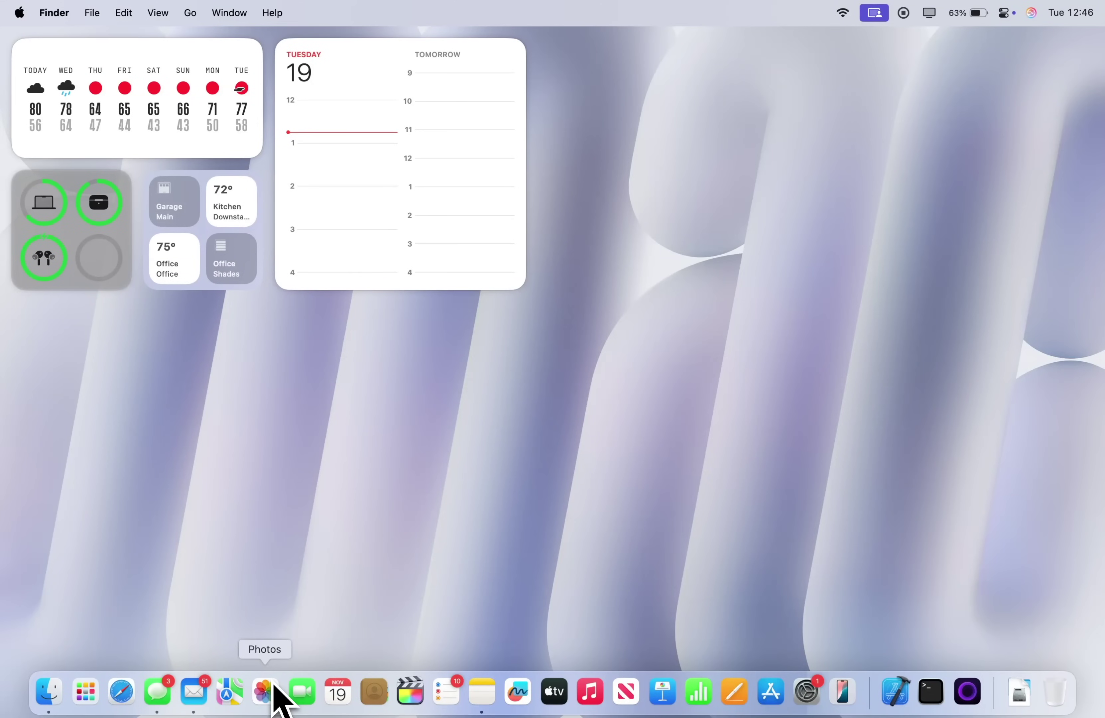
- Remove Photos, Maps, Contacts, Messages, Mail, FaceTime, Freeform, TV, Music, News, Keynote, Numbers, Pages and App Store from the Dock
{"action": "right_click", "coordinate": [278, 699]}
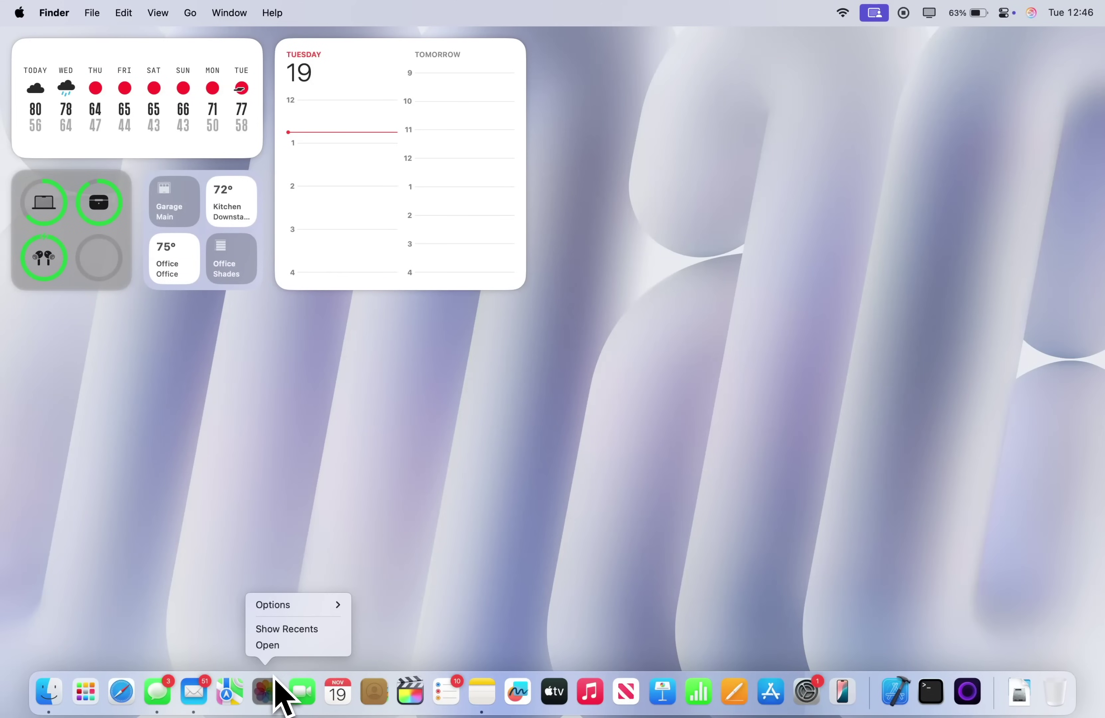
{"action": "mouse_move", "coordinate": [287, 606]}
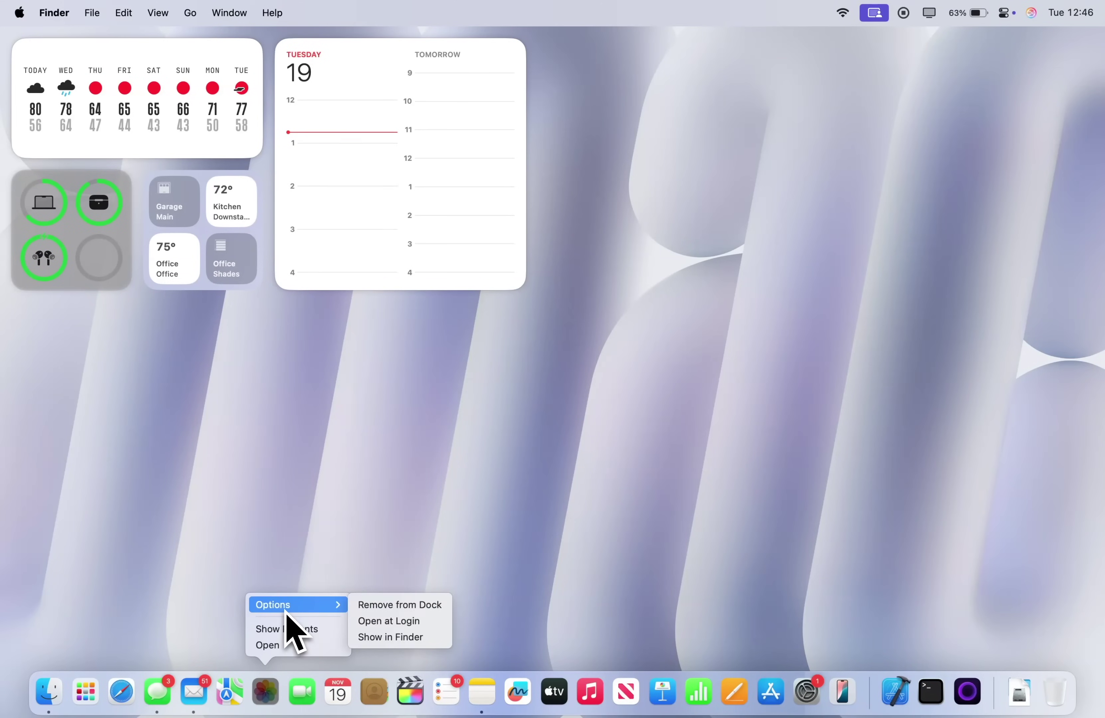
{"action": "left_click", "coordinate": [391, 609]}
{"action": "left_click_drag", "start_coordinate": [247, 690], "coordinate": [283, 538]}
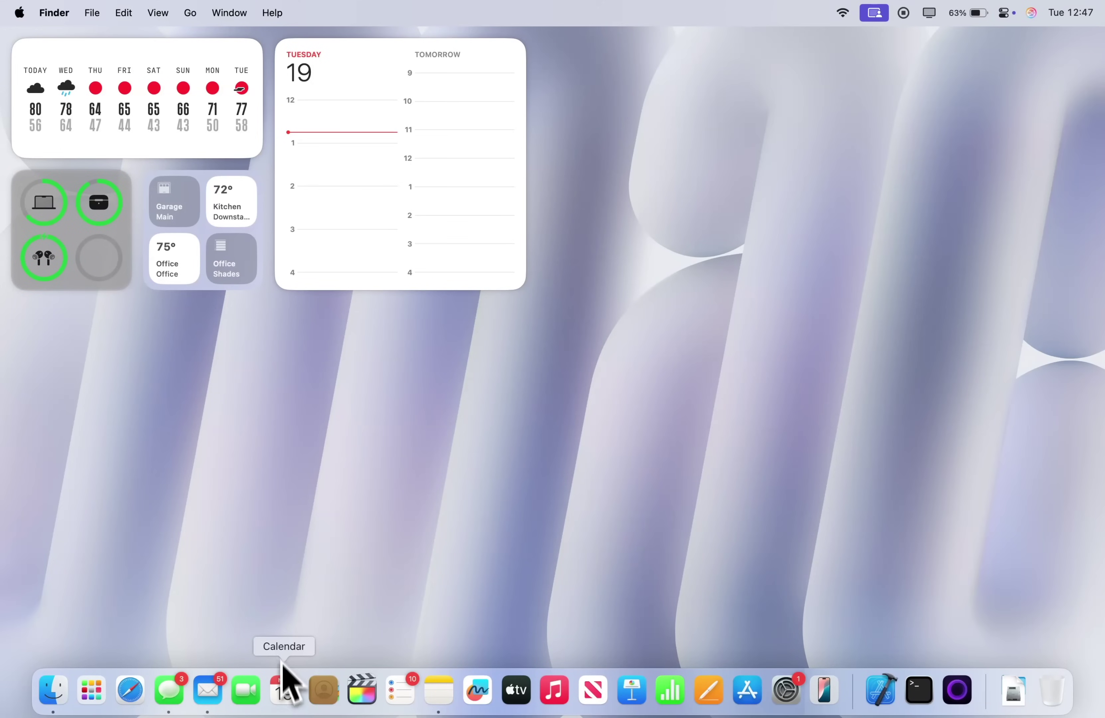
{"action": "left_click_drag", "start_coordinate": [318, 690], "coordinate": [333, 543]}
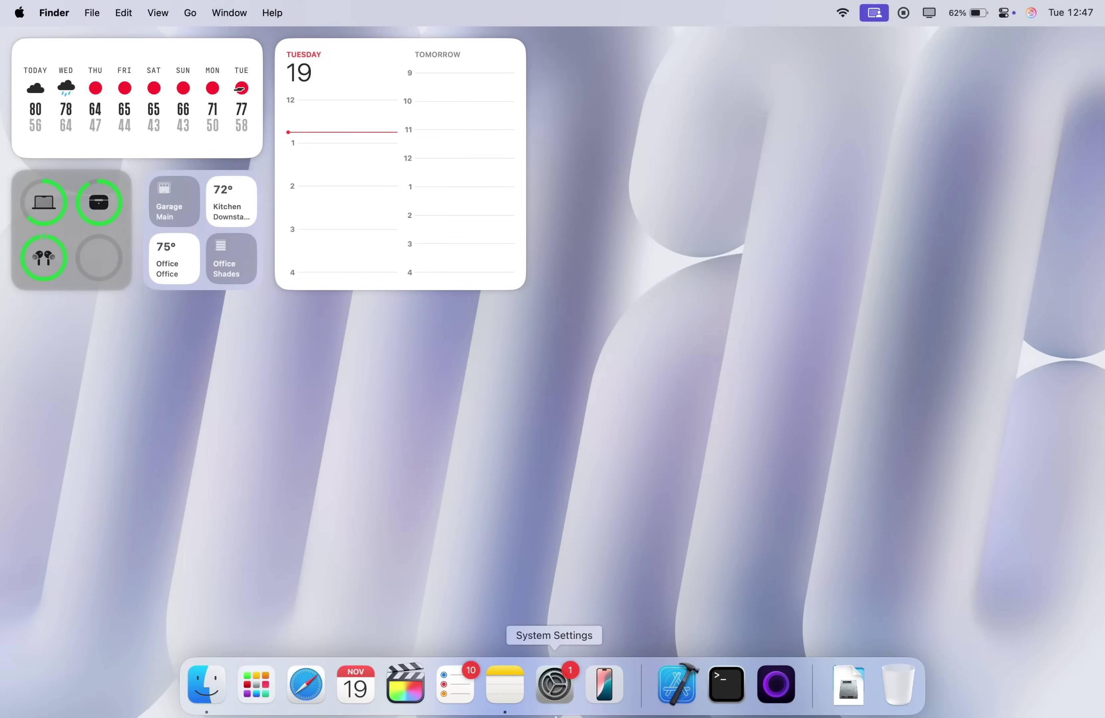
- Reorder the Dock so that System Settings follows Safari and Reminders comes before Final Cut Pro
{"action": "left_click_drag", "start_coordinate": [562, 714], "coordinate": [350, 710]}
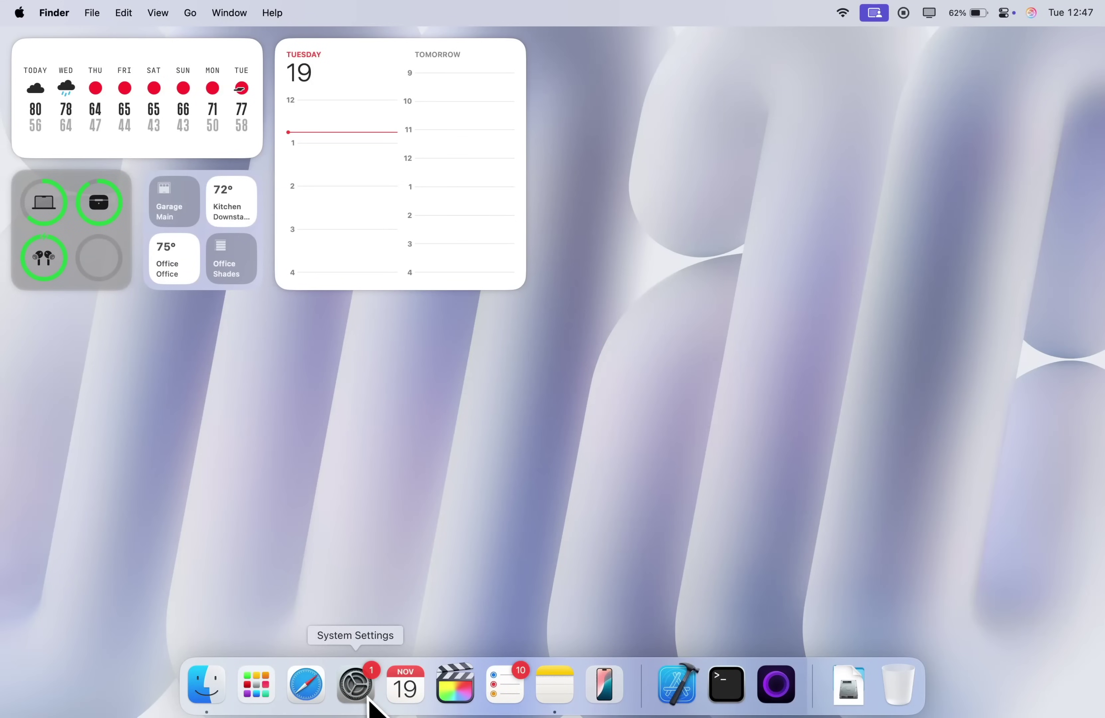
{"action": "left_click_drag", "start_coordinate": [488, 708], "coordinate": [437, 710]}
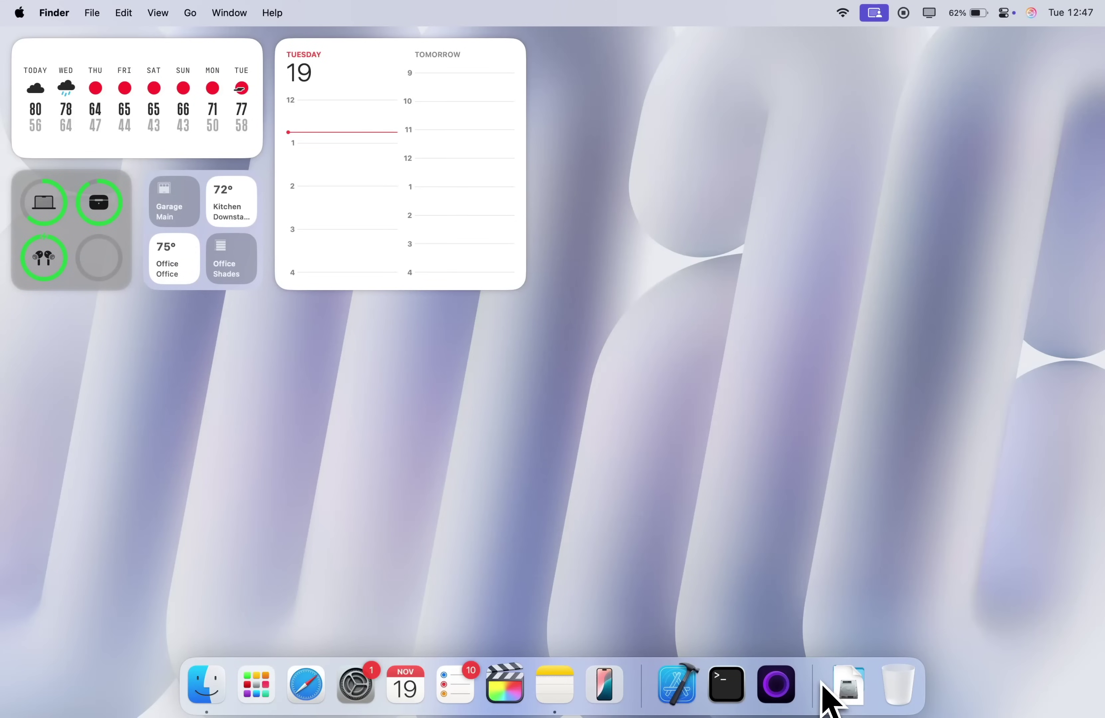
- Open the Dock settings, set the Dock size to just below the middle and magnification close to Large
{"action": "right_click", "coordinate": [808, 678]}
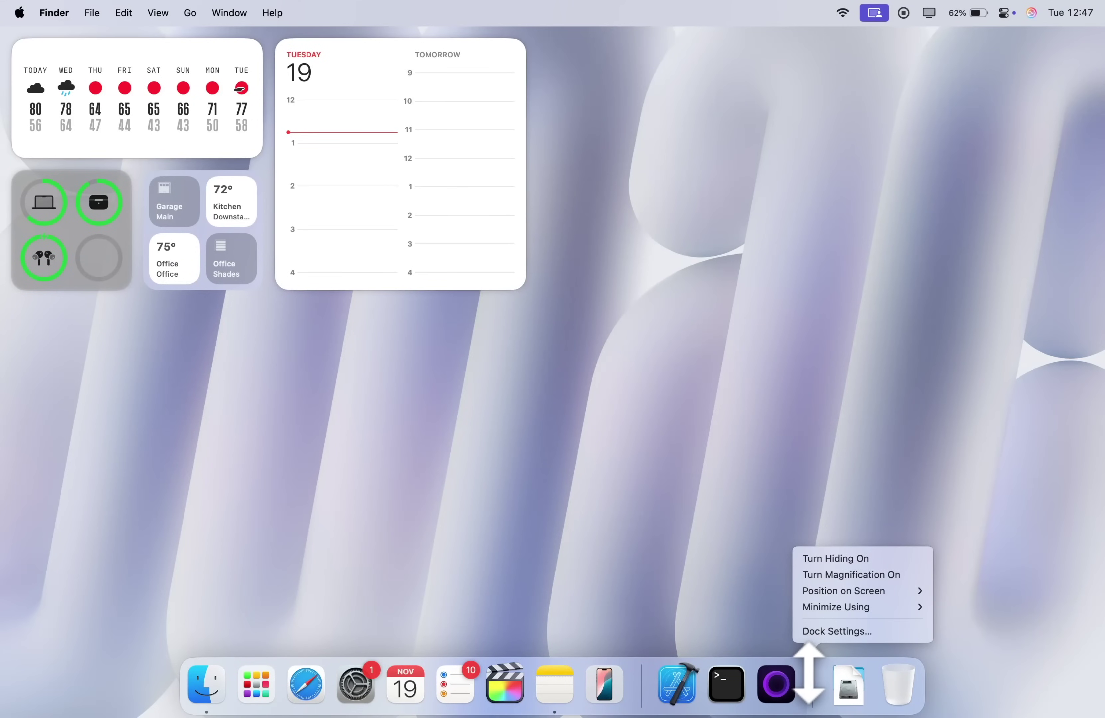
{"action": "left_click", "coordinate": [840, 631]}
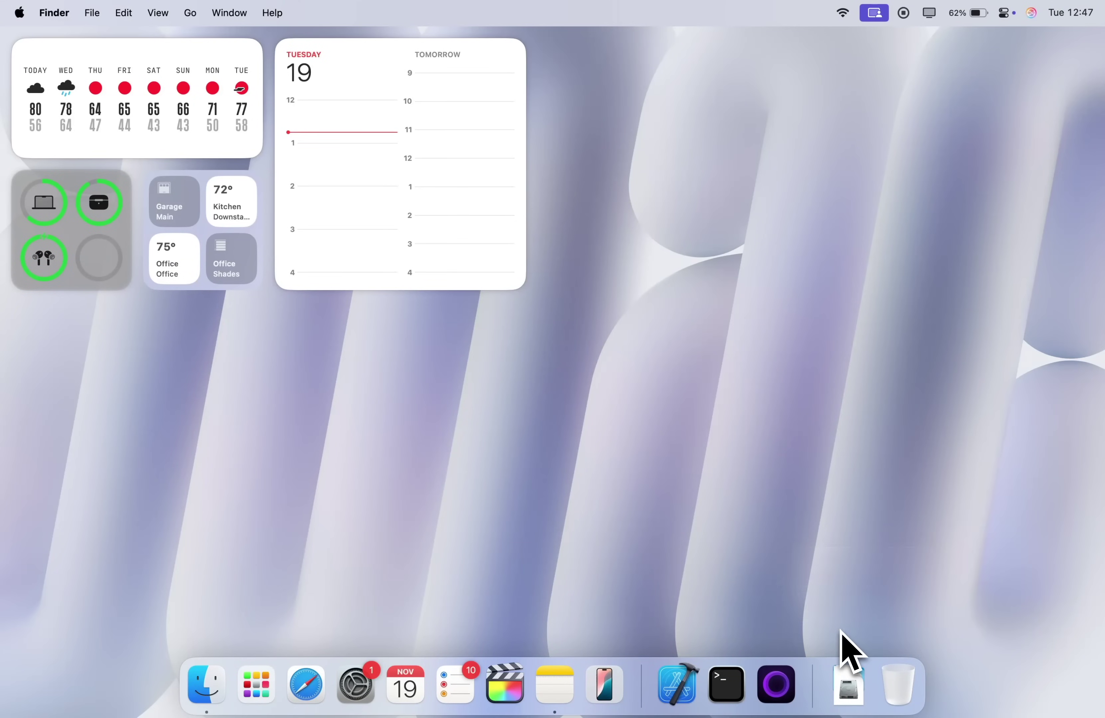
{"action": "left_click_drag", "start_coordinate": [784, 212], "coordinate": [812, 211]}
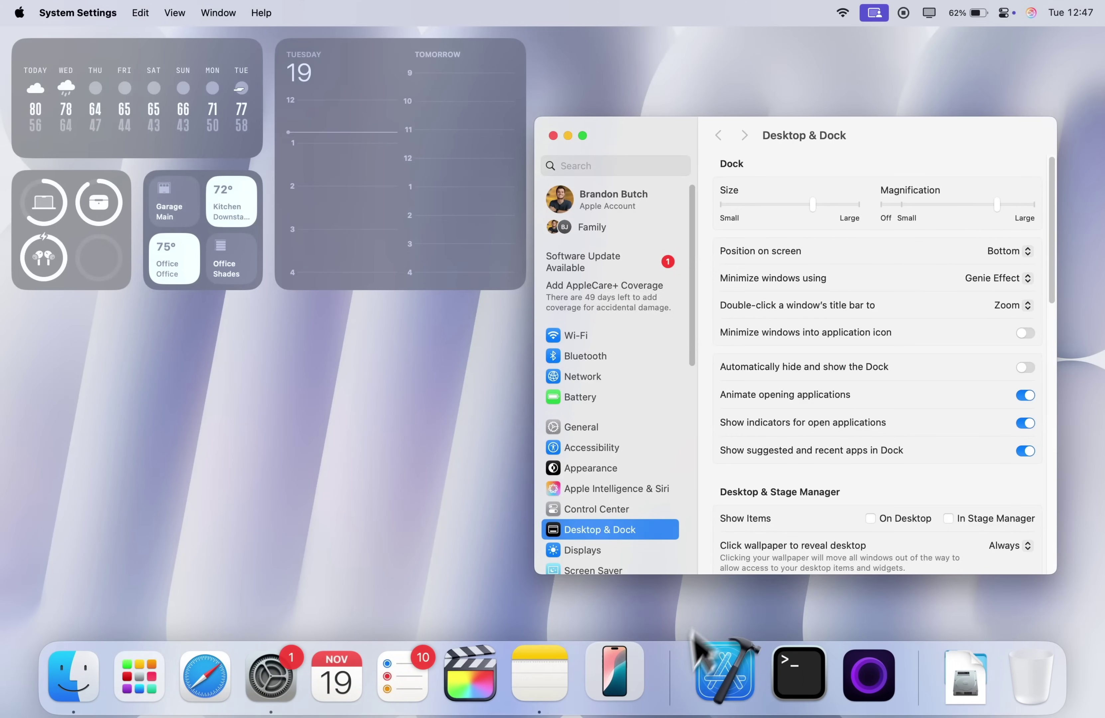
{"action": "left_click", "coordinate": [796, 208]}
{"action": "left_click_drag", "start_coordinate": [796, 209], "coordinate": [784, 209]}
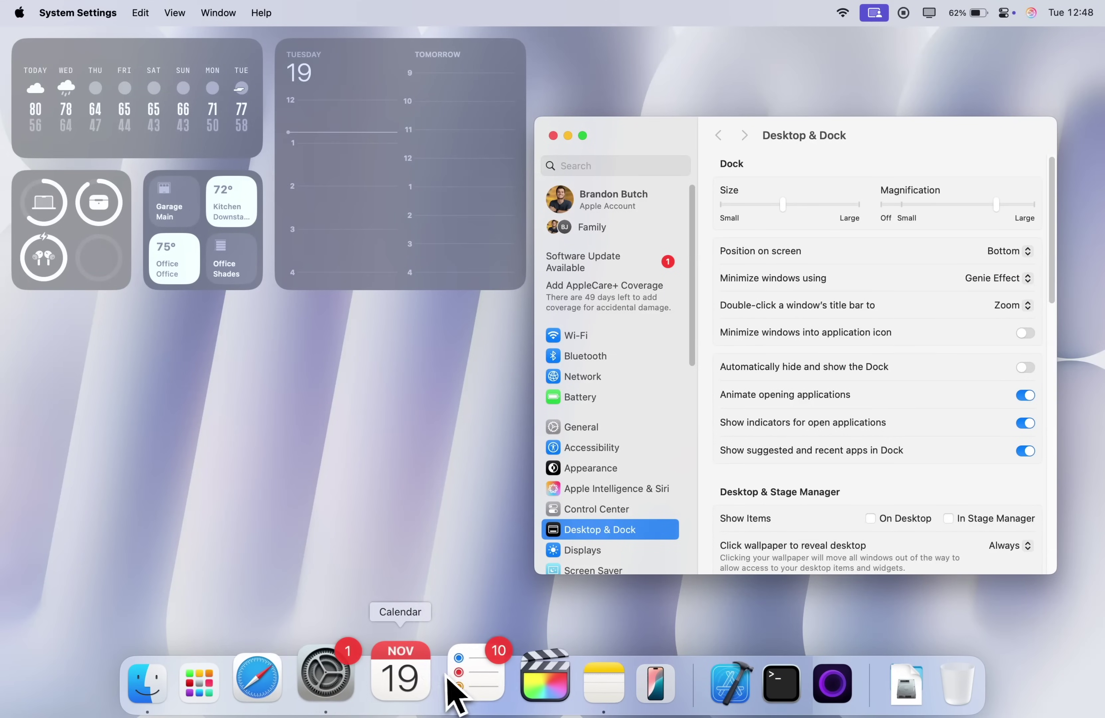
- Try the Dock at the Left and Right positions on screen, then restore it to Bottom
{"action": "left_click", "coordinate": [999, 254]}
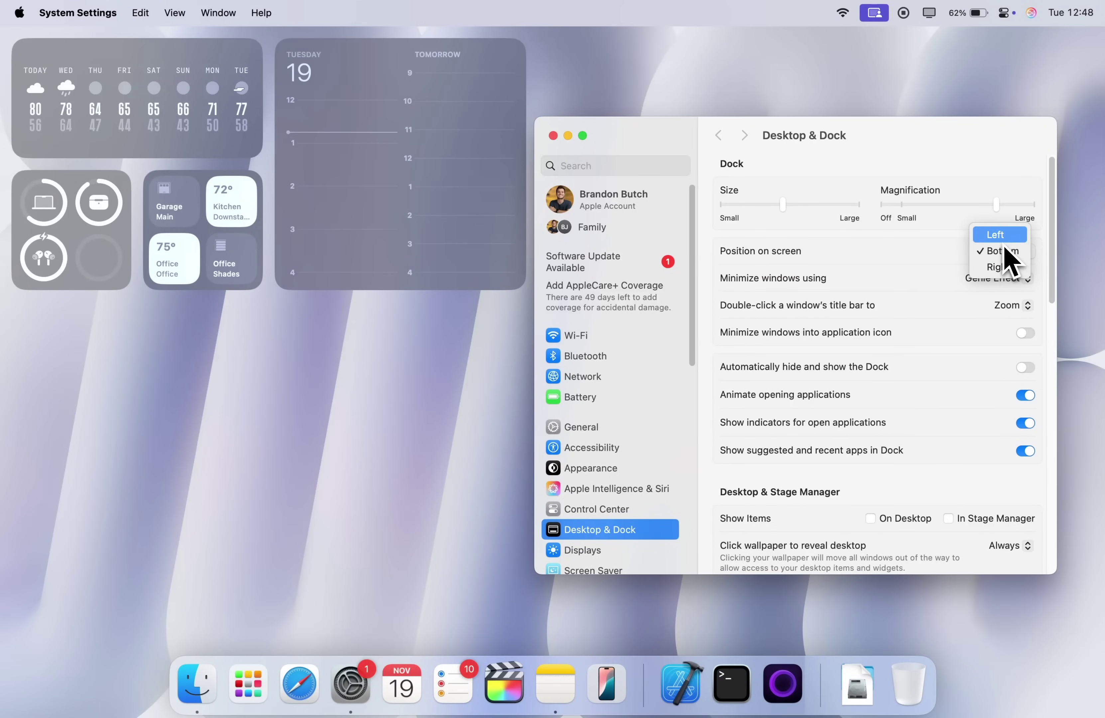
{"action": "left_click", "coordinate": [995, 234]}
{"action": "left_click", "coordinate": [1007, 252]}
{"action": "left_click", "coordinate": [1014, 284]}
{"action": "left_click", "coordinate": [1011, 252]}
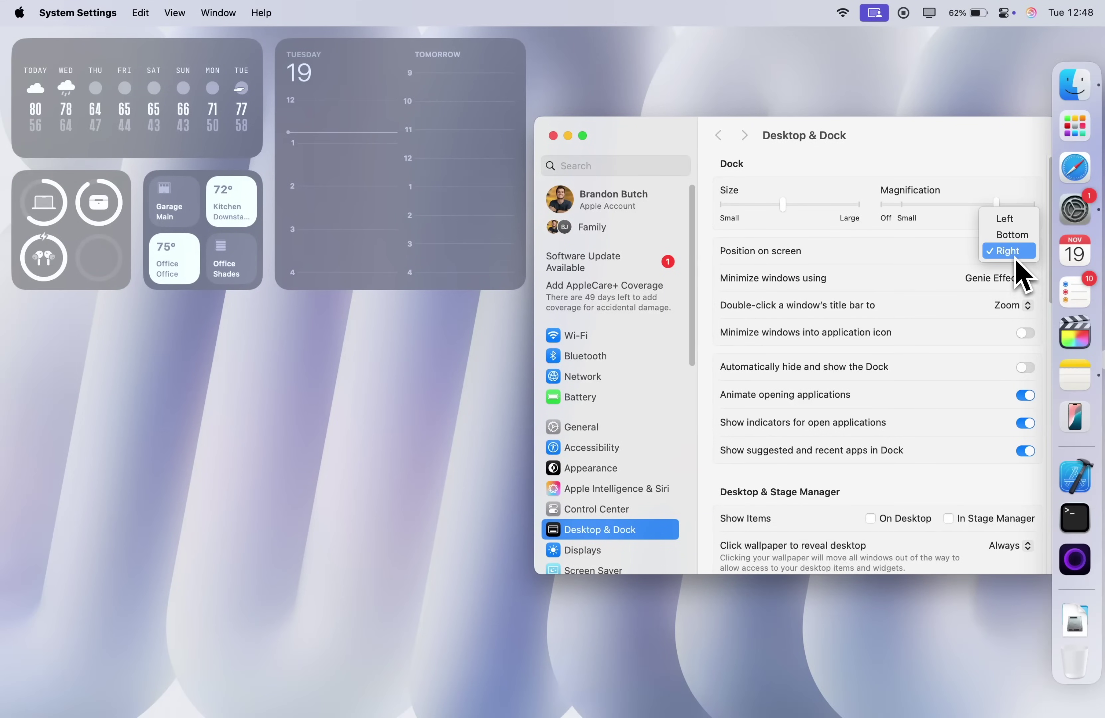
{"action": "left_click", "coordinate": [1016, 237]}
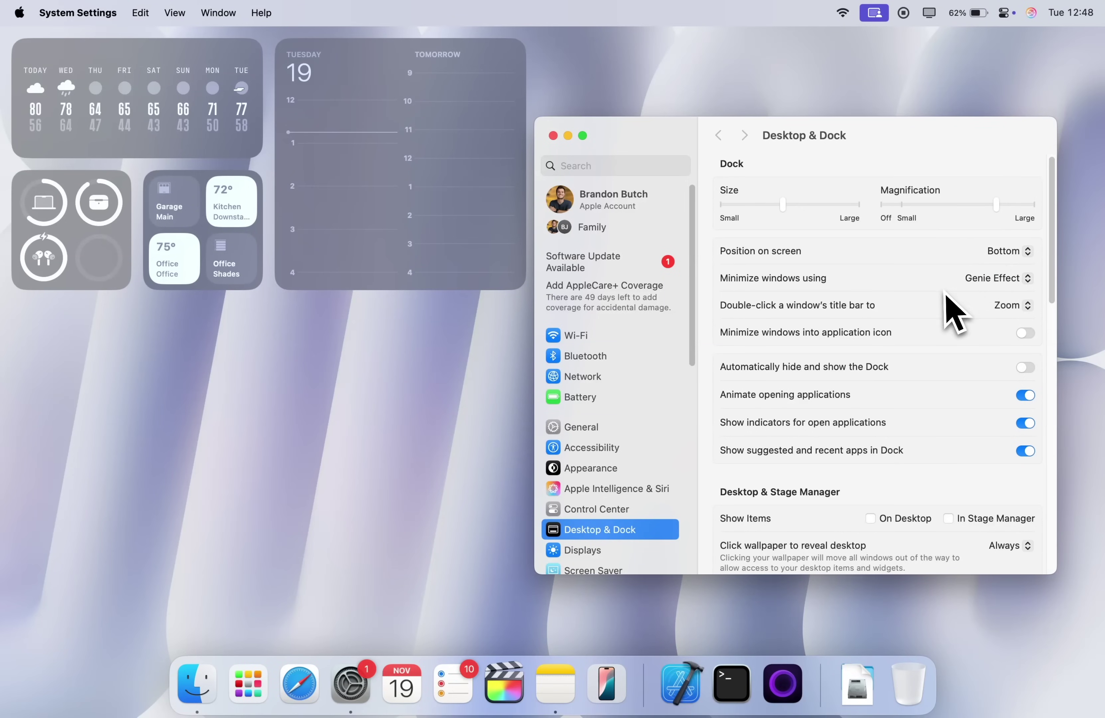
- Set Minimize windows using to Scale Effect and try it by opening and minimising a Safari window
{"action": "left_click", "coordinate": [1003, 279]}
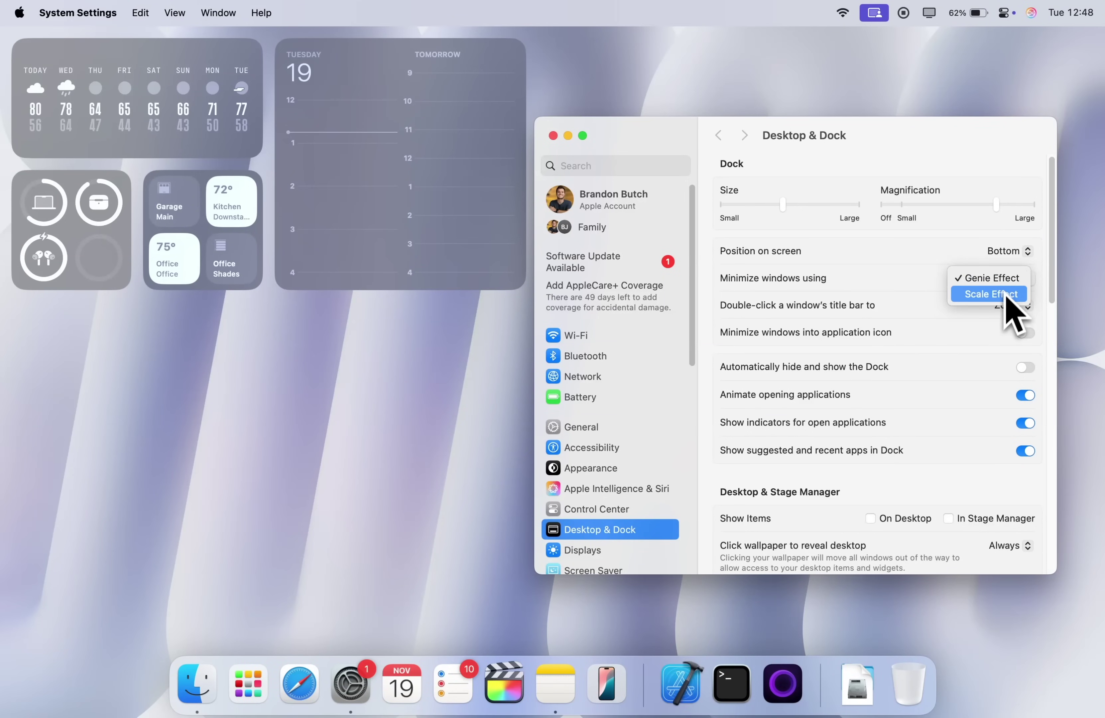
{"action": "left_click", "coordinate": [1003, 296]}
{"action": "left_click", "coordinate": [299, 683]}
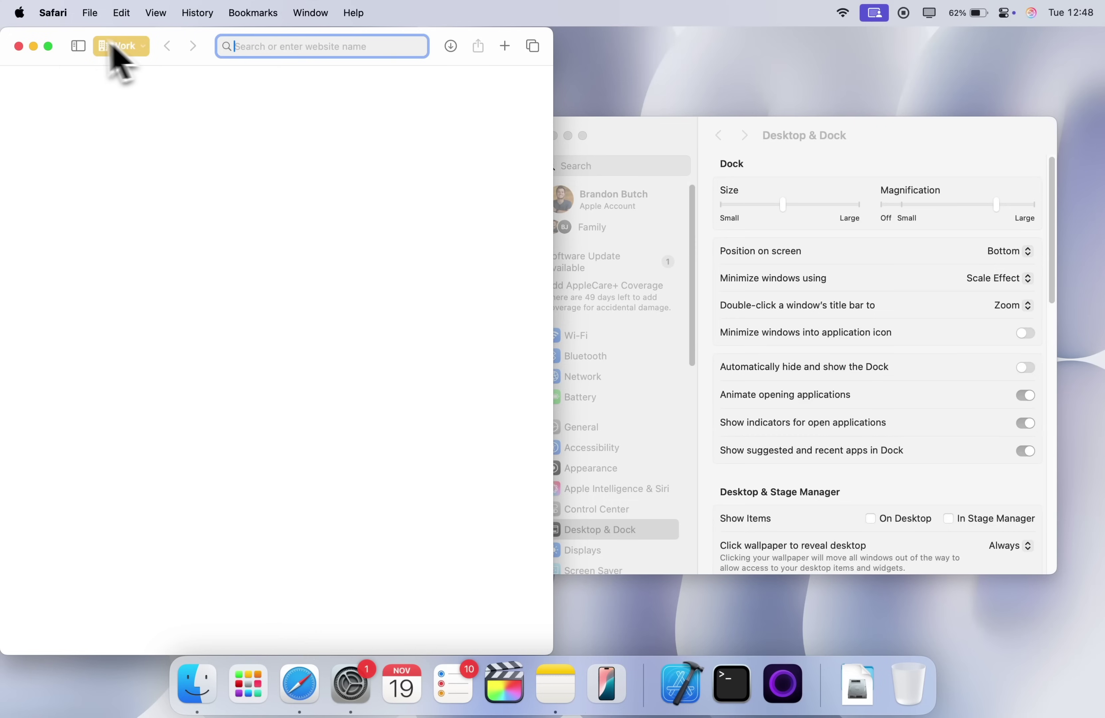
{"action": "left_click", "coordinate": [37, 45]}
- Turn off Show suggested and recent apps in Dock and turn on Minimize windows into application icon
{"action": "left_click", "coordinate": [907, 441]}
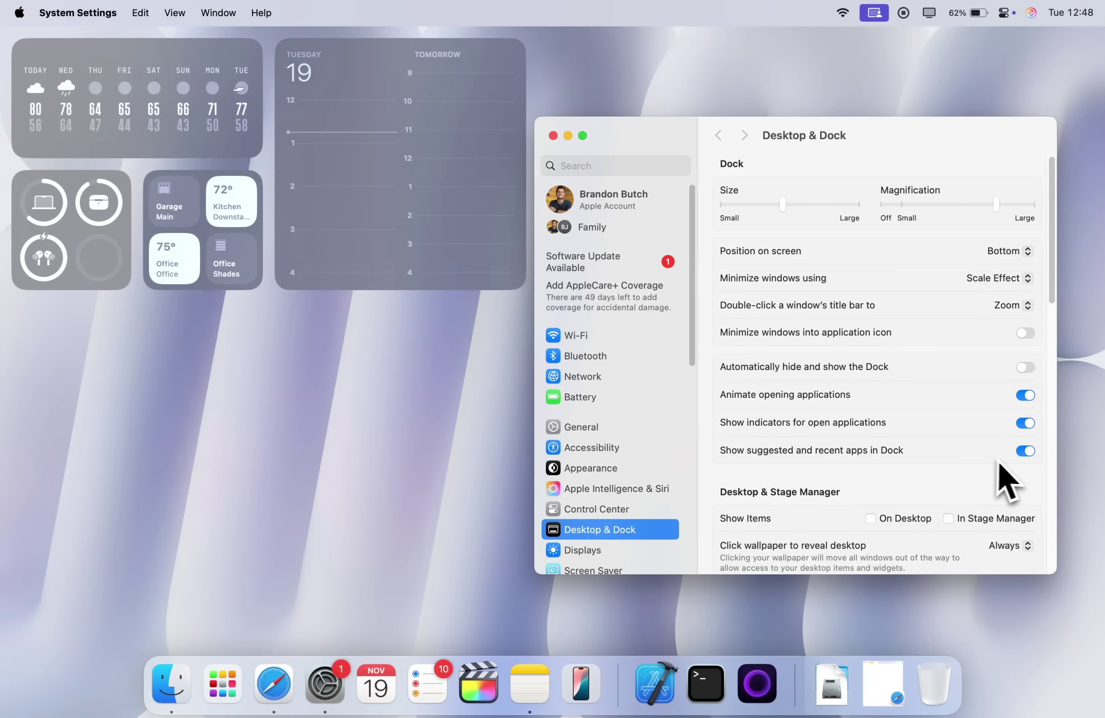
{"action": "left_click", "coordinate": [1026, 455]}
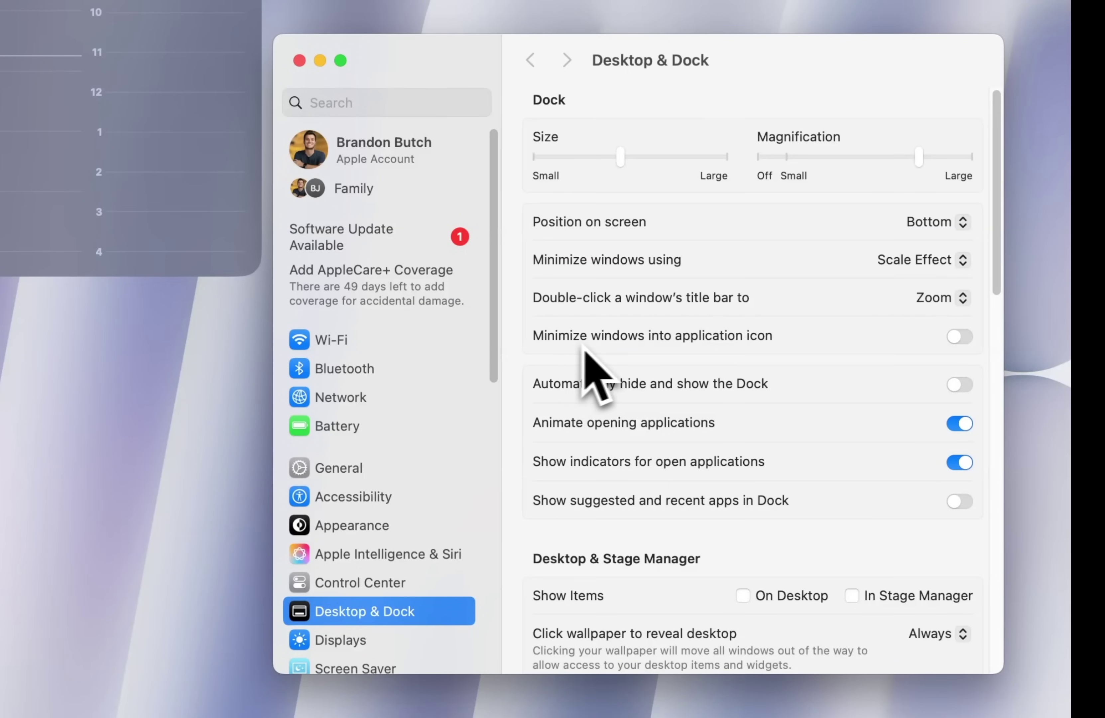
{"action": "left_click", "coordinate": [967, 337]}
- Restore the minimised Safari window, minimise it into its Dock icon and reopen it from that icon
{"action": "left_click", "coordinate": [770, 686]}
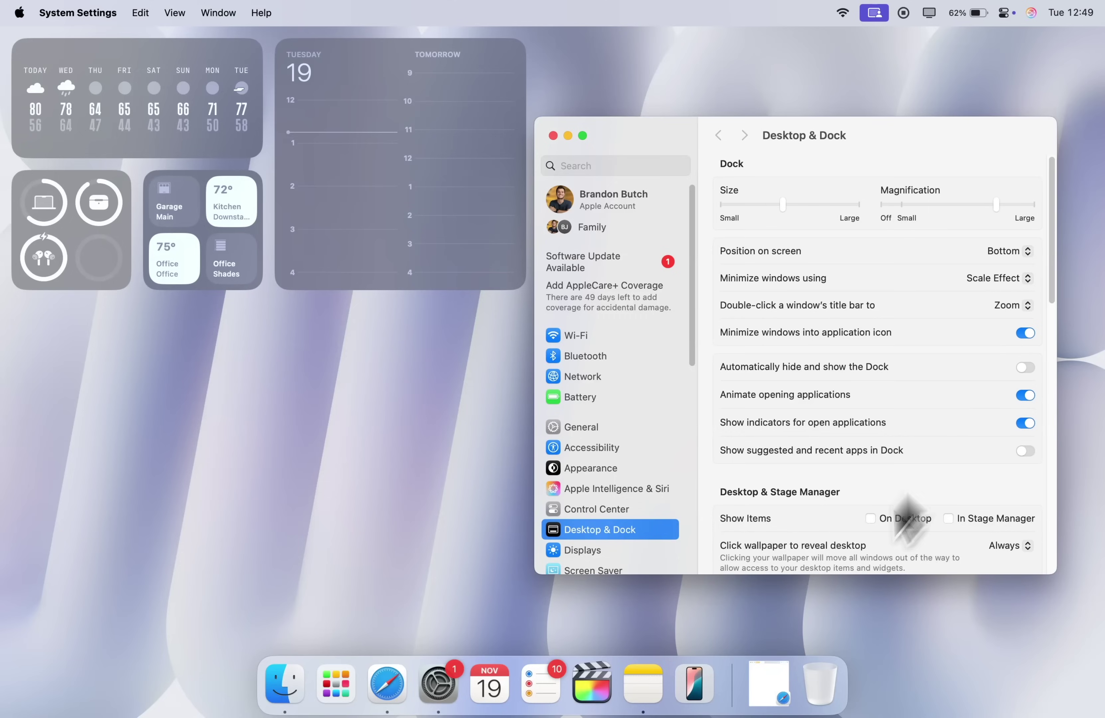
{"action": "left_click", "coordinate": [33, 45]}
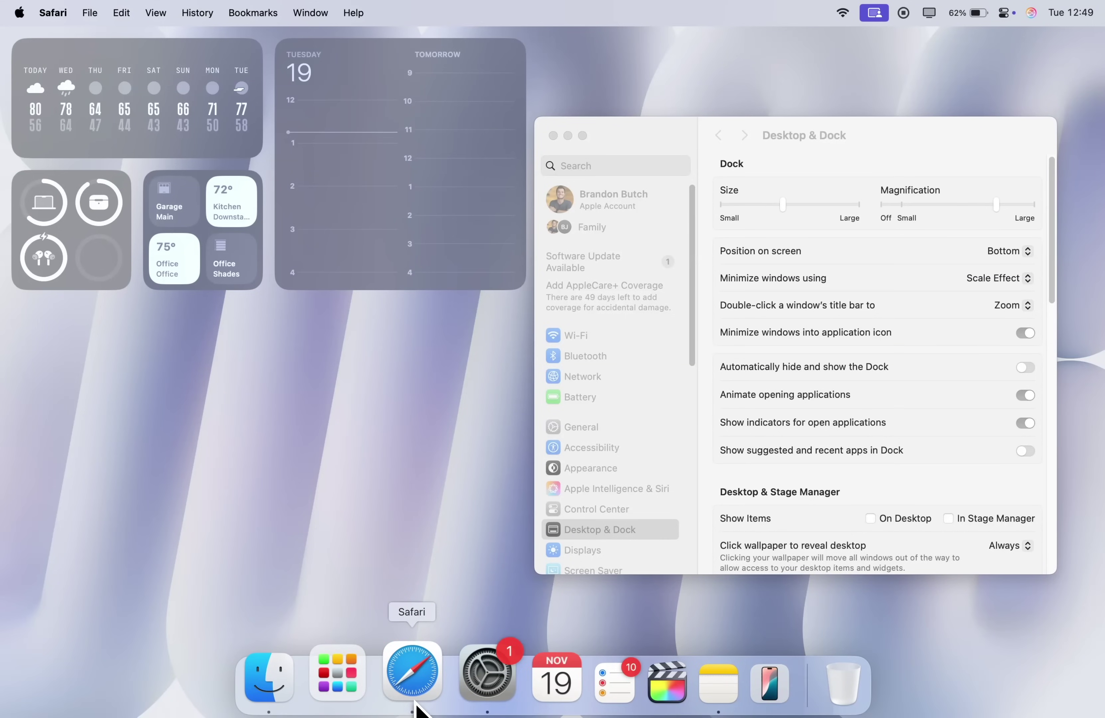
{"action": "left_click", "coordinate": [409, 691]}
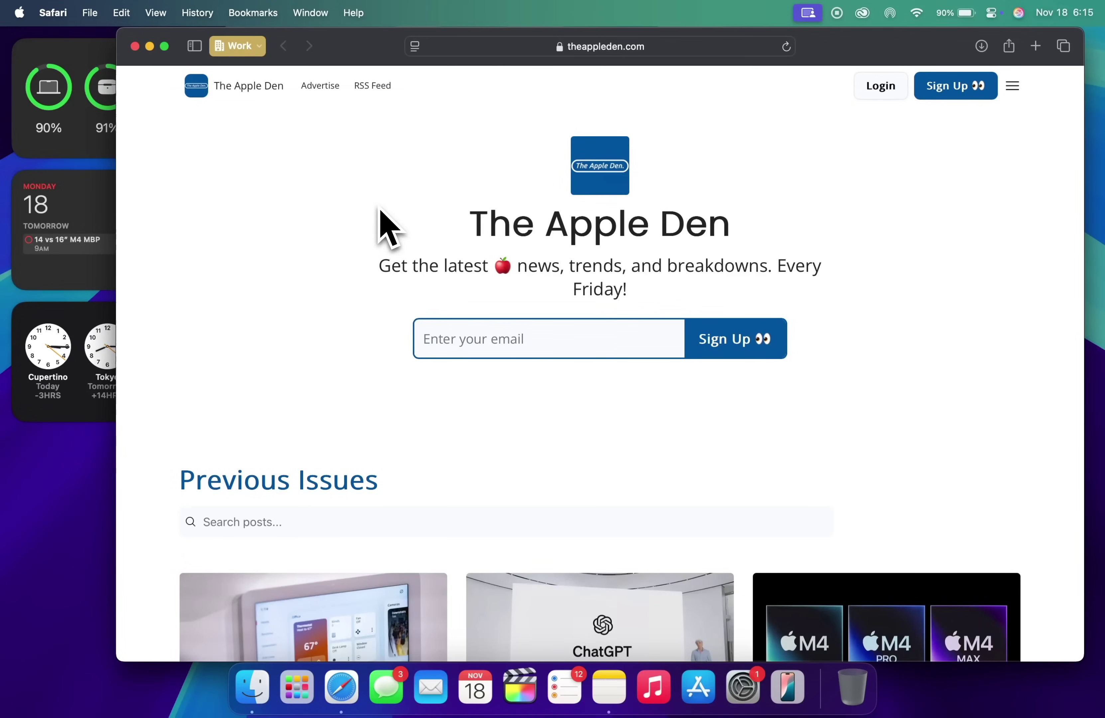
- Examine the alternate commands hidden in Safari's Window and View menus
{"action": "left_click", "coordinate": [322, 10]}
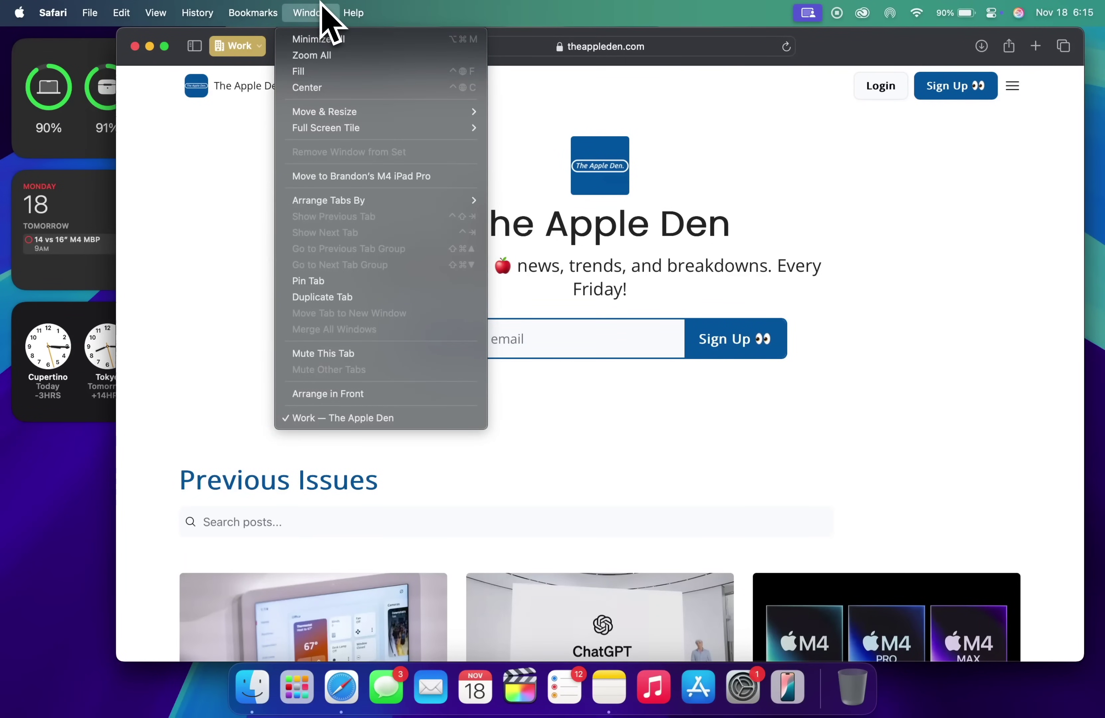
{"action": "mouse_move", "coordinate": [280, 9]}
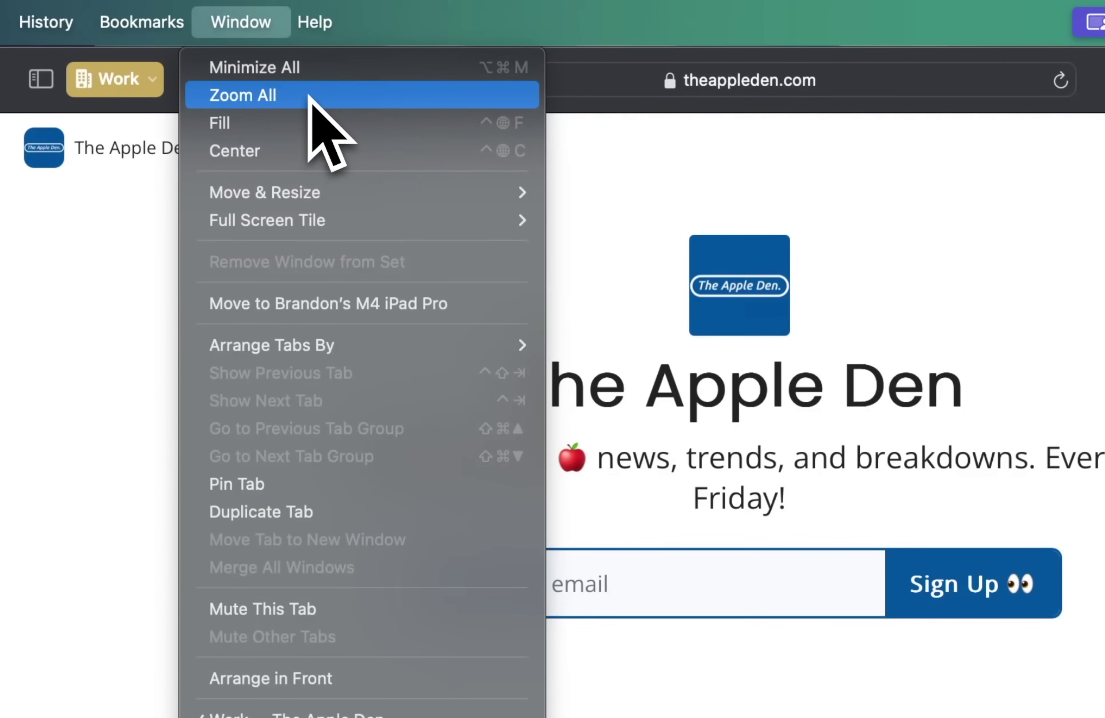
{"action": "key", "text": "alt"}
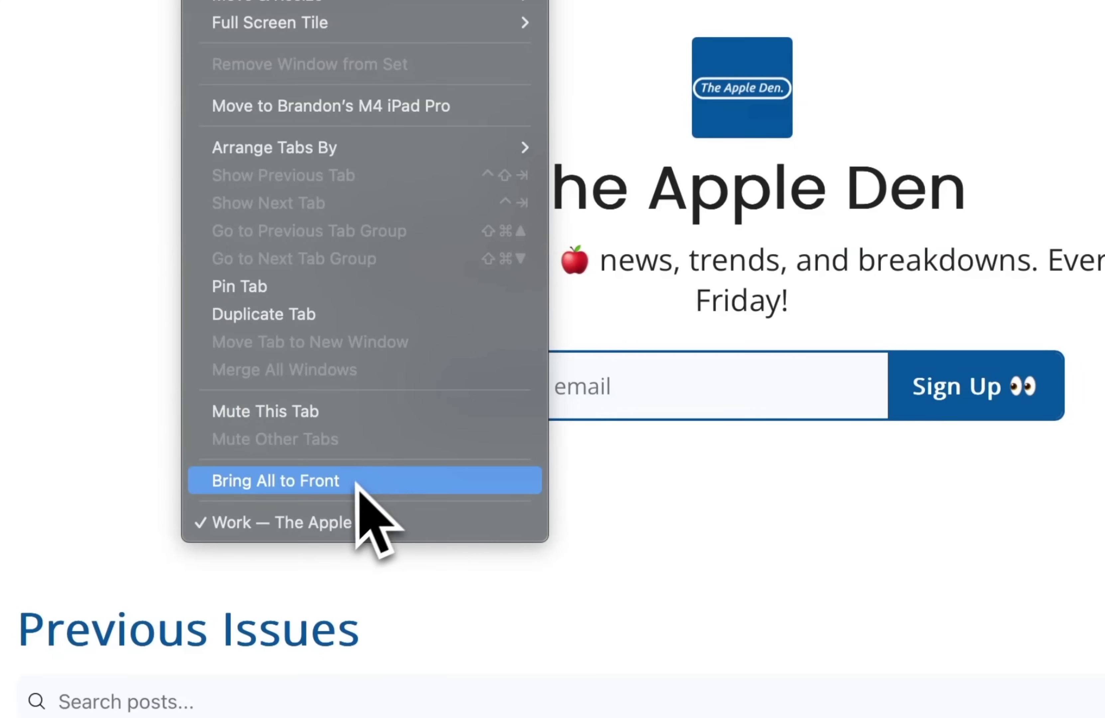
{"action": "key", "text": "alt"}
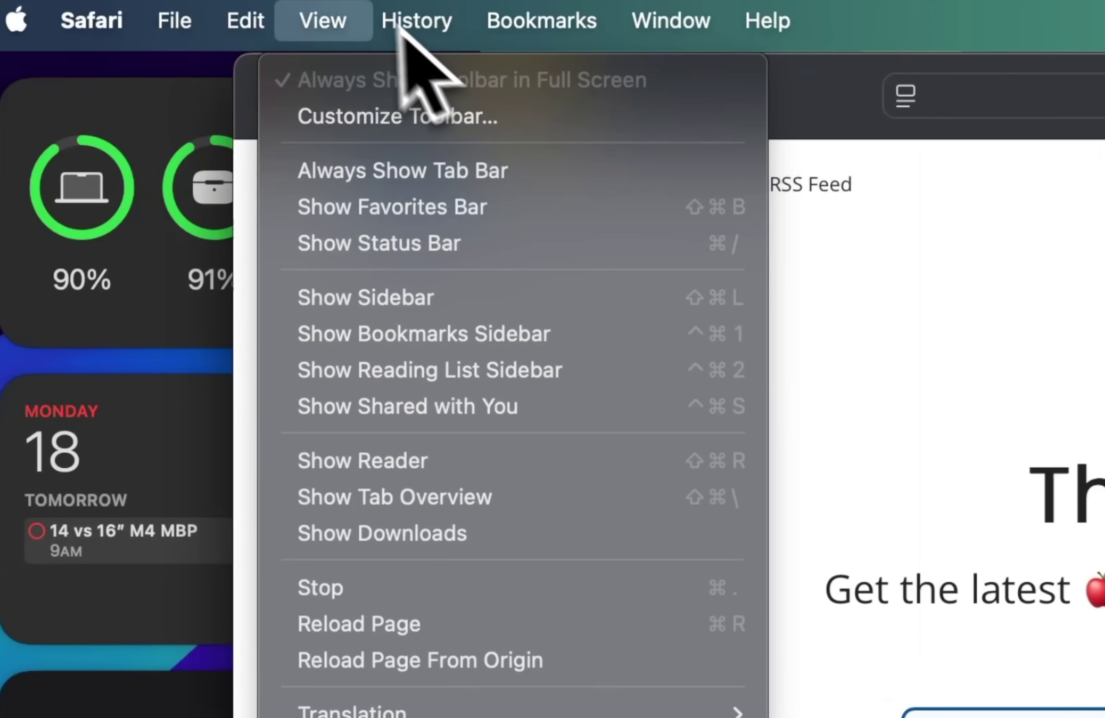
- Examine Safari's Edit and File menus, revealing the alternate commands hidden in the File menu
{"action": "mouse_move", "coordinate": [258, 14]}
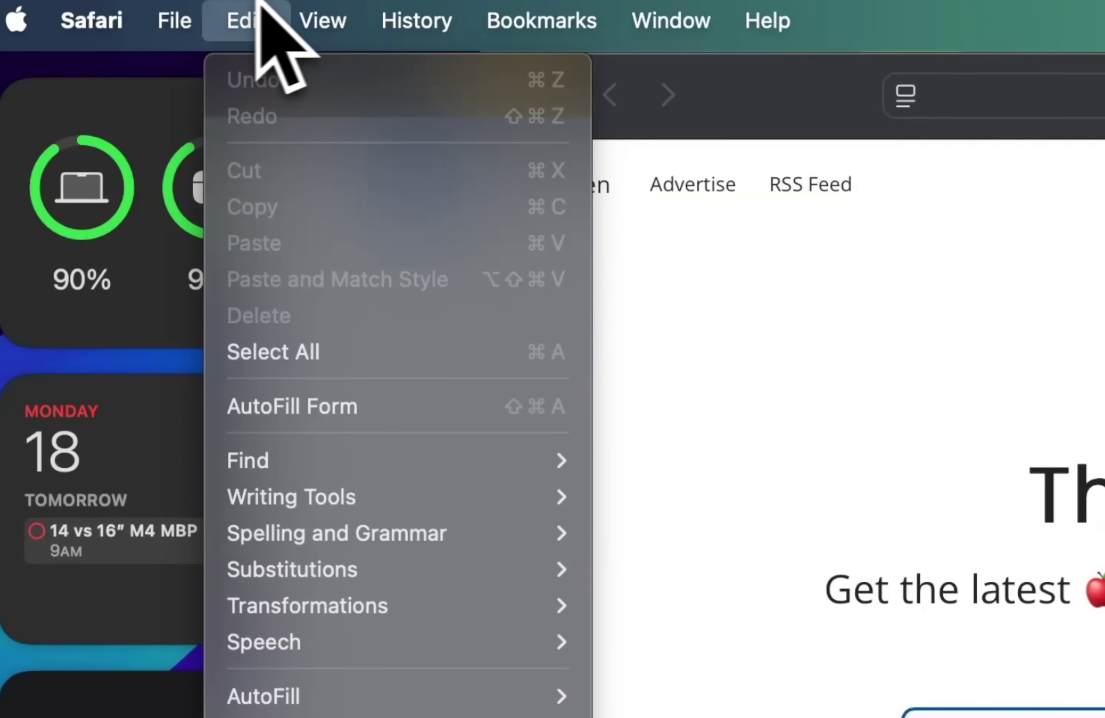
{"action": "mouse_move", "coordinate": [199, 3]}
{"action": "key", "text": "alt"}
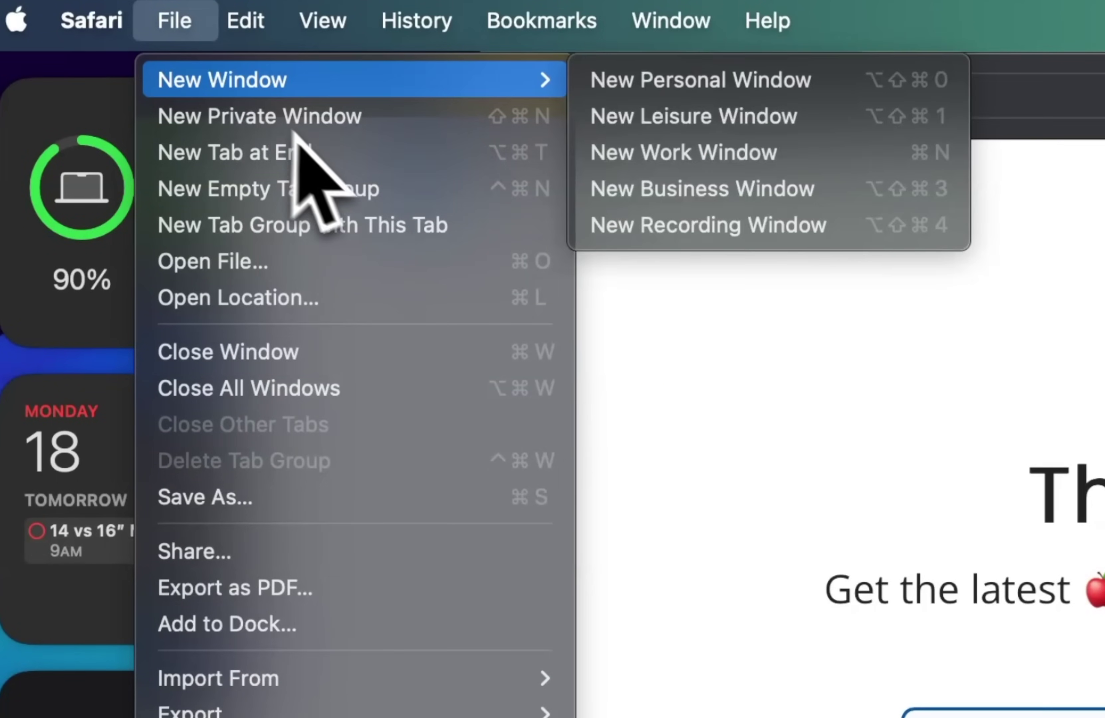
{"action": "key", "text": "alt"}
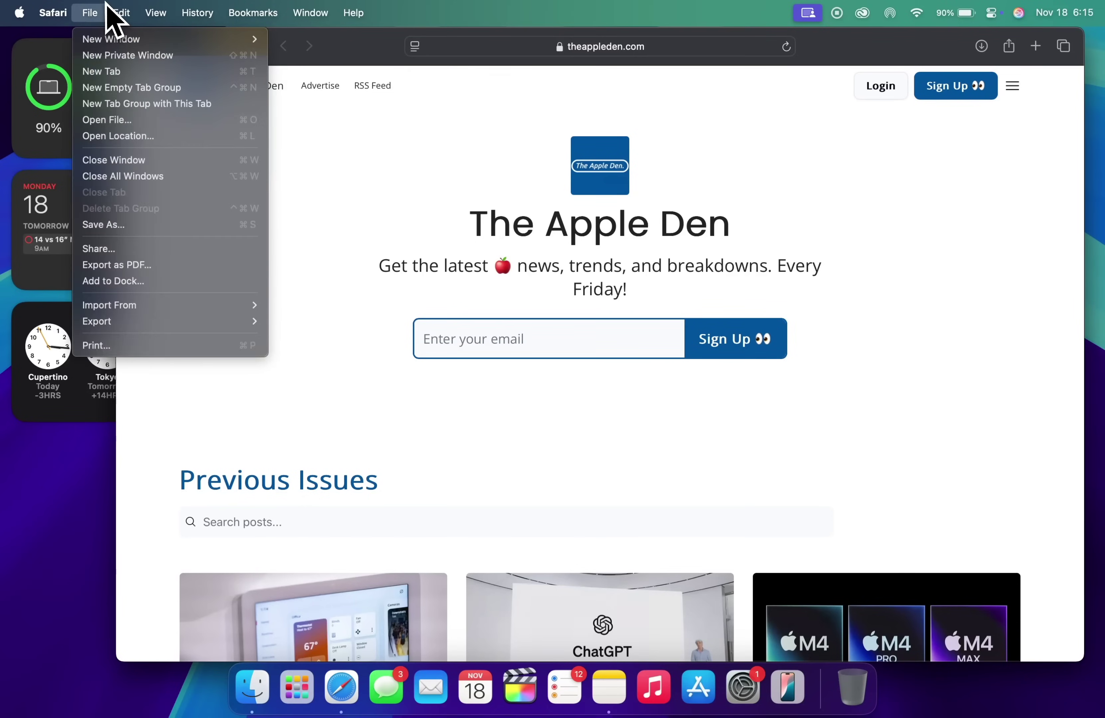
{"action": "left_click", "coordinate": [175, 20]}
- Force quit Safari from its Dock icon using the alternate to the Quit command
{"action": "right_click", "coordinate": [357, 688]}
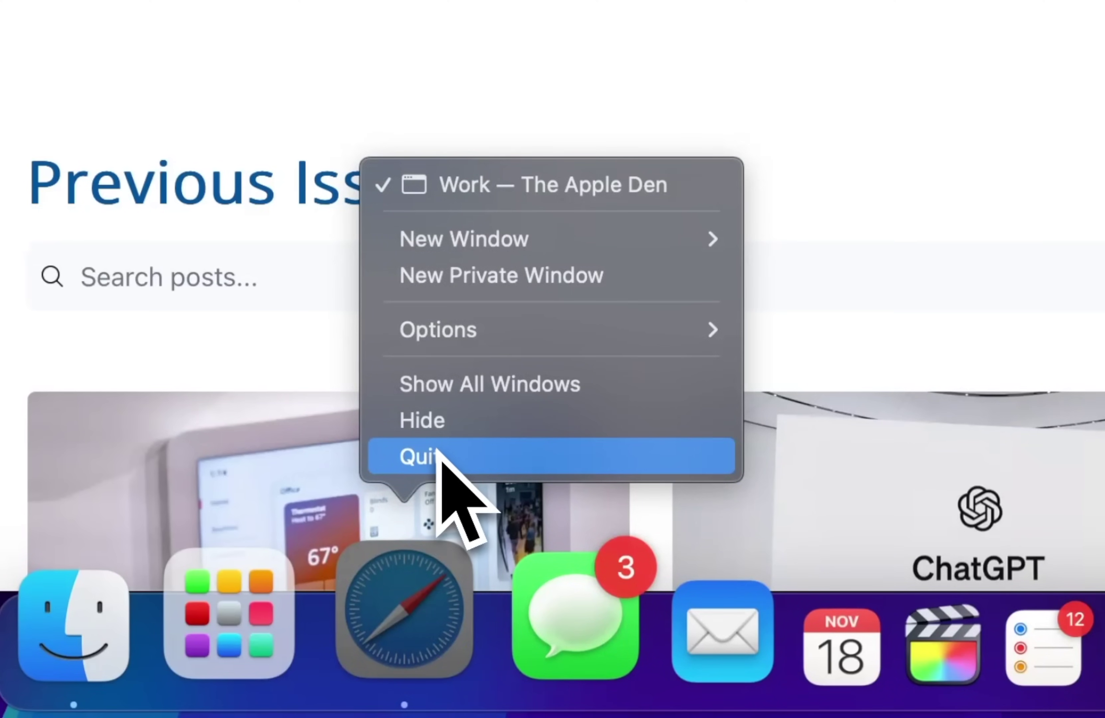
{"action": "key", "text": "alt"}
{"action": "left_click", "coordinate": [473, 464]}
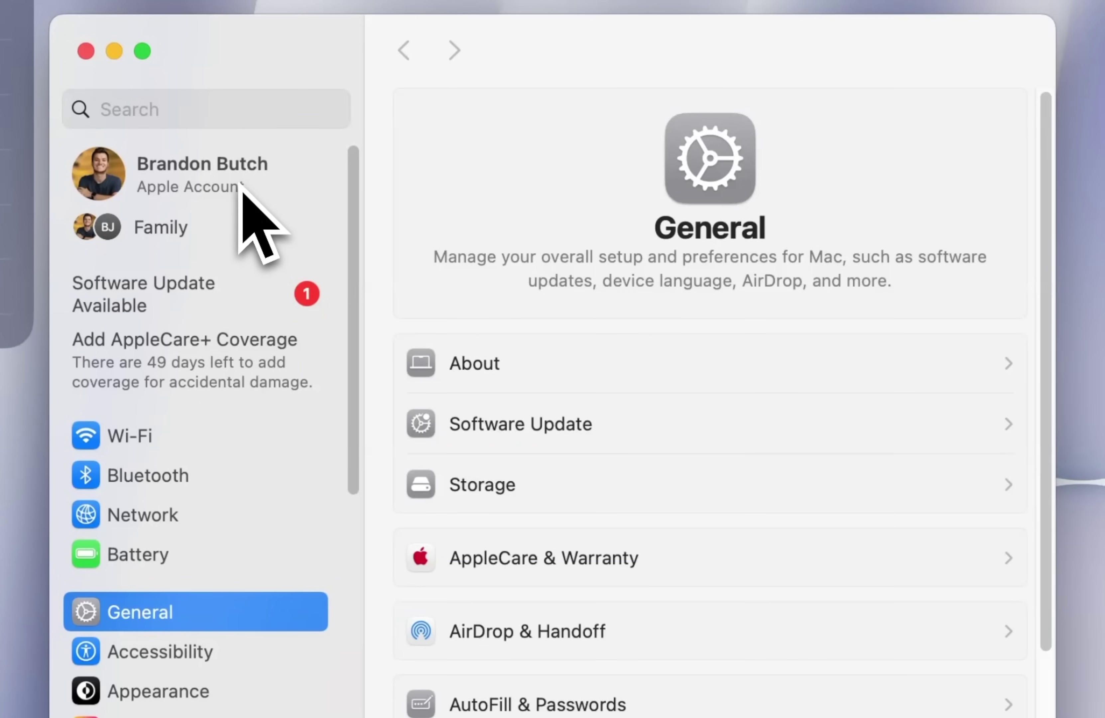
- Open the iCloud Drive sync options from the full list of apps saved to iCloud in the Apple Account settings
{"action": "left_click", "coordinate": [634, 212]}
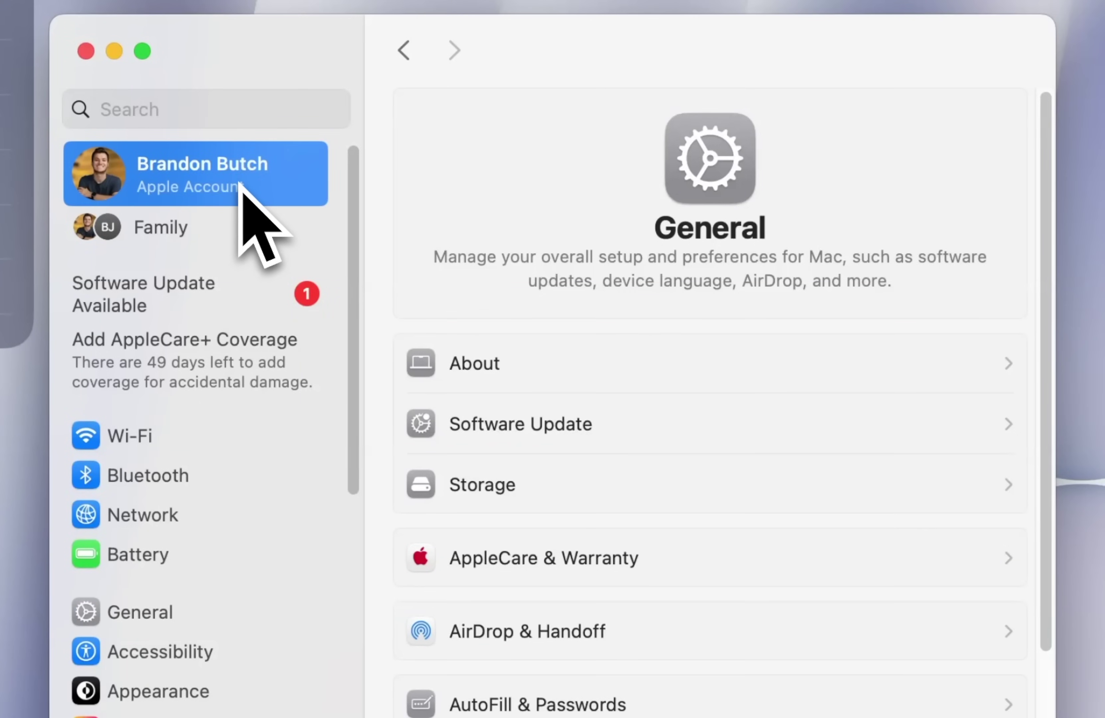
{"action": "left_click", "coordinate": [587, 582]}
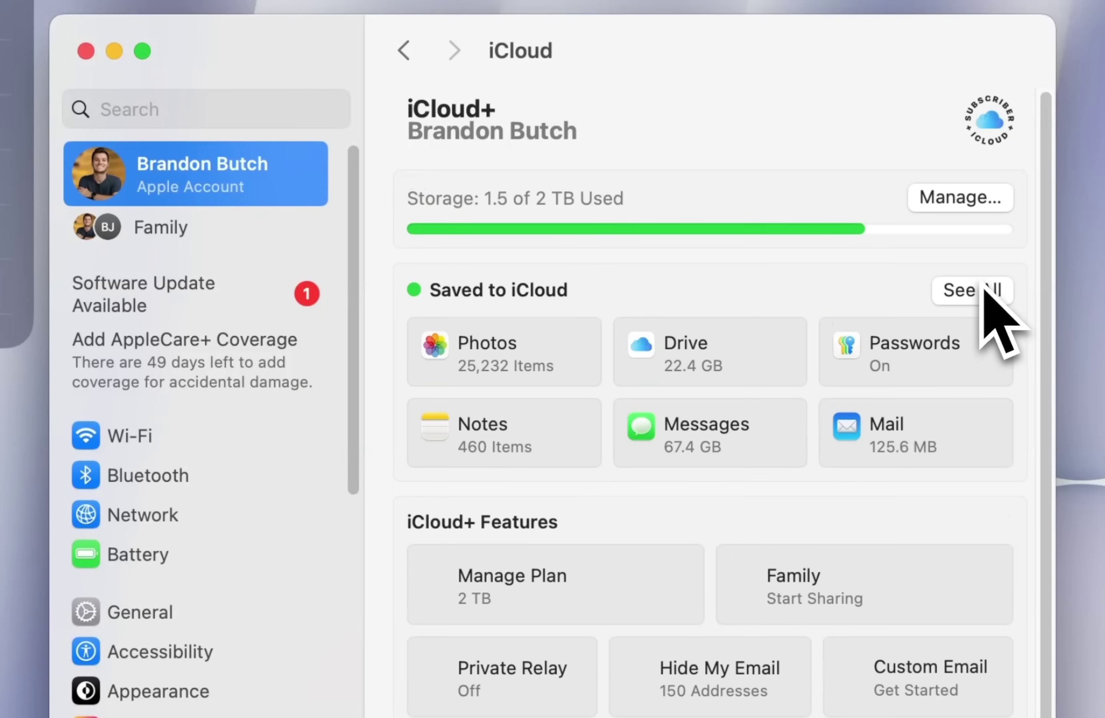
{"action": "left_click", "coordinate": [979, 291]}
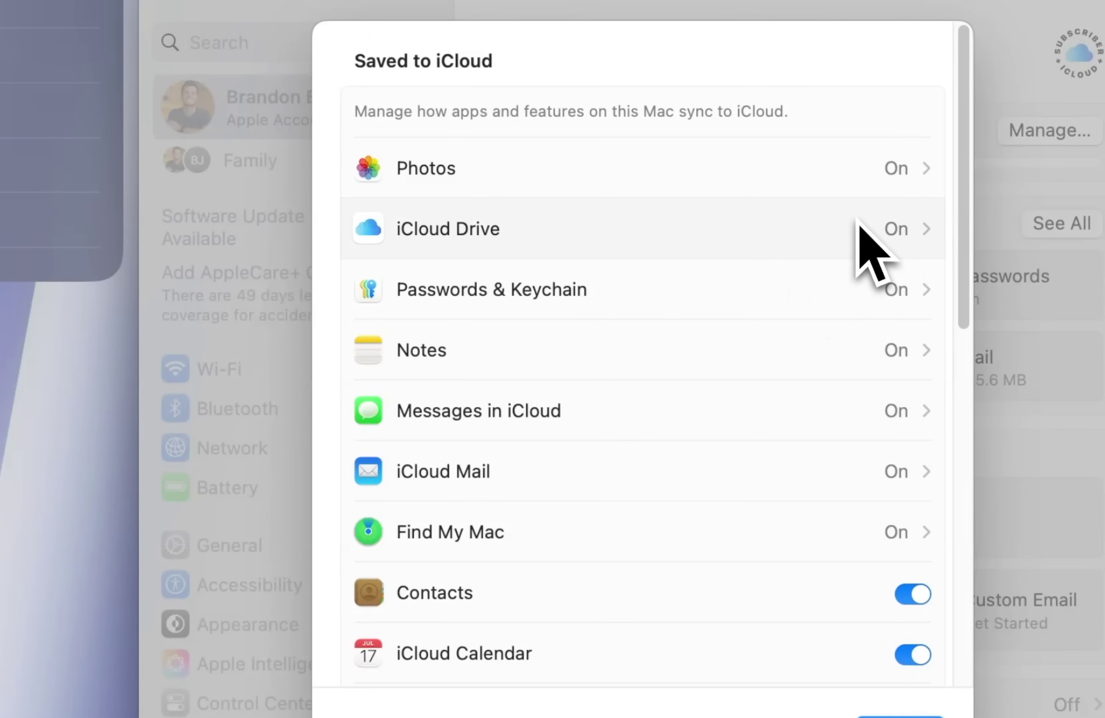
{"action": "left_click", "coordinate": [770, 294]}
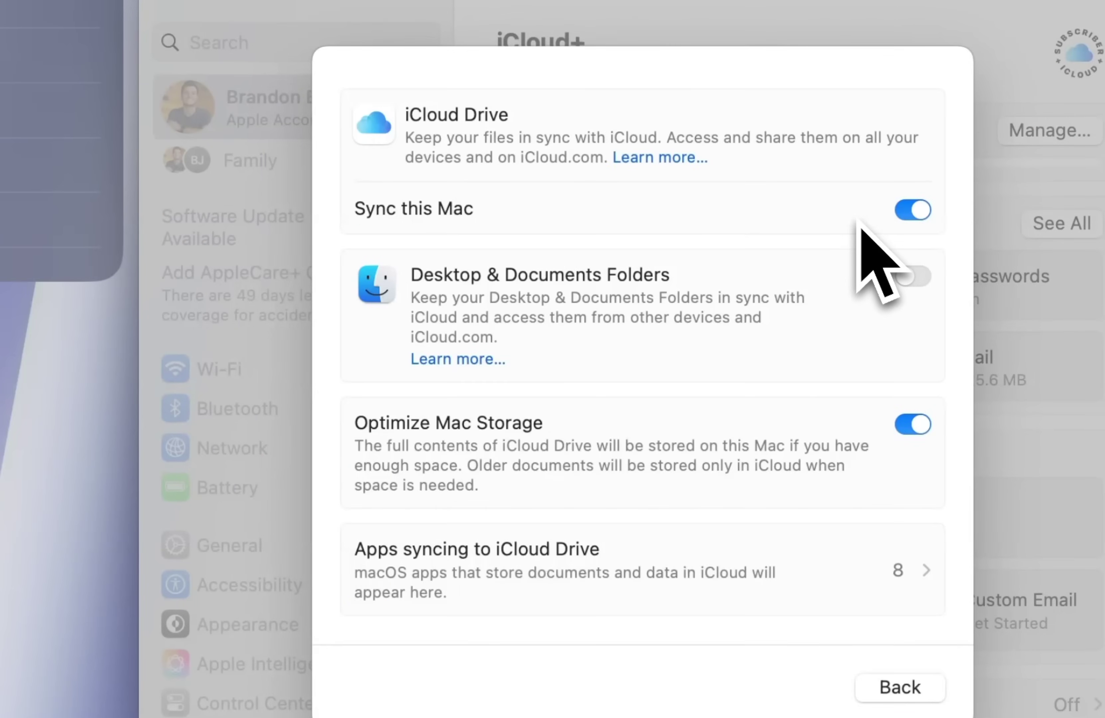
- Turn off iCloud Drive's Sync this Mac, removing its documents from the Mac and stopping the pending update, and return to the Saved to iCloud list
{"action": "left_click", "coordinate": [913, 219]}
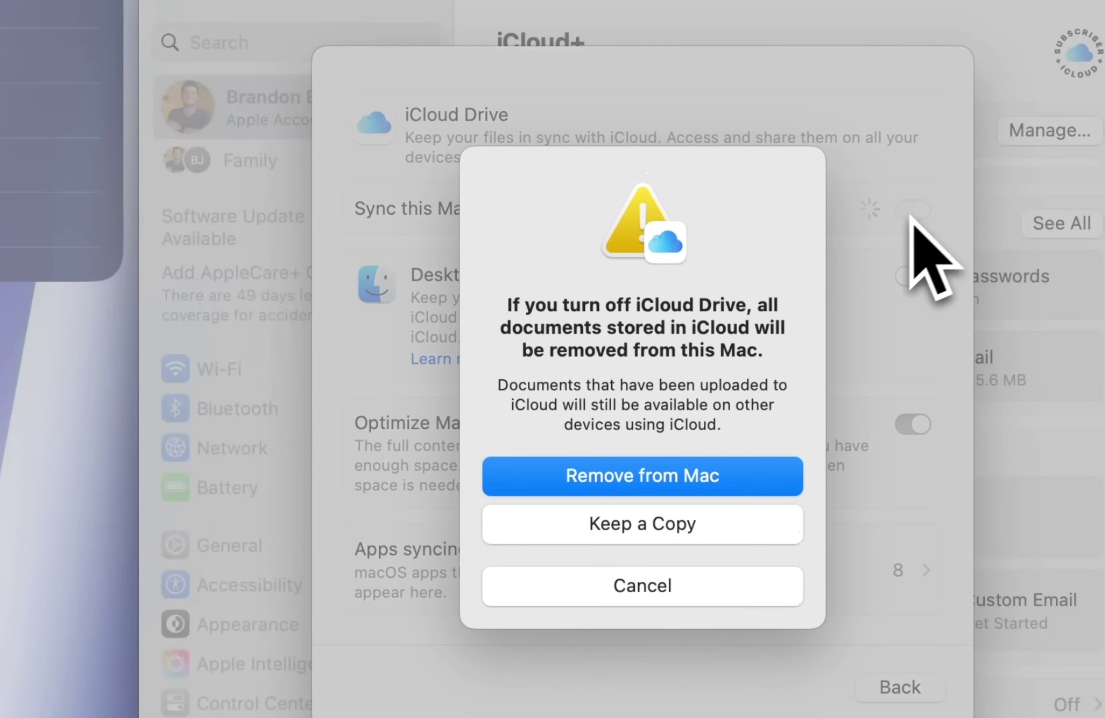
{"action": "left_click", "coordinate": [658, 483]}
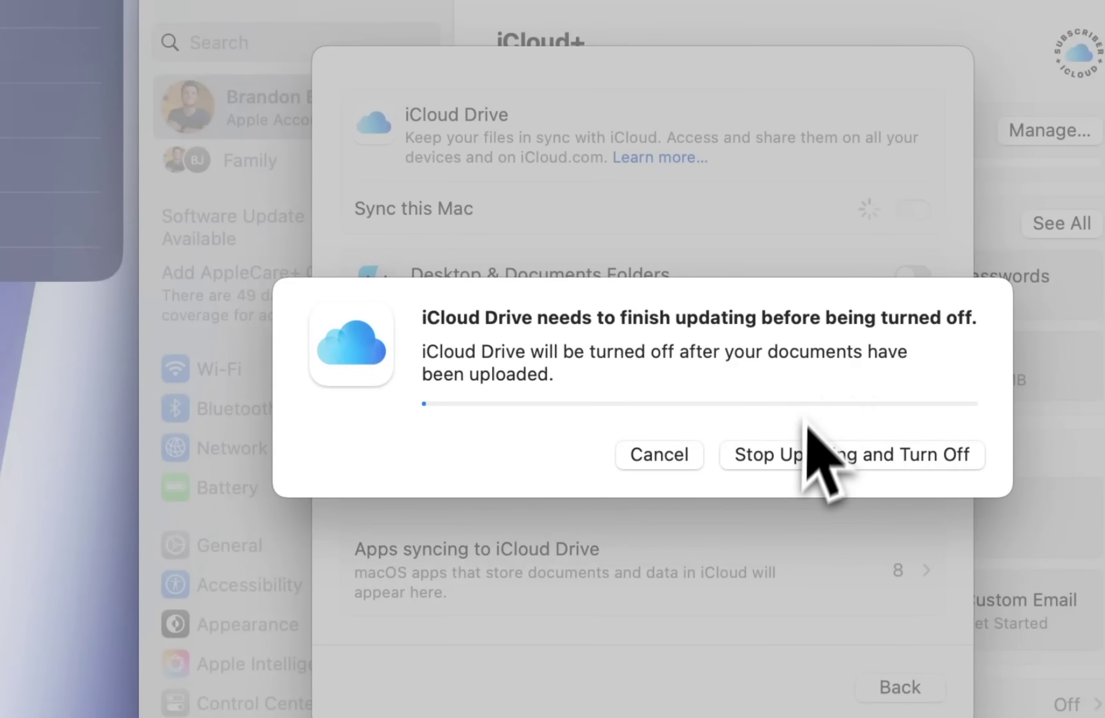
{"action": "left_click", "coordinate": [784, 469]}
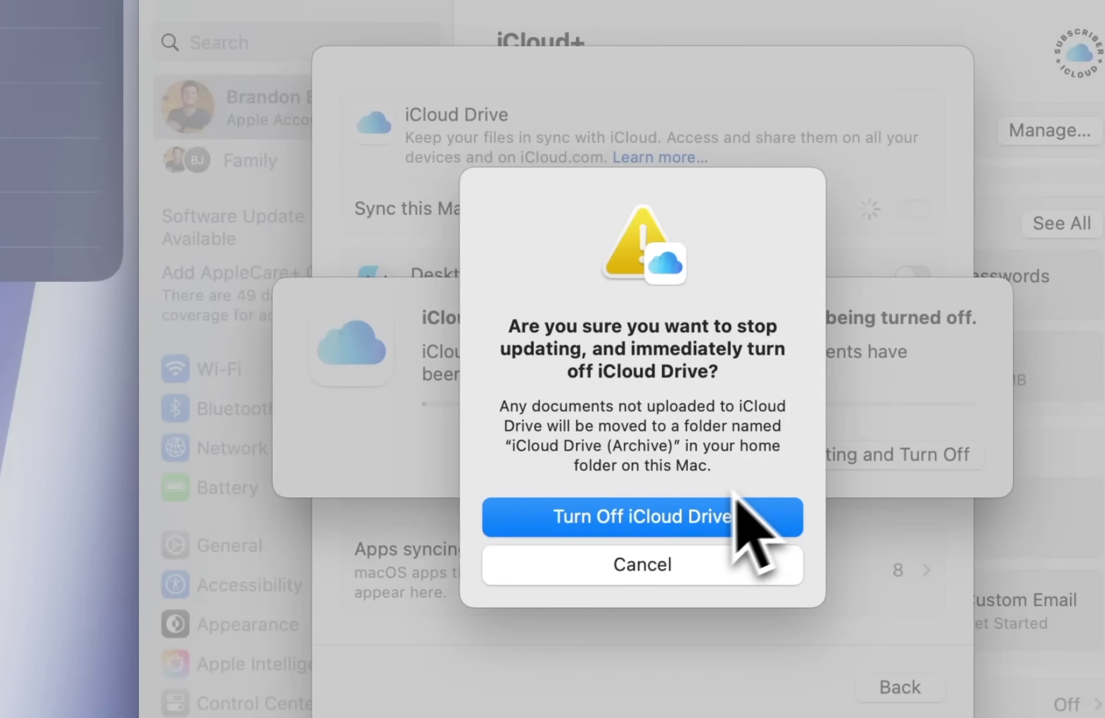
{"action": "left_click", "coordinate": [740, 505]}
{"action": "left_click", "coordinate": [900, 501]}
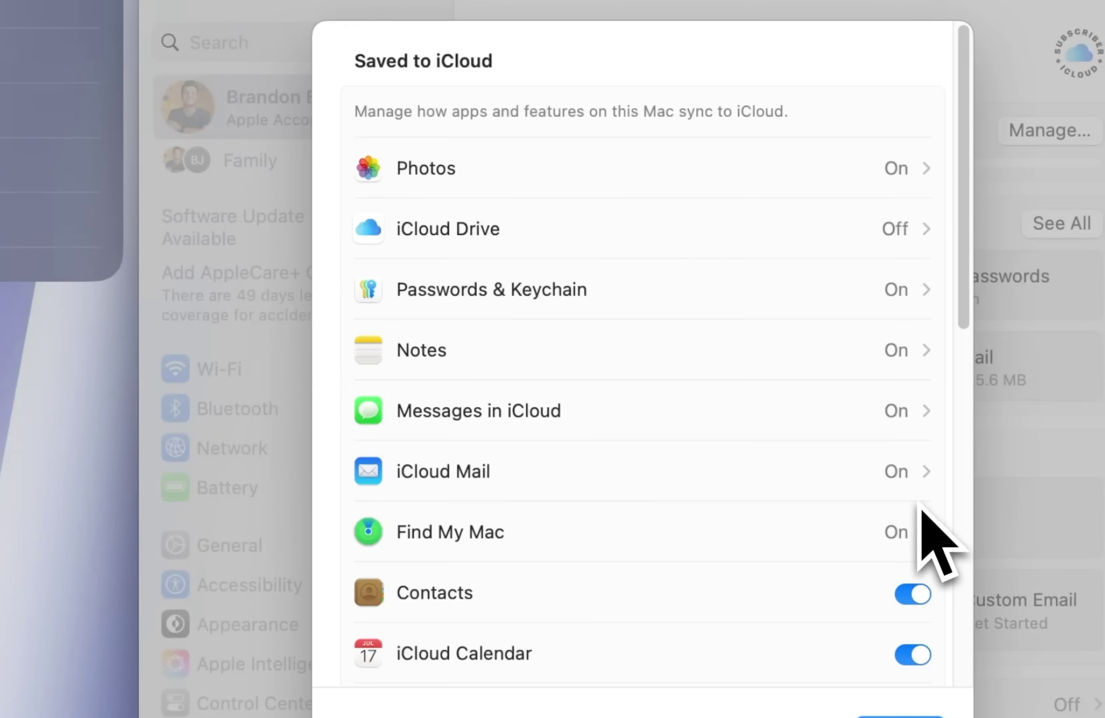